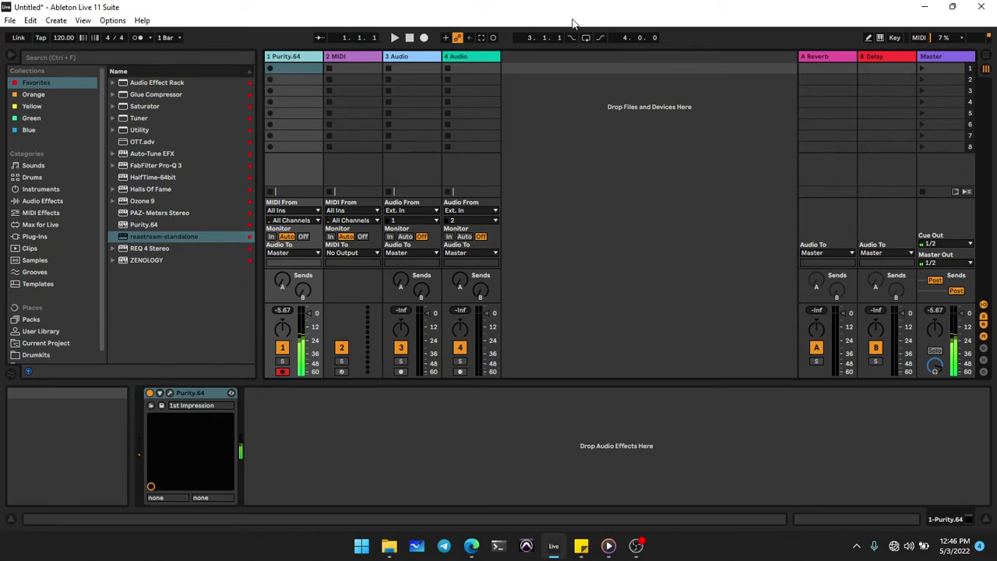
Step: Switch to the Arrangement View and capture the just-played MIDI phrase as a clip on the Purity.64 track
key(Tab)
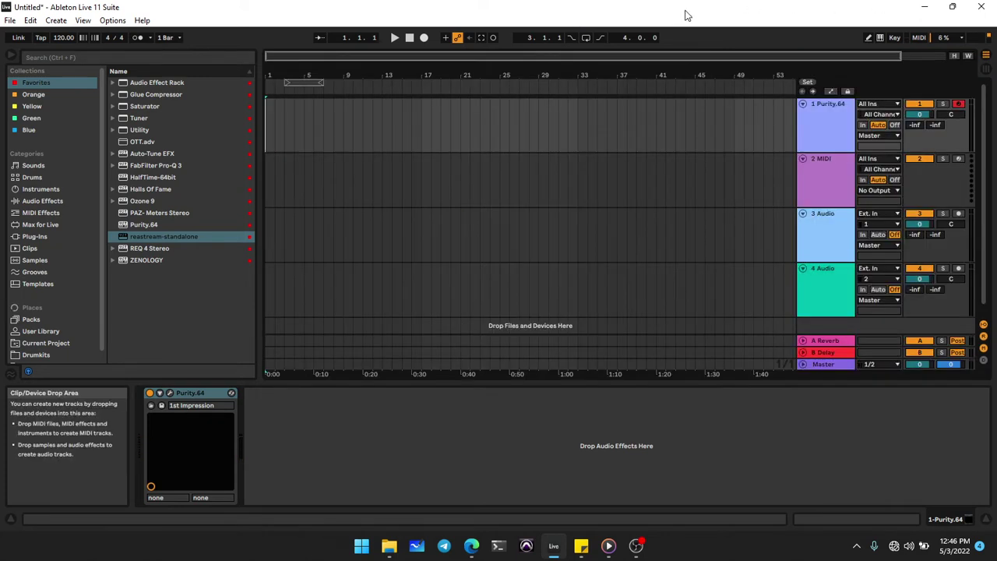
click(481, 38)
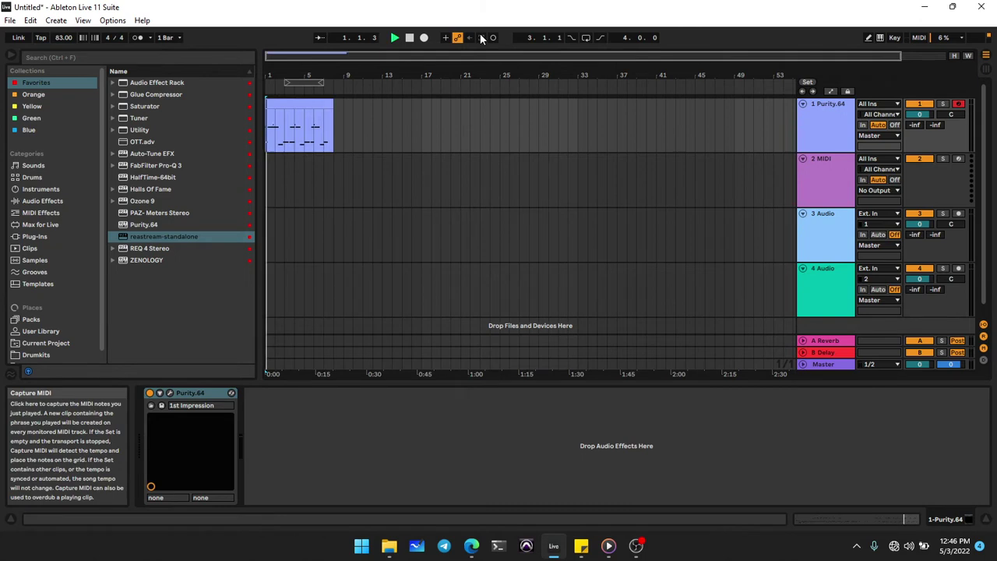
click(280, 131)
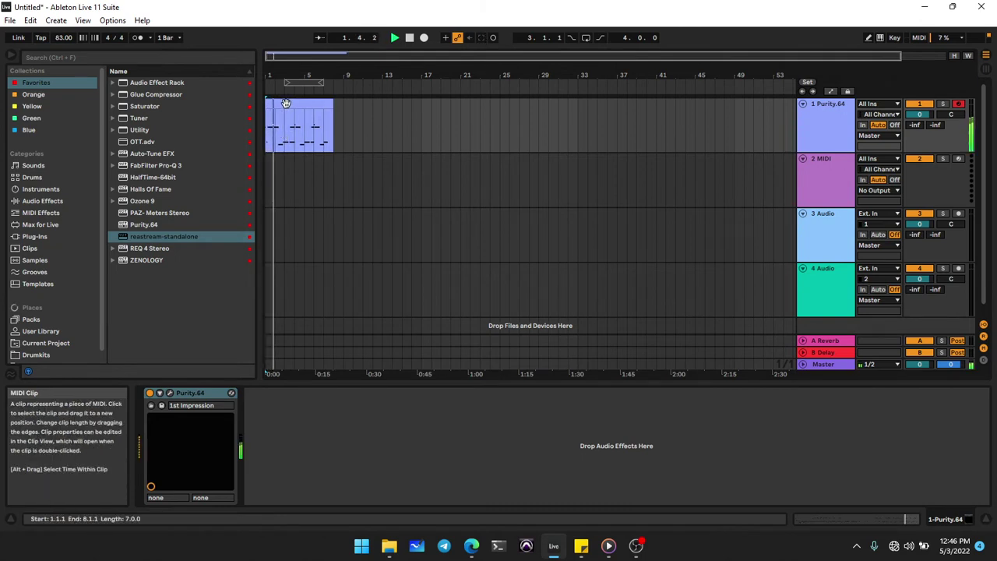
ctrl+scroll(333, 224, up, 8)
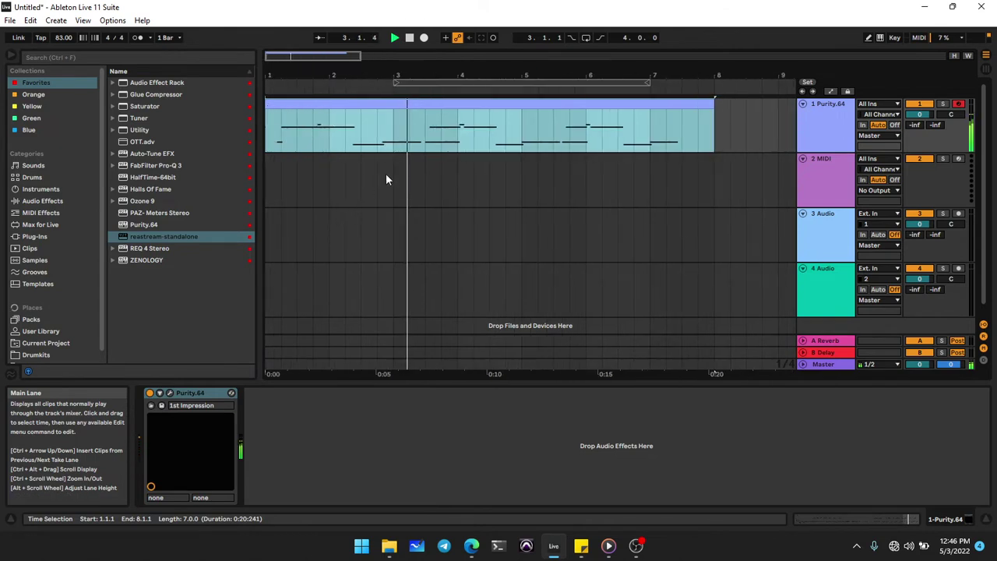
Step: Remove the clip's material before 3.3.1, move the remainder to 1.1.1, and loop the arrangement over four bars from 1.1.1
click(424, 140)
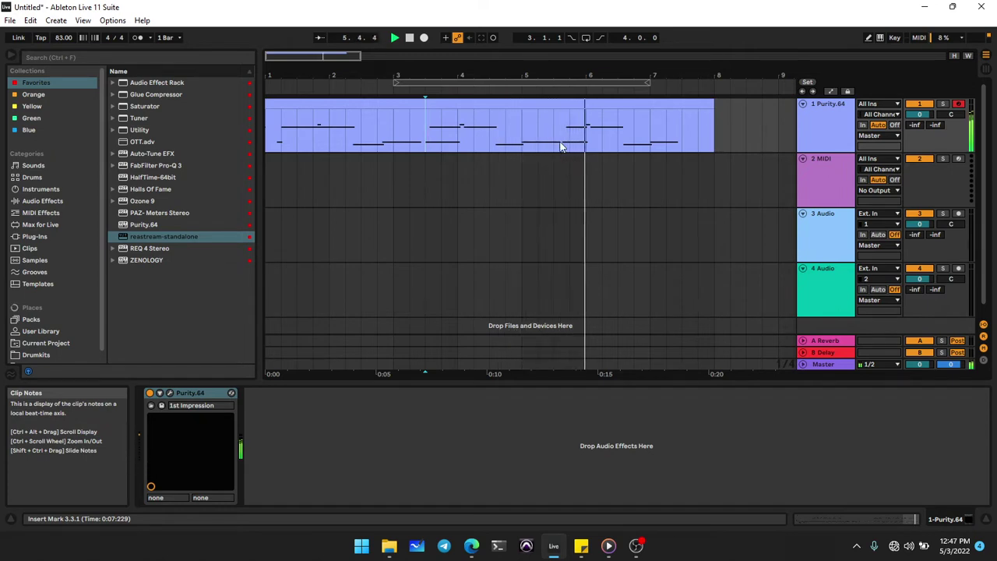
click(418, 132)
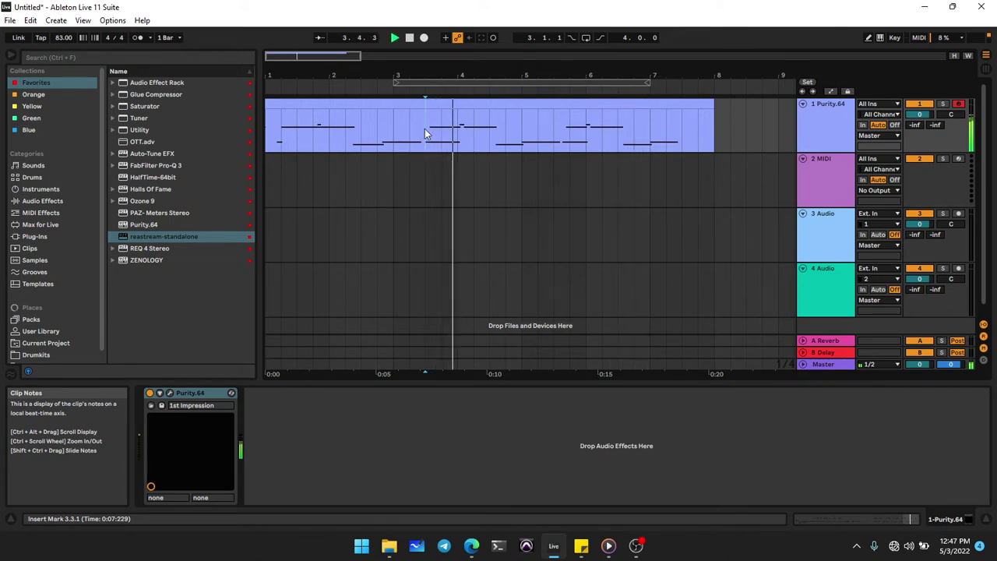
drag(424, 132, 204, 134)
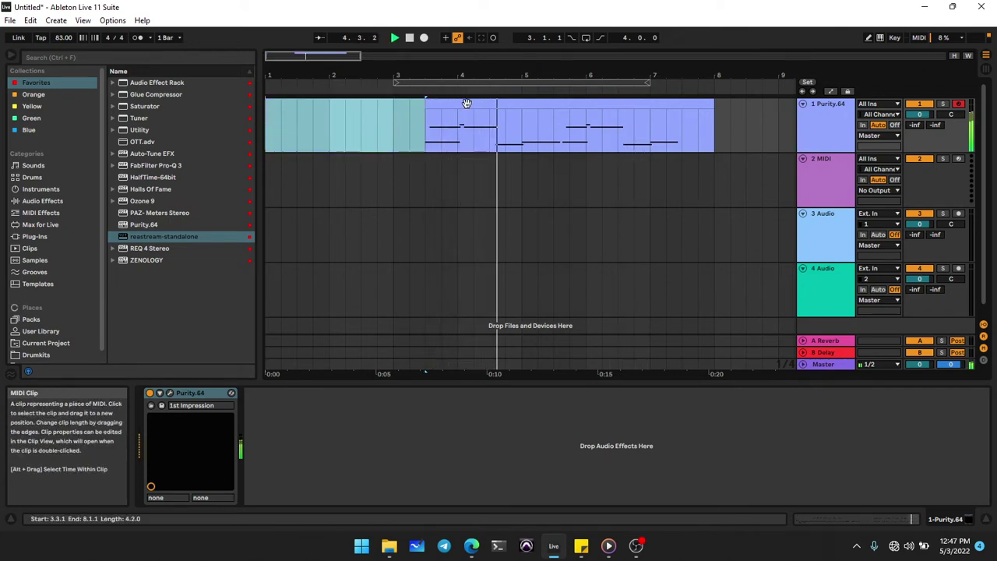
drag(466, 103, 296, 115)
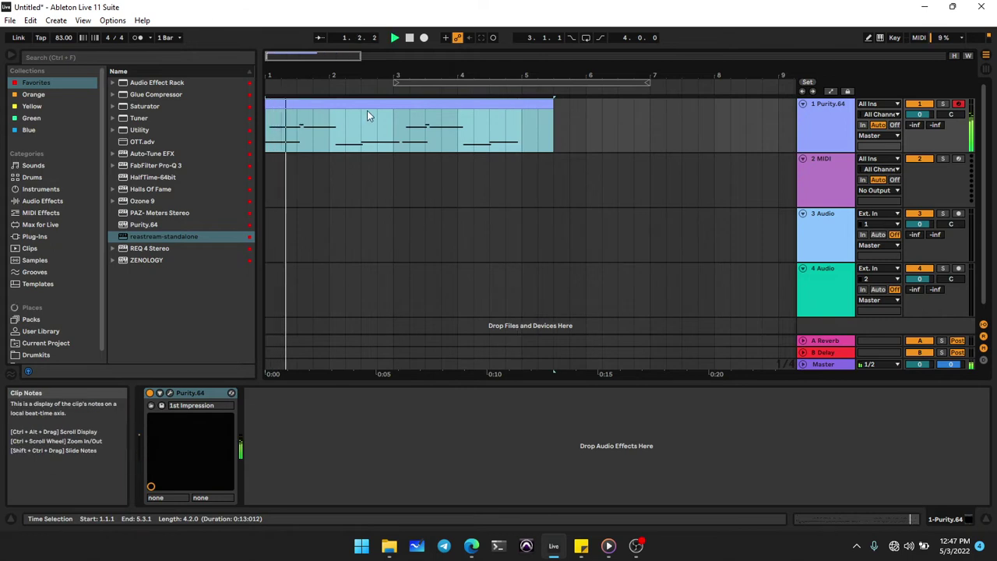
drag(547, 82, 418, 102)
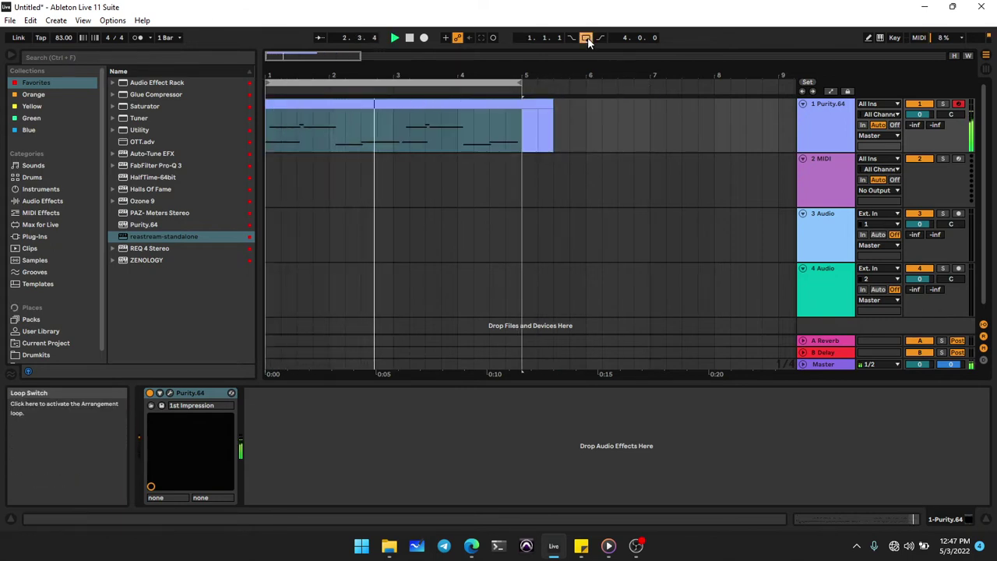
Step: Open the Purity.64 clip's notes in an enlarged note editor, magnified on the notes around C2 and C3
click(464, 104)
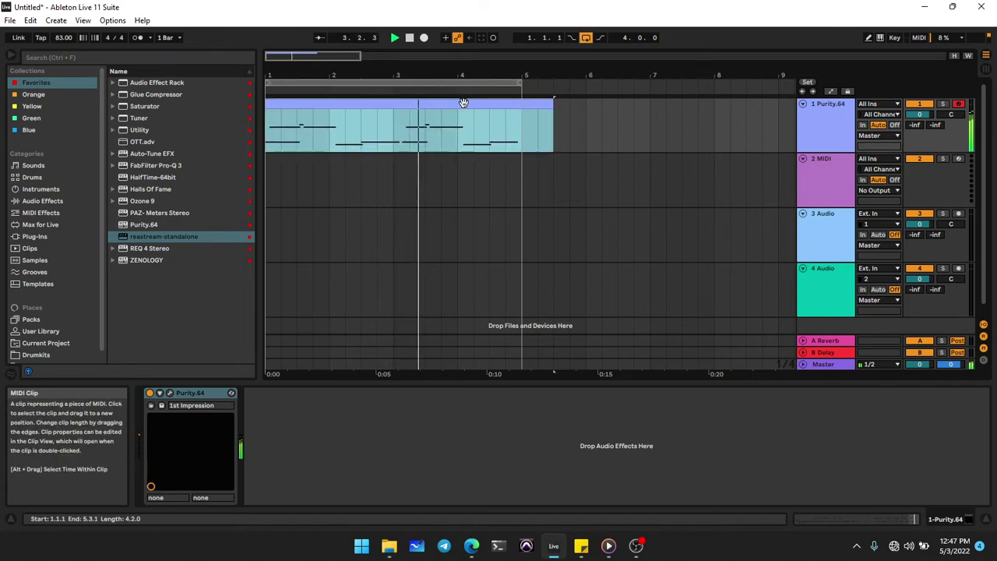
double_click(454, 104)
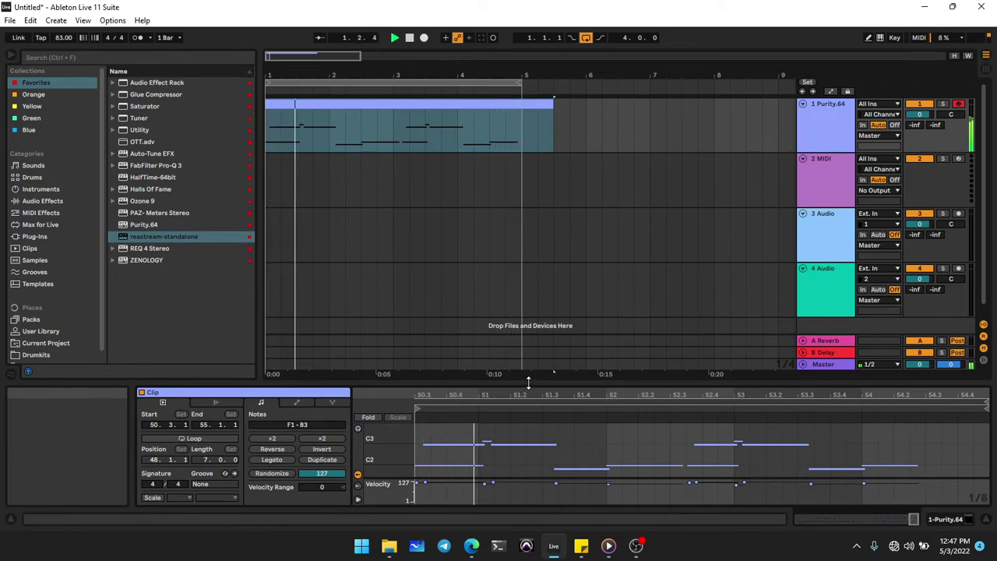
drag(528, 381, 528, 216)
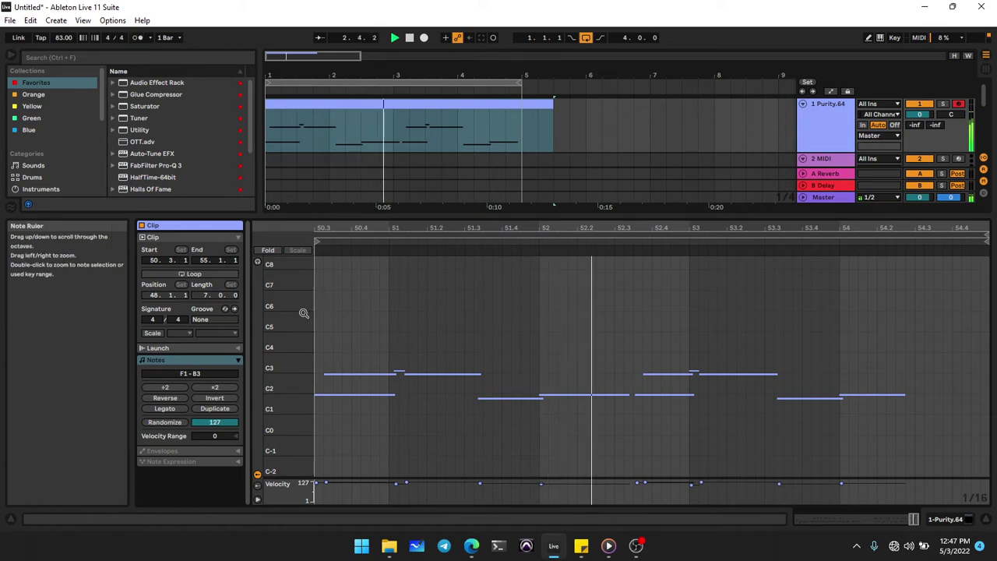
drag(304, 313, 316, 343)
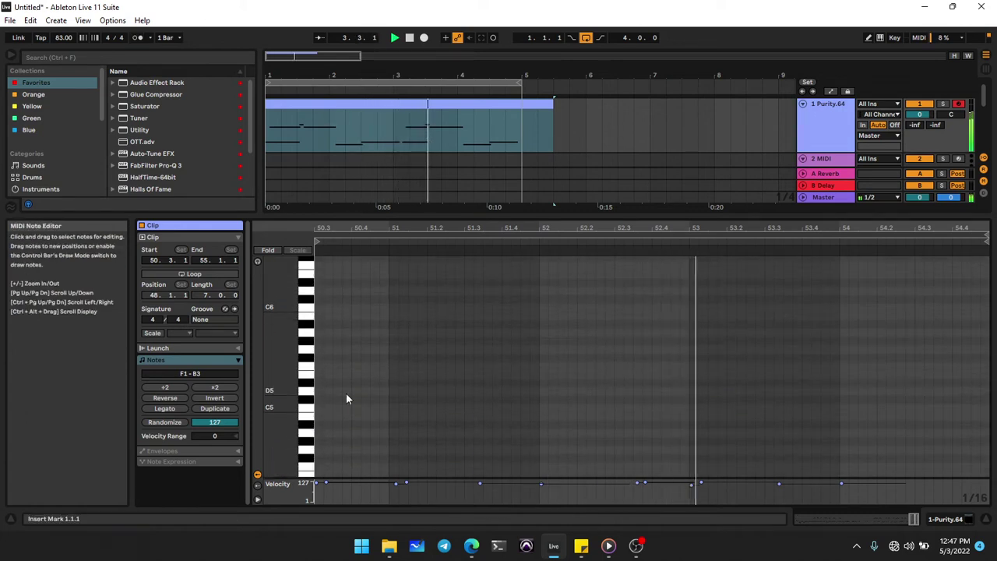
scroll(346, 394, down, 10)
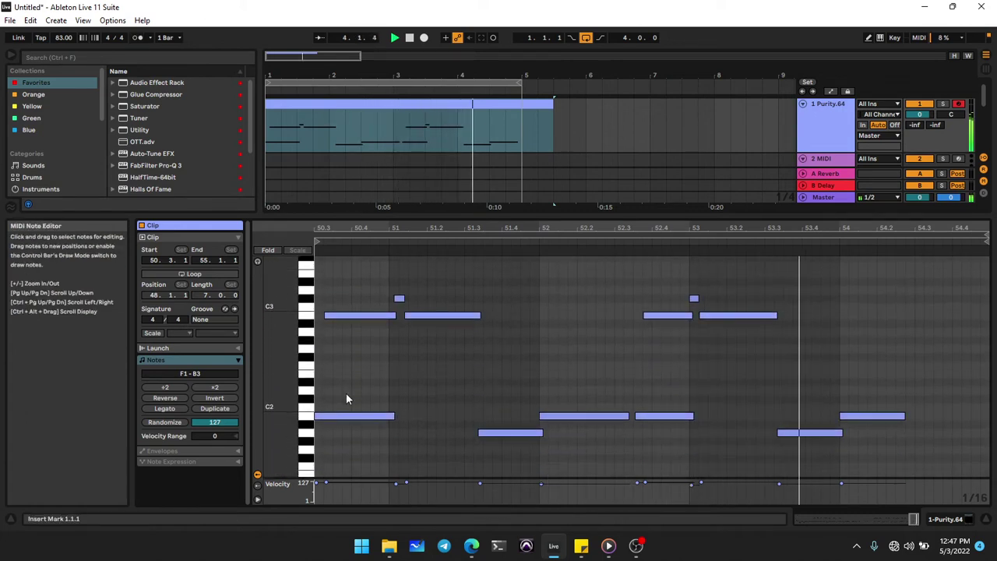
Step: Tighten the first phrase's timing, fitting the C#3 note at 51.1.1 between the two B2 notes and trimming the A1 note's end before bar 52
drag(396, 315, 388, 315)
click(399, 298)
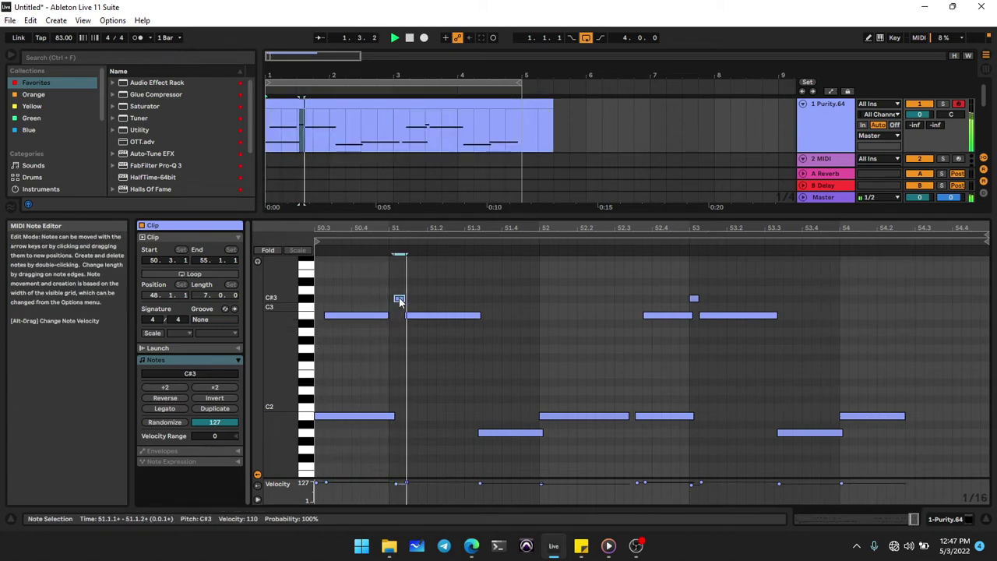
key(ctrl+u)
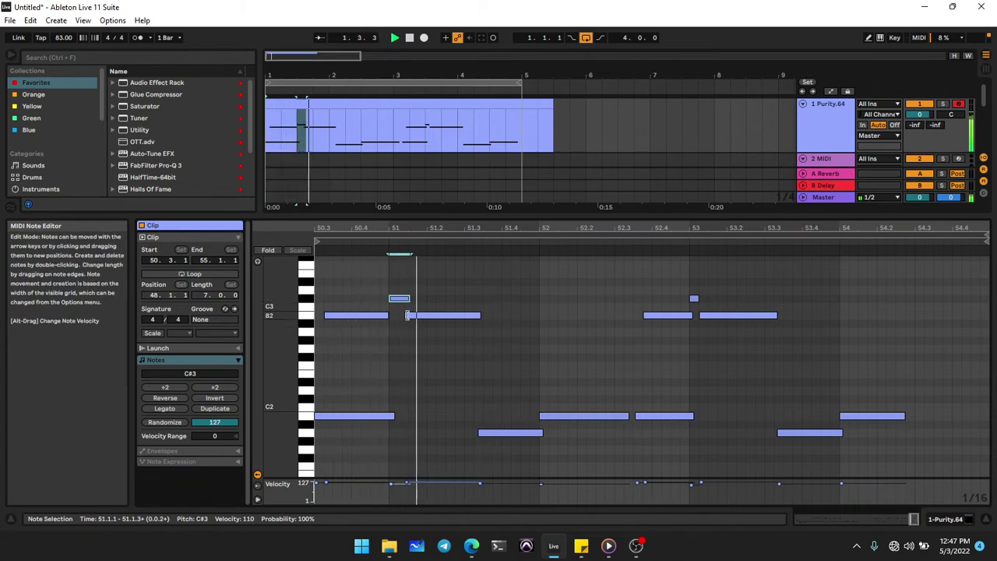
drag(407, 314, 399, 299)
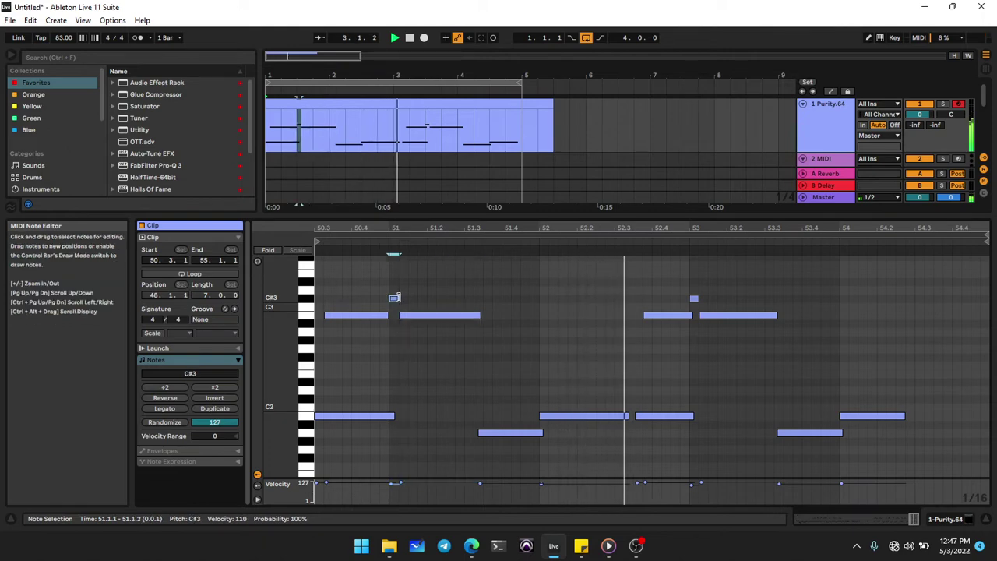
click(541, 434)
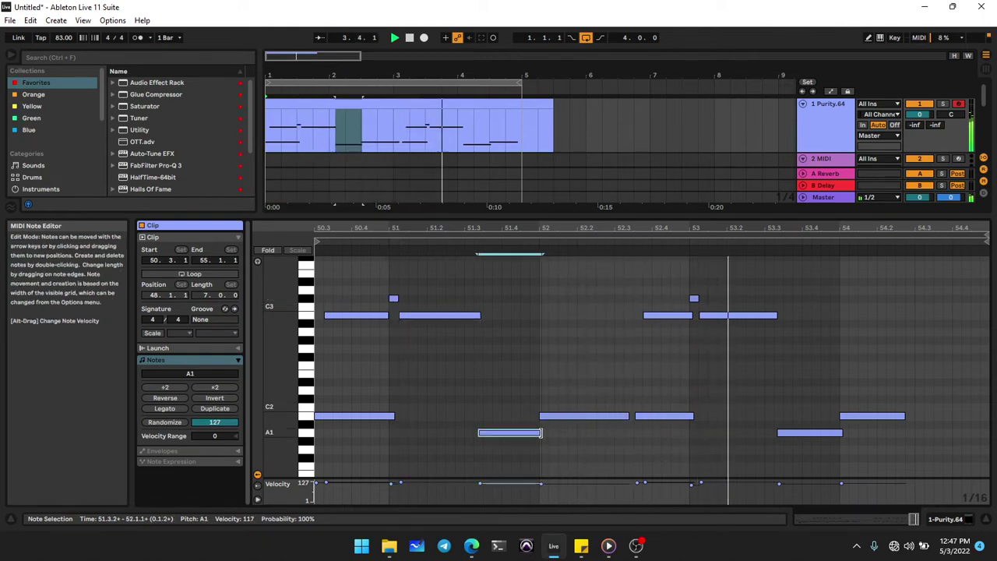
drag(541, 434, 538, 433)
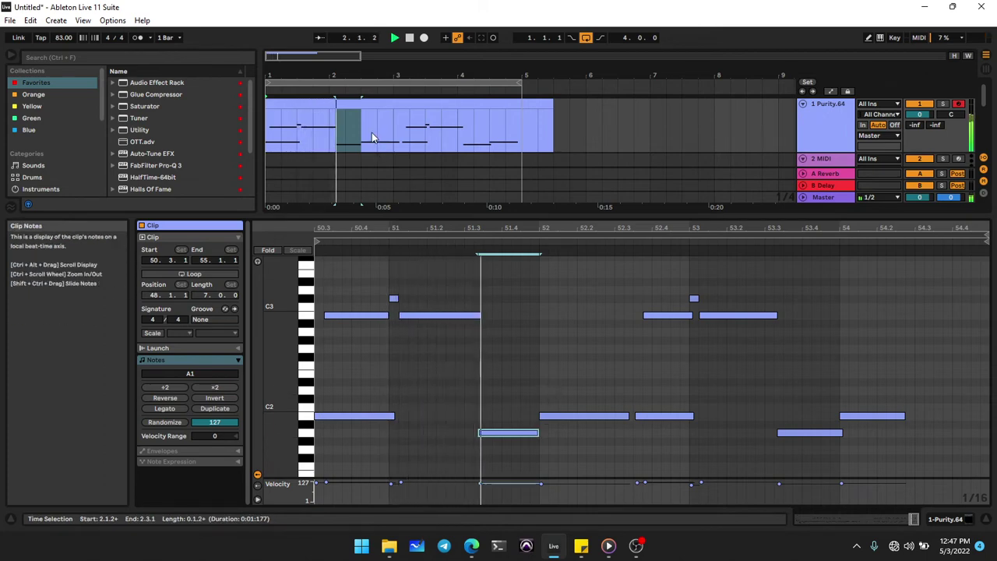
Step: Duplicate the first two bars of the Purity.64 clip to 3.1.1 and delete the leftover material after 5.1.1
drag(396, 138, 212, 130)
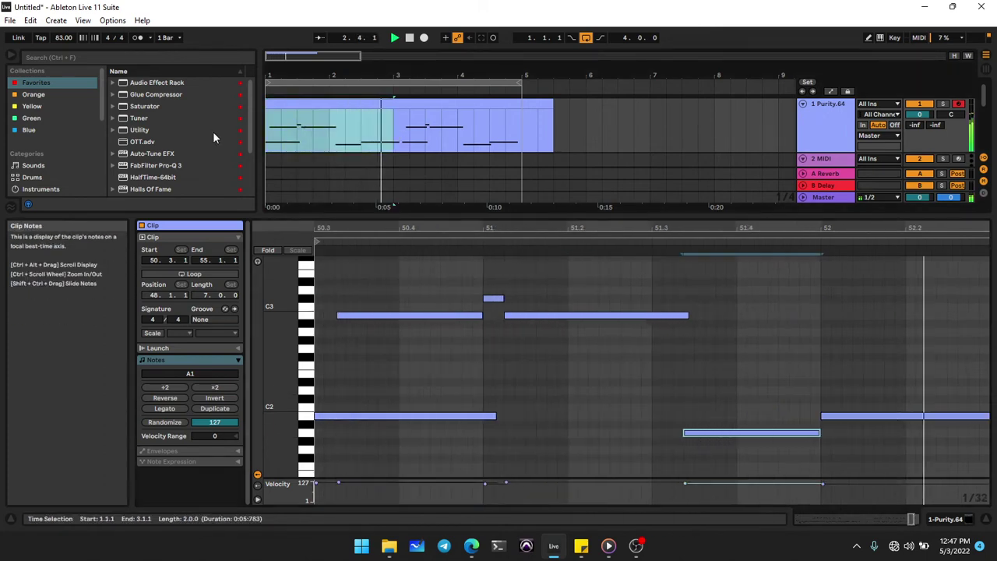
key(ctrl+d)
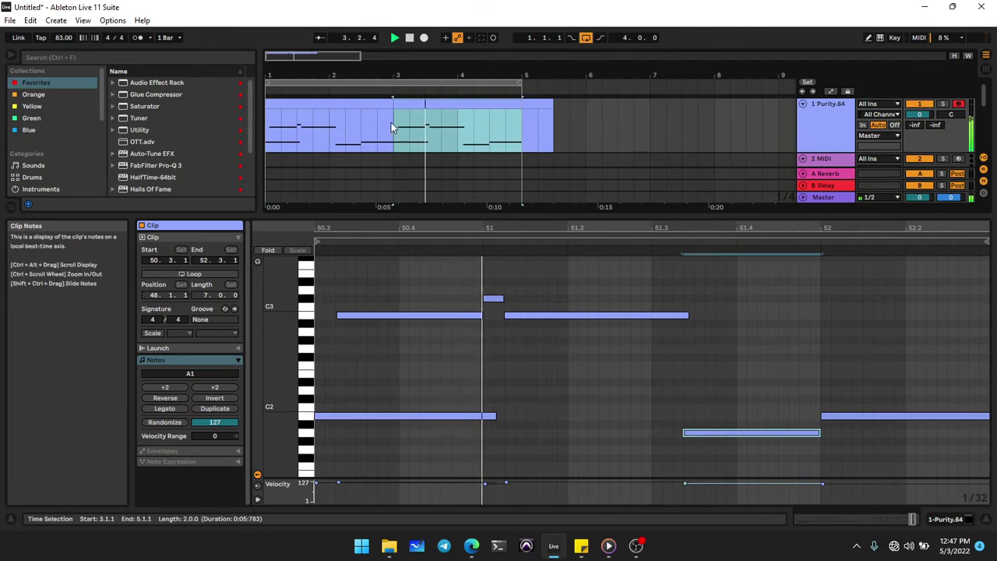
click(524, 119)
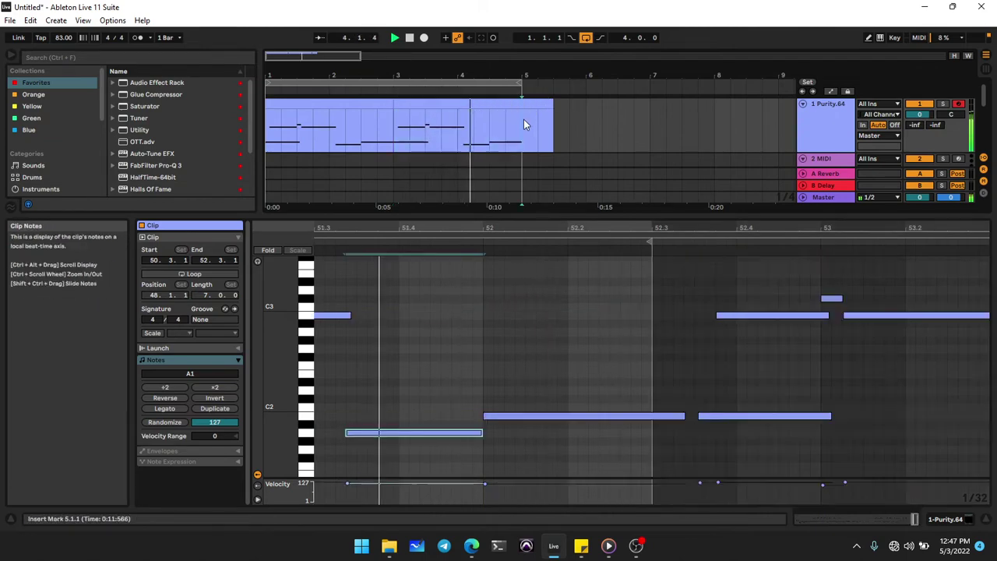
drag(524, 119, 586, 119)
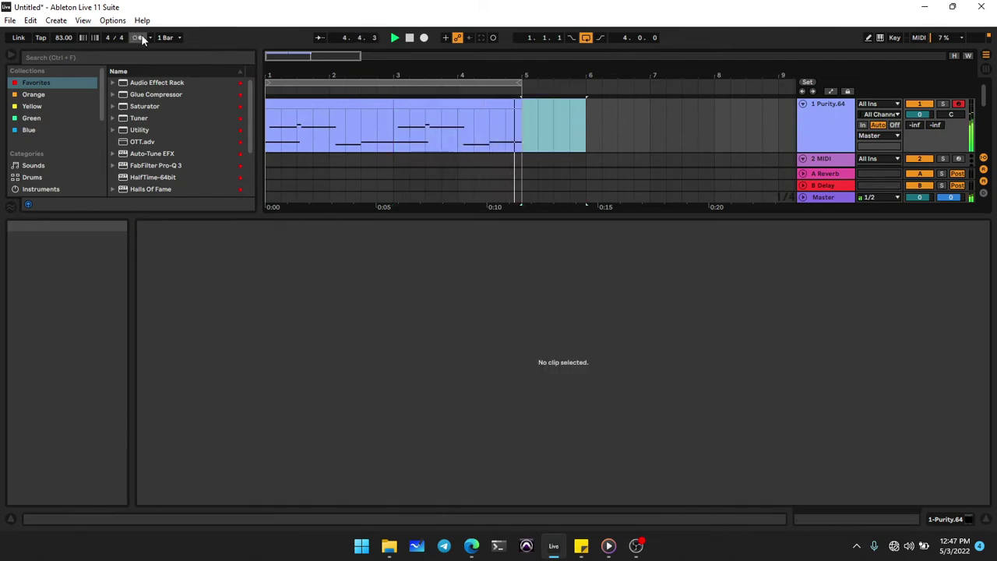
Step: Turn on the metronome and set the tempo to 117.00 BPM
click(138, 38)
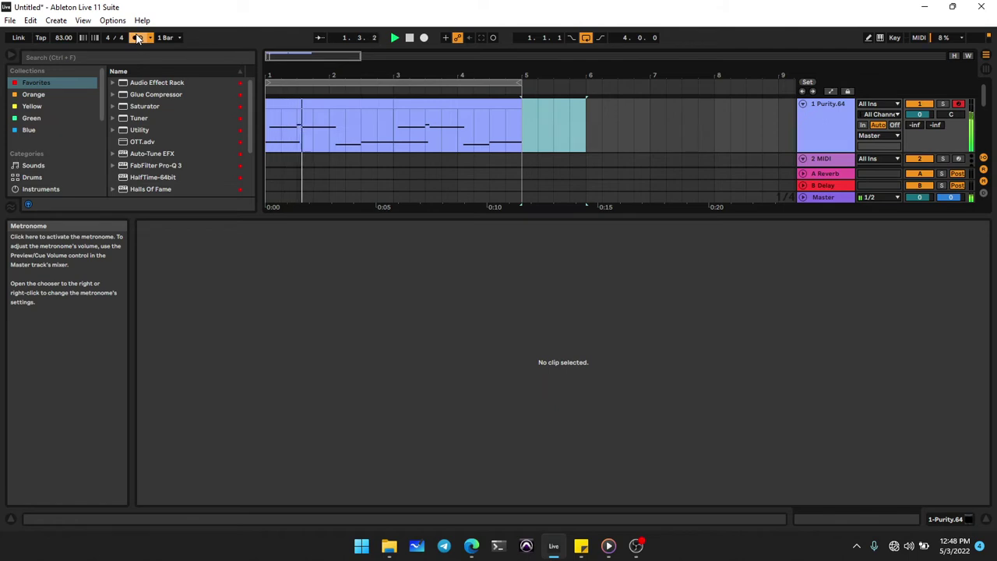
mouse_move(63, 38)
mouse_down()
mouse_move(63, 21)
mouse_move(64, 40)
mouse_up()
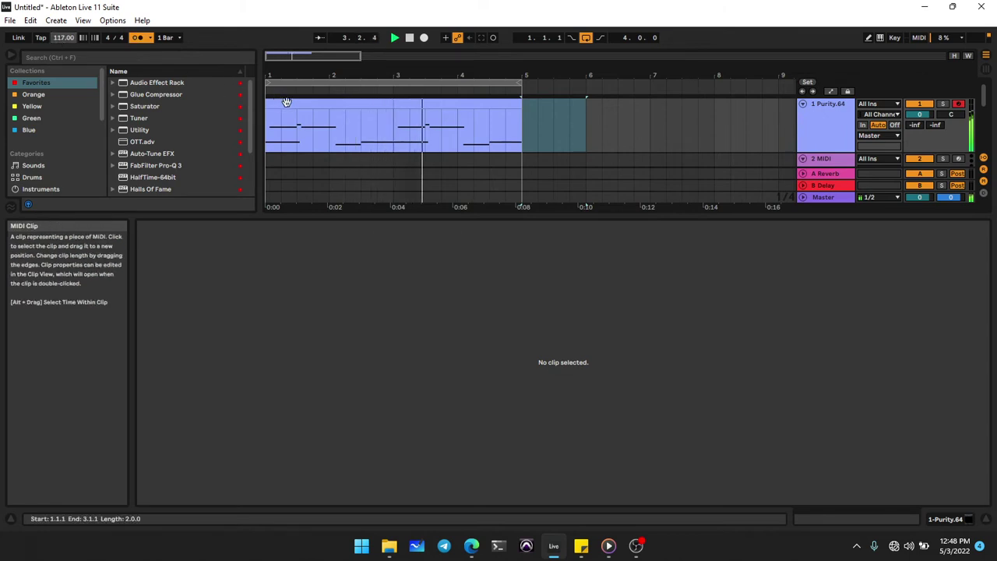
Step: Shorten the opening B1 note in the first two-bar clip so it ends at about 51.1.1
click(394, 128)
click(588, 357)
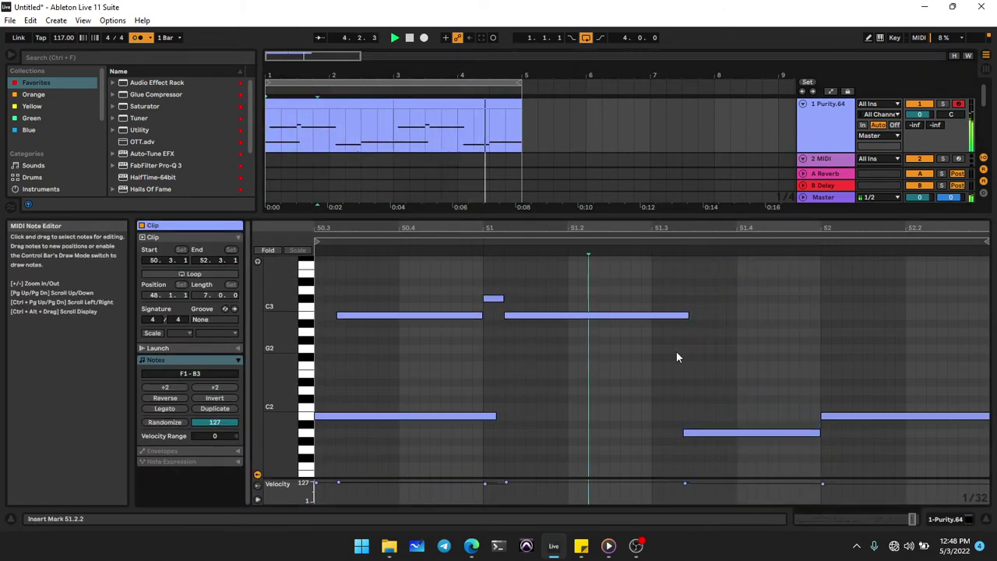
click(656, 315)
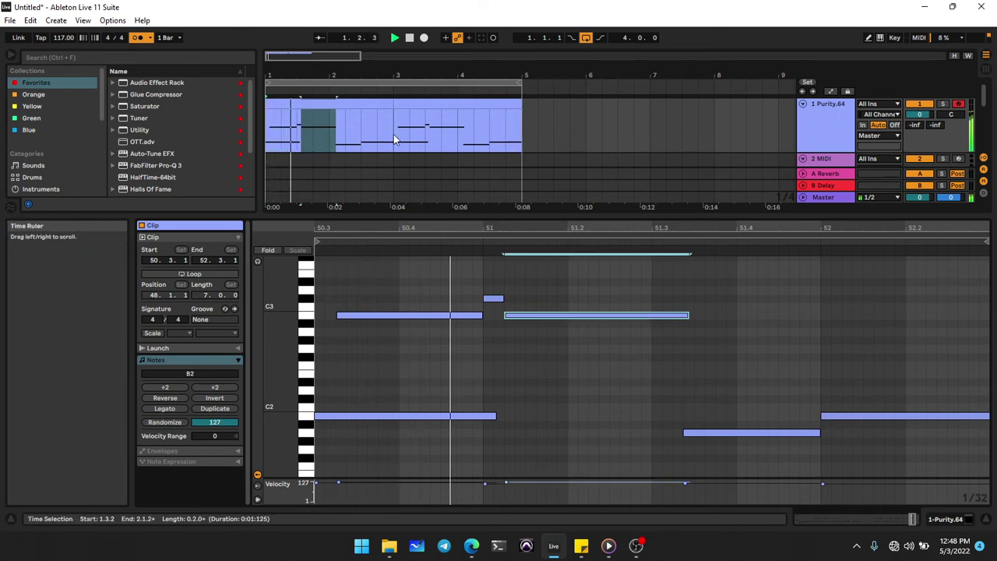
click(369, 104)
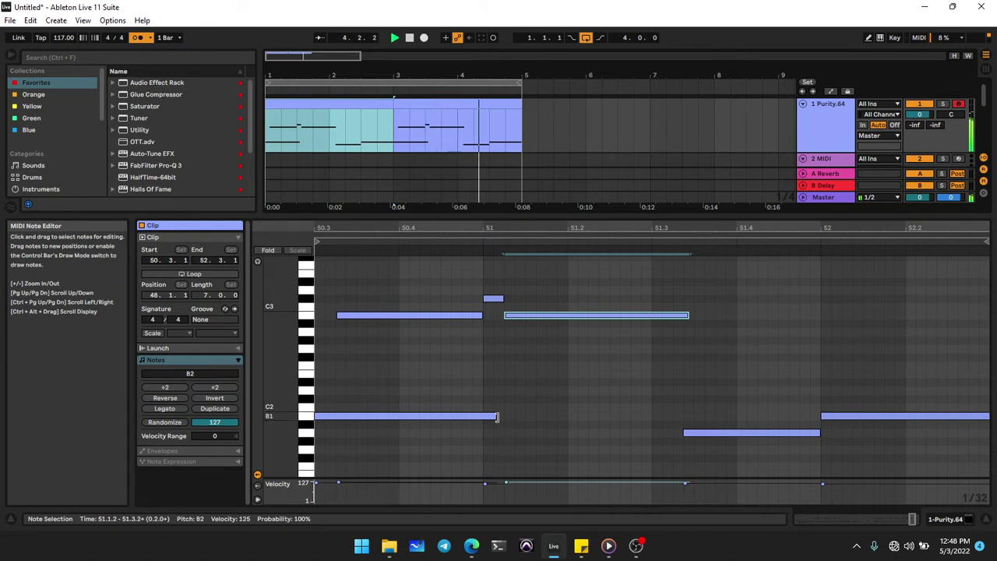
drag(497, 416, 480, 413)
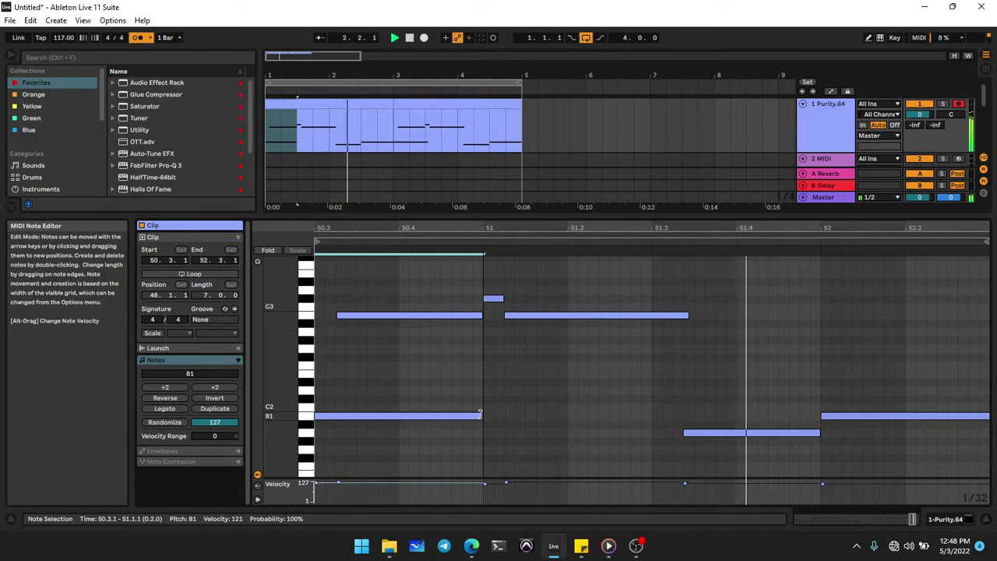
click(481, 415)
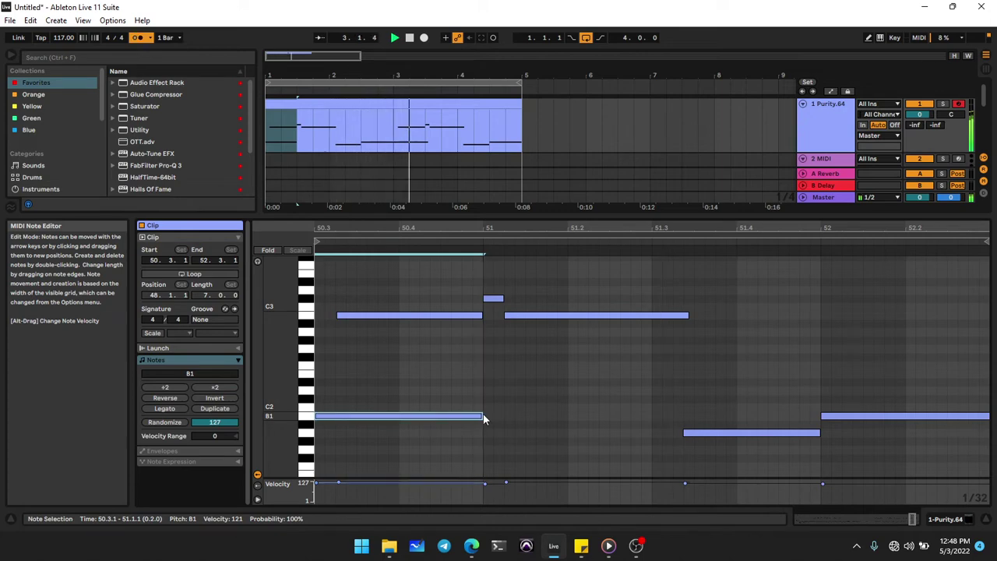
drag(483, 419, 486, 418)
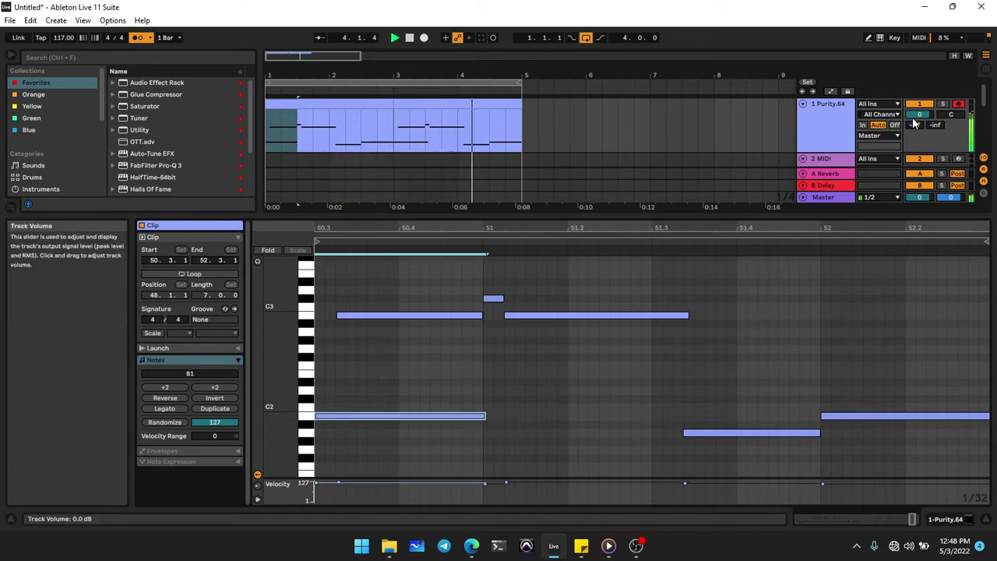
Step: Set the Purity.64 track's volume to -2.5 dB
drag(916, 119, 915, 121)
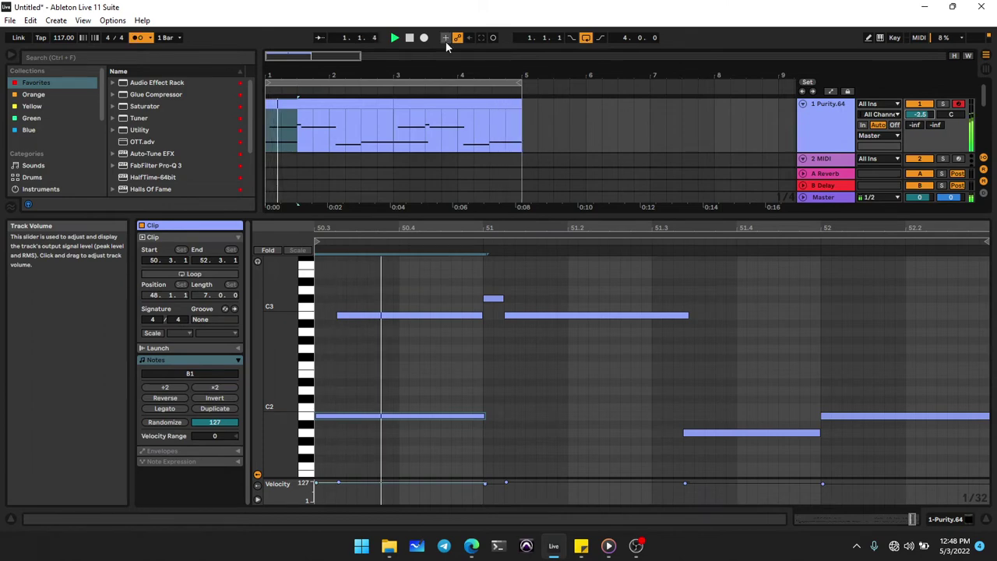
Step: End the second B2 note at 51.3.1 and extend the A1 note's start back to the same point
click(685, 316)
drag(688, 315, 651, 315)
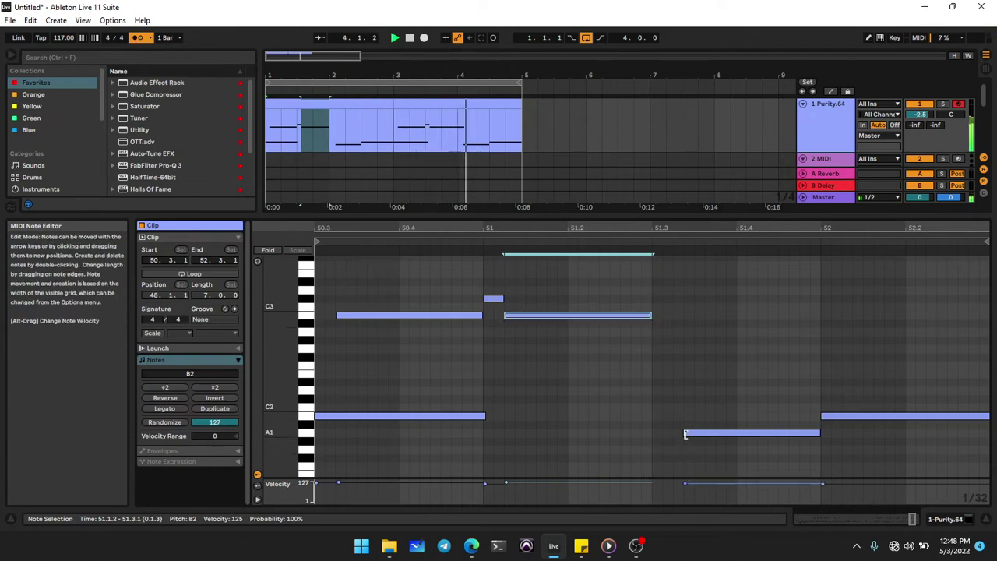
drag(685, 435, 653, 434)
key(space)
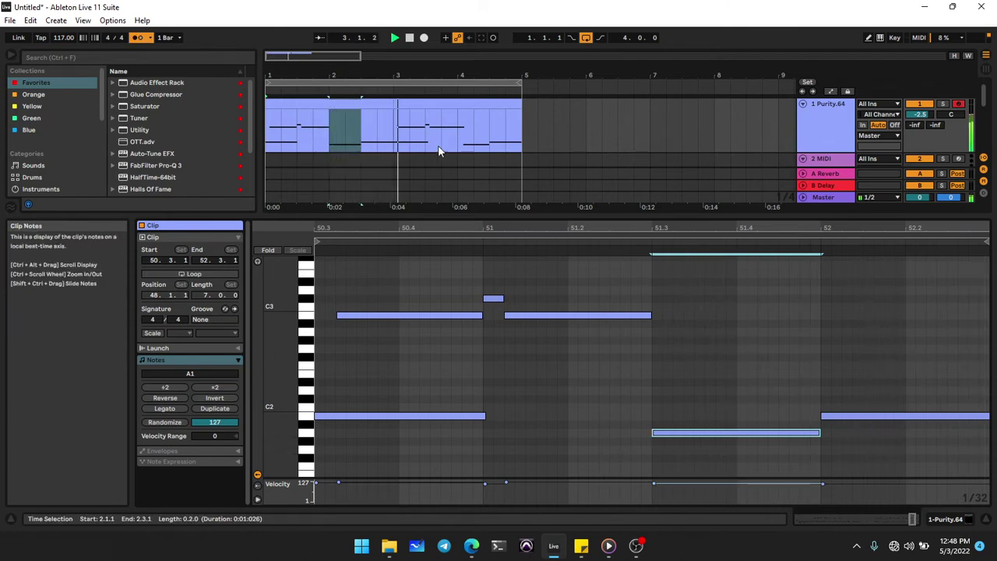
Step: Duplicate the edited first two-bar clip over bars 3 and 4 to replace the second clip
click(372, 103)
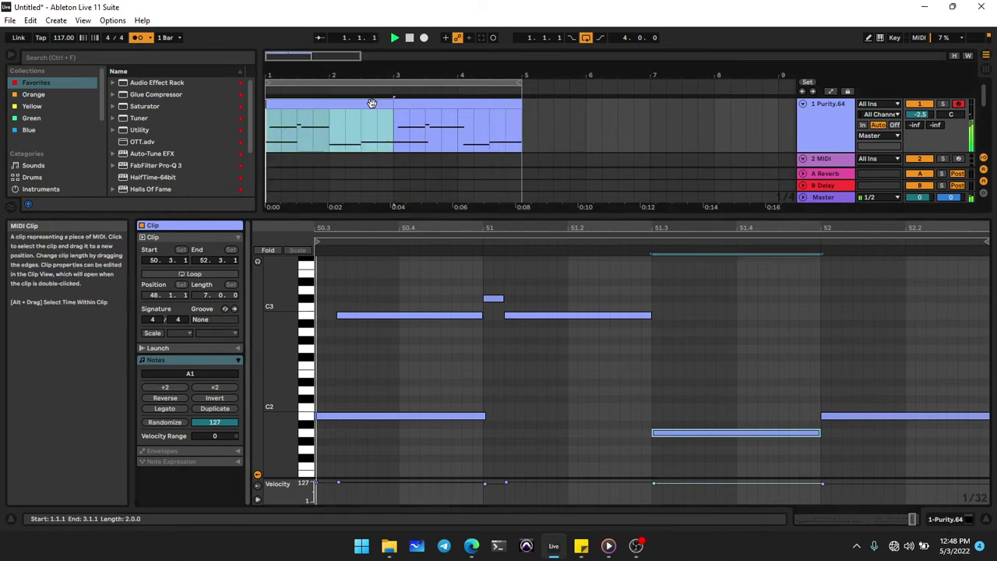
key(ctrl+d)
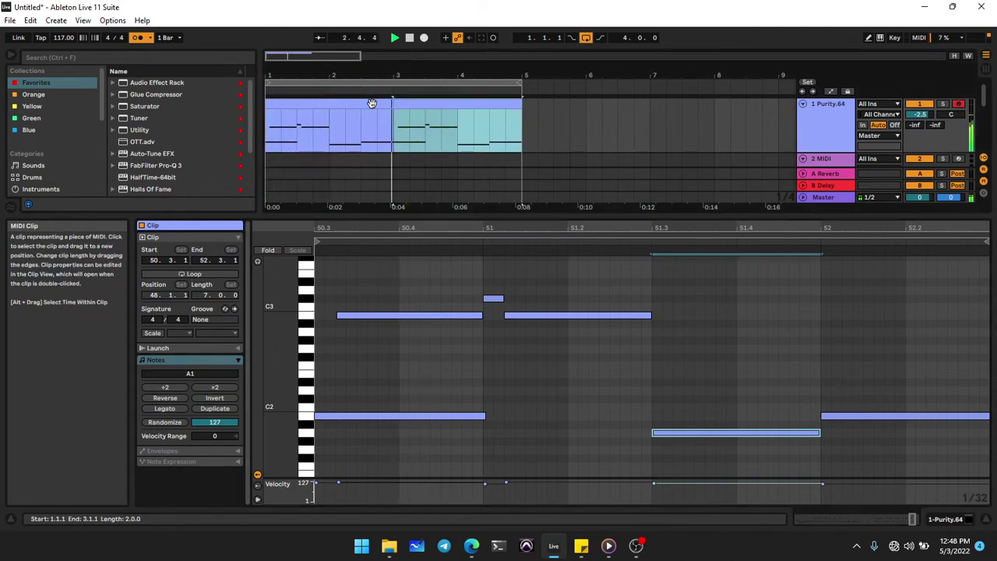
Step: Raise the tempo to 127.00 BPM and turn off the metronome
drag(63, 38, 63, 28)
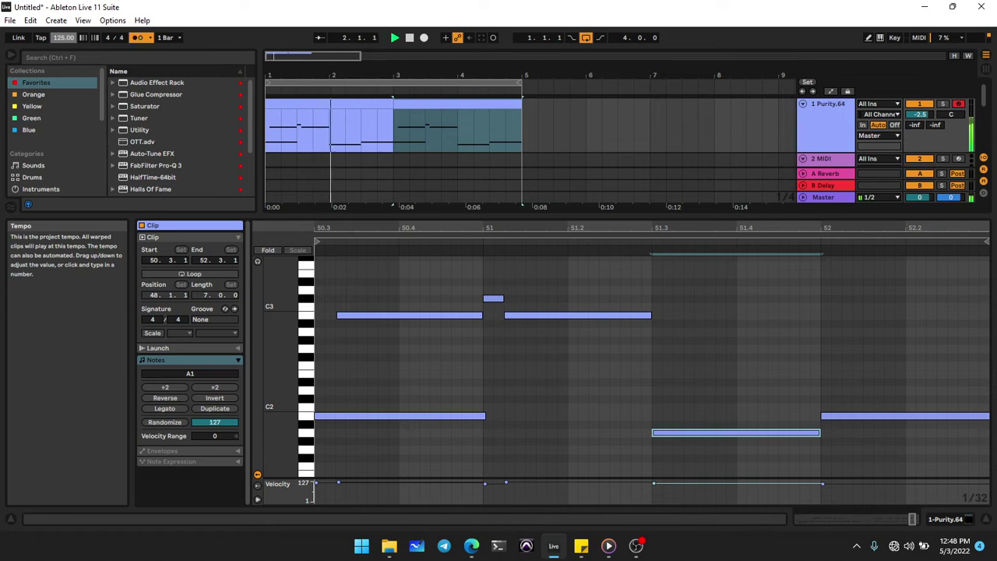
drag(65, 41, 65, 39)
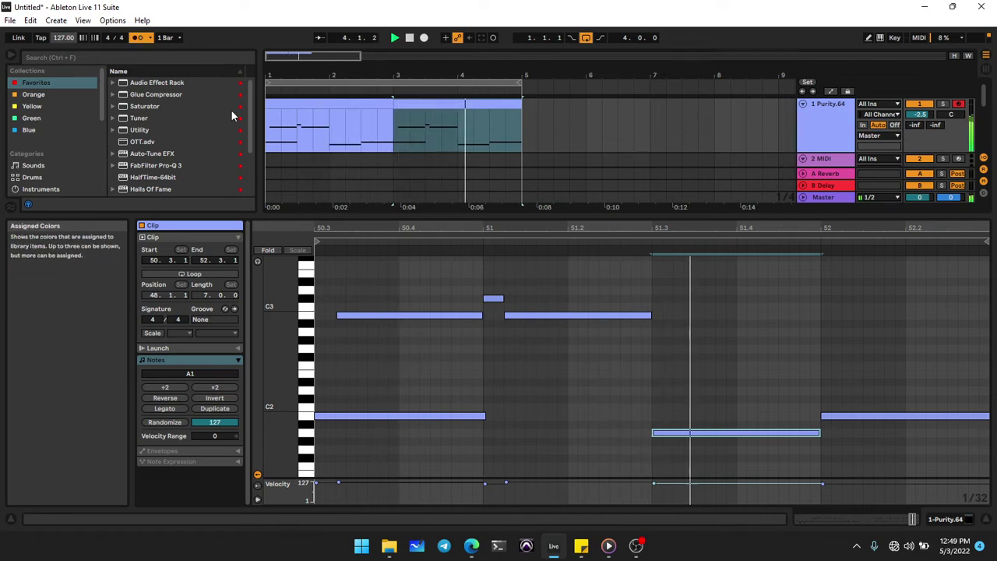
click(366, 285)
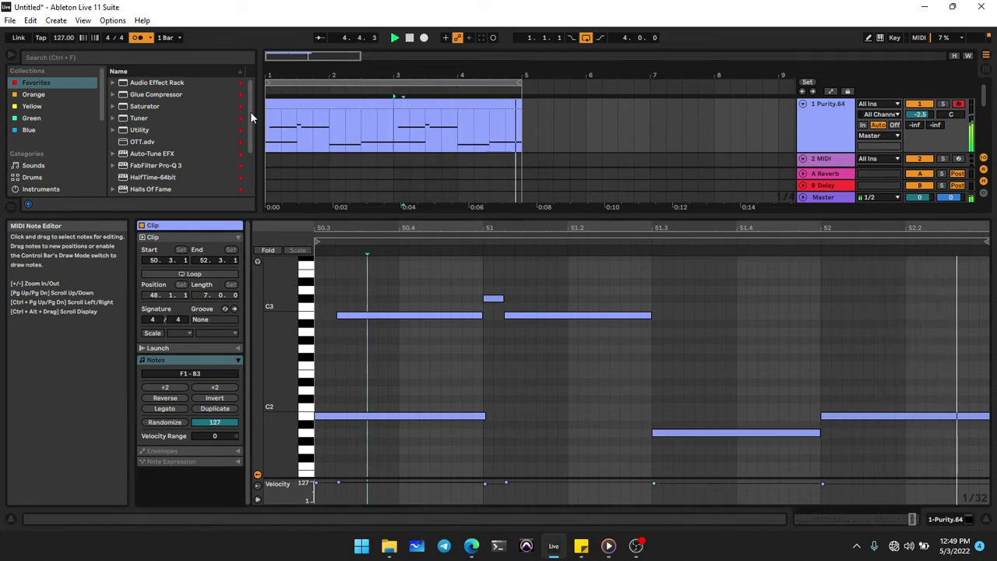
click(137, 38)
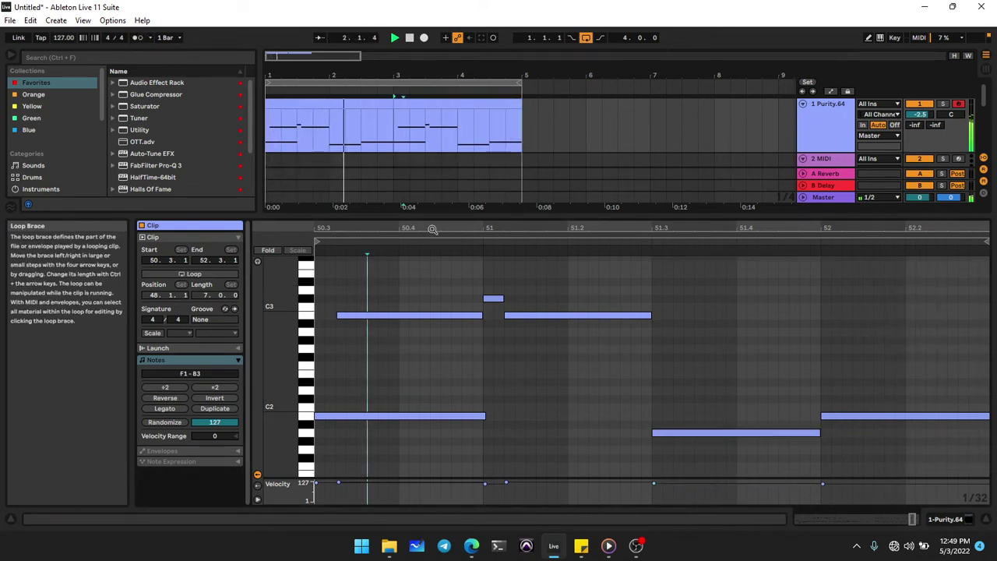
Step: Try all the phrase's notes one octave lower, restore their octave and restart playback
click(410, 279)
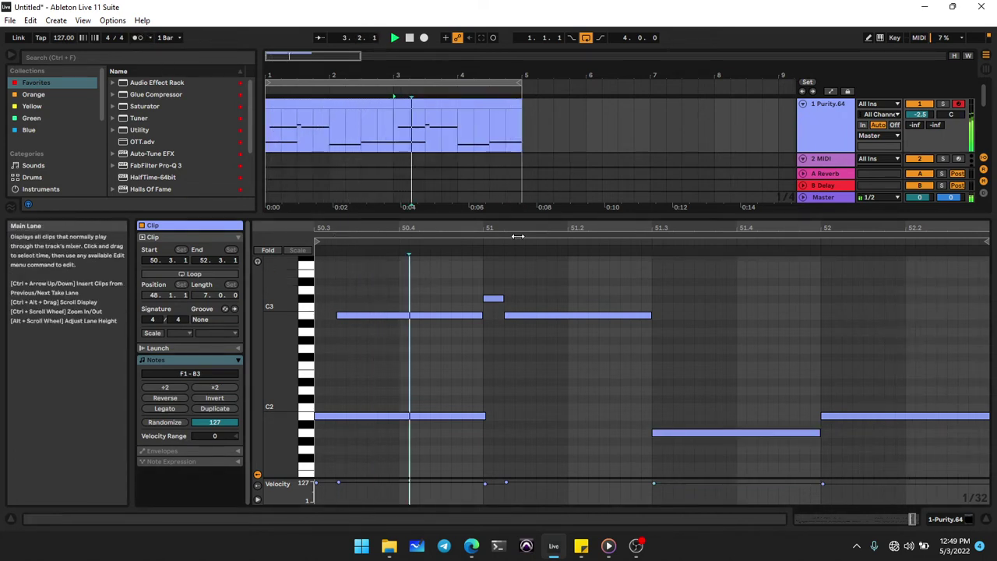
key(ctrl+a)
key(shift+Down)
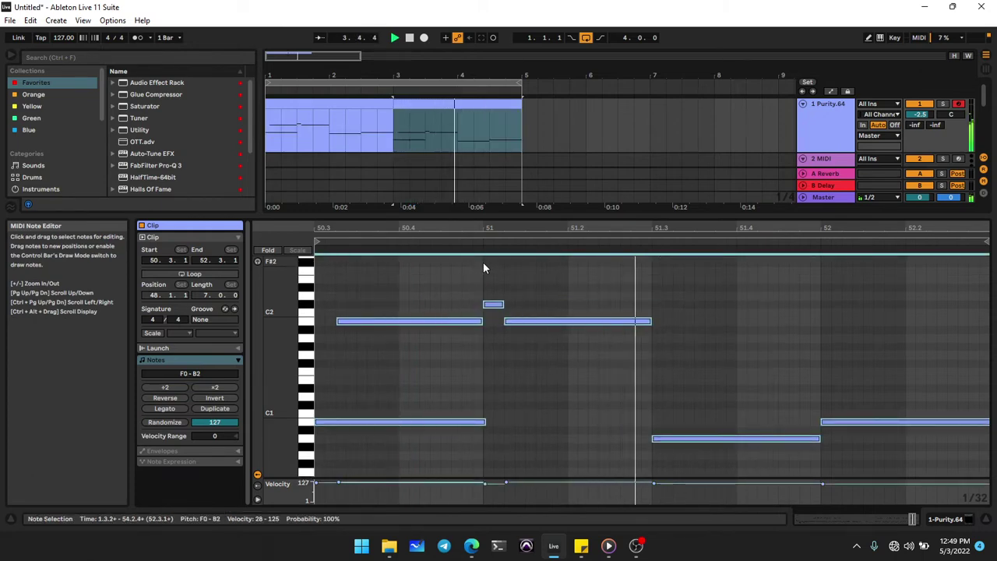
key(shift+Up)
key(space)
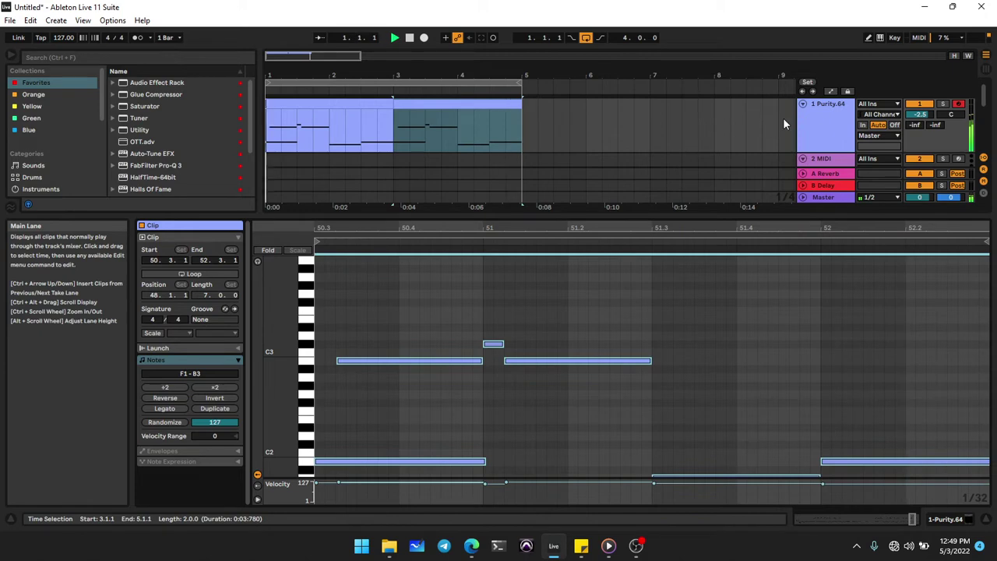
key(space)
Step: Enlarge the arrangement area and load Purity.64 onto the second MIDI track
click(816, 125)
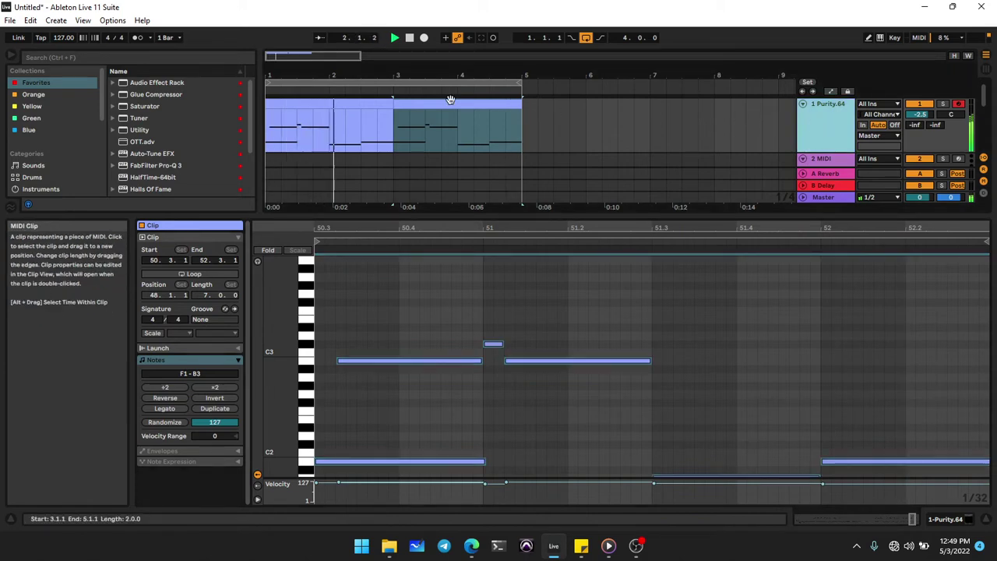
key(Down)
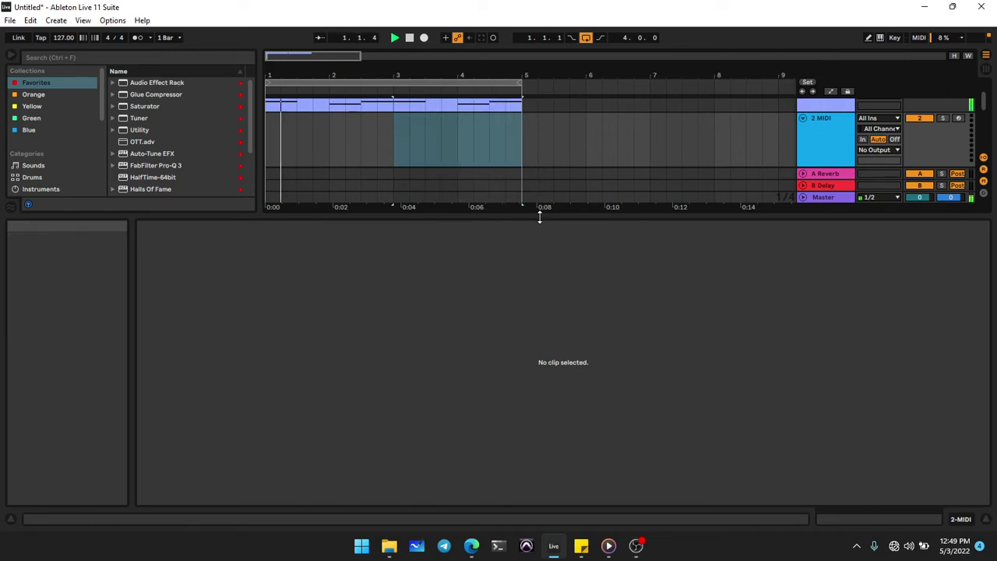
drag(539, 216, 530, 284)
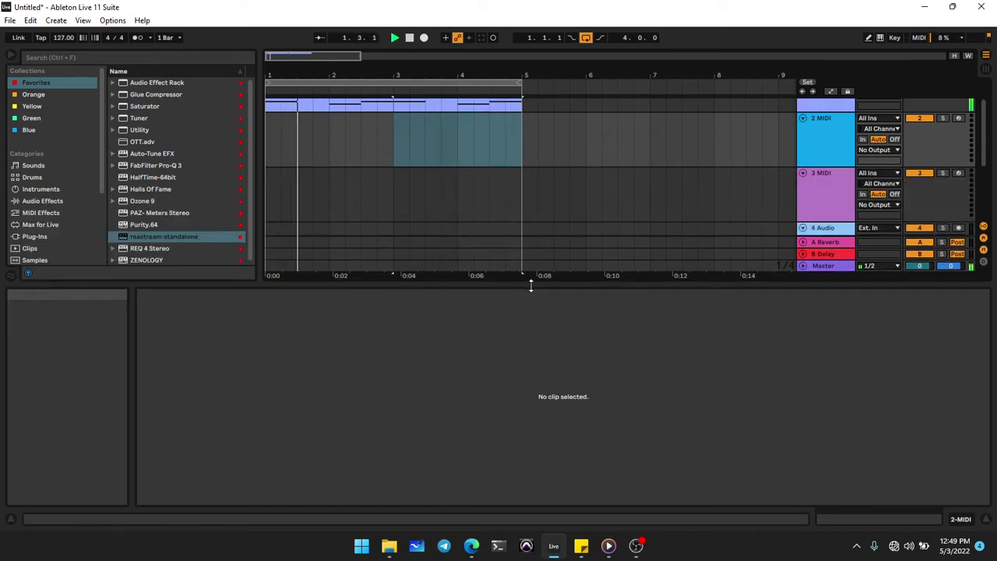
double_click(135, 225)
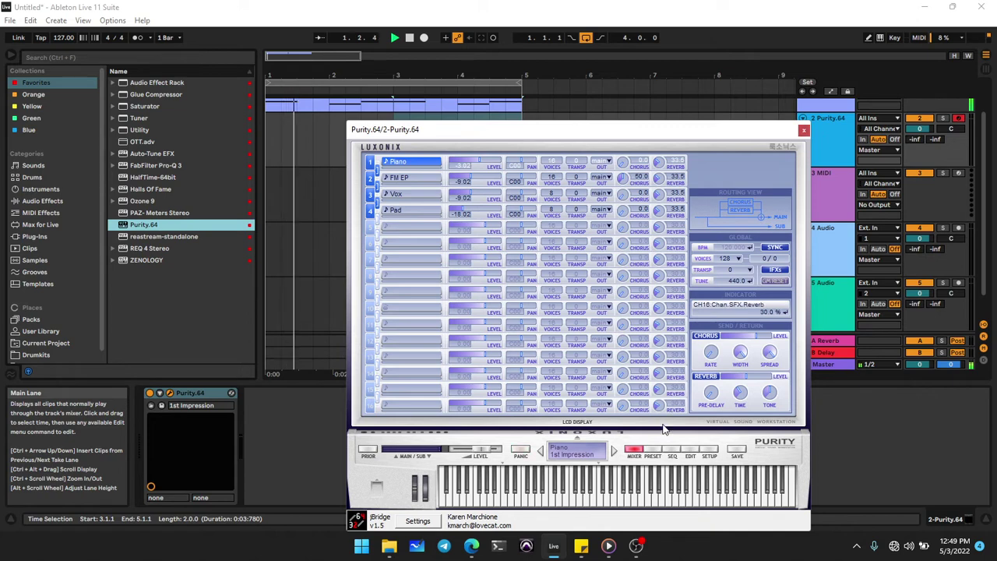
Step: Audition Purity's Bell & Perc presets, including Digital Bells 1, Breath Bell 1, Marimba Kid, Bell Pad and Soft Mallet
click(654, 452)
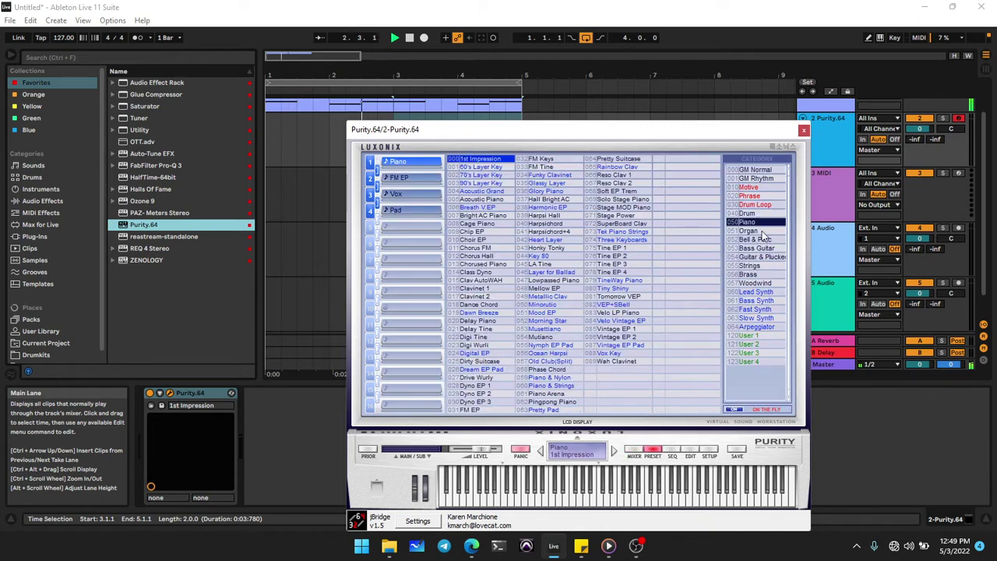
click(751, 257)
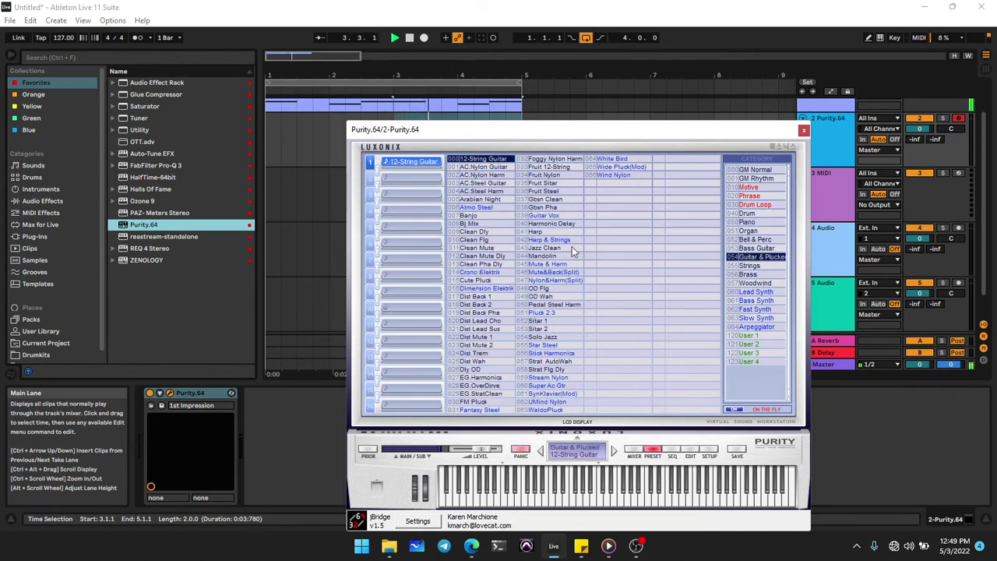
click(754, 239)
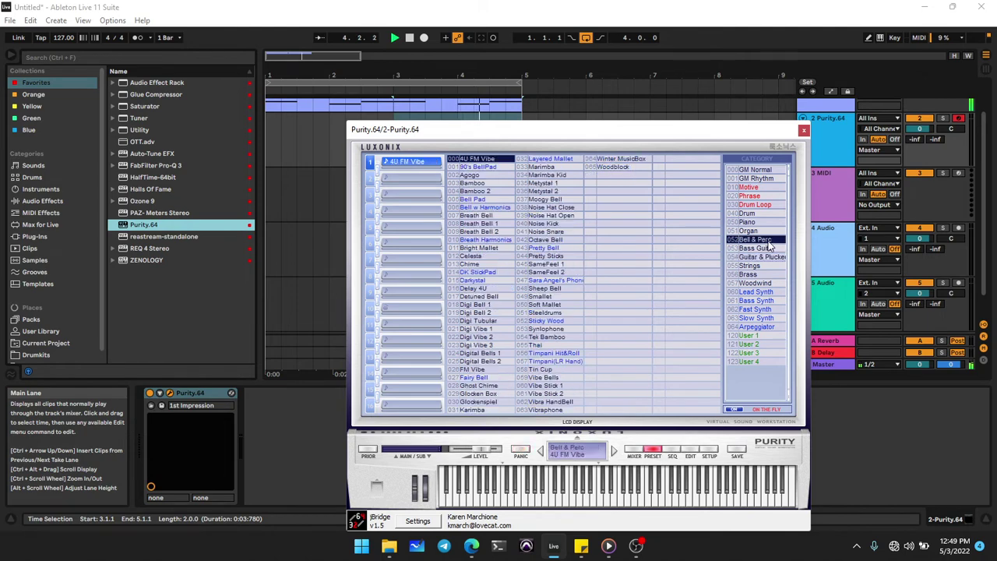
click(475, 288)
click(480, 354)
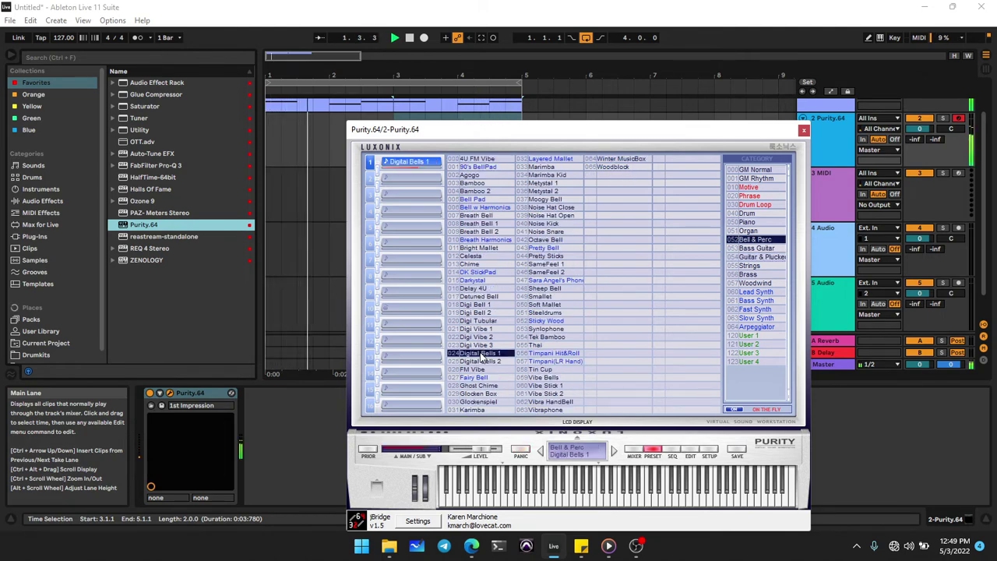
click(466, 224)
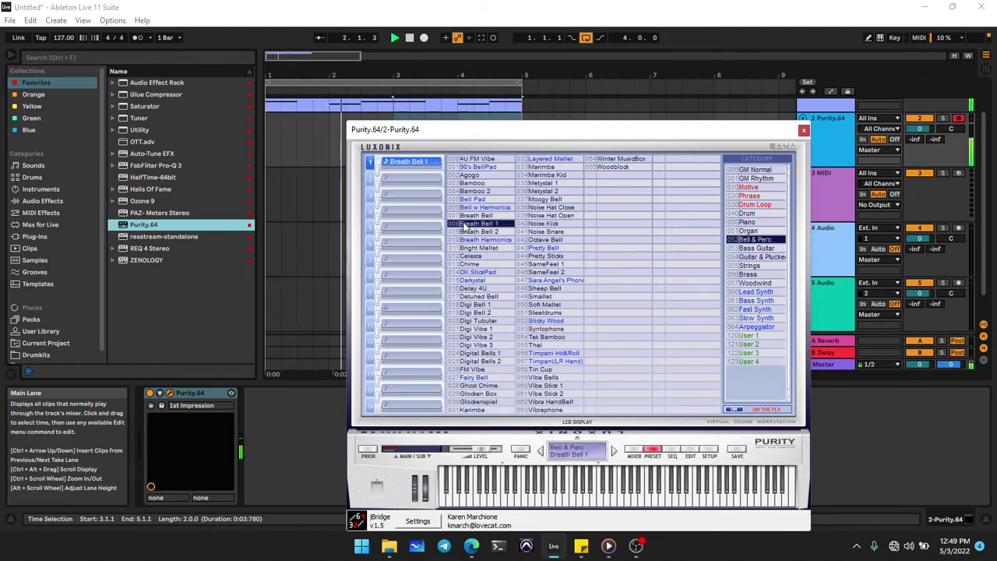
click(543, 200)
click(545, 176)
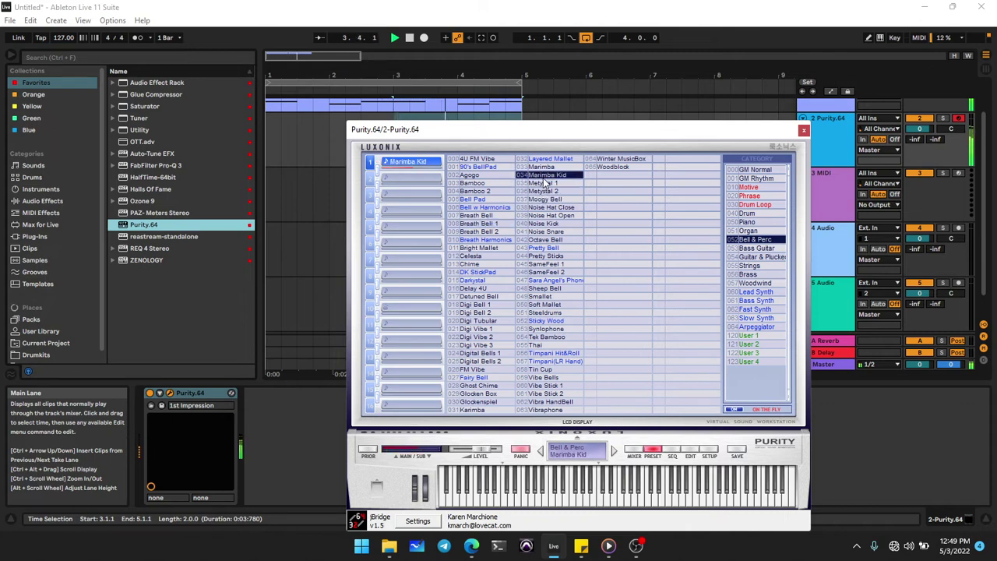
click(476, 191)
click(485, 199)
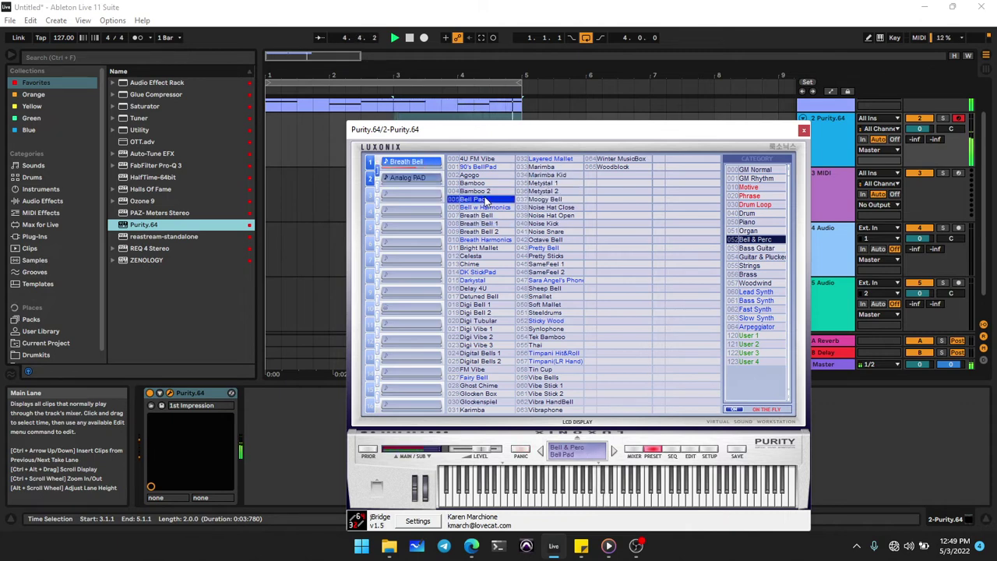
click(543, 305)
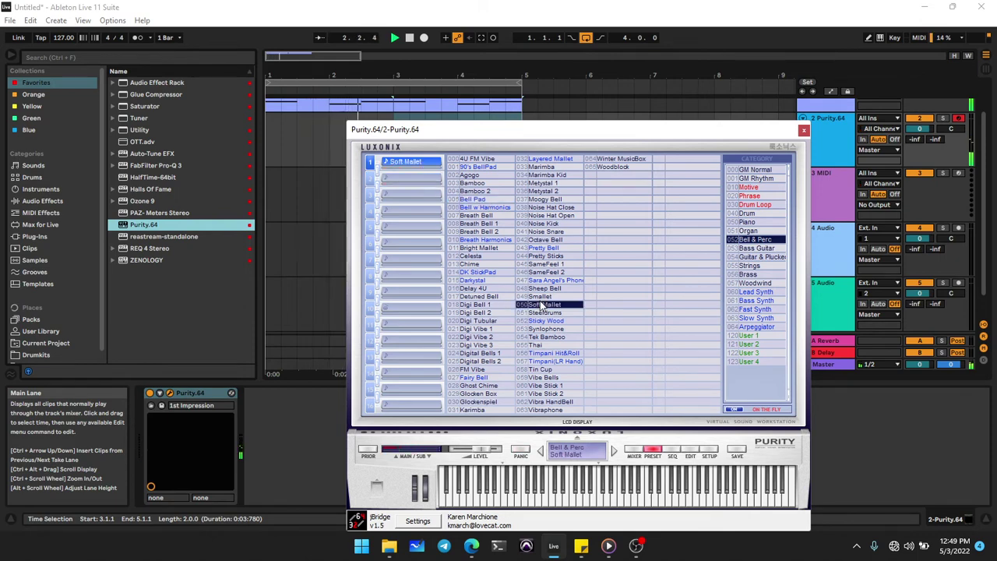
Step: Try the Lowpassed Piano preset, load the Organ preset Soft Draw Slow and close the Purity window
click(750, 230)
click(755, 224)
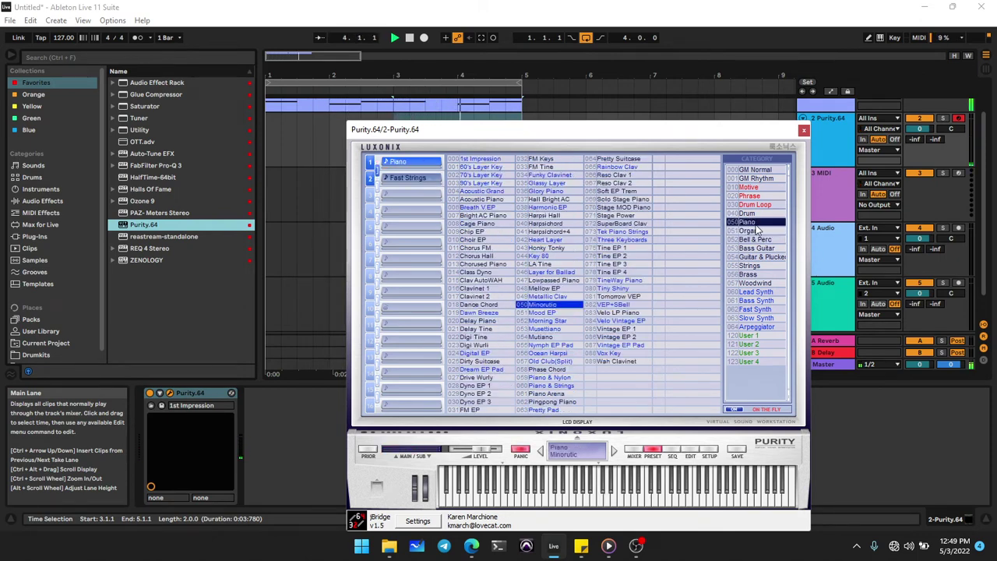
click(555, 280)
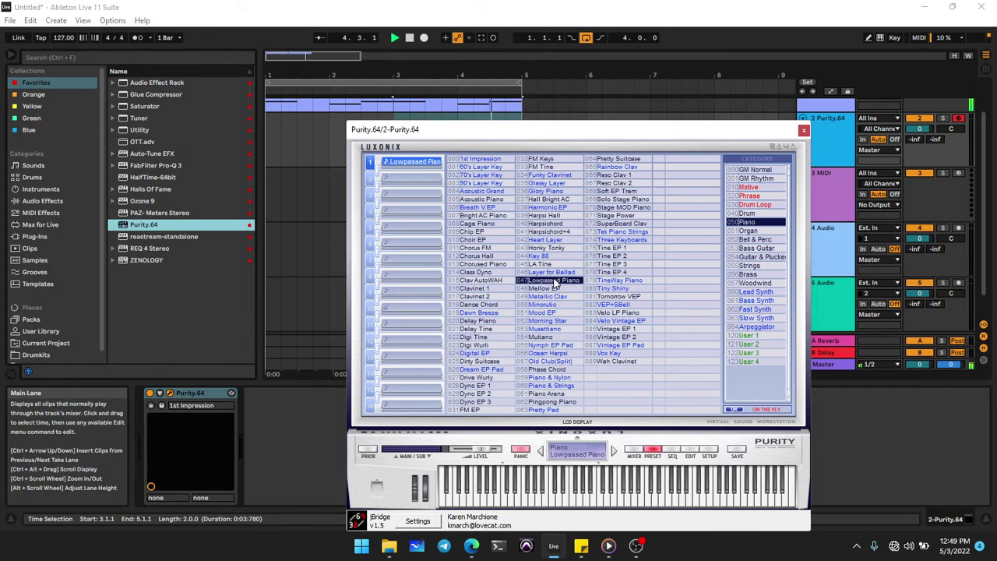
click(766, 232)
click(566, 217)
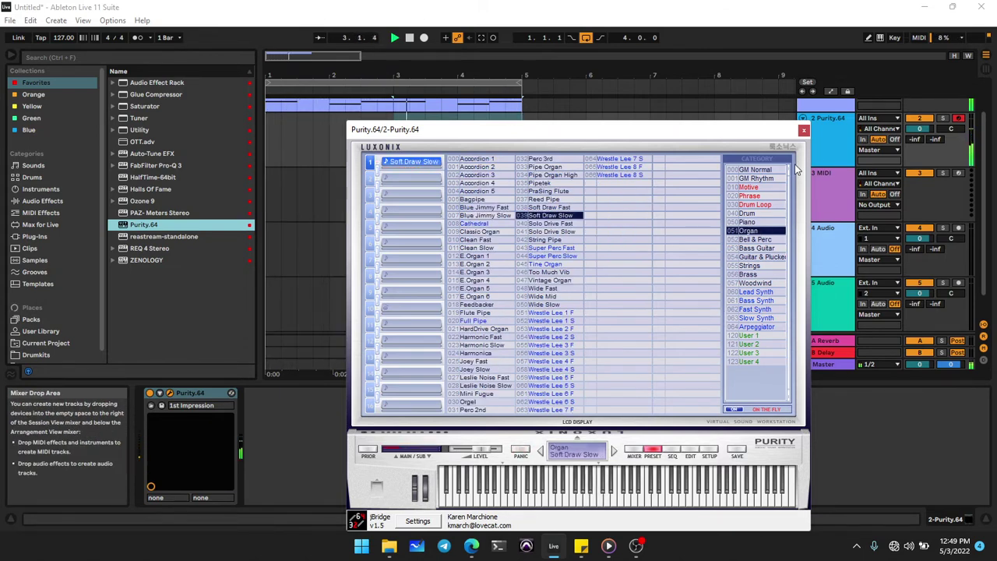
click(802, 131)
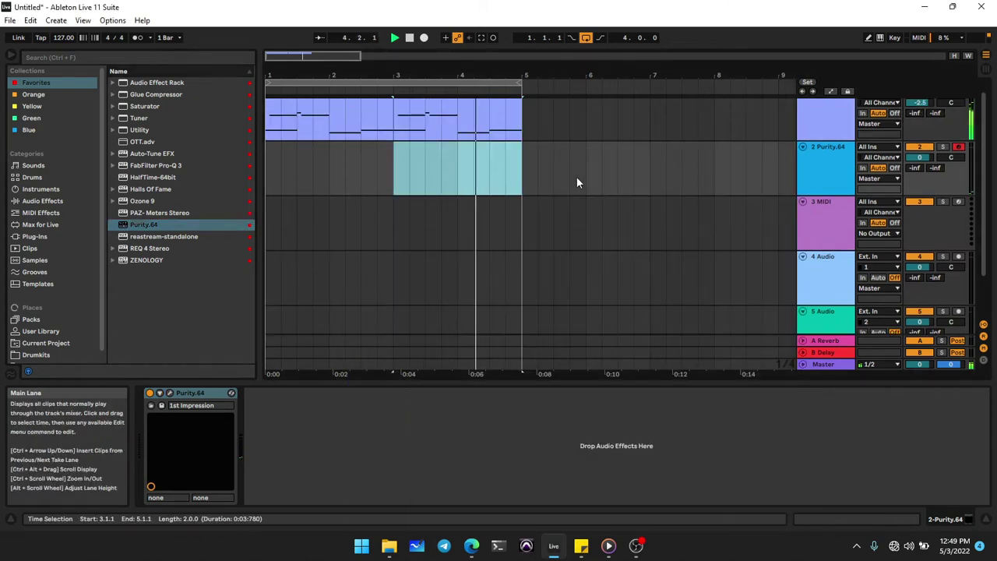
Step: Select the opening B1 note in the first track's first clip and enable C Major scale highlighting
double_click(307, 104)
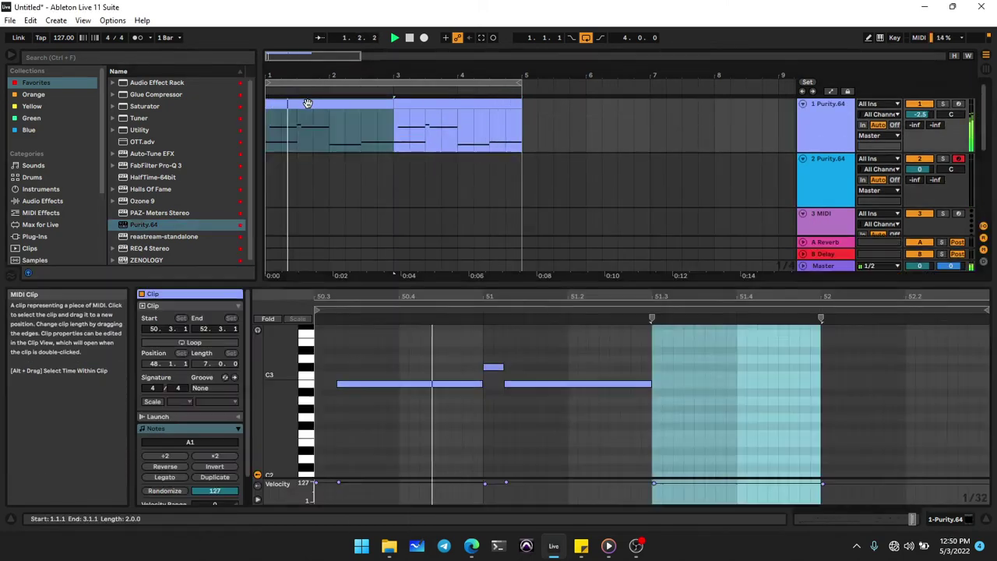
scroll(339, 424, down, 5)
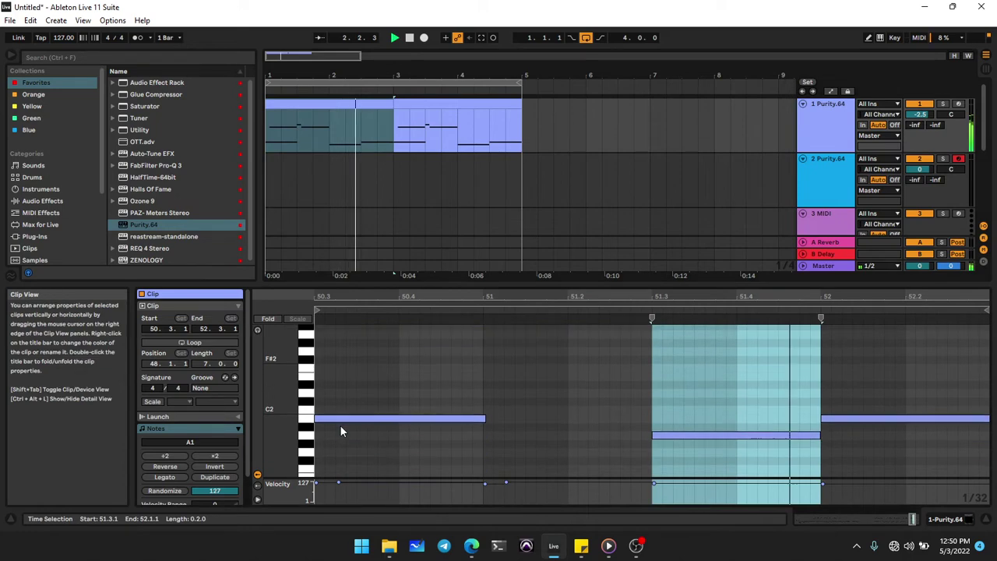
click(352, 418)
scroll(358, 456, down, 3)
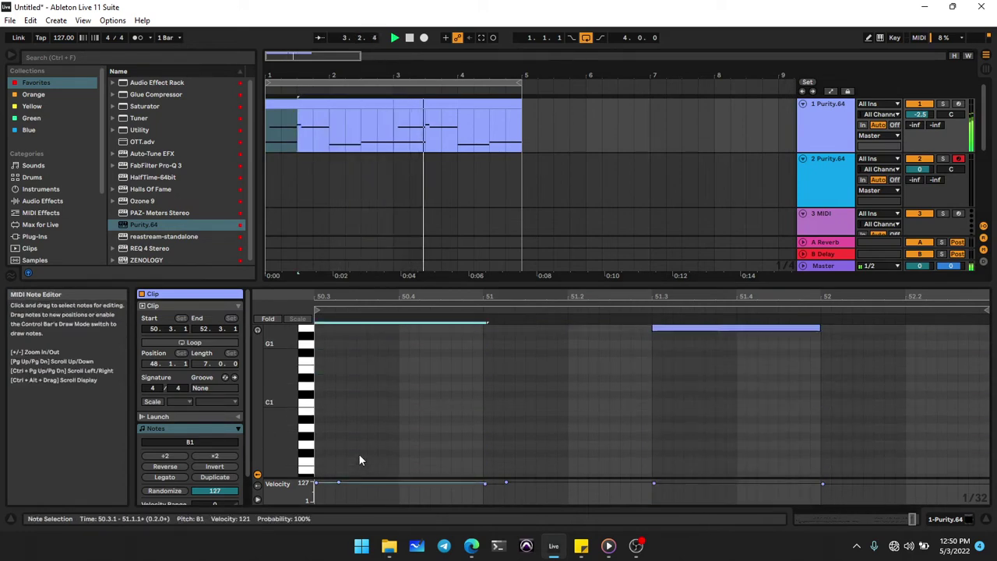
scroll(359, 456, up, 2)
click(153, 401)
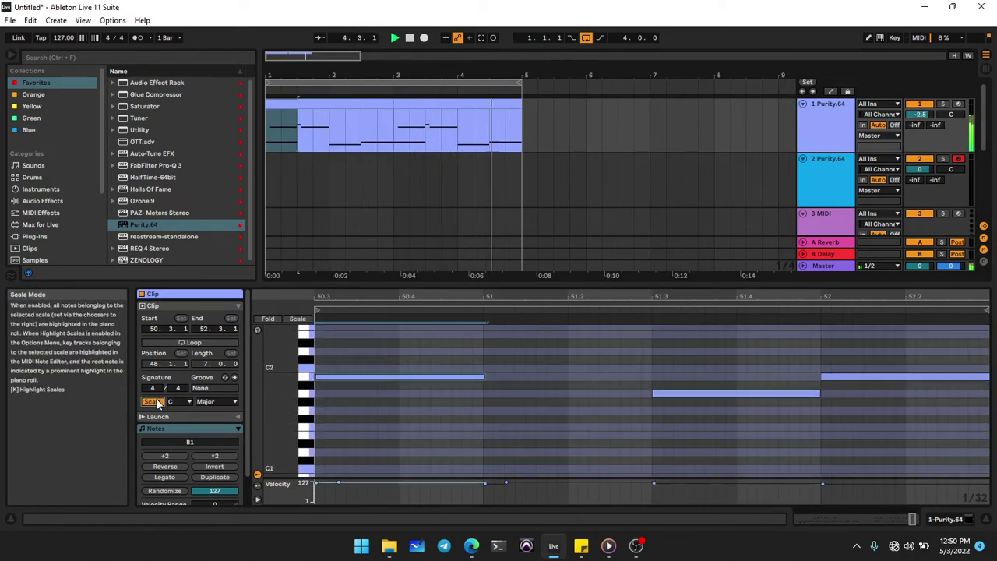
click(176, 402)
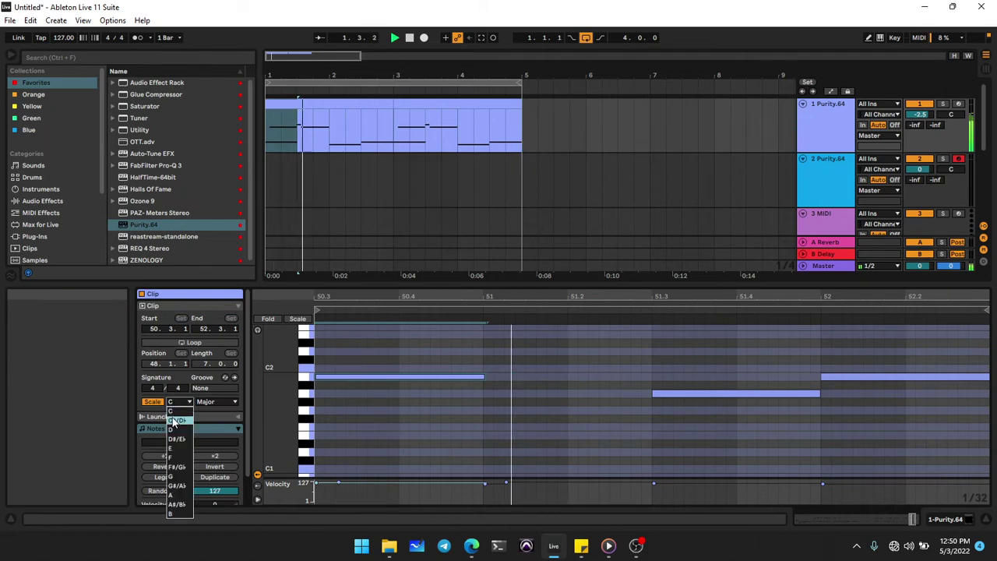
click(210, 408)
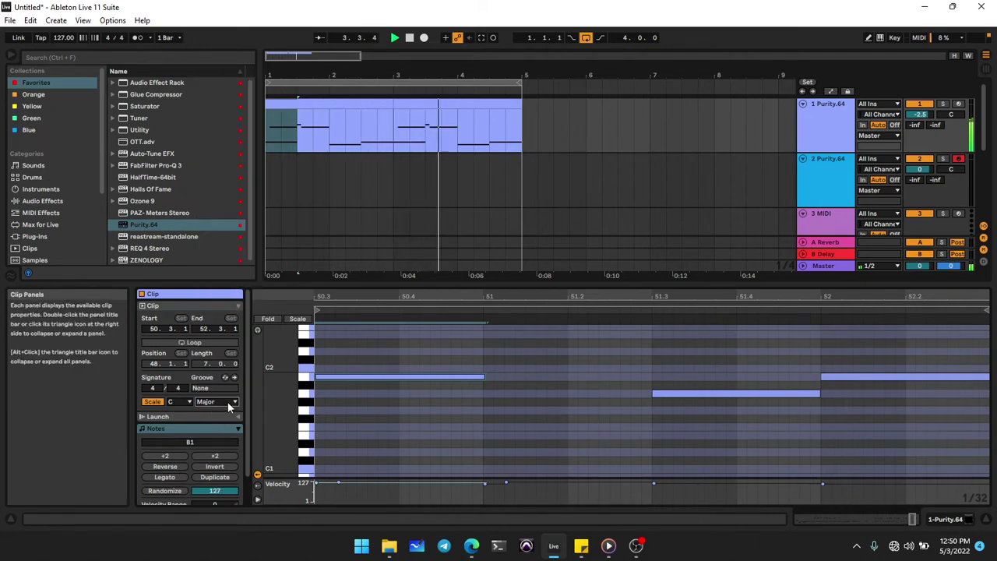
Step: Try Minor as the clip's scale and switch it back to Major
click(216, 401)
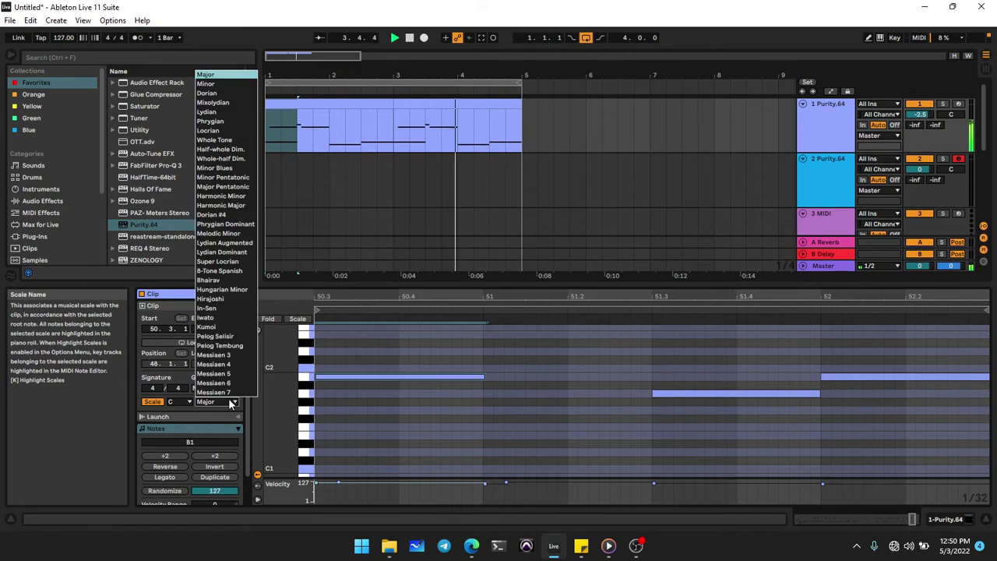
click(205, 83)
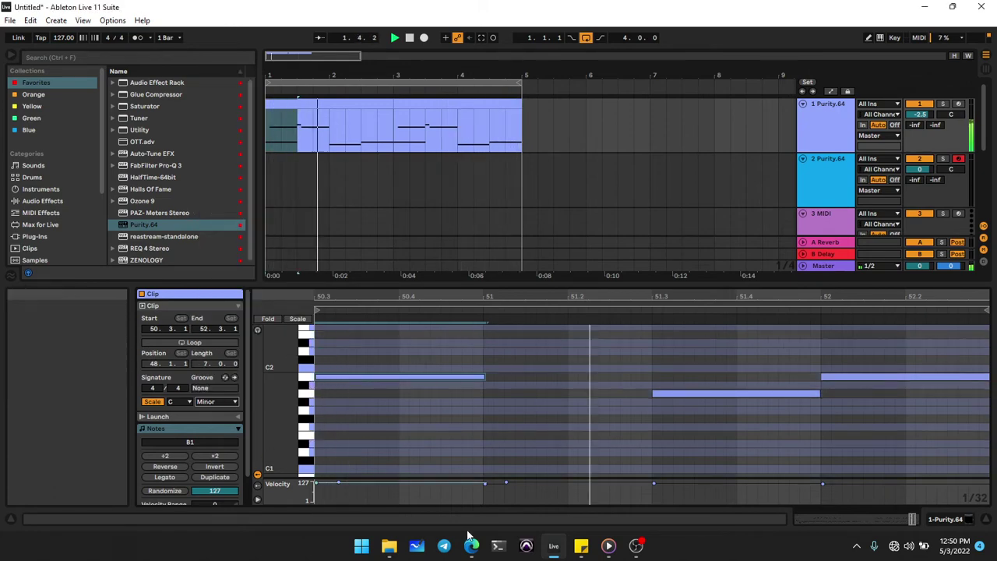
click(208, 402)
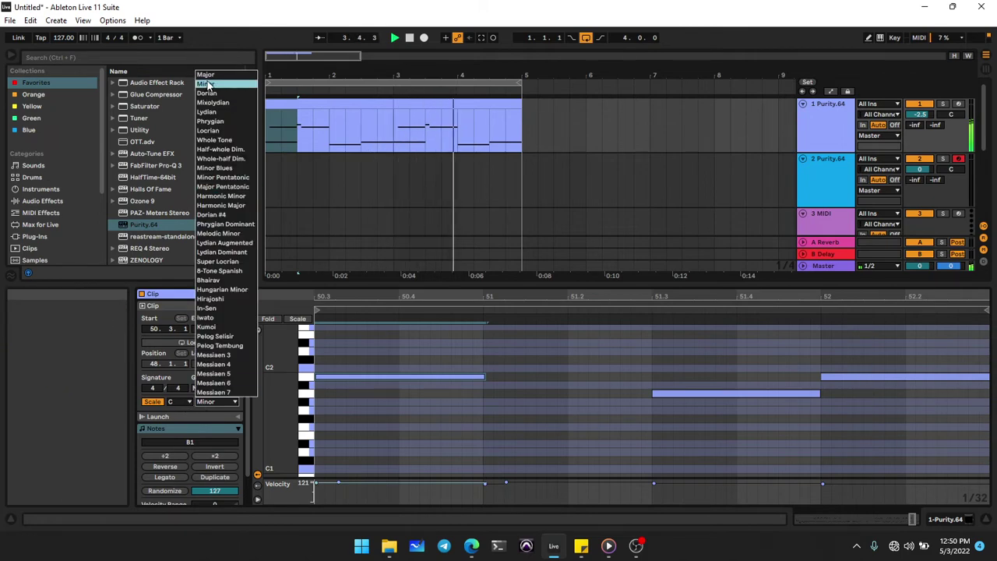
click(209, 77)
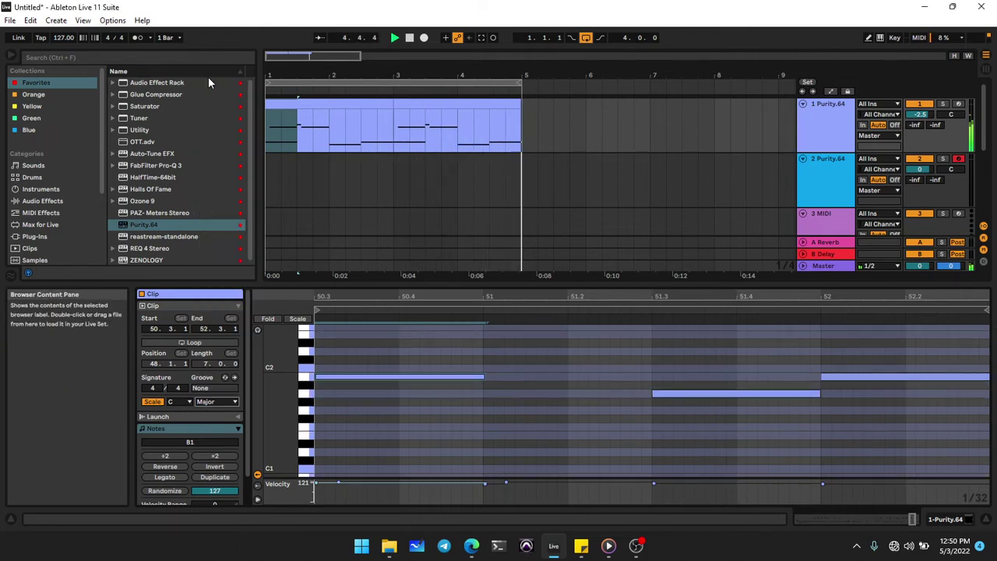
scroll(473, 349, up, 5)
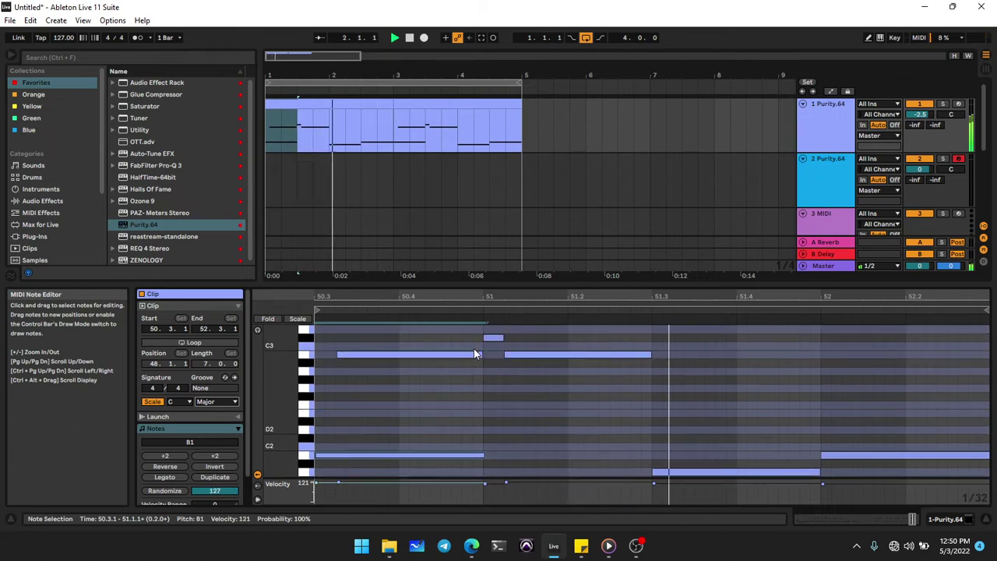
scroll(474, 353, up, 1)
scroll(474, 352, up, 2)
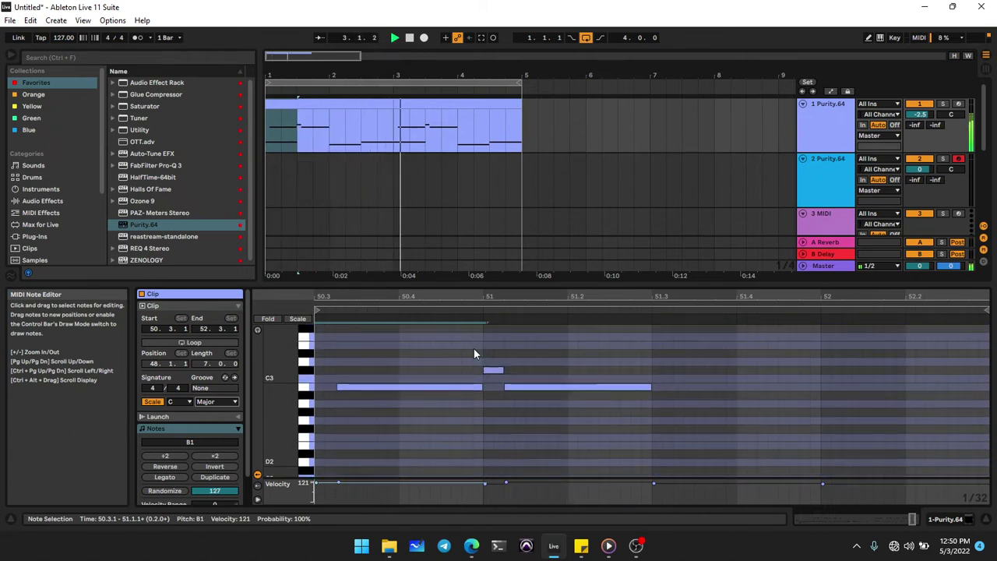
scroll(474, 353, down, 3)
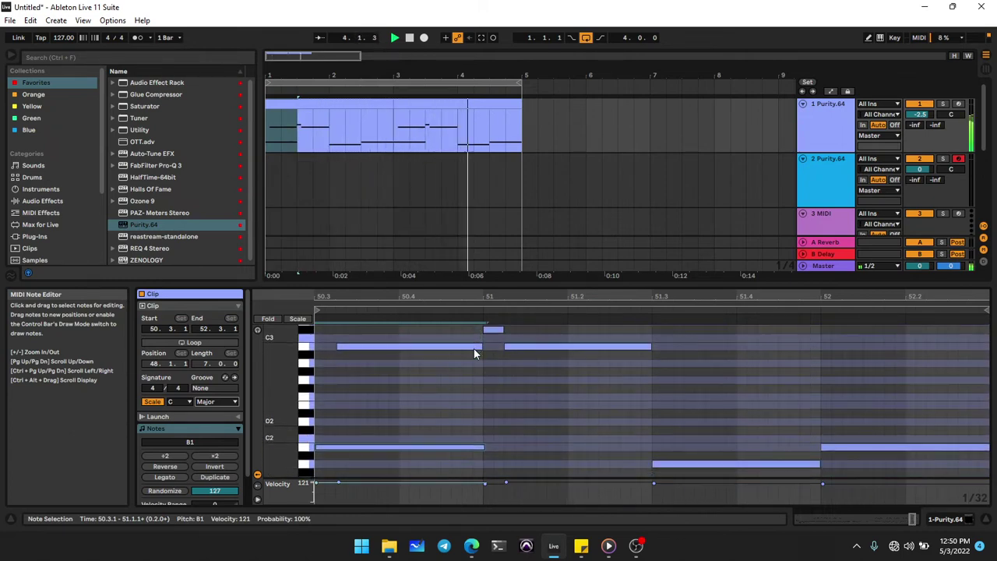
Step: Add the HalfTime effect to the first Purity.64 track and raise its band's lower limit to 53.7 Hz
click(803, 125)
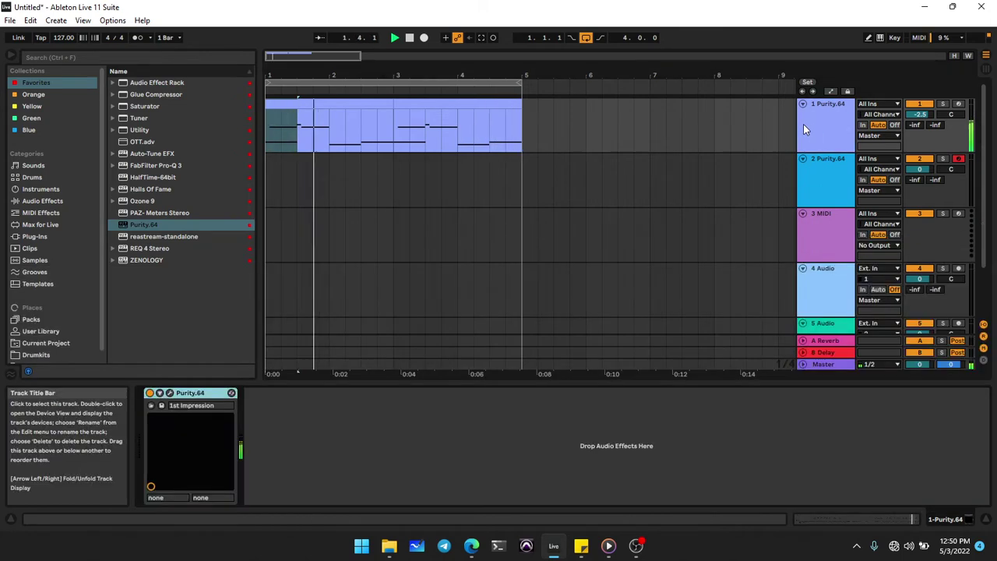
double_click(160, 178)
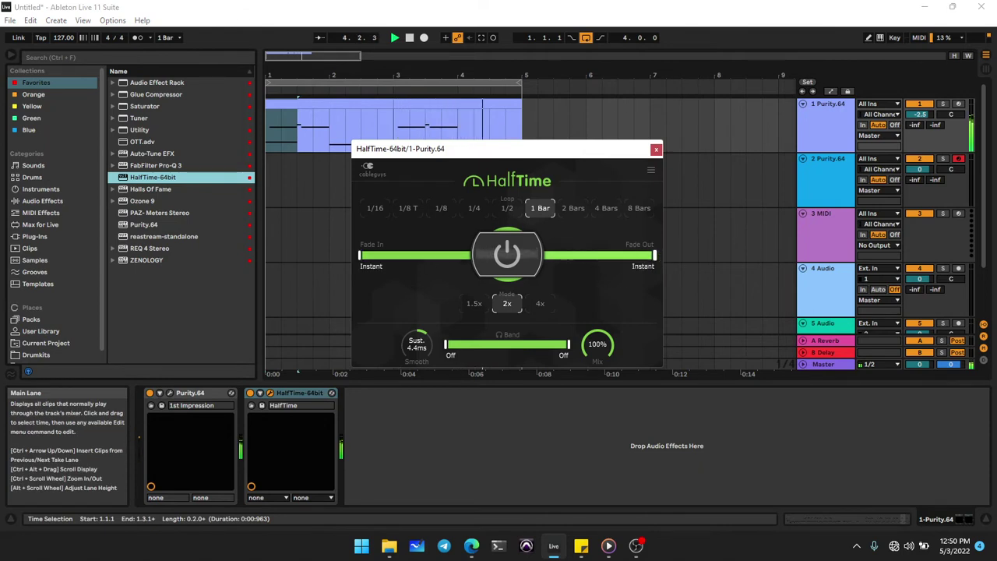
drag(446, 345, 459, 344)
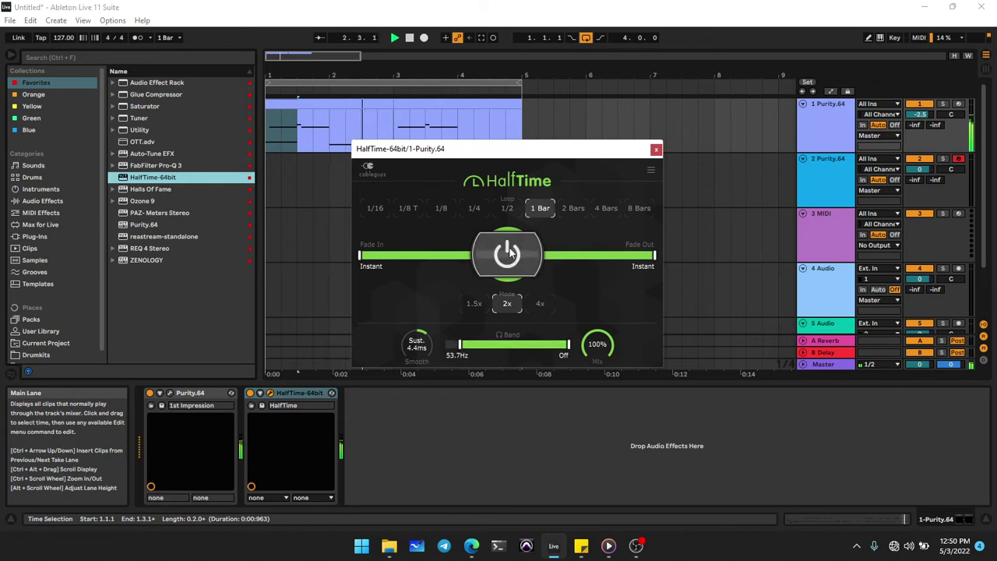
Step: Set HalfTime's loop length to 1/4, adjust its mix amount and close the plug-in window
click(476, 208)
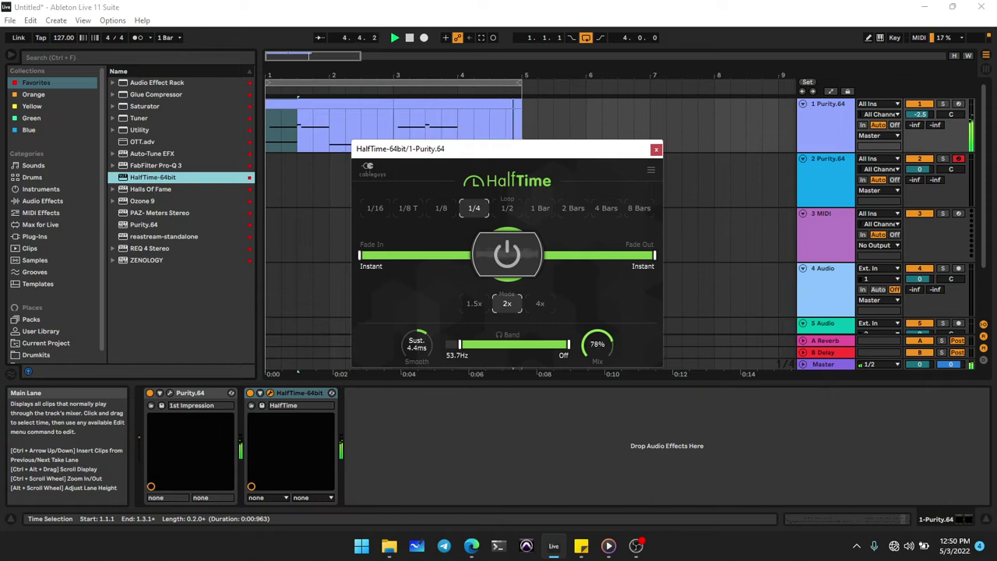
drag(597, 344, 596, 332)
click(657, 150)
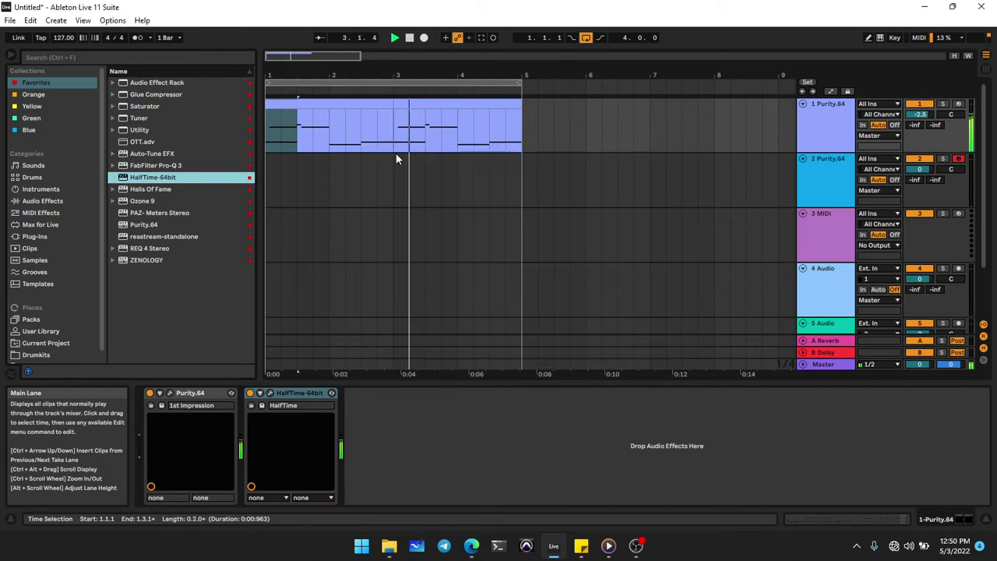
Step: Open the first track's first clip and enlarge the note editor to show its notes
double_click(348, 118)
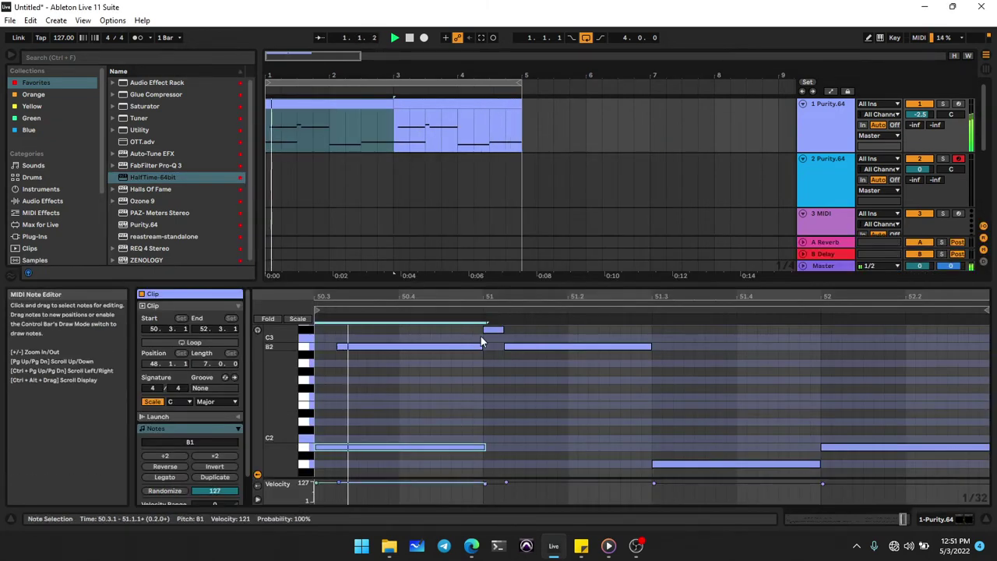
drag(503, 284, 522, 188)
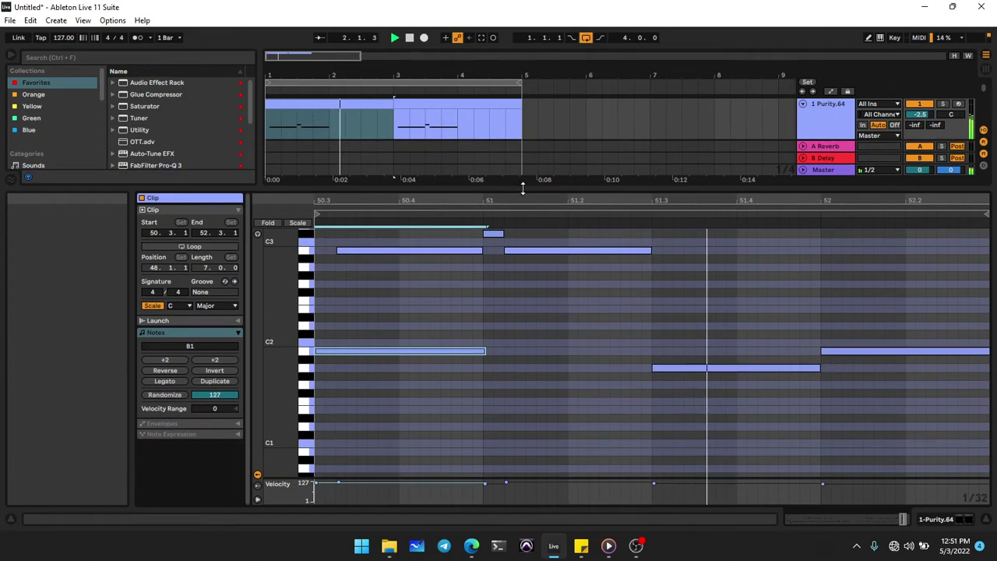
scroll(503, 351, up, 3)
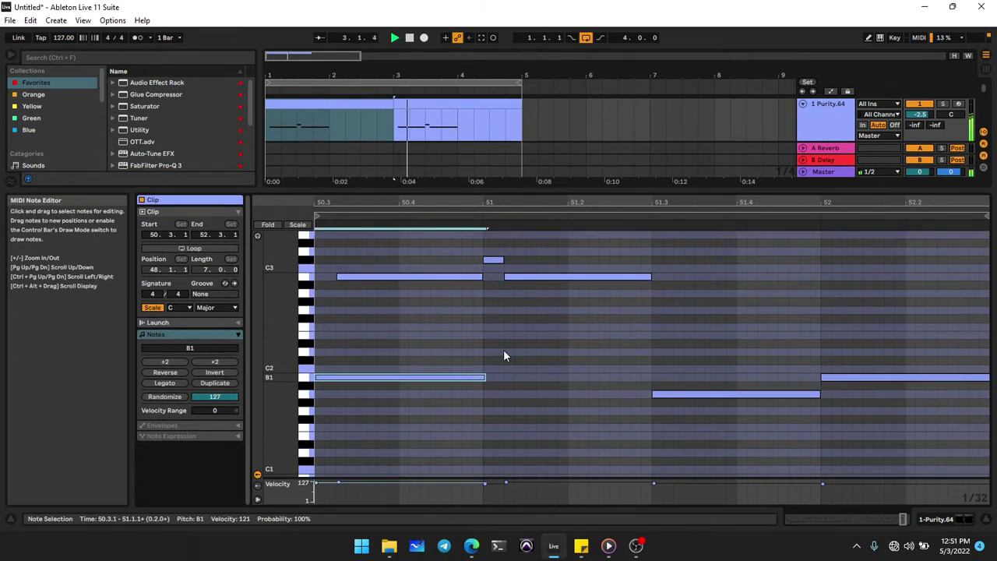
Step: Try the short C#3 note at D3 and at C3, and return it to C#3
click(503, 349)
click(496, 261)
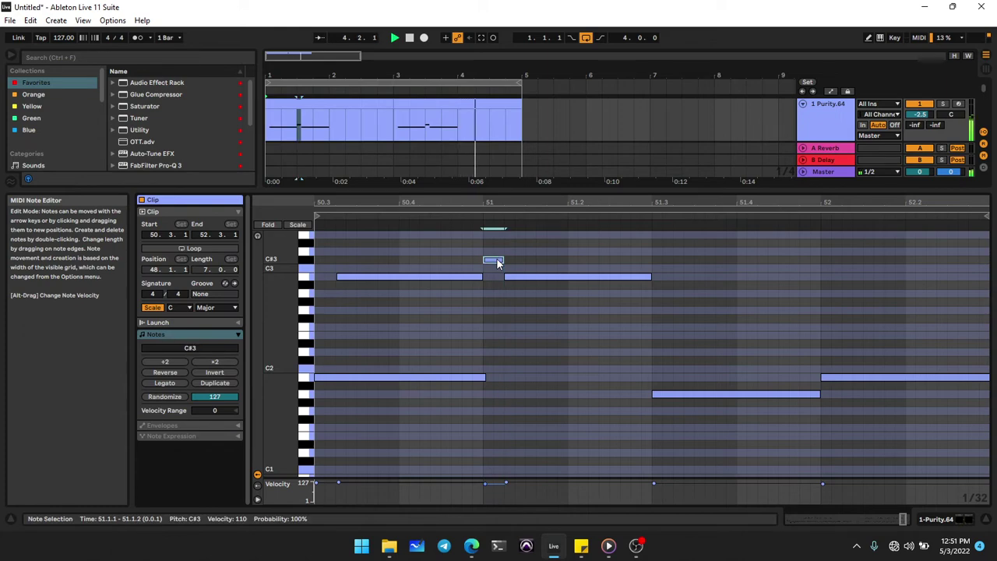
key(Up)
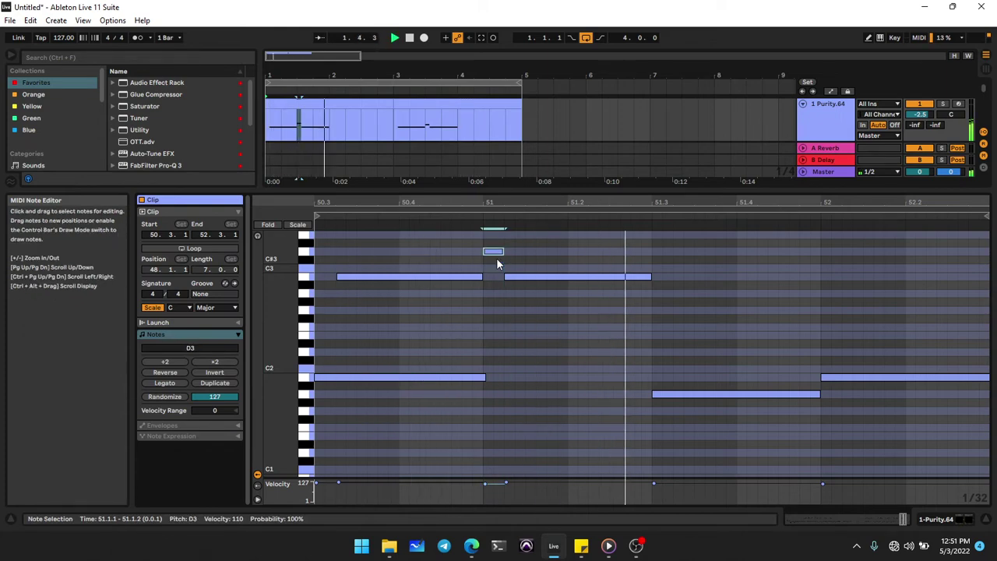
key(Down)
key(Down)
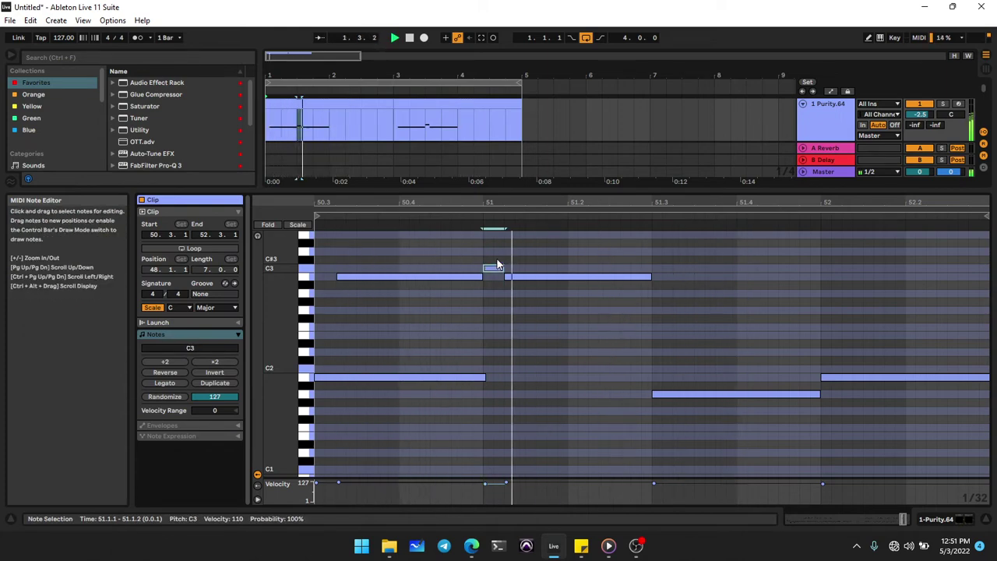
key(Up)
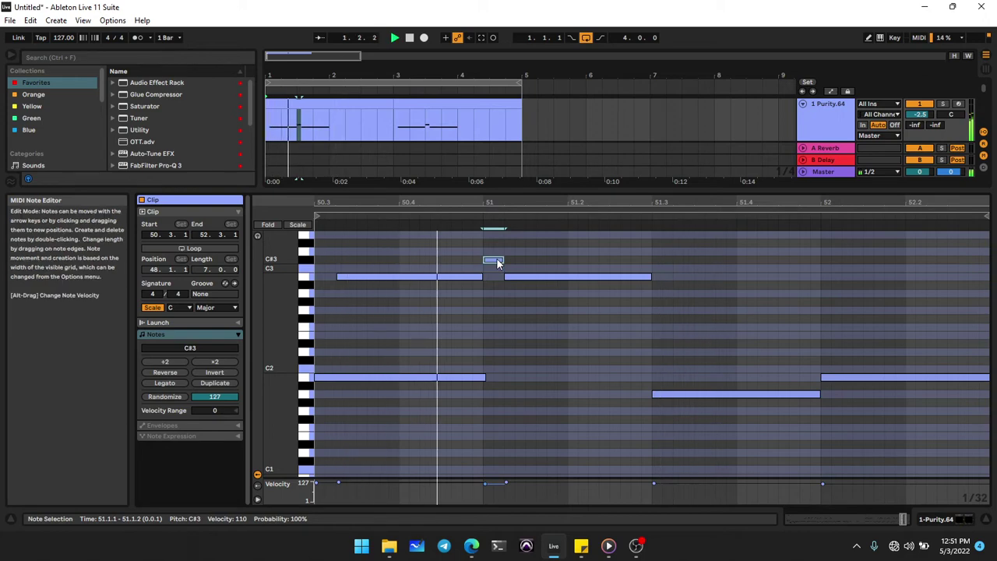
Step: Select the clip's opening B1 note and set the clip's highlighted scale to B Minor
scroll(456, 318, down, 3)
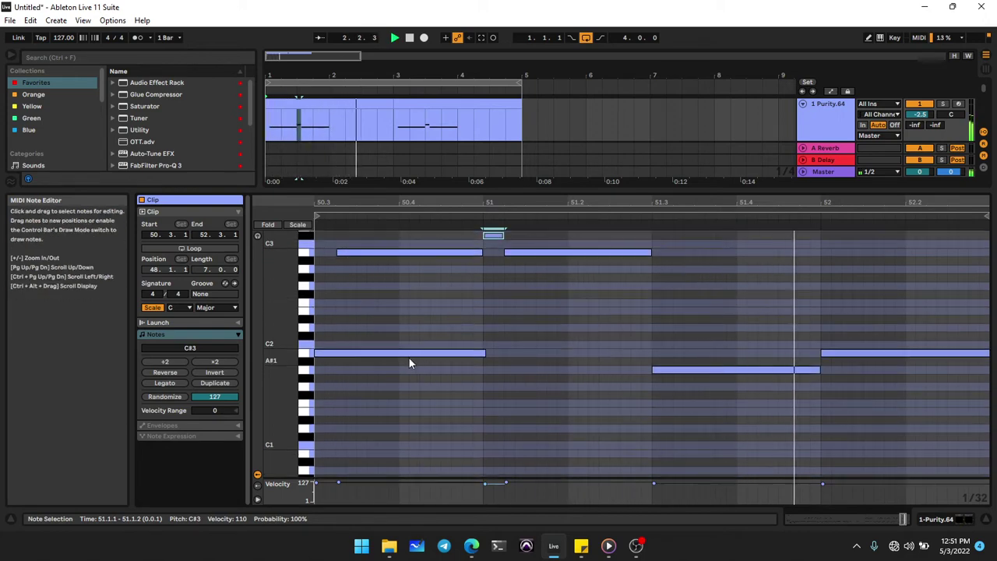
click(416, 353)
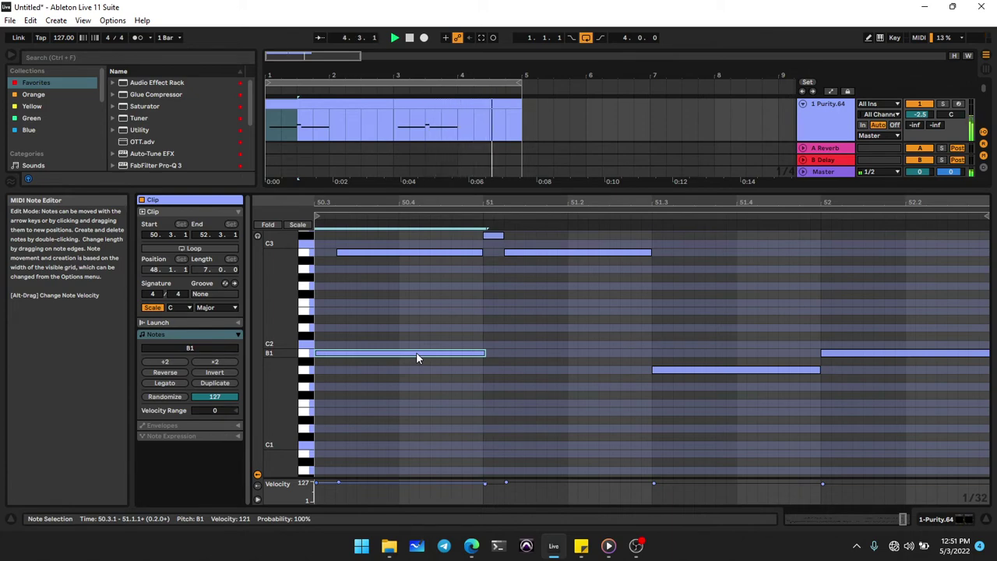
click(177, 308)
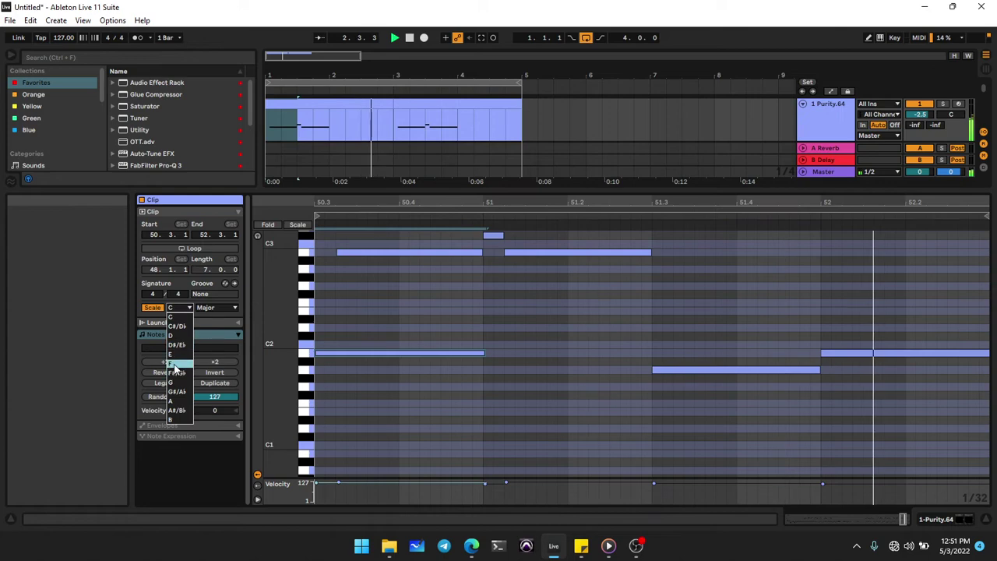
click(172, 421)
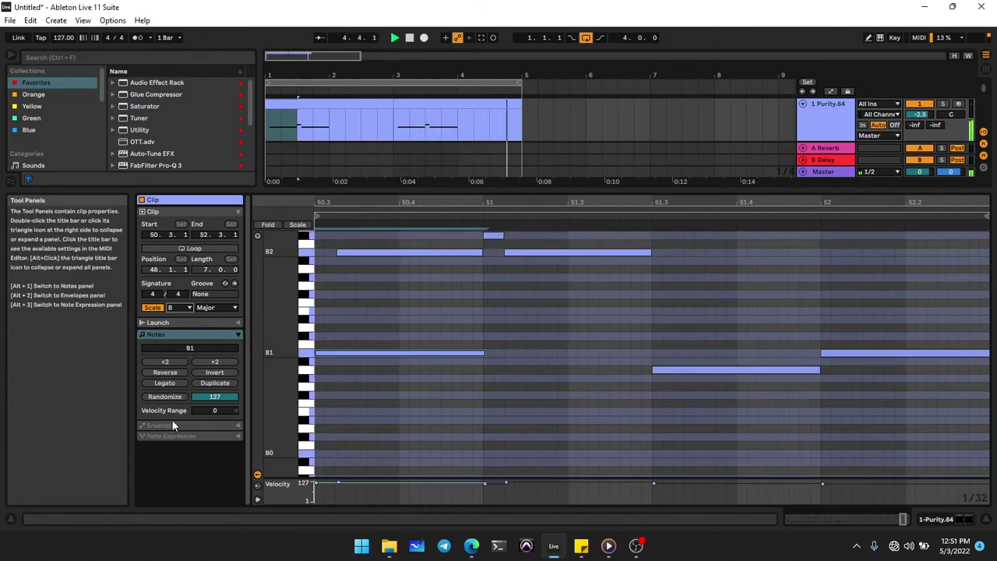
click(213, 308)
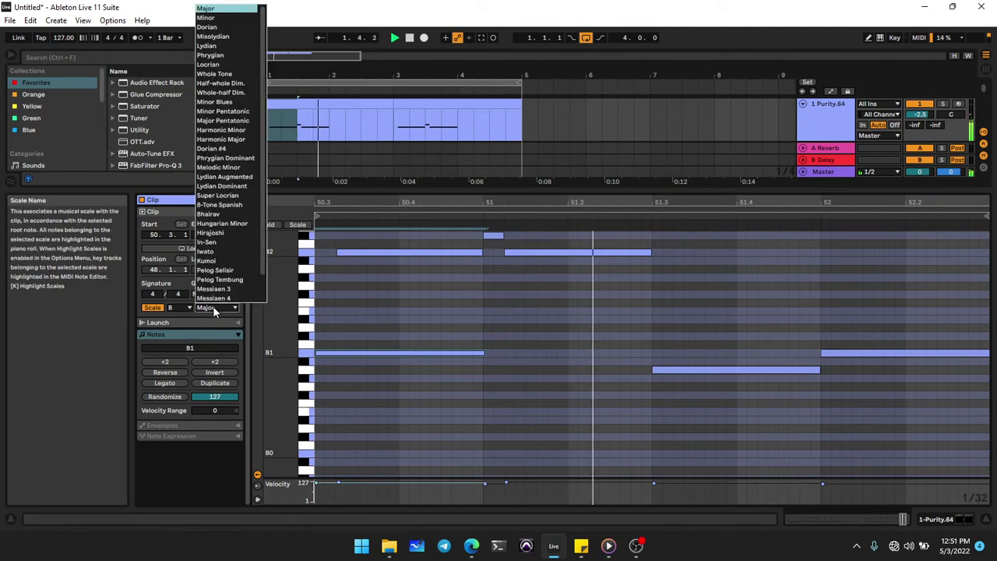
click(229, 17)
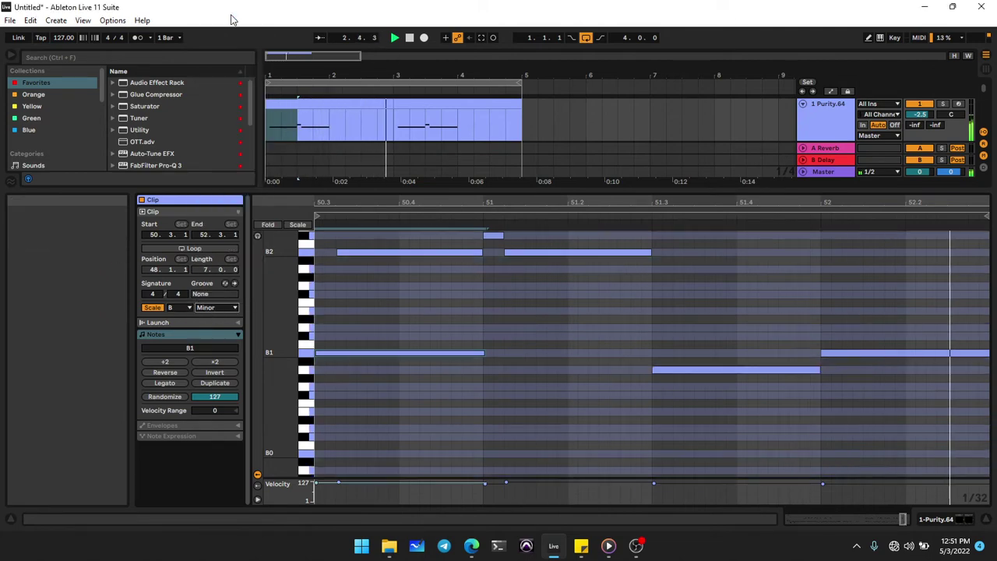
scroll(509, 321, up, 2)
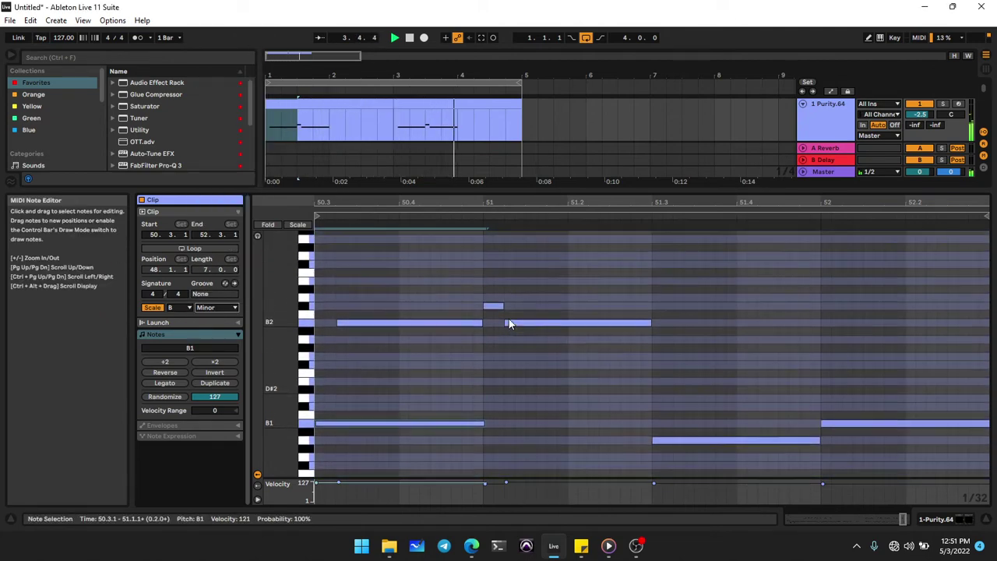
scroll(509, 321, down, 1)
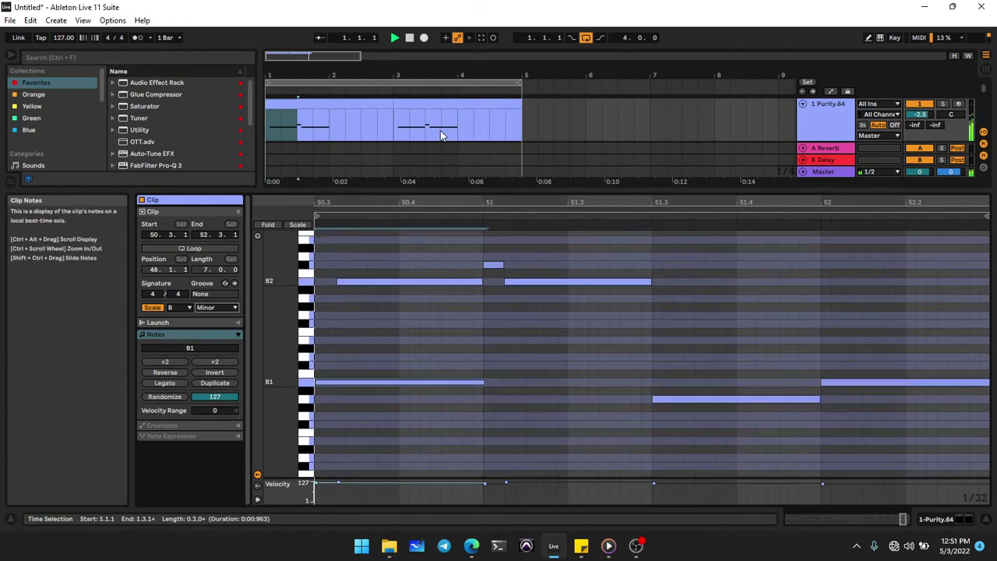
Step: Insert an empty four-bar MIDI clip at bars 1 to 4 on the second Purity.64 track
scroll(440, 131, down, 1)
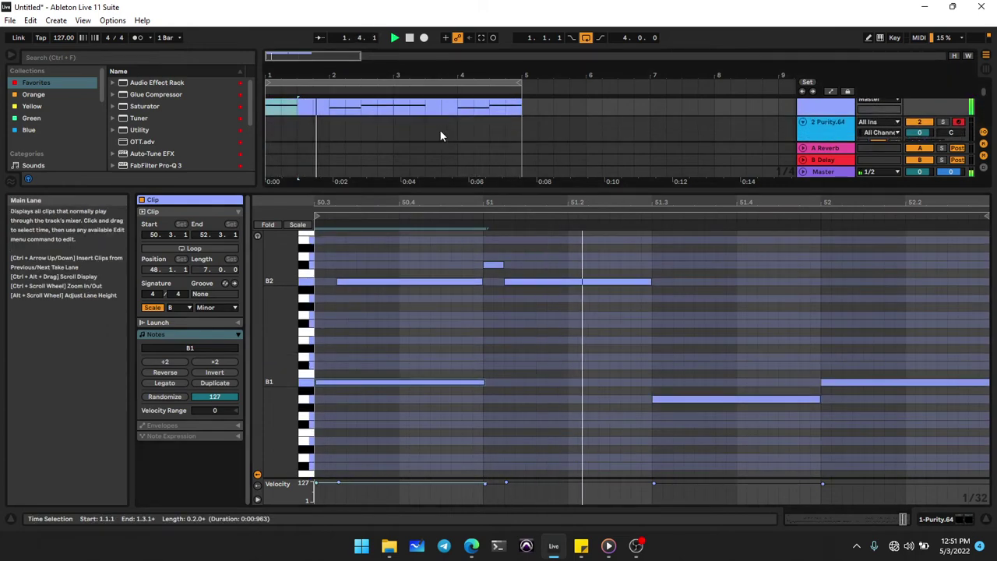
click(511, 123)
drag(518, 128, 244, 133)
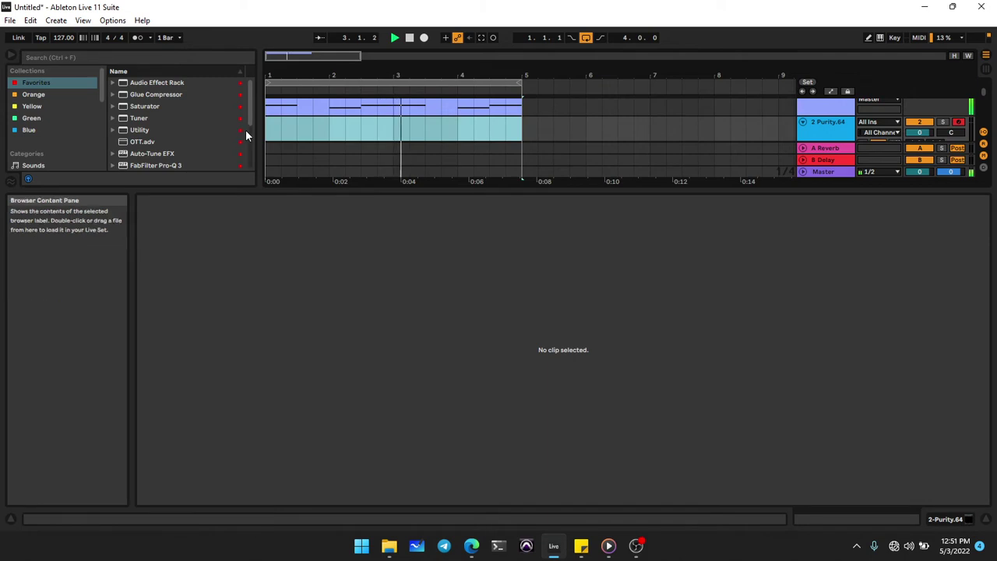
key(ctrl+shift+m)
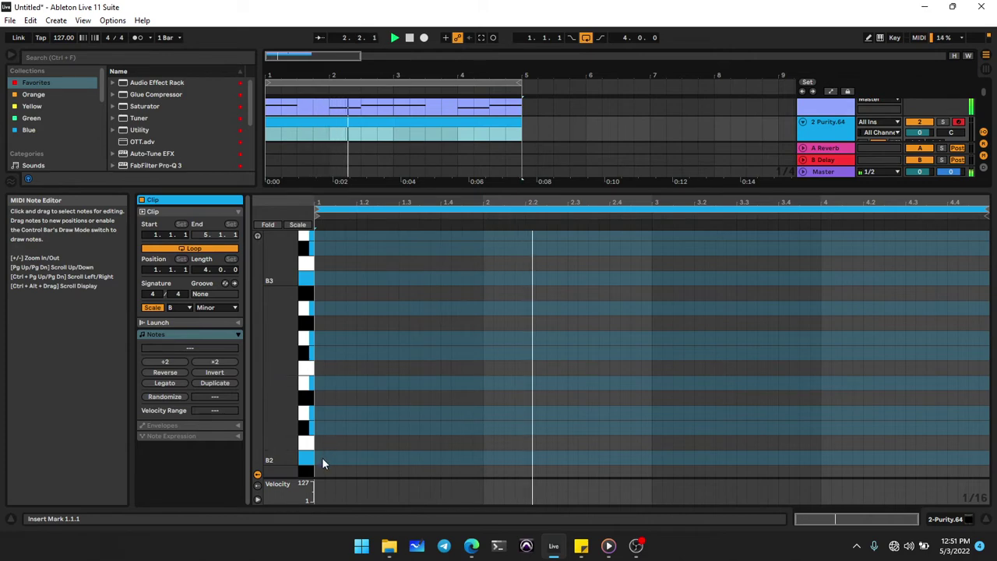
Step: Add a B3 note at the new clip's start, lengthen it to three sixteenths and transpose it up an octave to B4
double_click(320, 279)
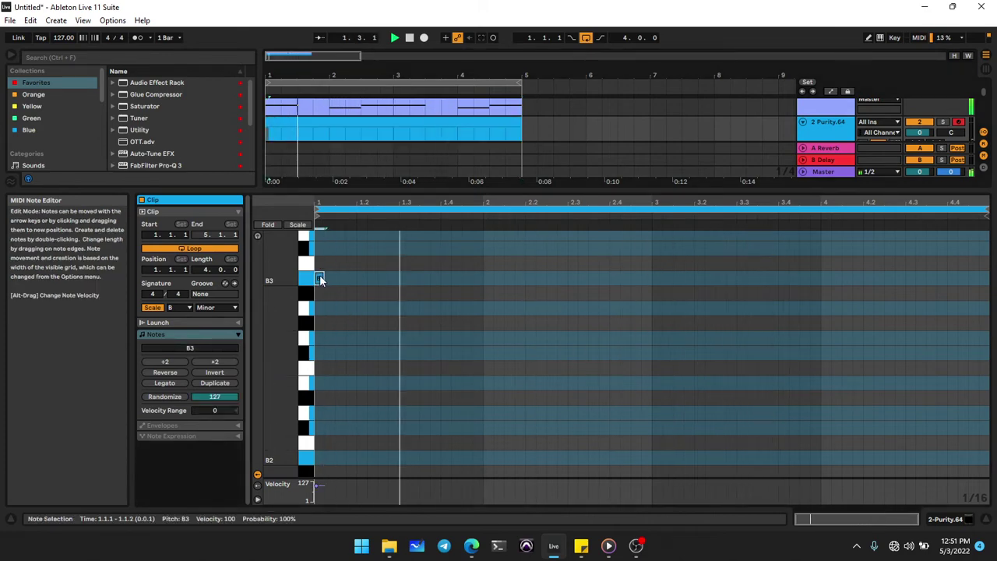
drag(321, 279, 345, 279)
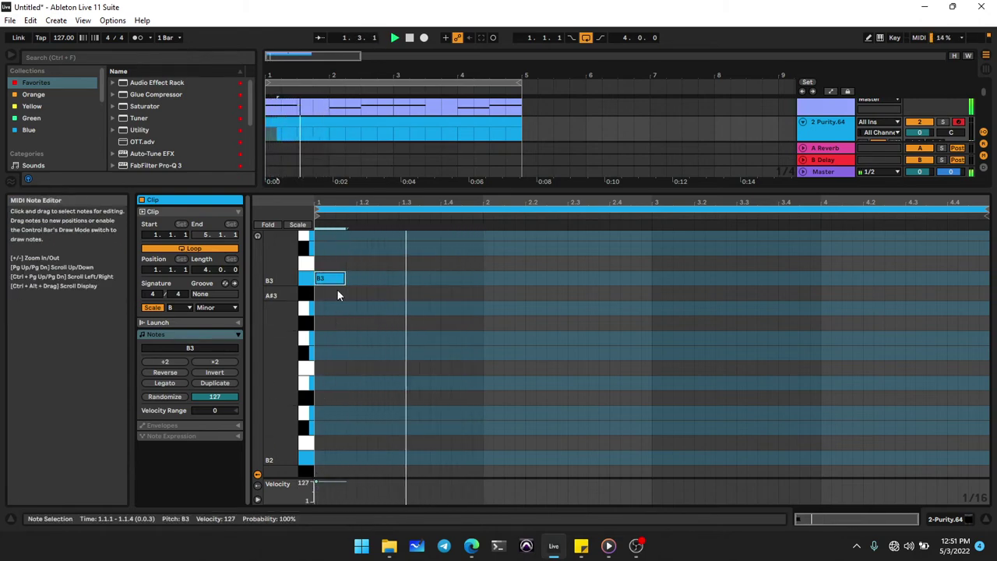
key(shift+Up)
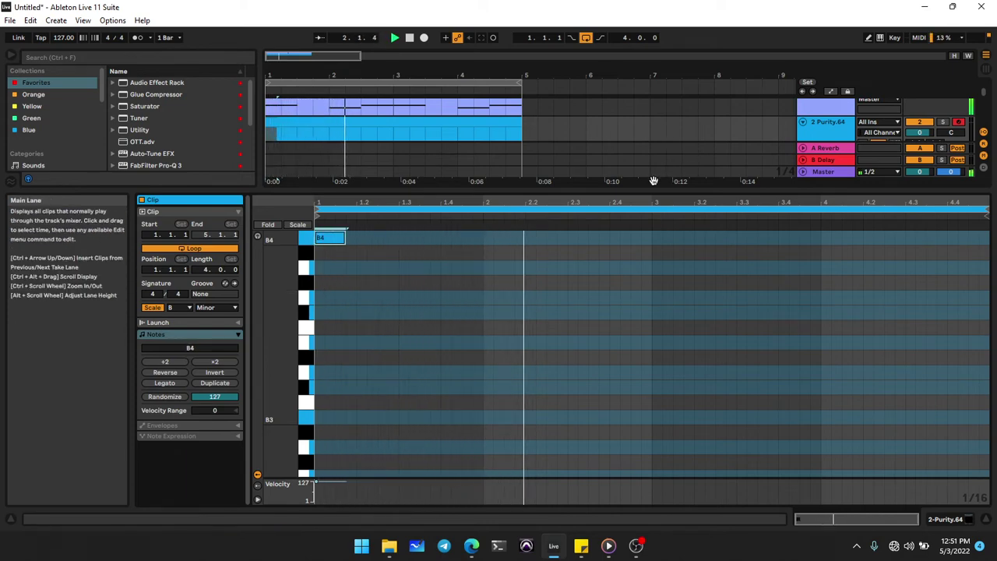
Step: Audition Legato Hall and SQ Strings from the second Purity.64's Strings category, and settle on the Fast Strings preset
drag(647, 192, 628, 291)
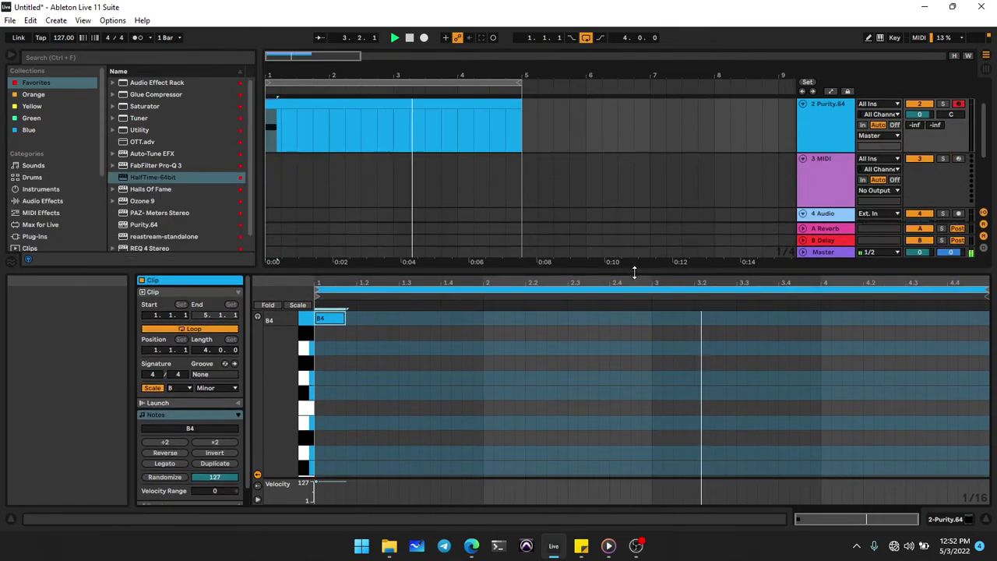
click(831, 124)
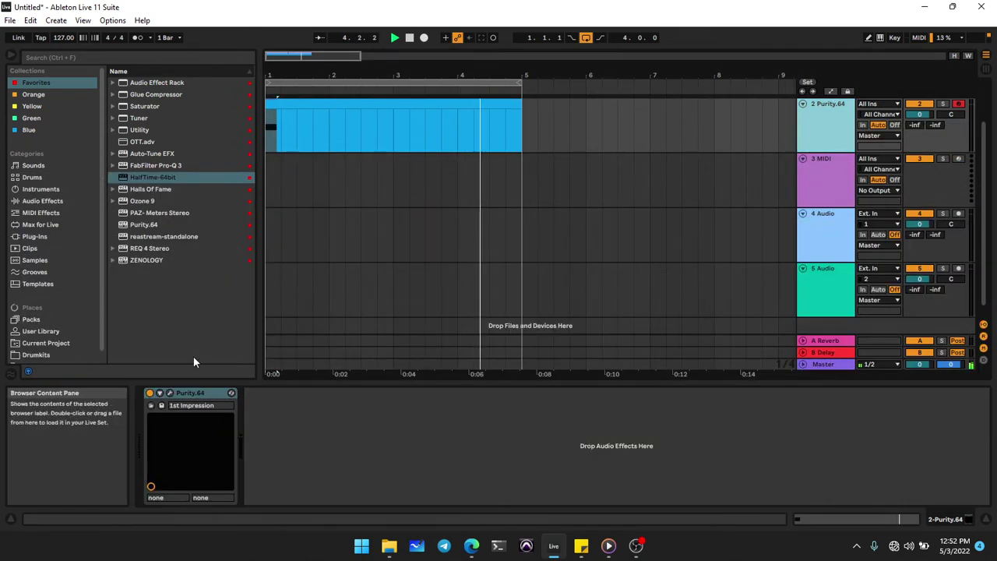
click(170, 393)
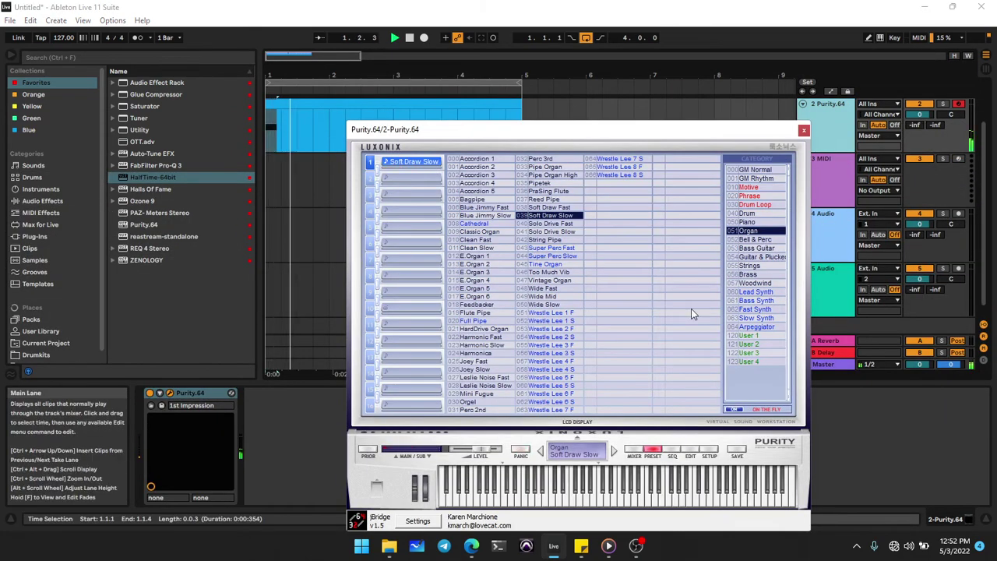
click(752, 265)
click(492, 242)
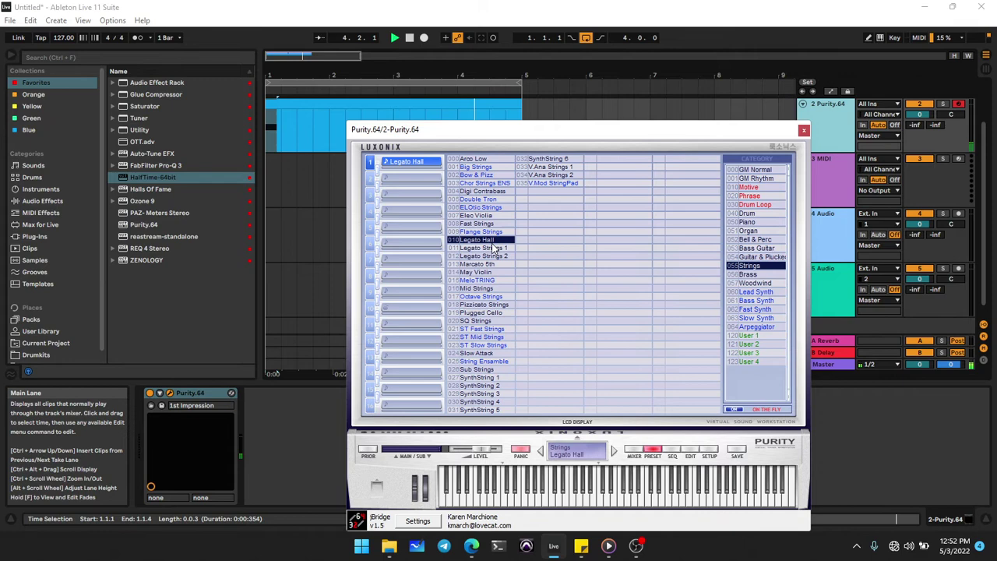
click(483, 321)
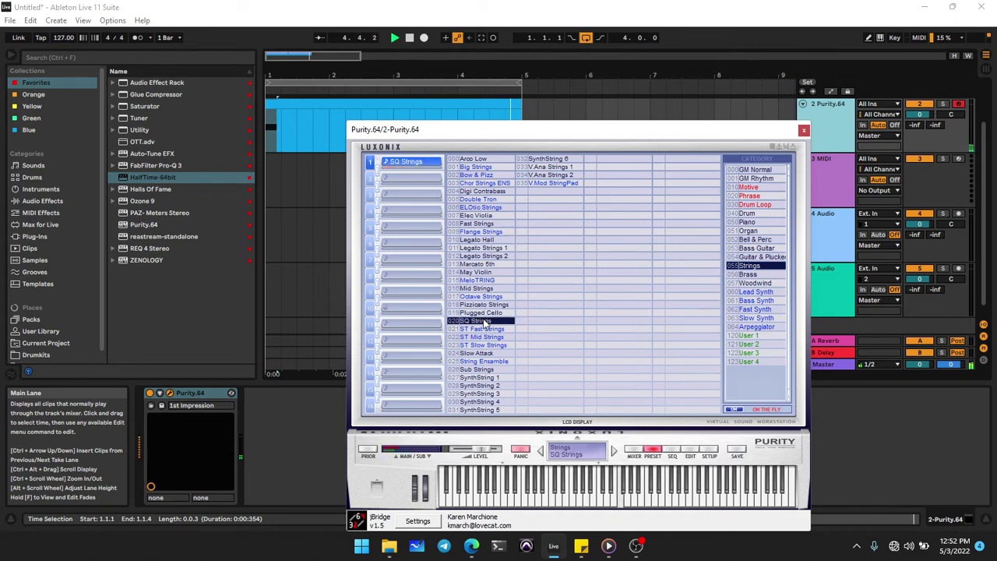
click(483, 224)
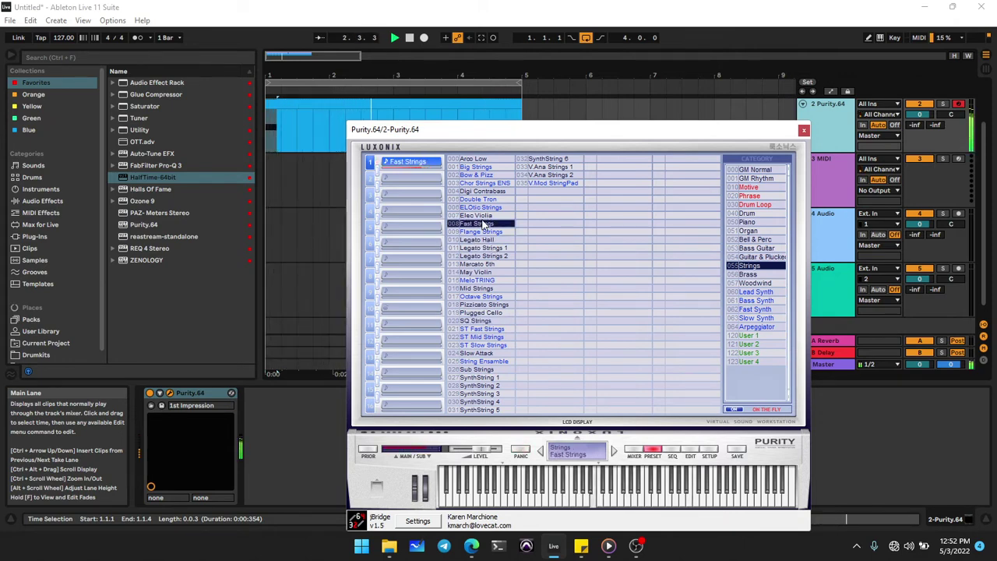
click(803, 131)
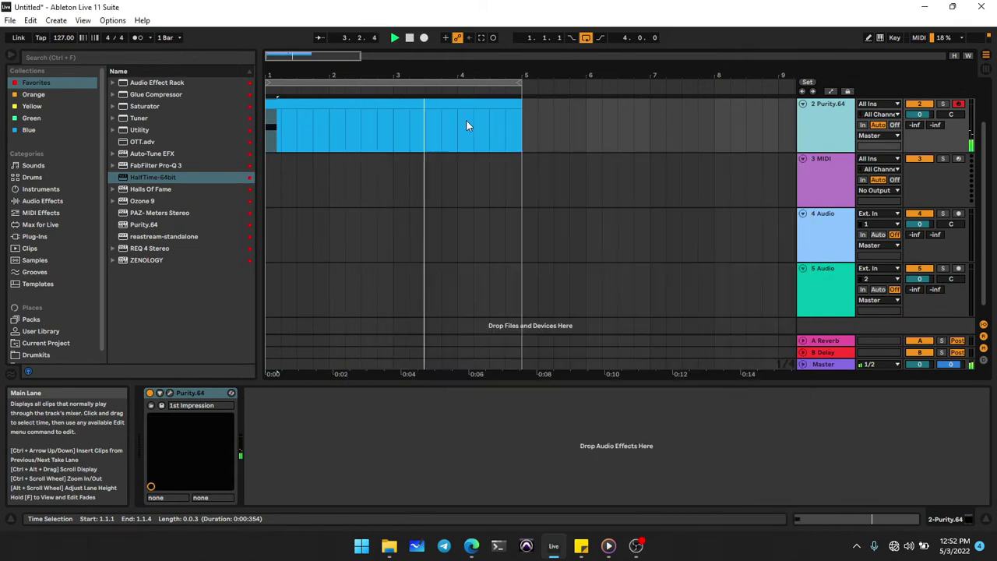
Step: In the second track's clip, transpose the opening note down an octave to B3 and shorten it to one sixteenth
double_click(387, 102)
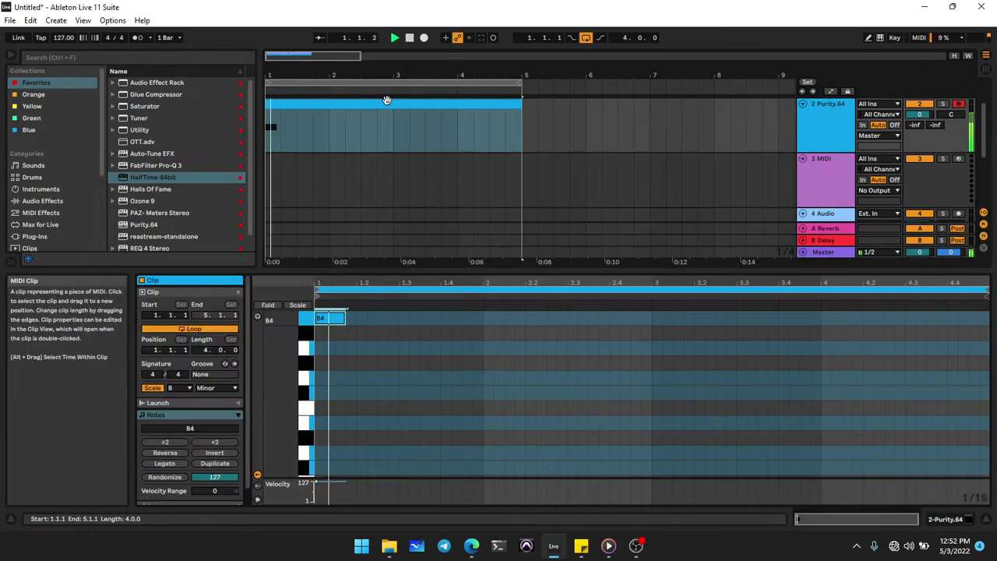
click(338, 327)
key(shift+Down)
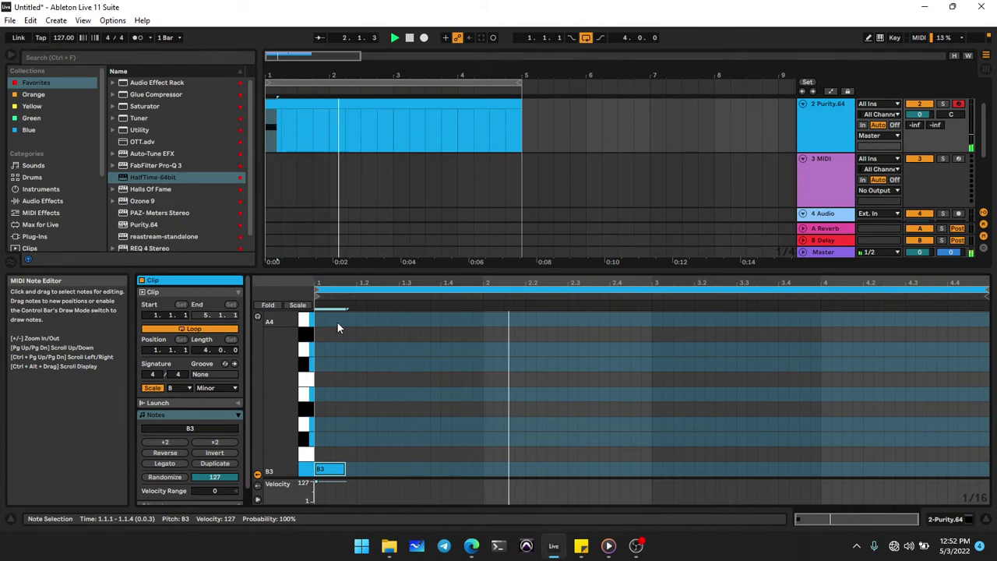
key(shift+Left)
key(shift+Left)
Step: Duplicate the opening B3 note, raise the copy to C#4 and try it at 1.3.1
key(ctrl+d)
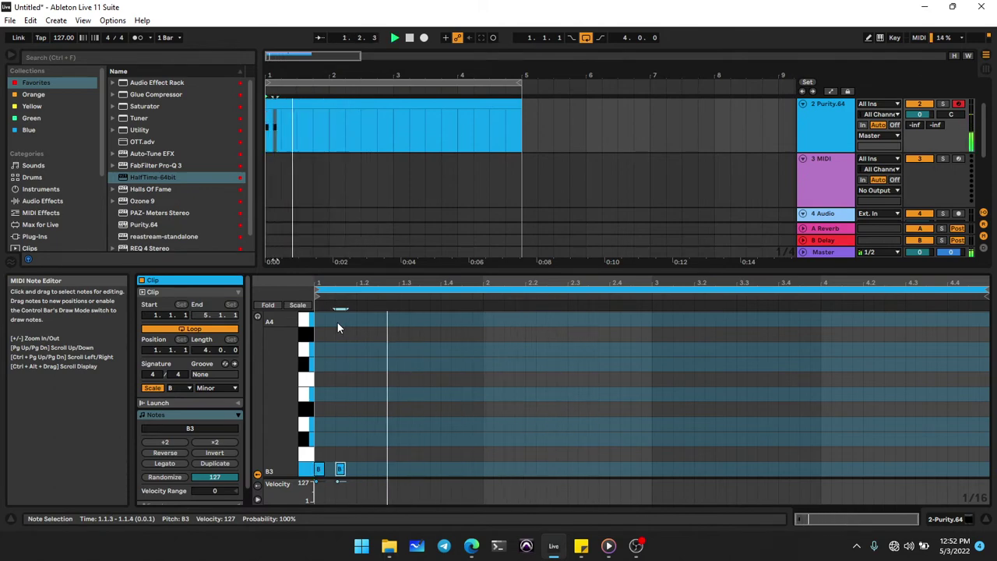
key(Right)
key(Right)
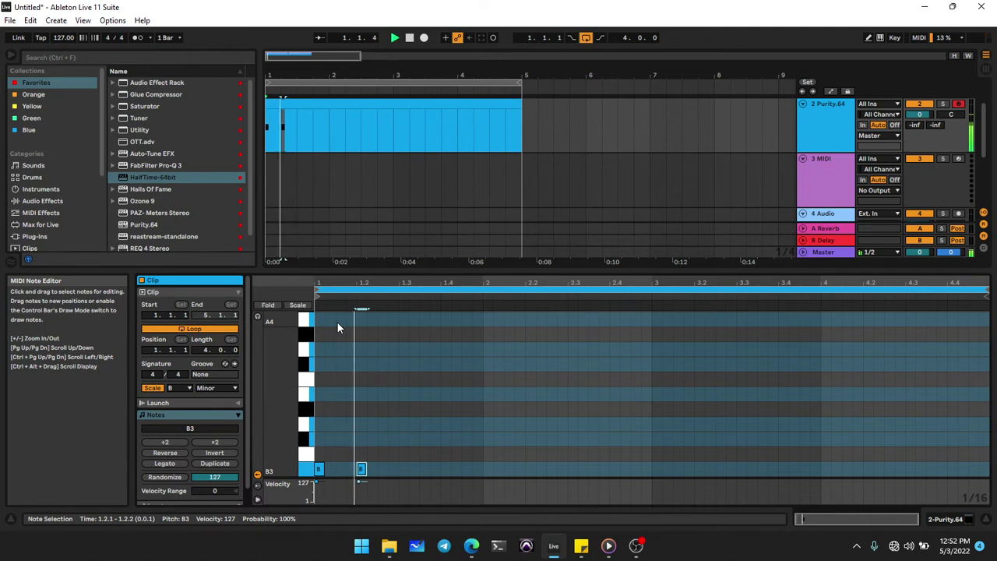
key(Up)
key(Up)
key(Right)
key(Right)
key(Right)
key(Right)
key(Right)
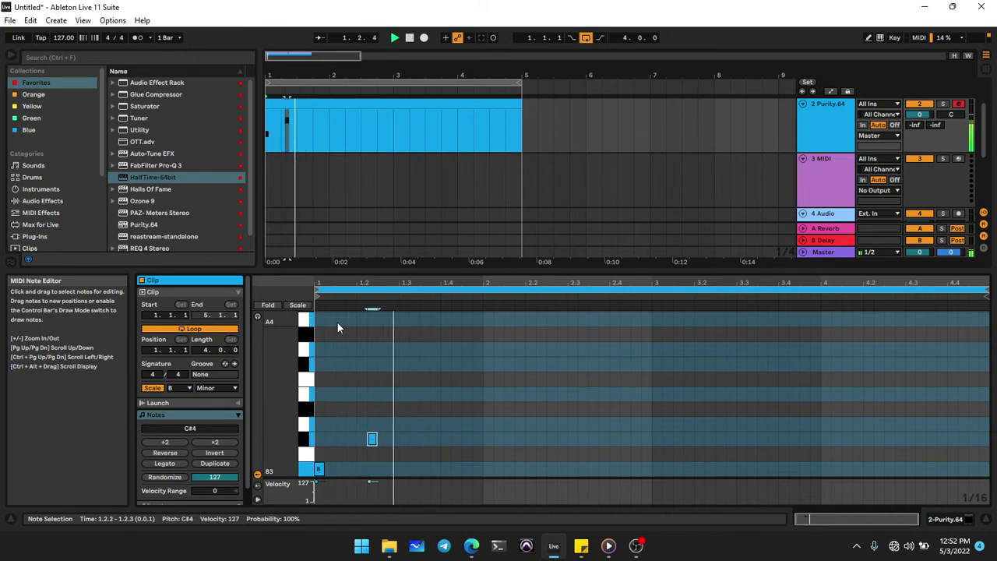
key(Left)
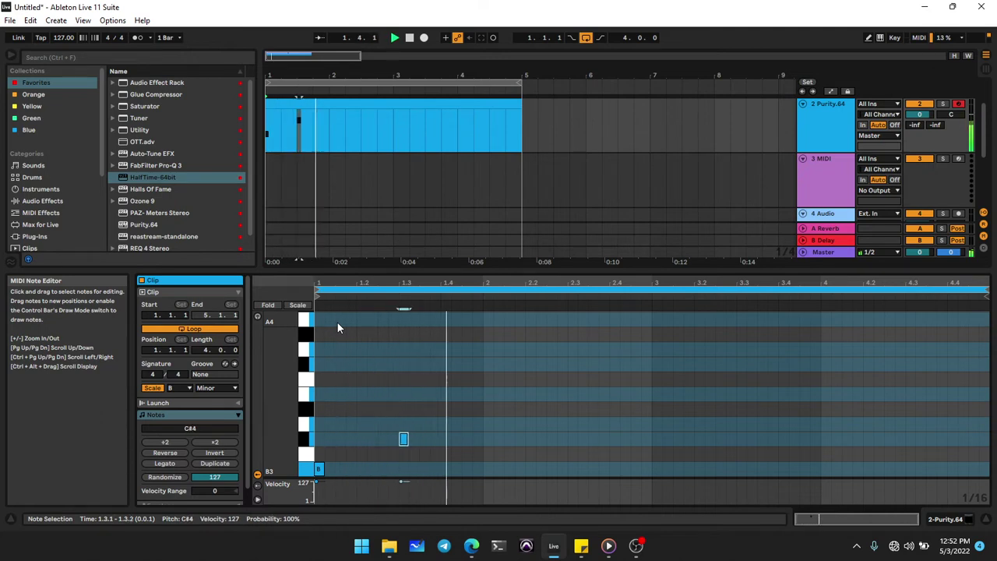
Step: Lower the copied note to A3 and try it earlier, at 1.2.1
key(Down)
key(Down)
key(Down)
key(Down)
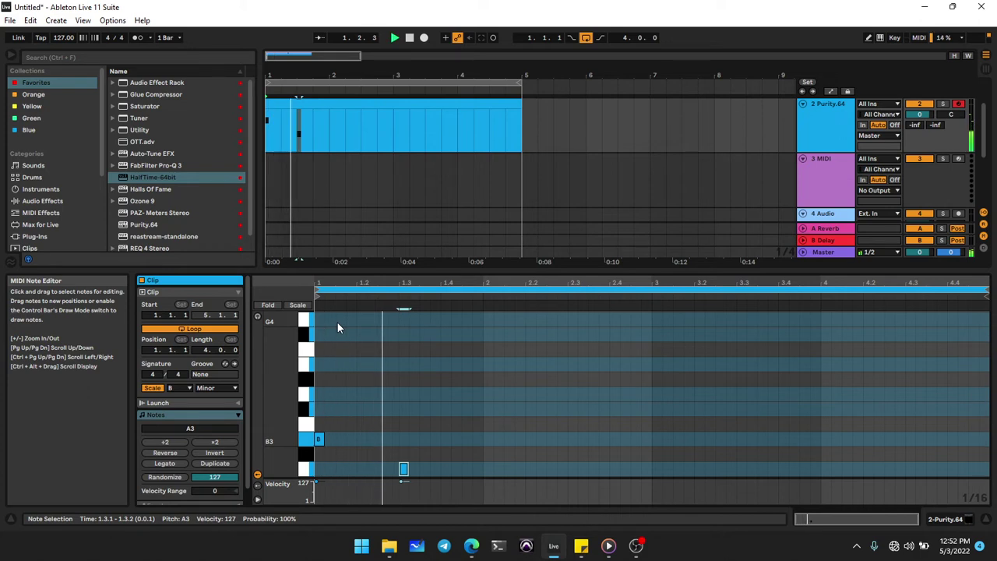
key(Left)
key(Left)
key(Left)
key(Left)
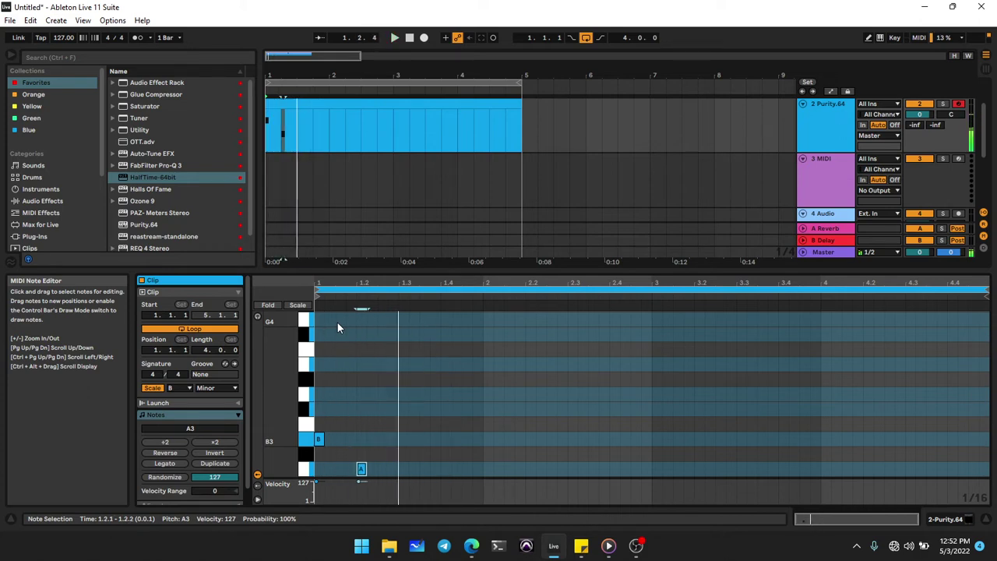
Step: Move the A3 note later in the first bar, to 1.4.1
key(Right)
key(Right)
key(Right)
key(Right)
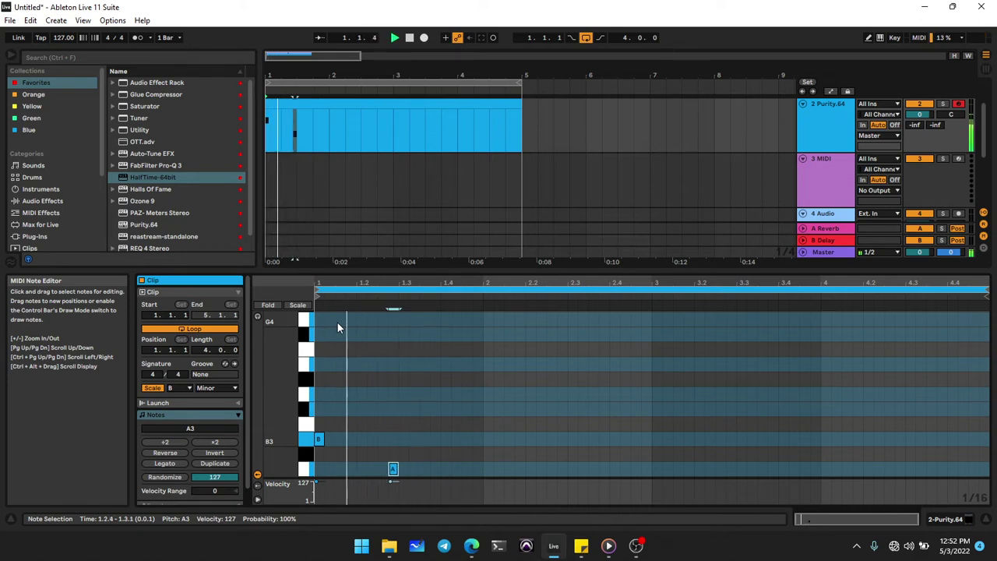
key(Right)
key(Right)
key(Right)
key(Right)
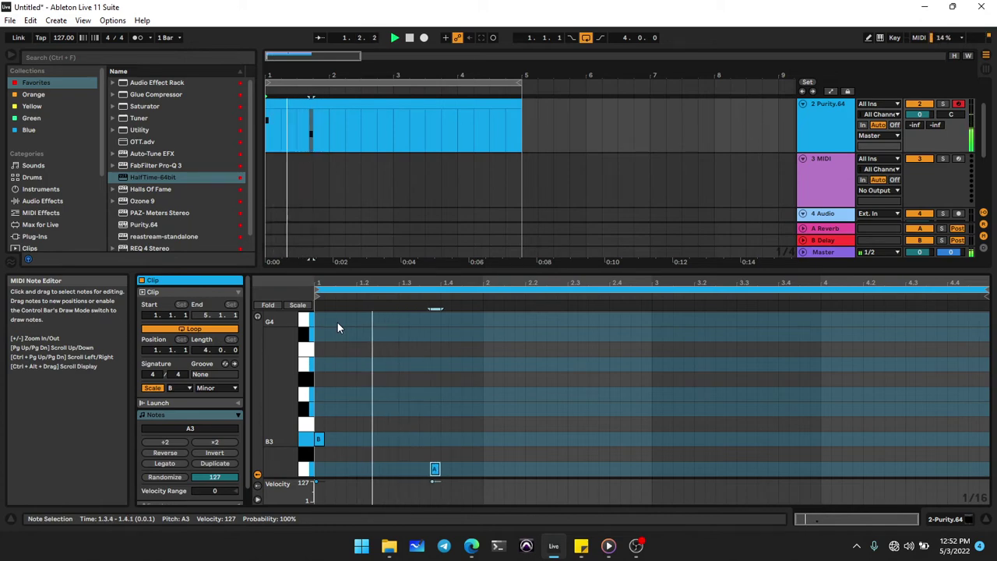
Step: Duplicate the A3 note and place the copy at 2.1.3
key(ctrl+d)
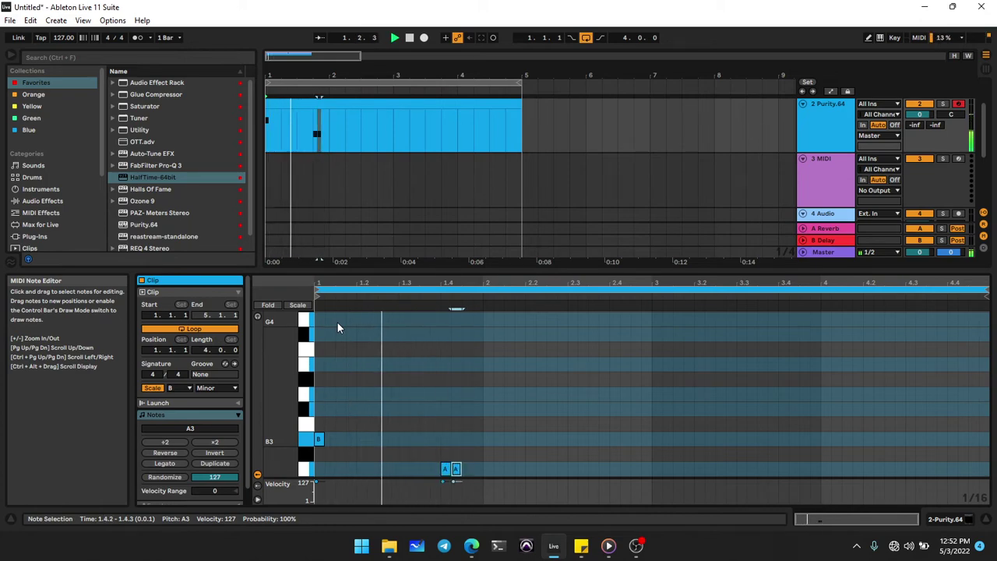
key(Right)
key(Right)
key(Right)
key(Right)
key(Right)
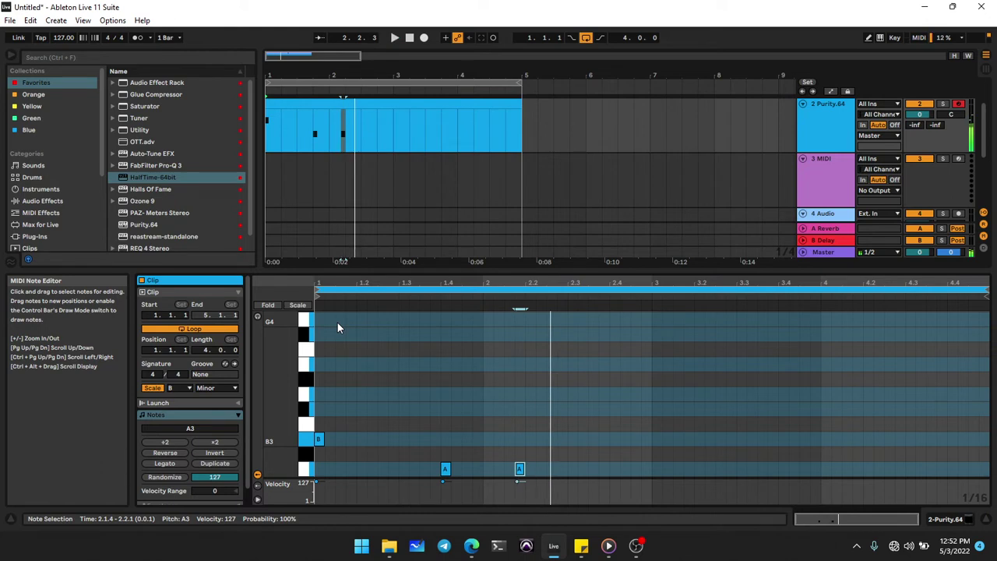
key(Left)
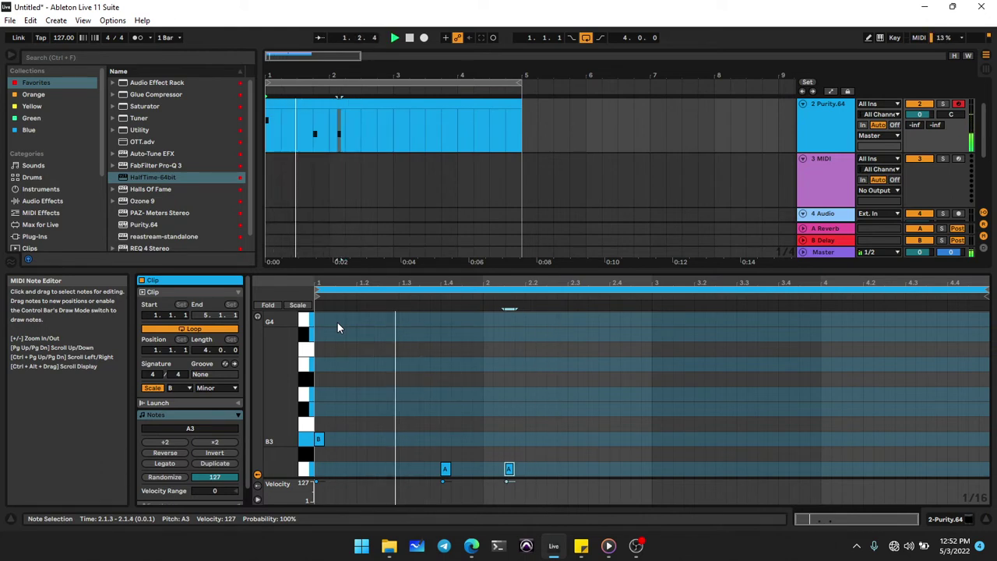
Step: Duplicate the second A3 note, move the copy to 2.3.1 and raise it to B3
key(ctrl+d)
key(Right)
key(Right)
key(Right)
key(Right)
key(Right)
key(Up)
key(Up)
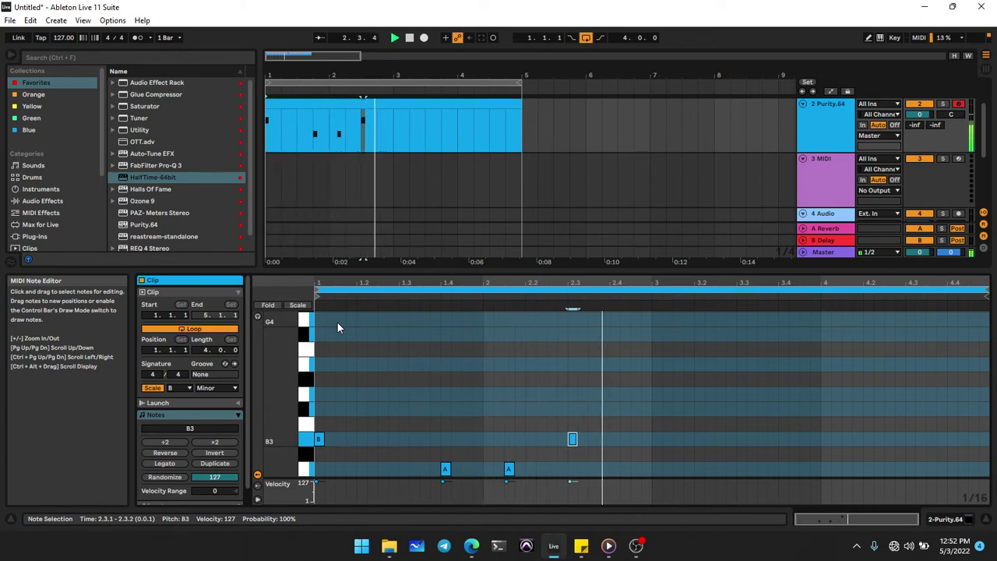
Step: Duplicate all four notes and shift the copies to start at bar 3
key(ctrl+a)
key(ctrl+d)
key(Right)
key(Right)
key(Right)
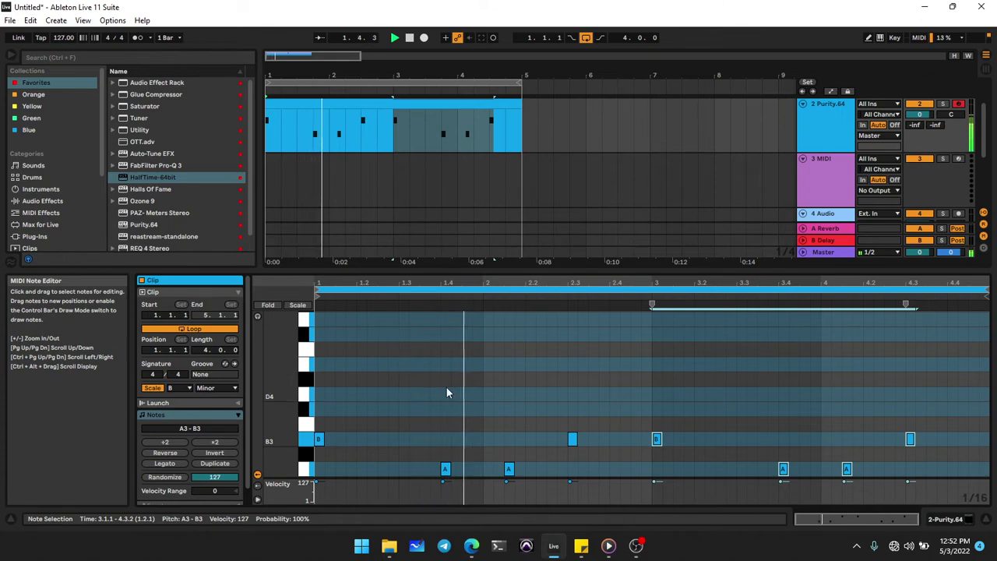
Step: Duplicate the opening B3 note and place the copy at 1.2.3
click(316, 433)
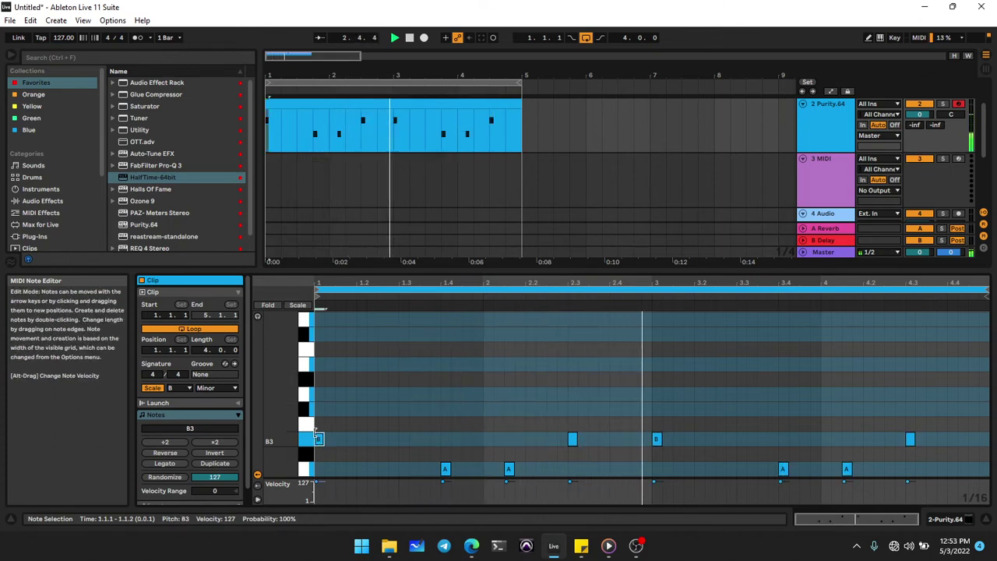
key(ctrl+d)
key(Right)
key(Right)
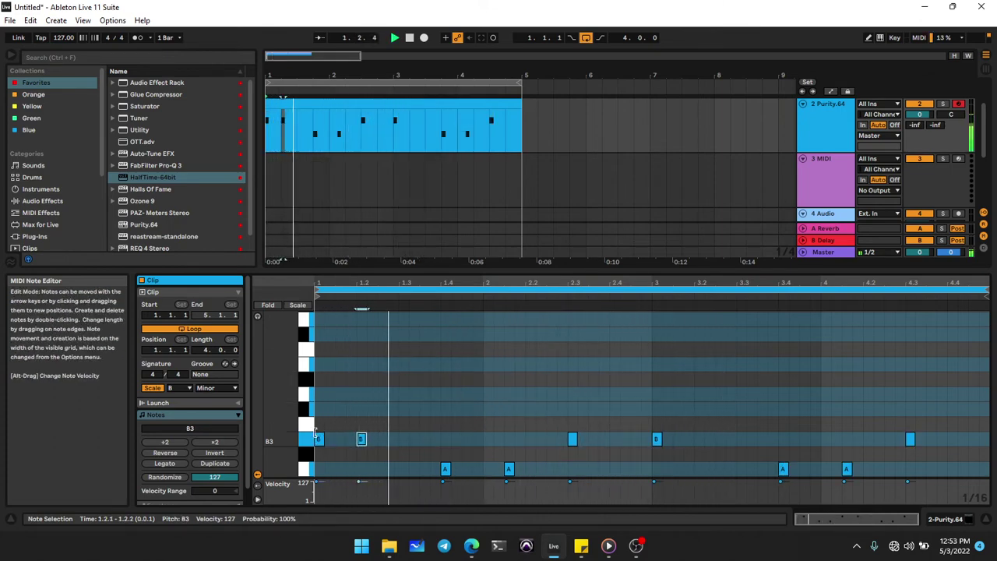
key(Right)
key(Right)
key(Right)
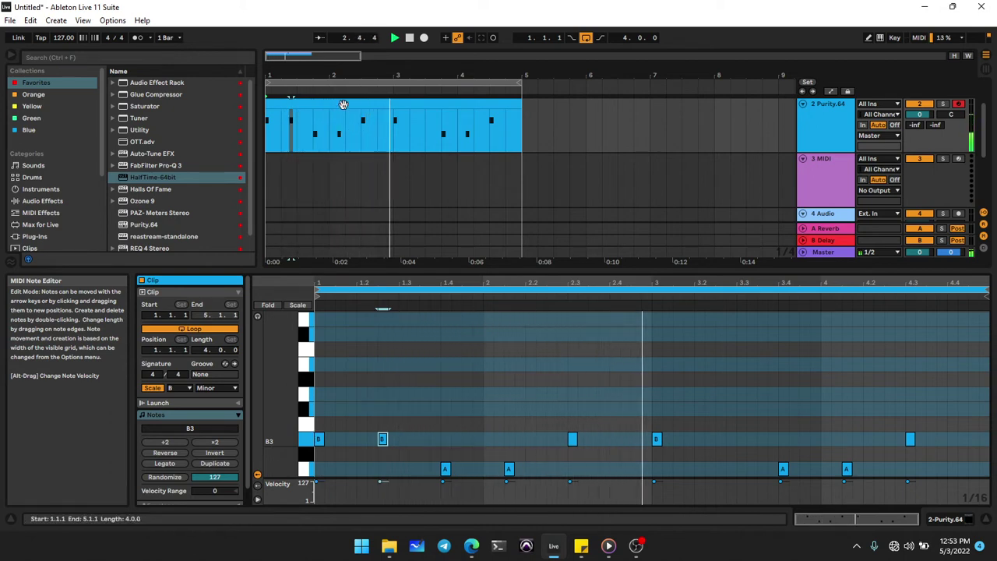
Step: Duplicate the strings clip's first two bars over bars 3 and 4, and deactivate the B3 note at 1.2.3
drag(397, 147, 237, 147)
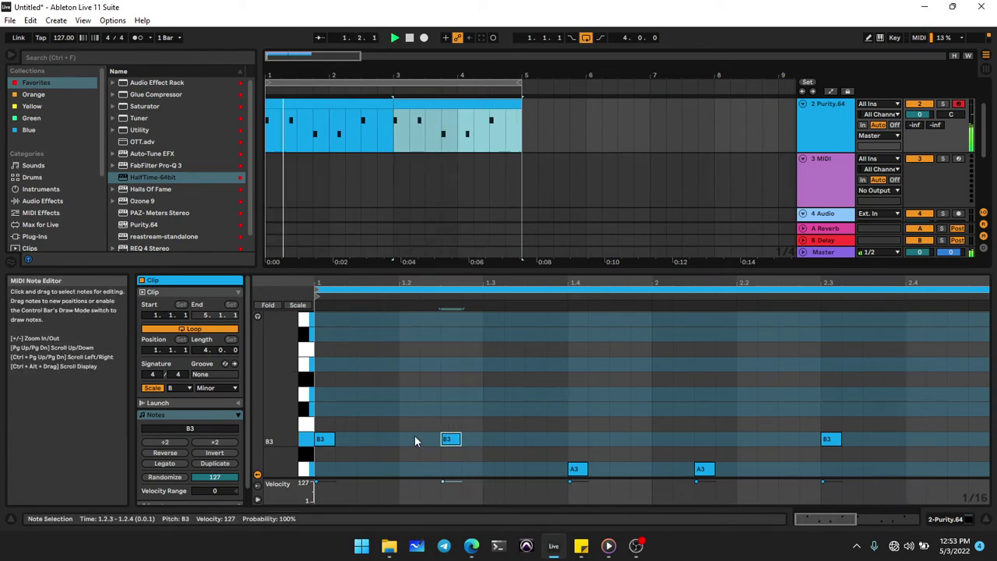
scroll(401, 394, down, 2)
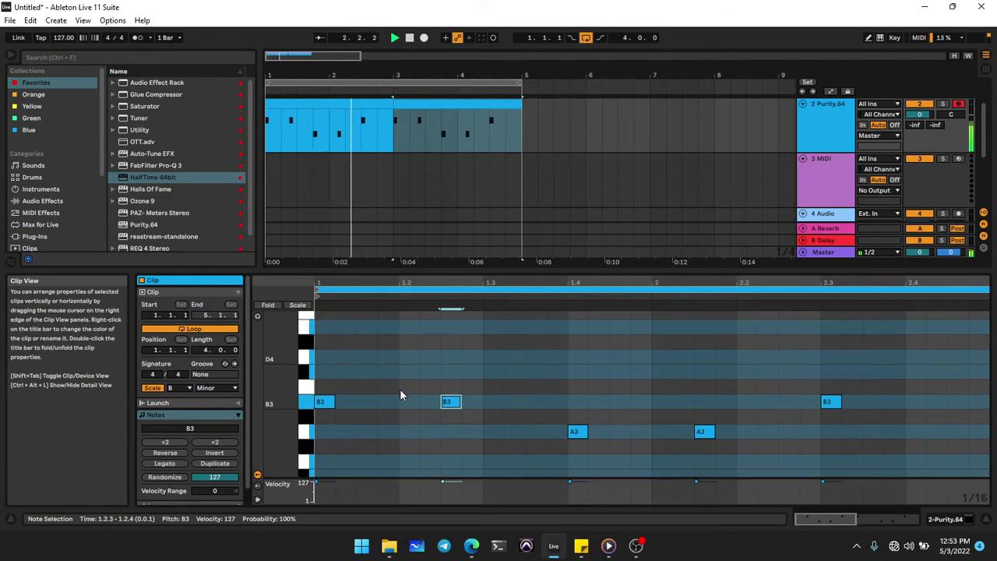
scroll(371, 421, up, 2)
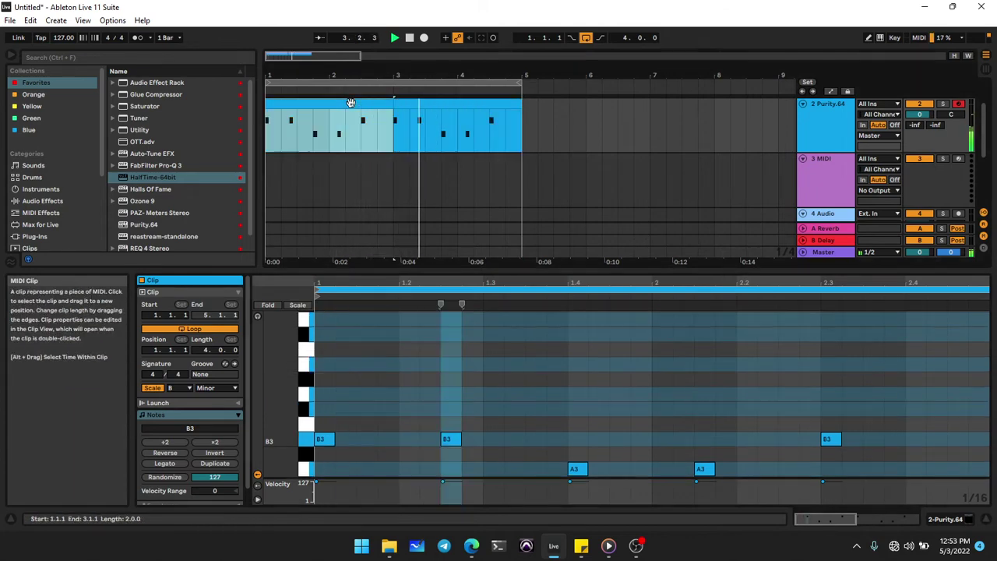
scroll(371, 421, down, 3)
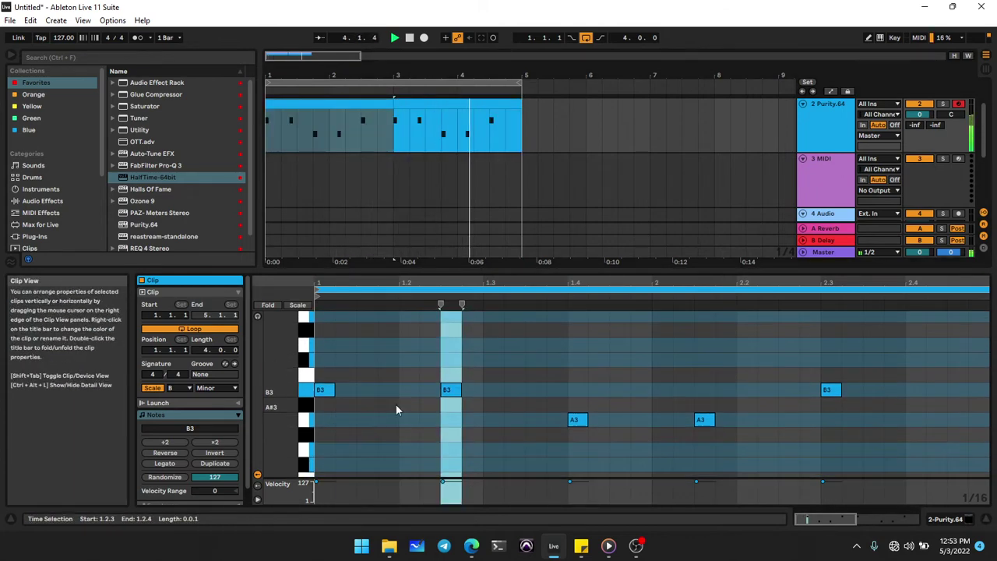
click(453, 392)
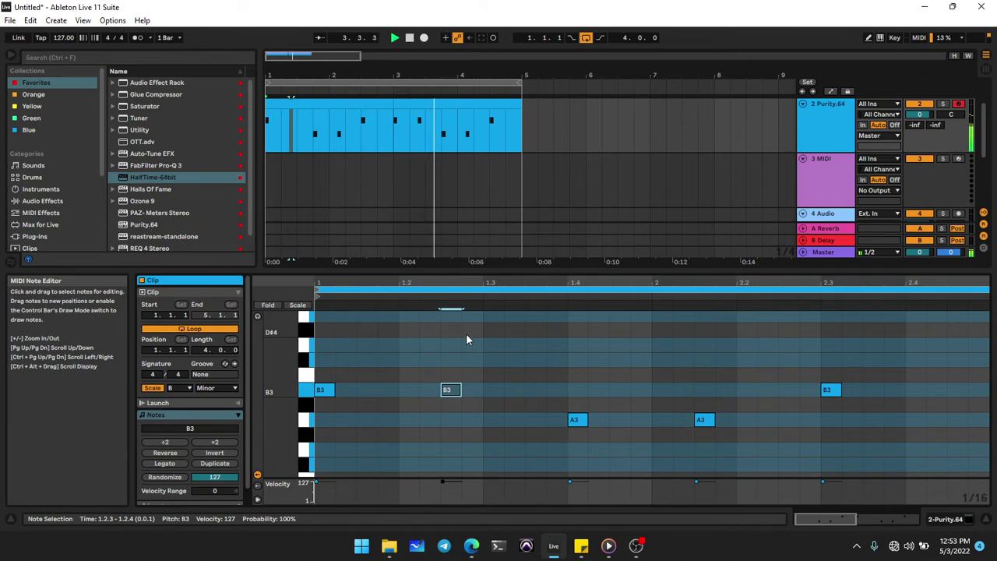
Step: Load Purity.64 on the empty third MIDI track and choose the Harpsichord preset from its Piano category
scroll(424, 207, down, 2)
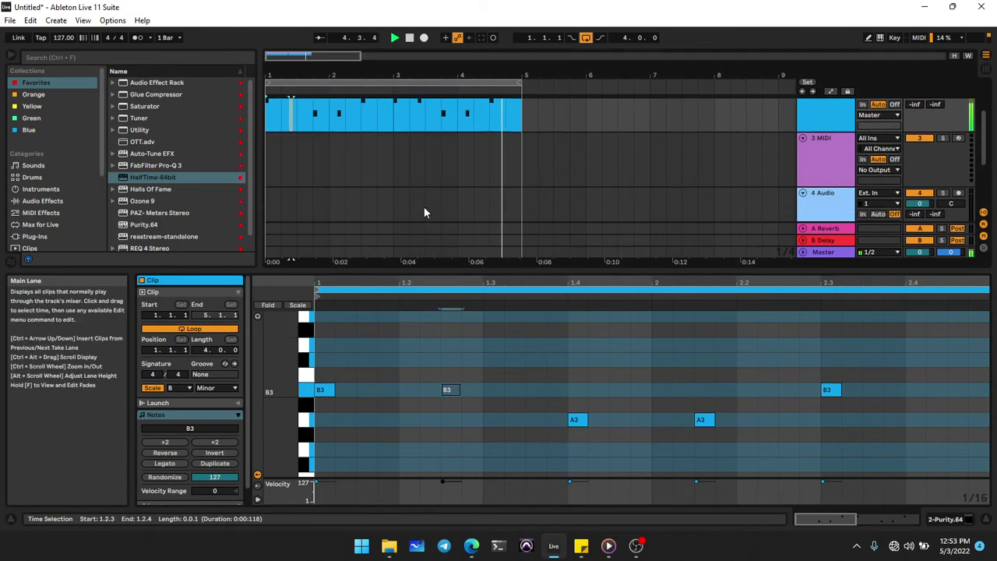
click(830, 166)
scroll(180, 199, down, 1)
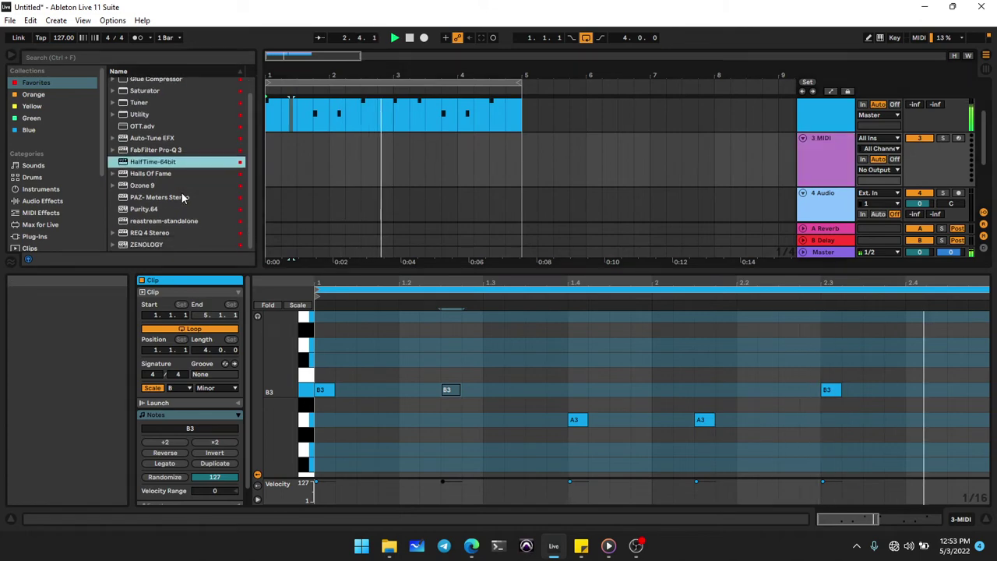
double_click(143, 209)
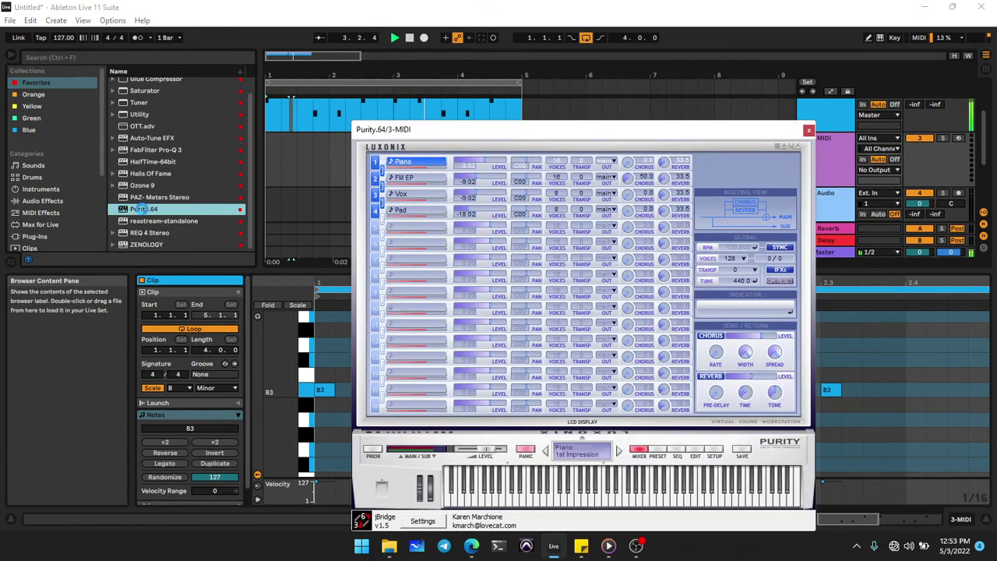
click(657, 452)
click(547, 224)
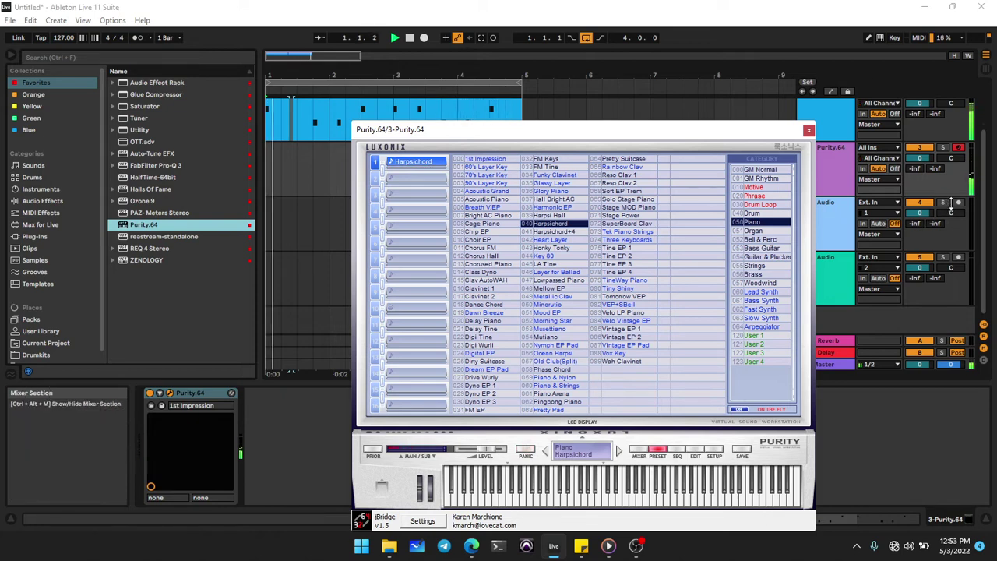
click(808, 131)
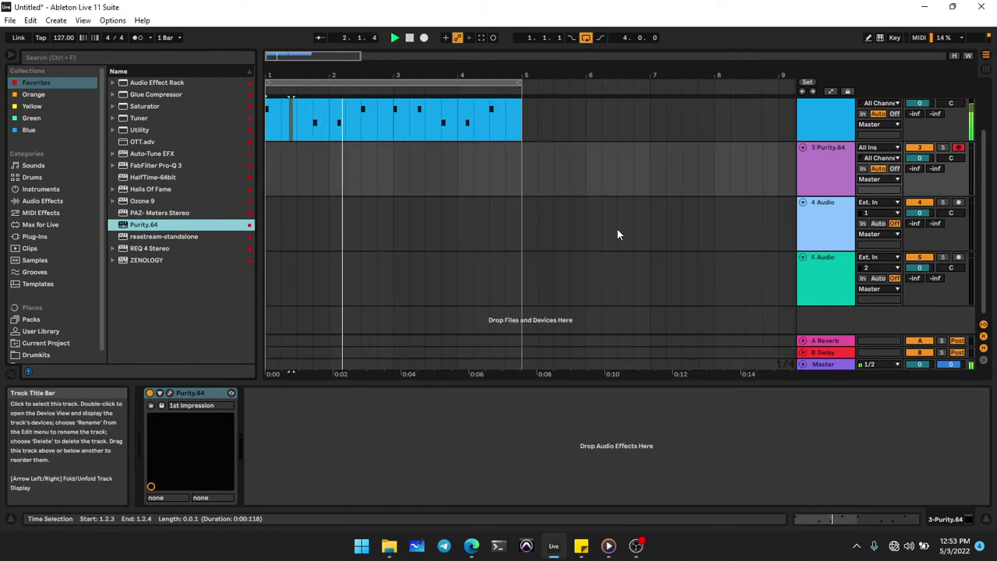
Step: Delete the two empty audio tracks and insert a new MIDI track below the third Purity.64 track
click(814, 224)
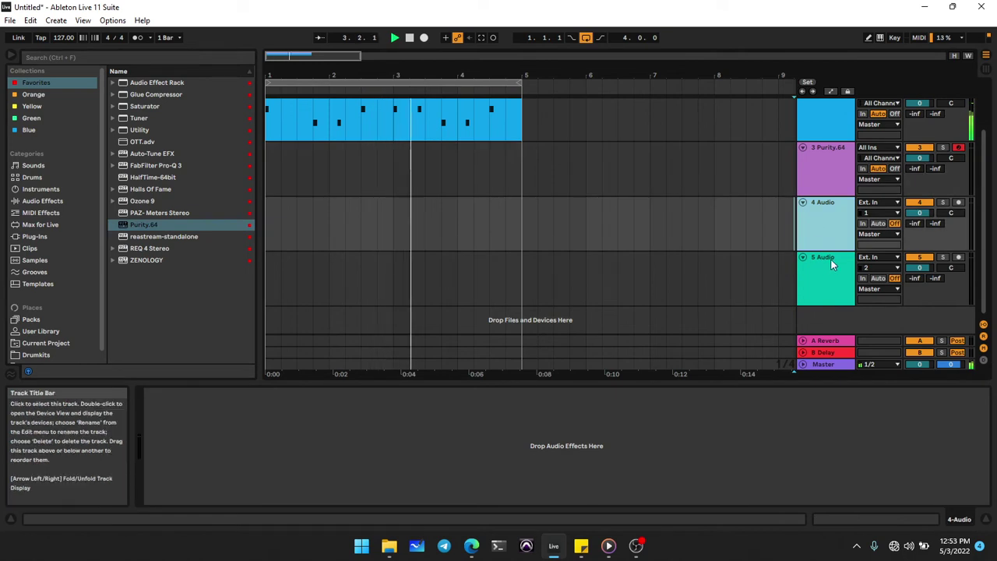
key(Delete)
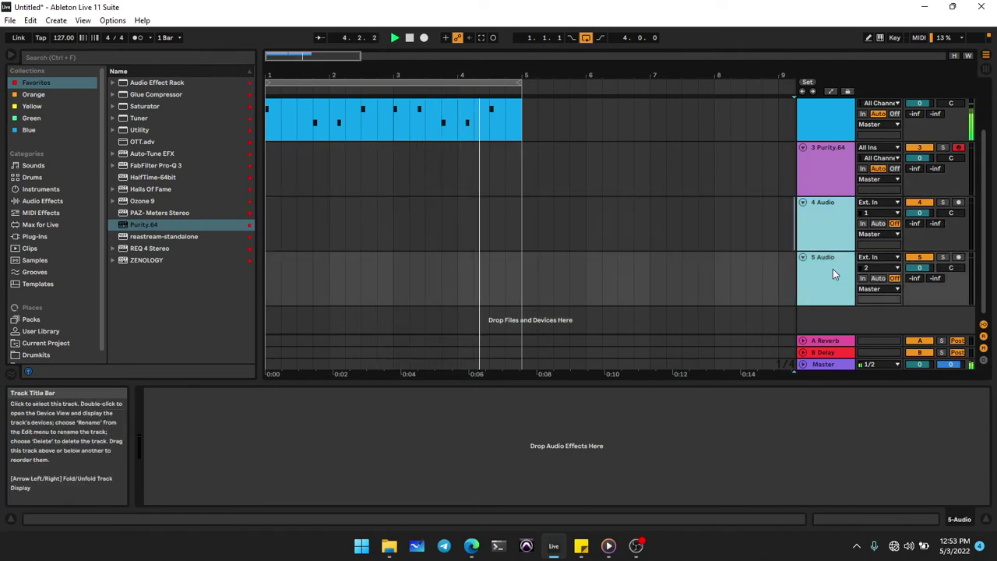
key(Delete)
key(ctrl+shift+t)
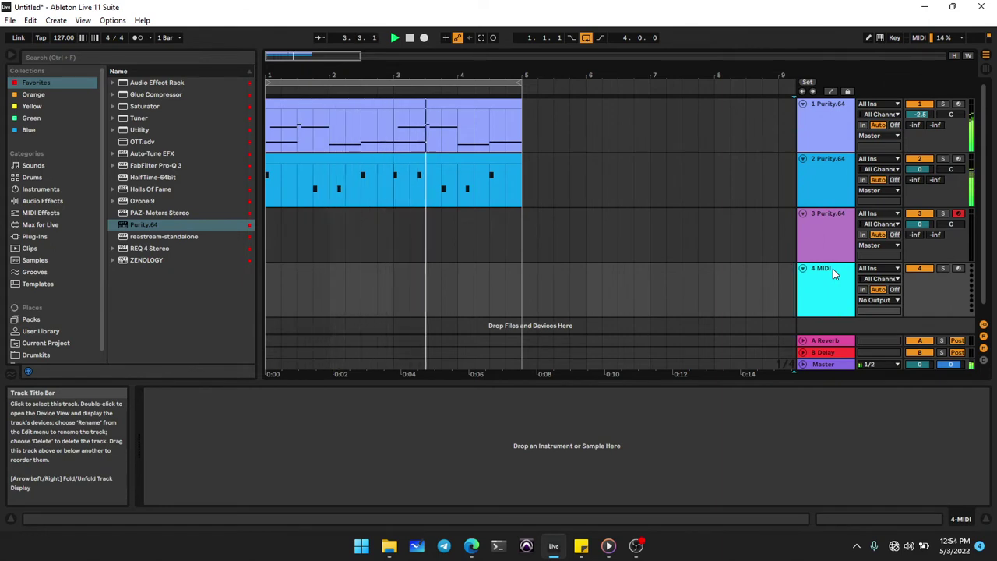
key(ctrl+f)
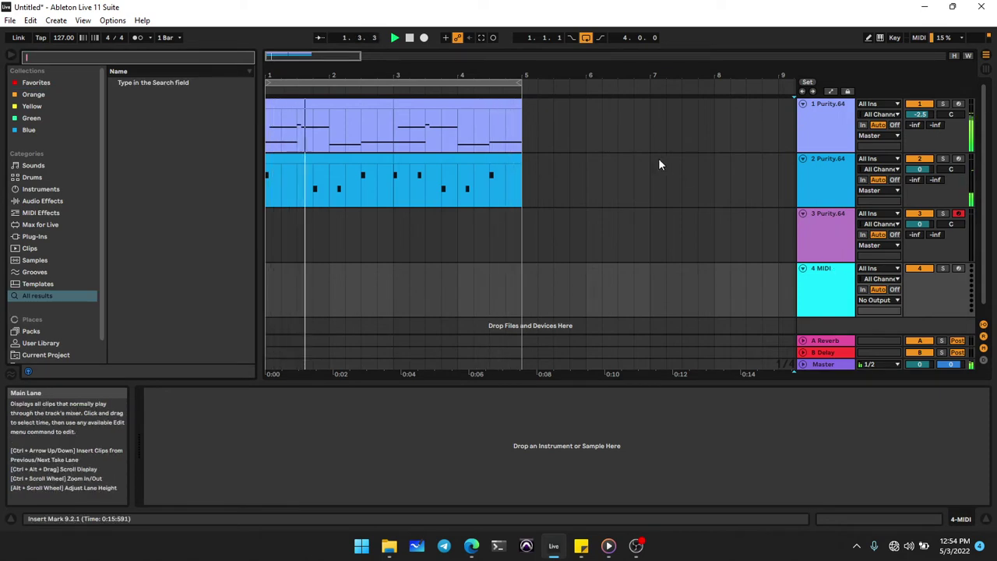
Step: Audition Guitar & Plucked, Brass and Woodwind presets in the third track's Purity.64, and choose Hard Soprano from Woodwind
click(816, 240)
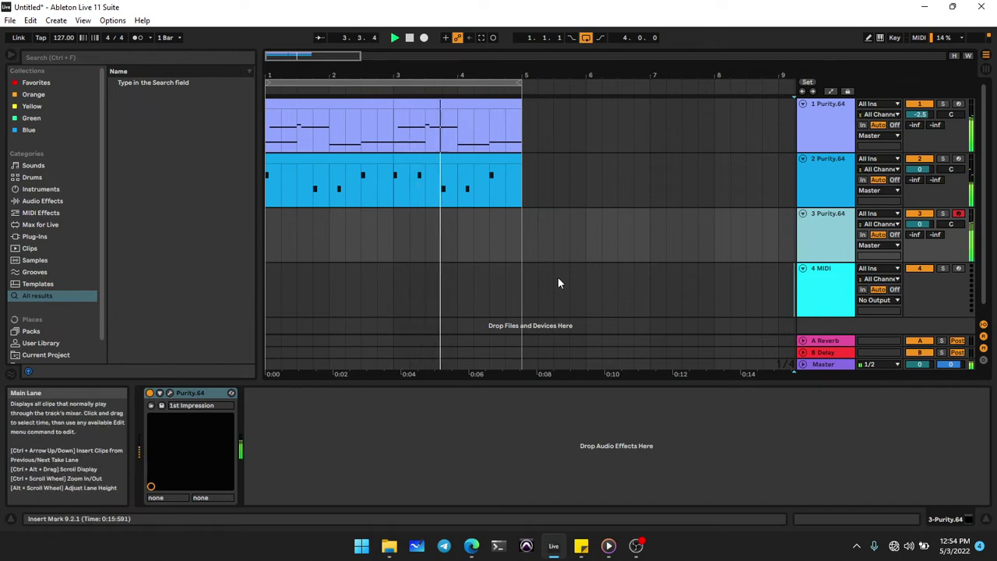
click(170, 393)
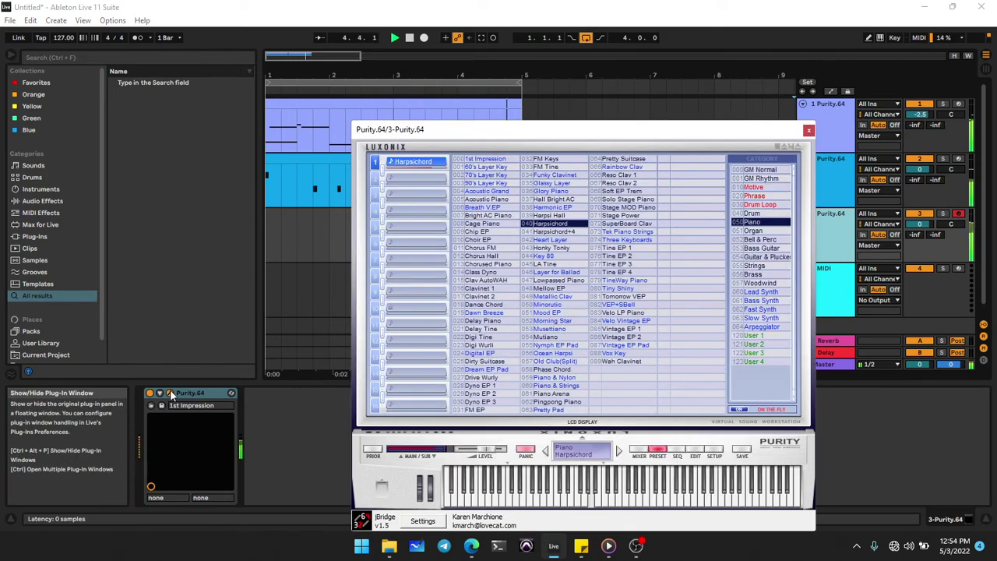
click(759, 257)
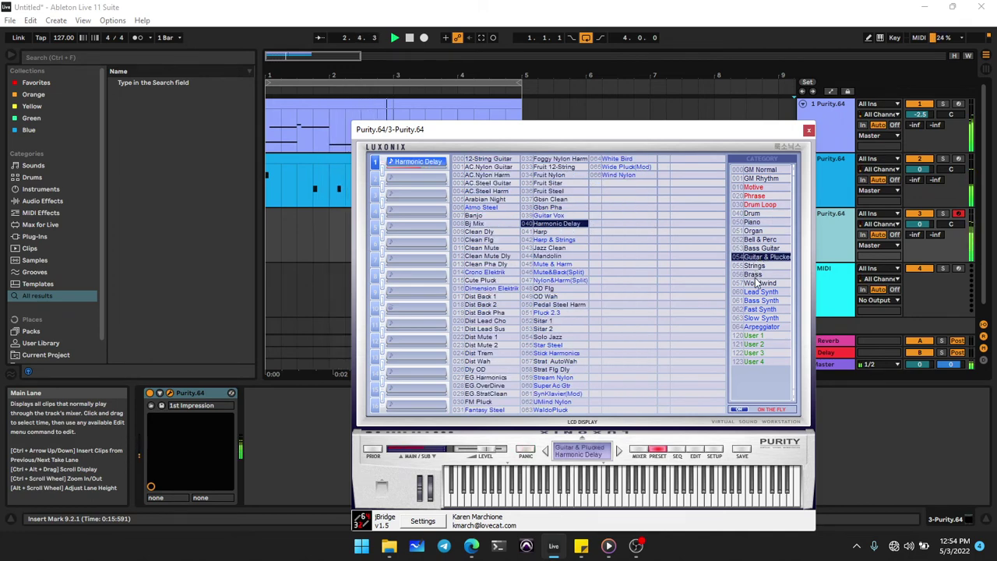
click(754, 277)
click(487, 288)
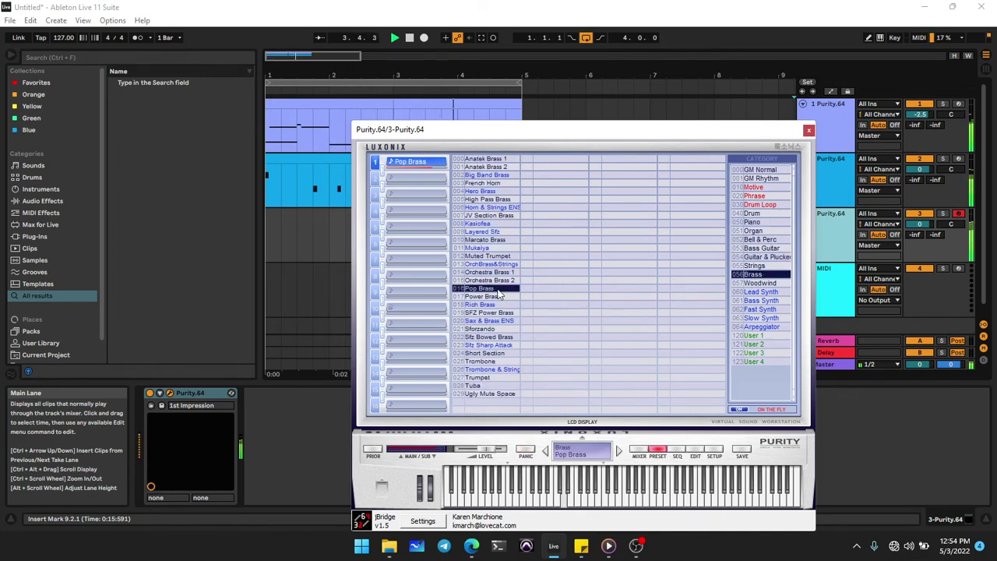
click(760, 283)
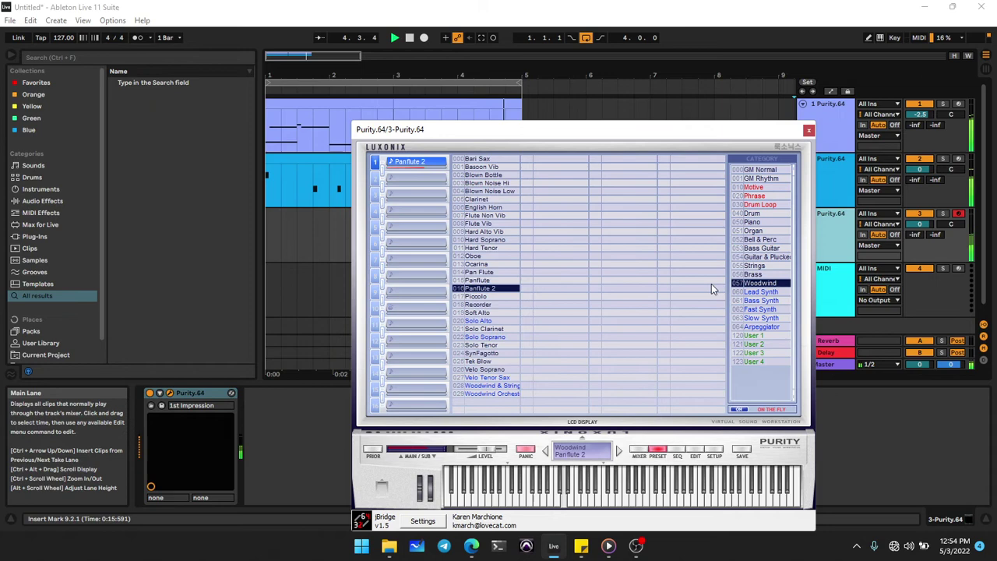
click(483, 240)
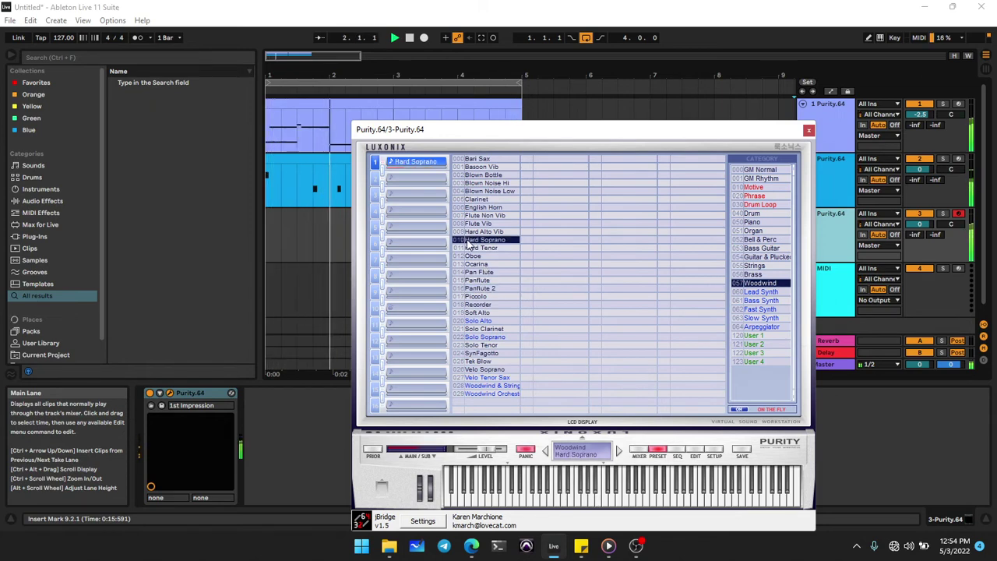
click(810, 133)
Step: Create an empty MIDI clip spanning bars 1 to 4 on the third Purity.64 track
click(521, 246)
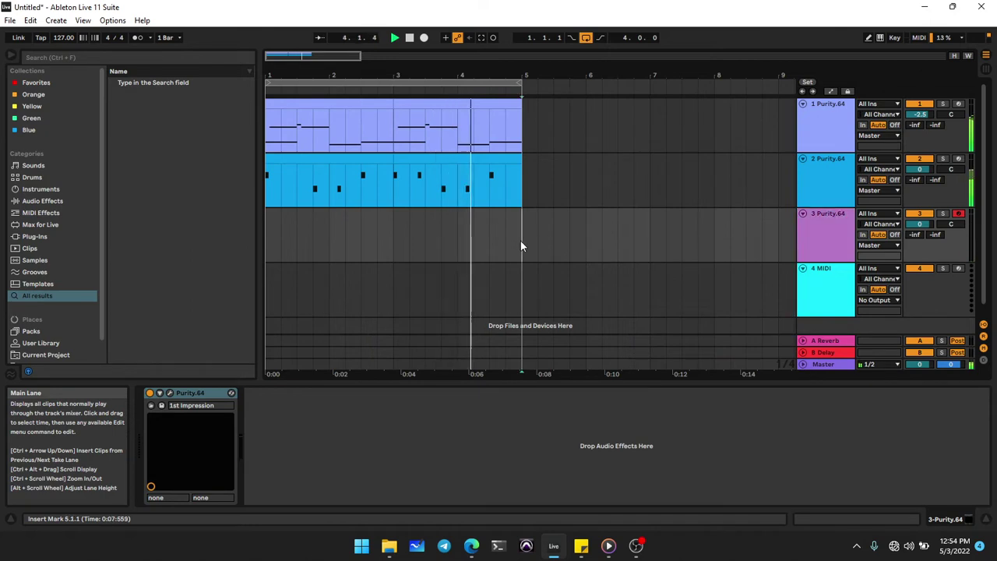
drag(520, 246, 252, 231)
key(ctrl+shift+m)
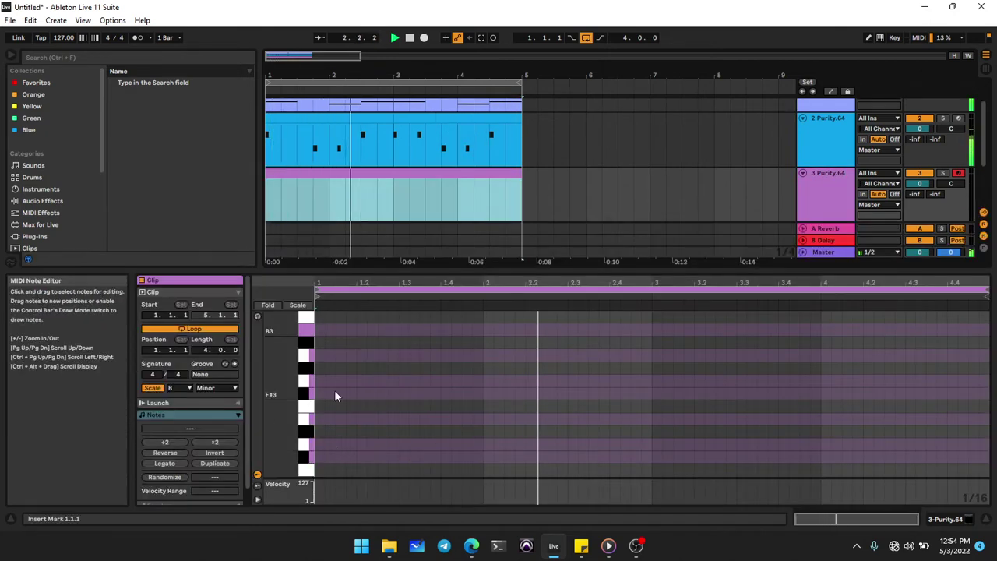
Step: Add a sixteenth-length B4 note at the start of the new clip and shift it to 1.1.3
scroll(334, 389, up, 5)
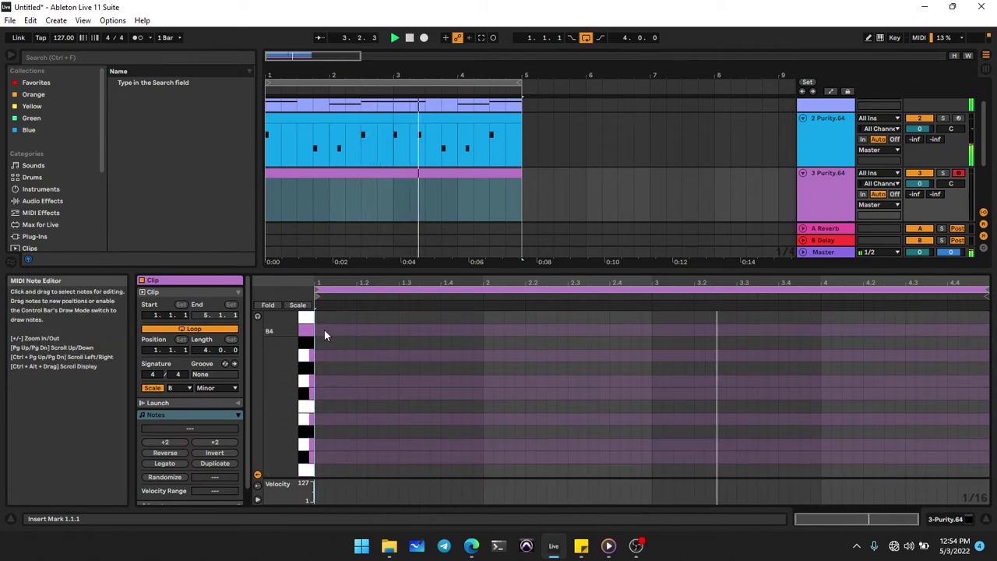
double_click(318, 331)
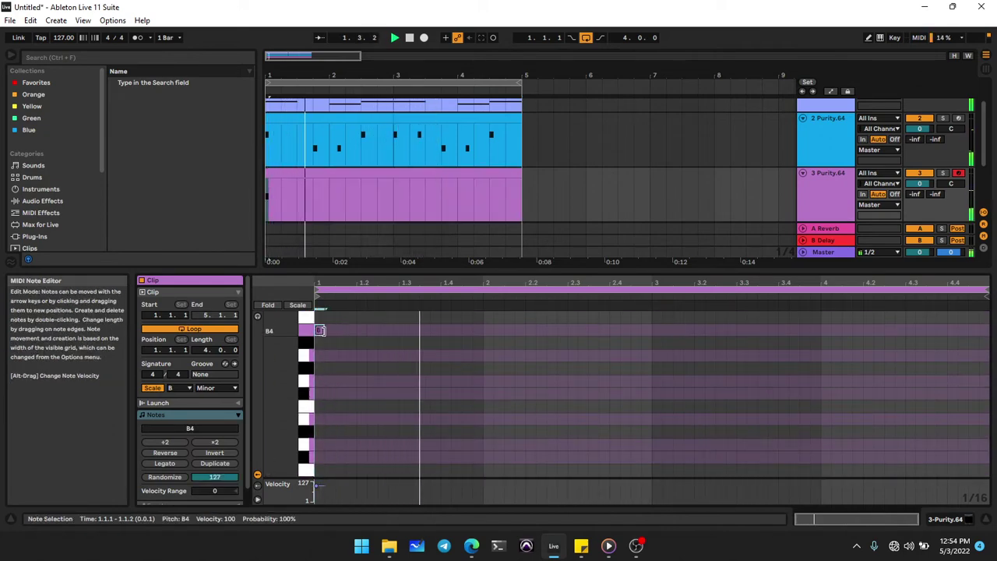
key(Right)
key(Right)
key(Right)
key(Right)
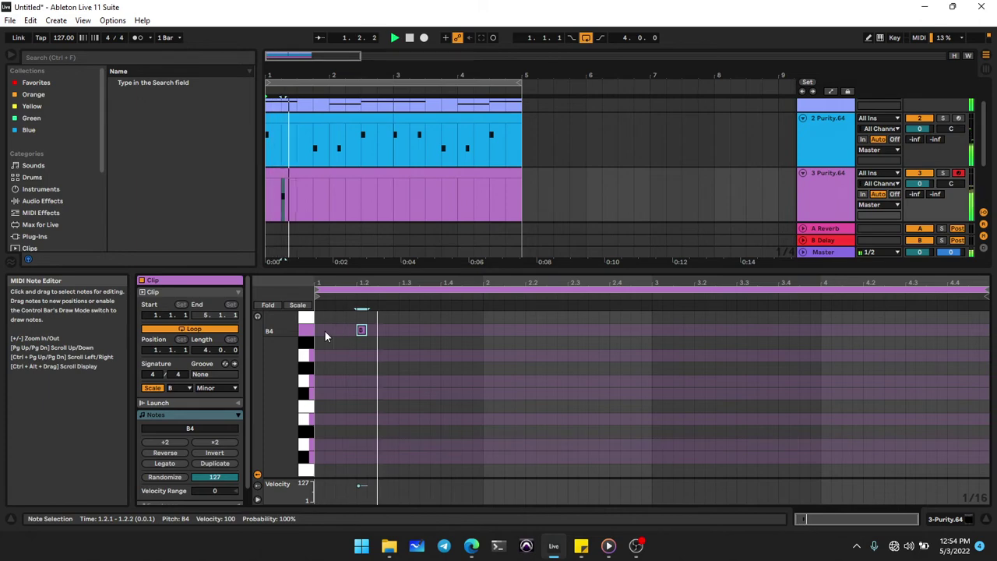
key(Right)
key(Left)
key(Left)
key(Left)
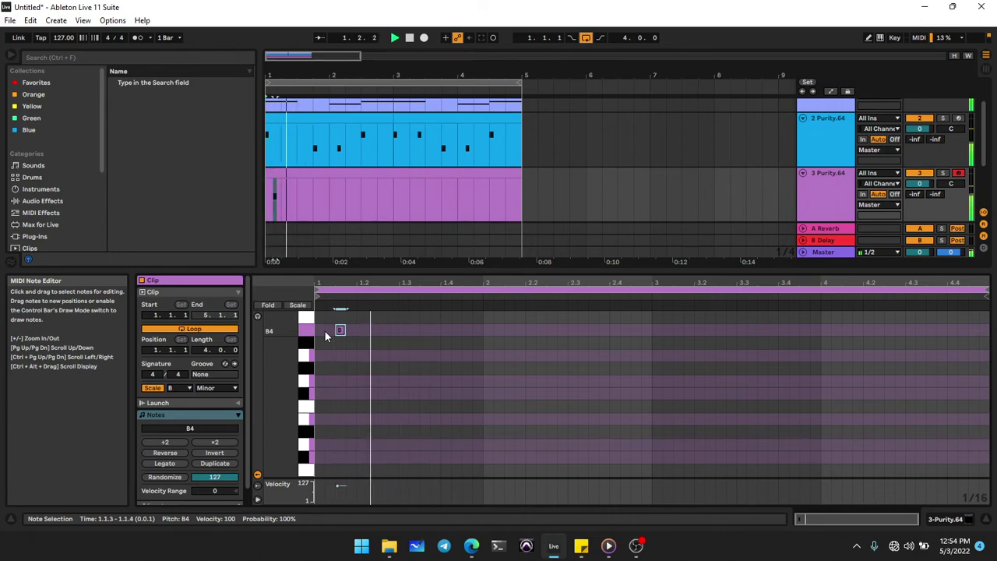
Step: Try the Strings preset Legato Hall on the third track's Purity.64, and switch to Clean Fast from the Organ category
double_click(834, 187)
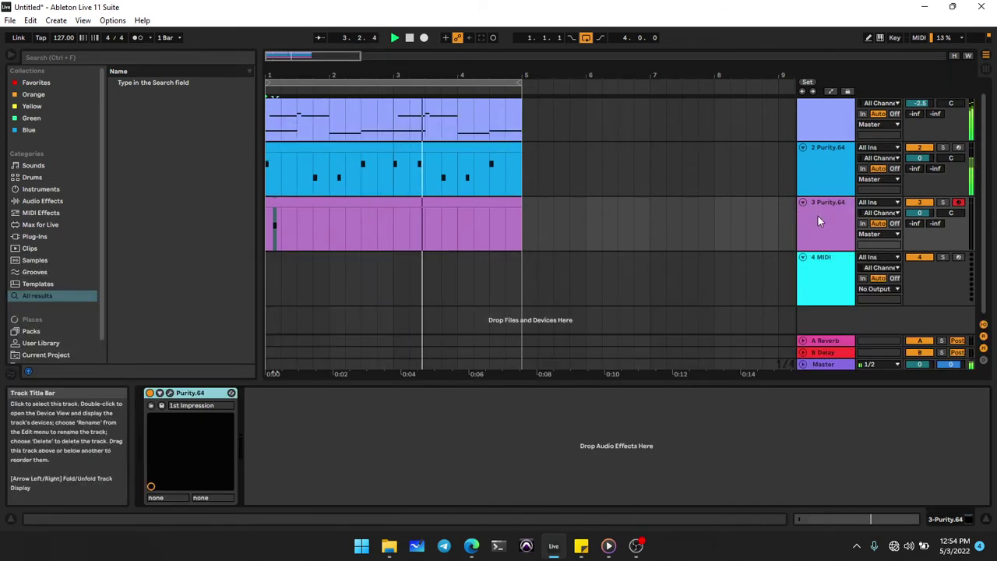
click(170, 393)
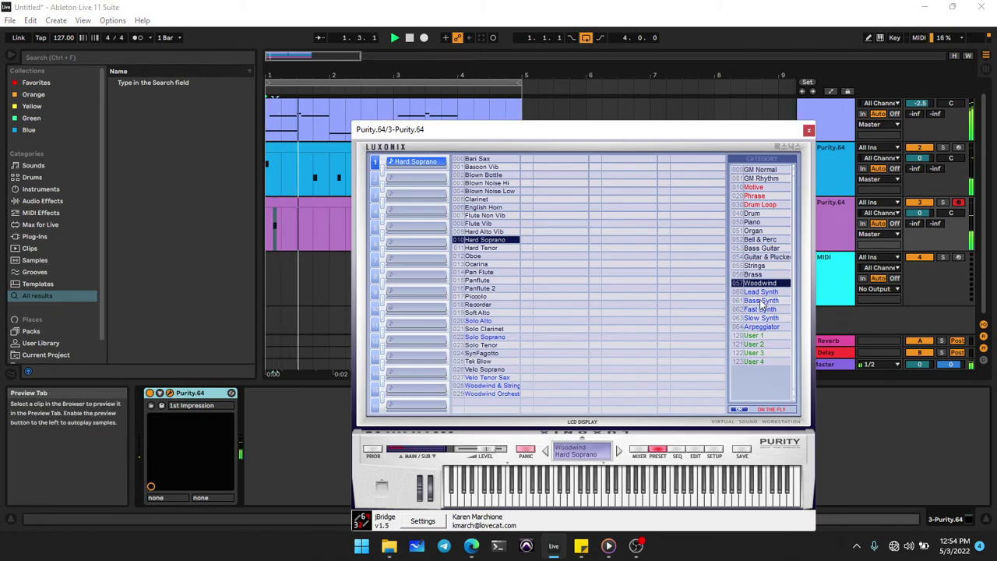
click(767, 266)
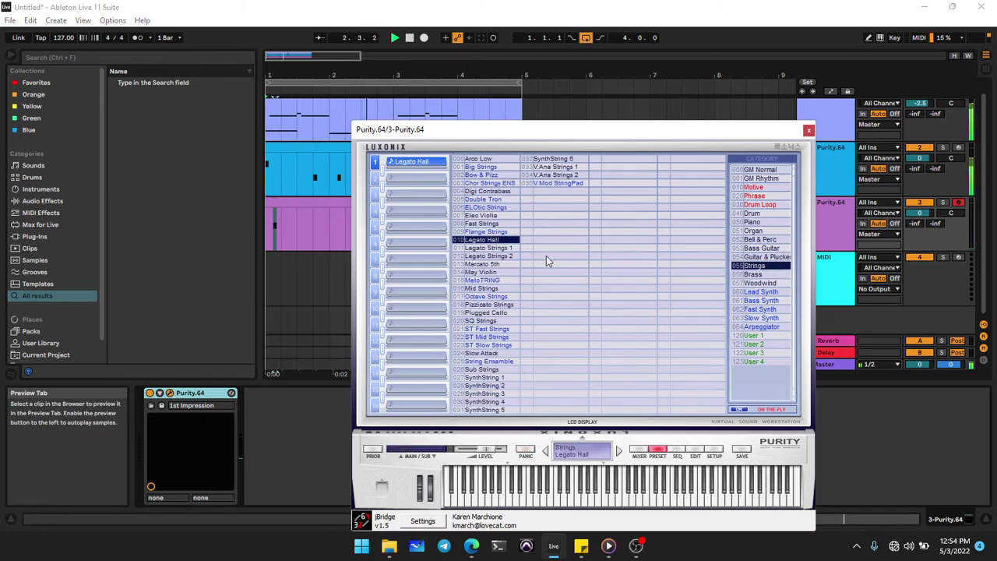
click(755, 232)
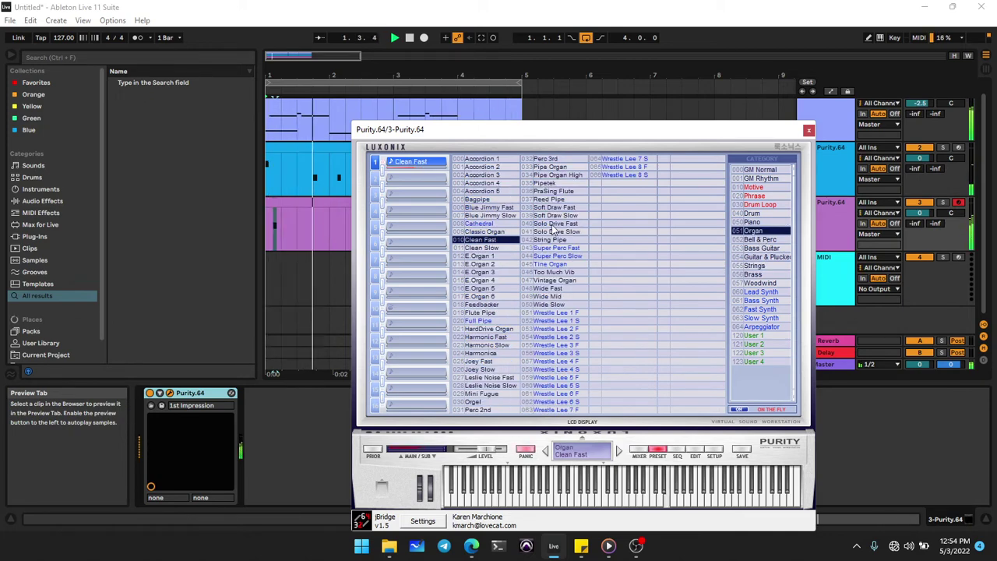
click(808, 129)
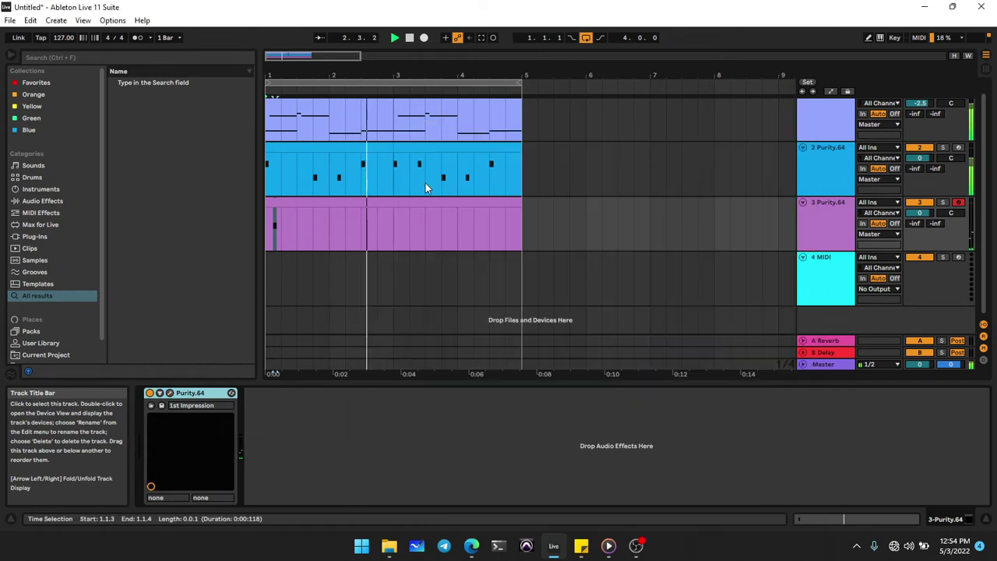
Step: Replace the B4 note at 1.1.3 with a one-beat B4 note at 1.1.1, with velocity 127
click(317, 208)
double_click(328, 208)
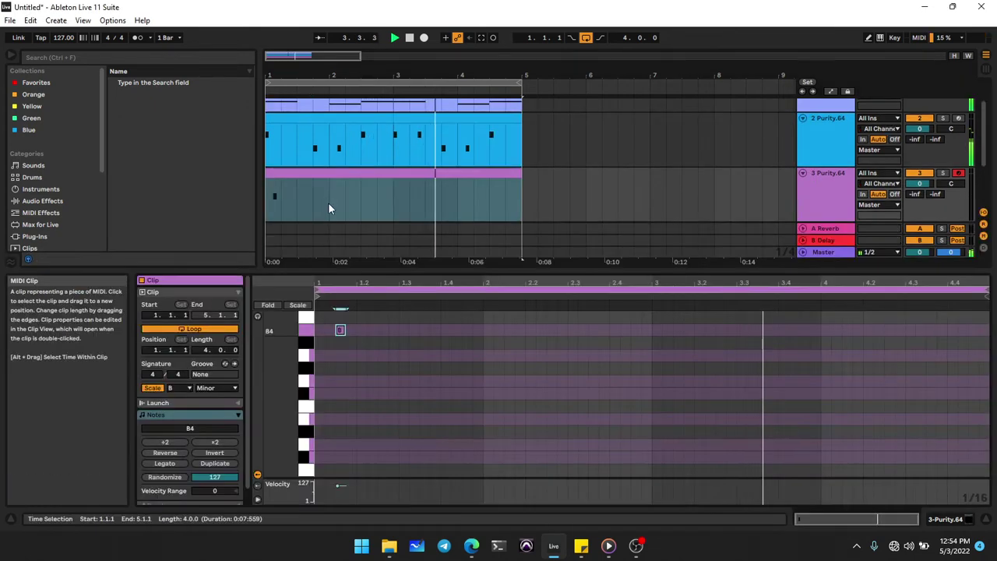
double_click(338, 330)
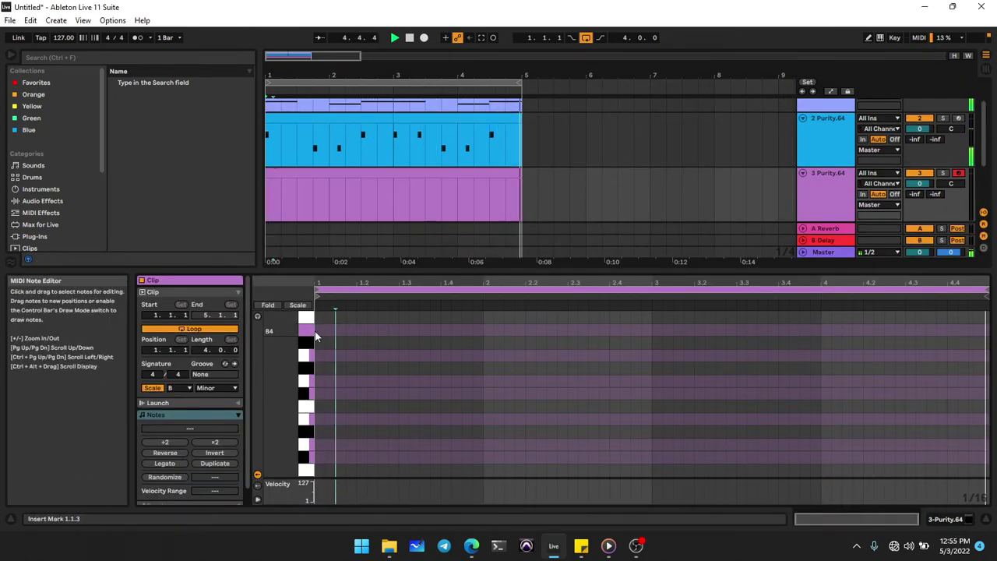
double_click(319, 331)
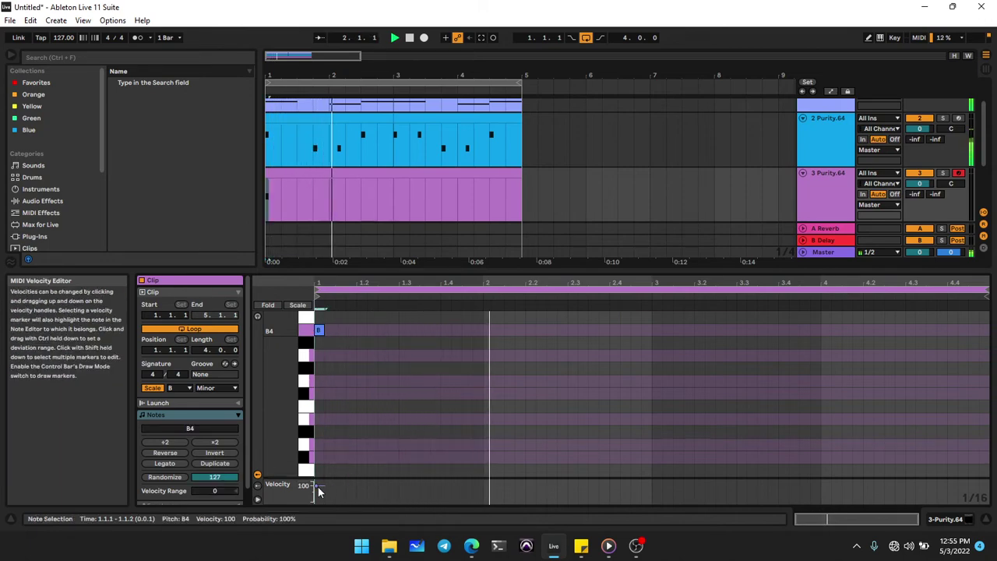
drag(318, 484, 318, 468)
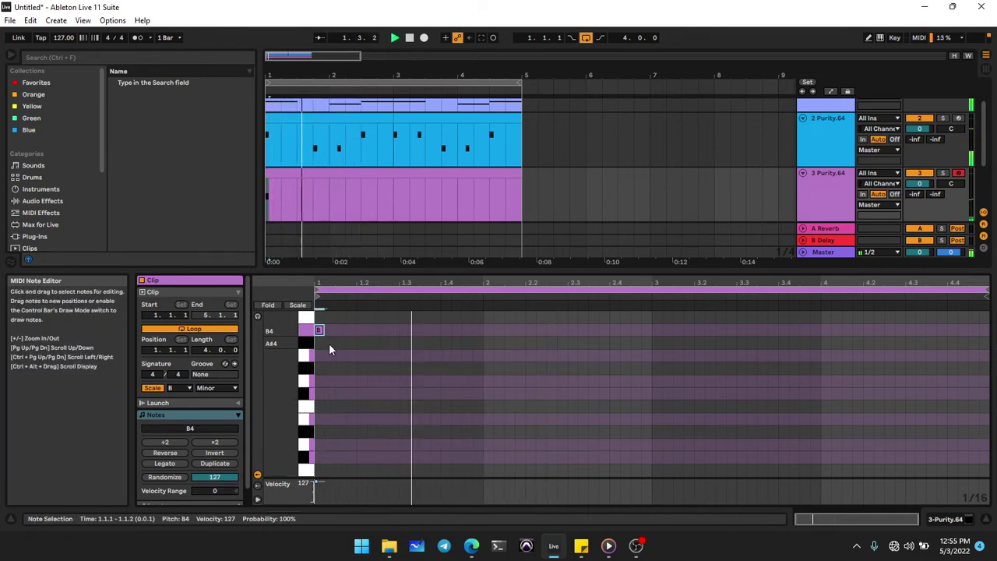
drag(320, 330, 357, 333)
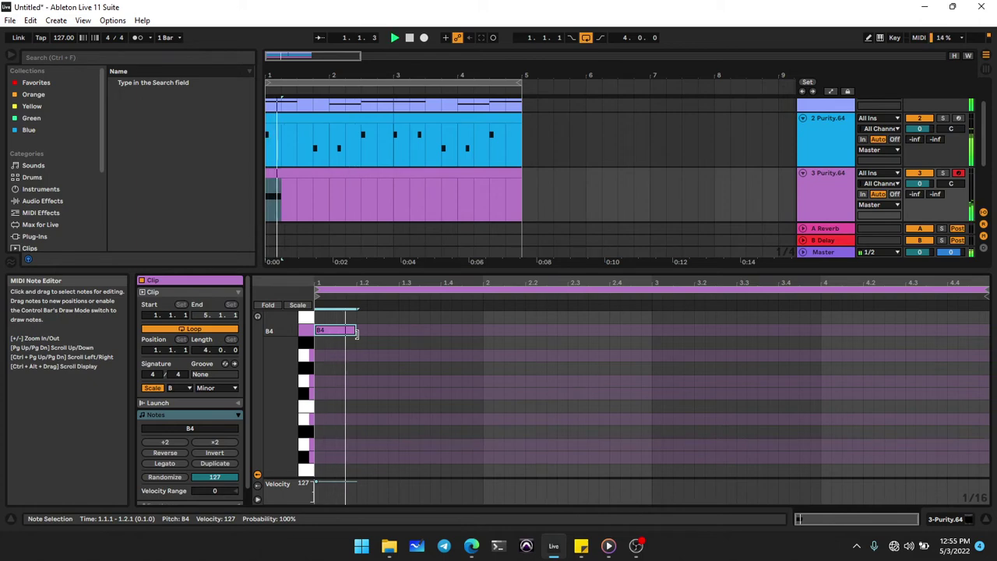
Step: Try the note an octave lower at B3, return it to B4, and listen to the third track soloed
key(shift+Down)
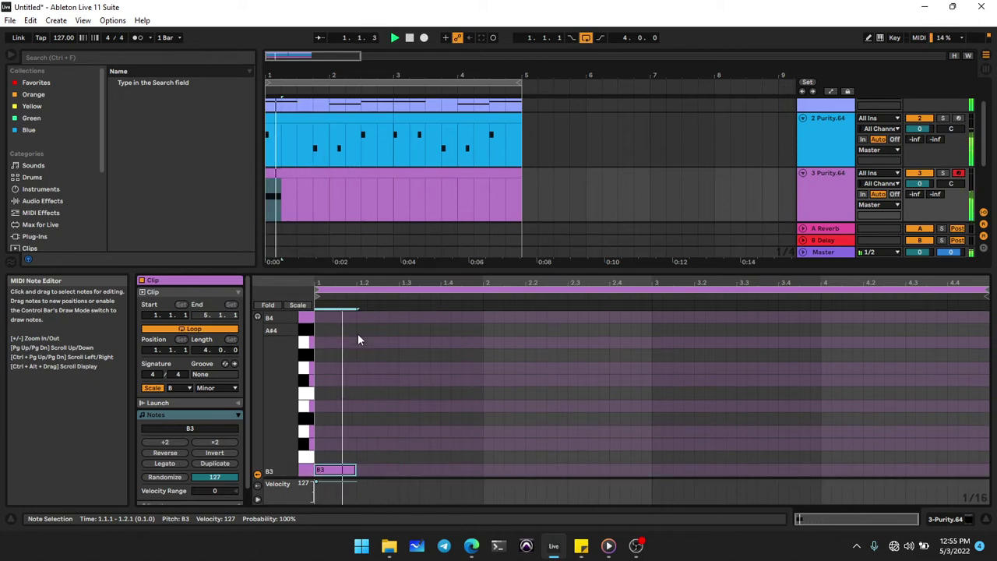
key(shift+Up)
click(416, 293)
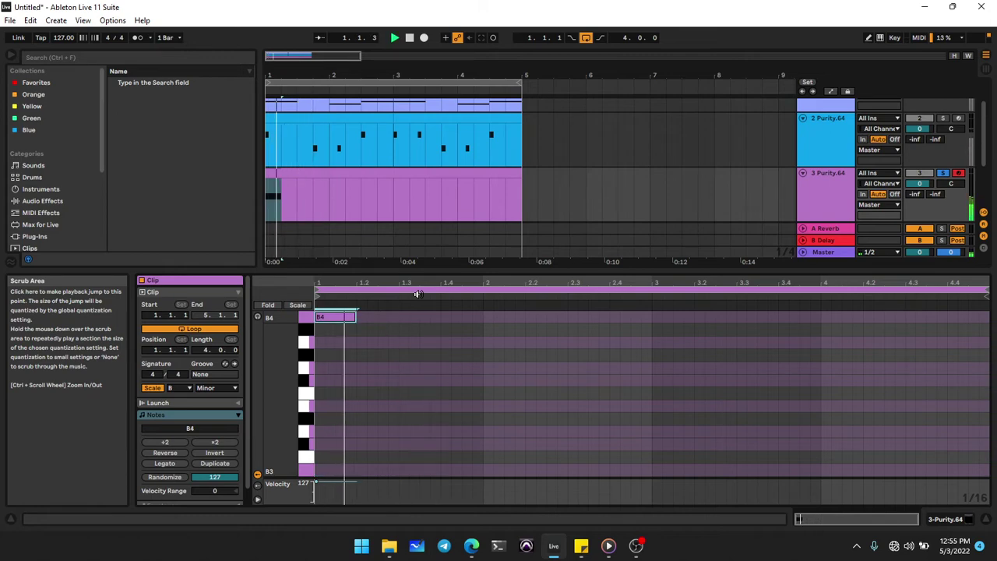
click(417, 294)
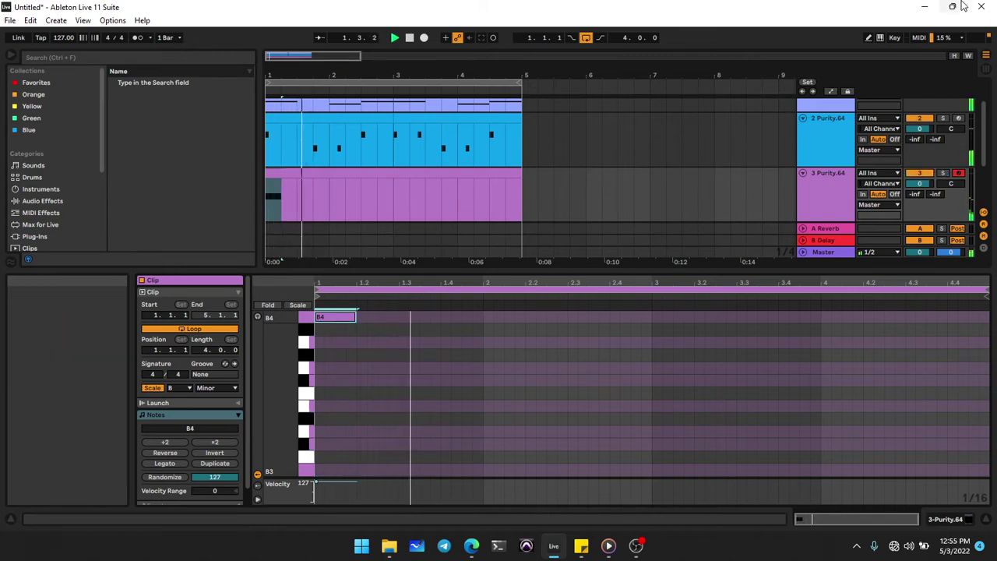
Step: Open the third track's Purity.64, try the Organ preset Cathedral, and switch to the Piano category
click(820, 180)
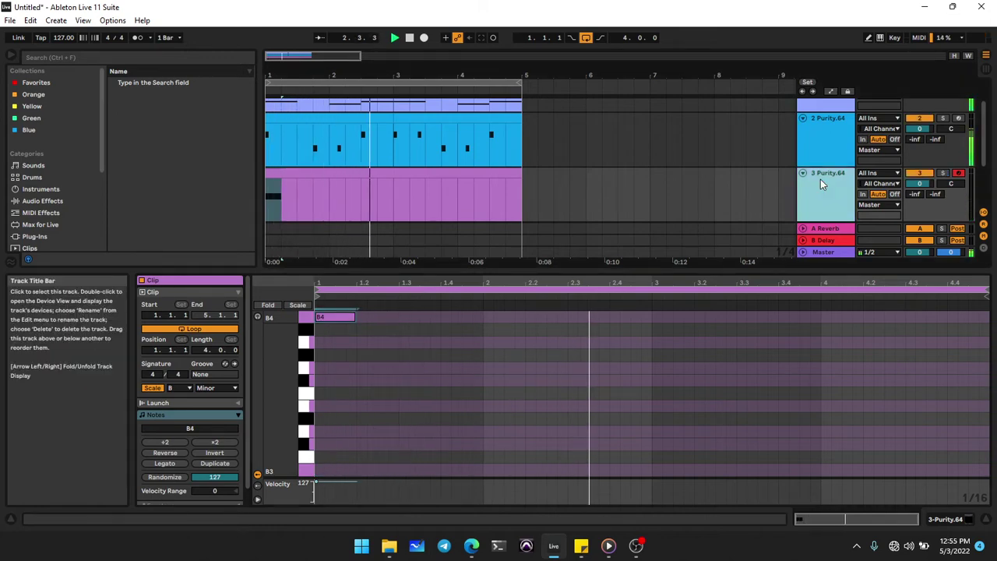
double_click(821, 179)
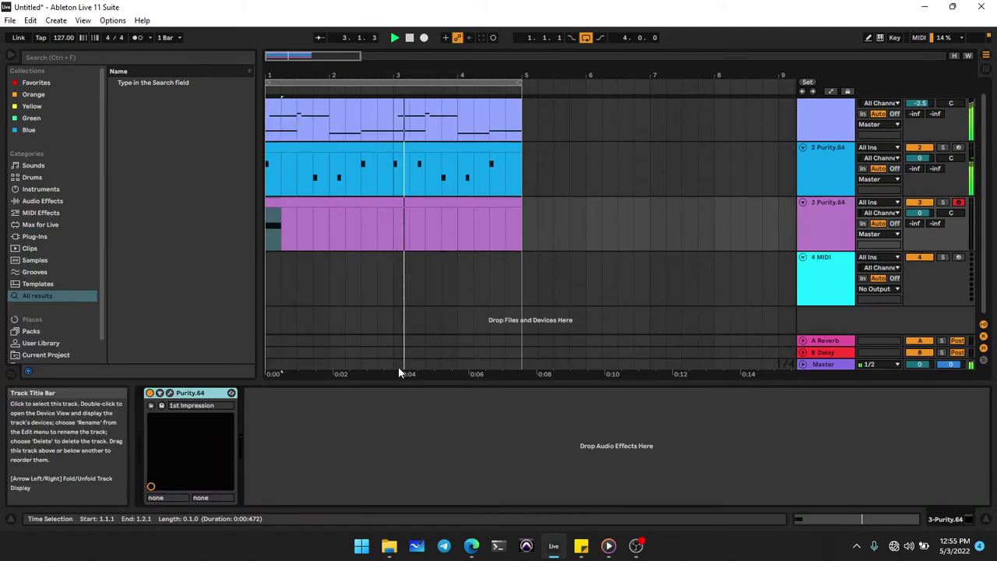
click(161, 405)
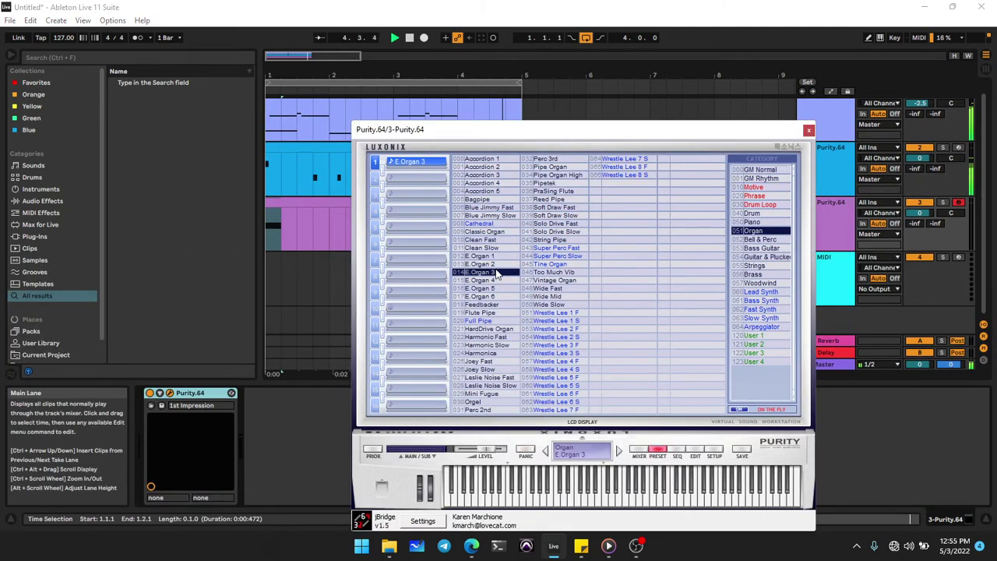
click(498, 223)
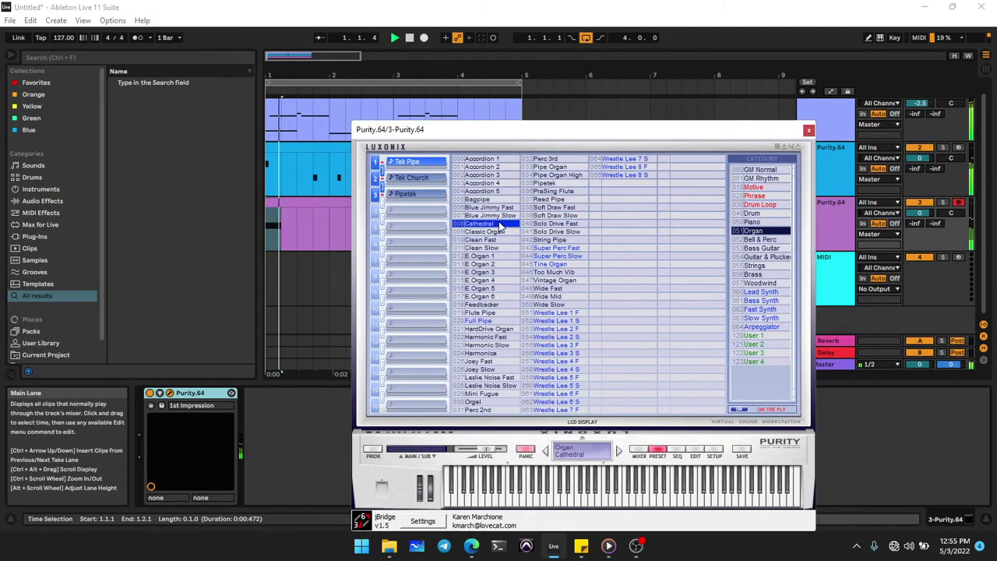
click(760, 223)
Step: Audition Tine EP 3, Chip EP, Bright AC Piano and Clav AutoWAH, and load the Dance Chord preset on the third track
click(619, 264)
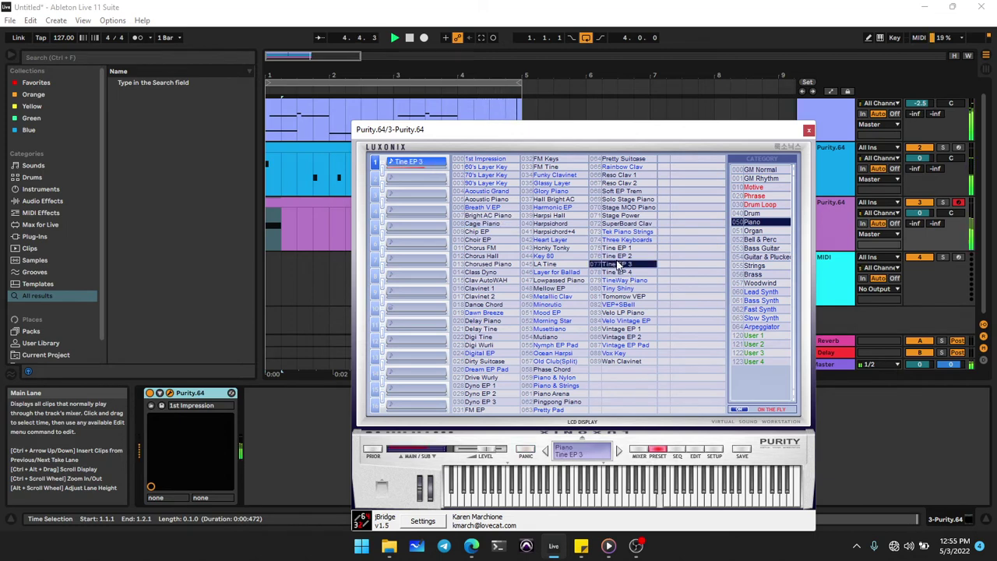
click(503, 231)
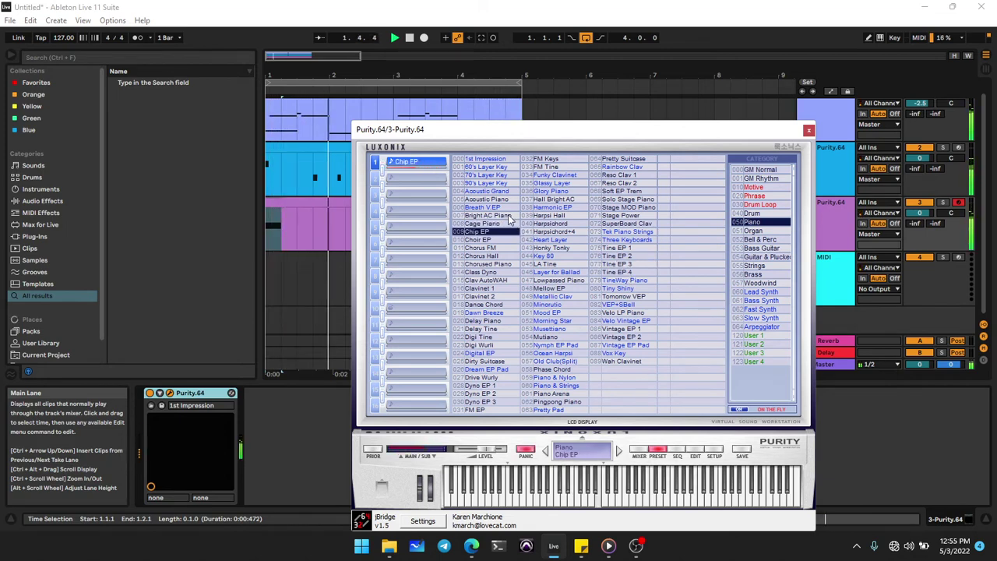
click(499, 216)
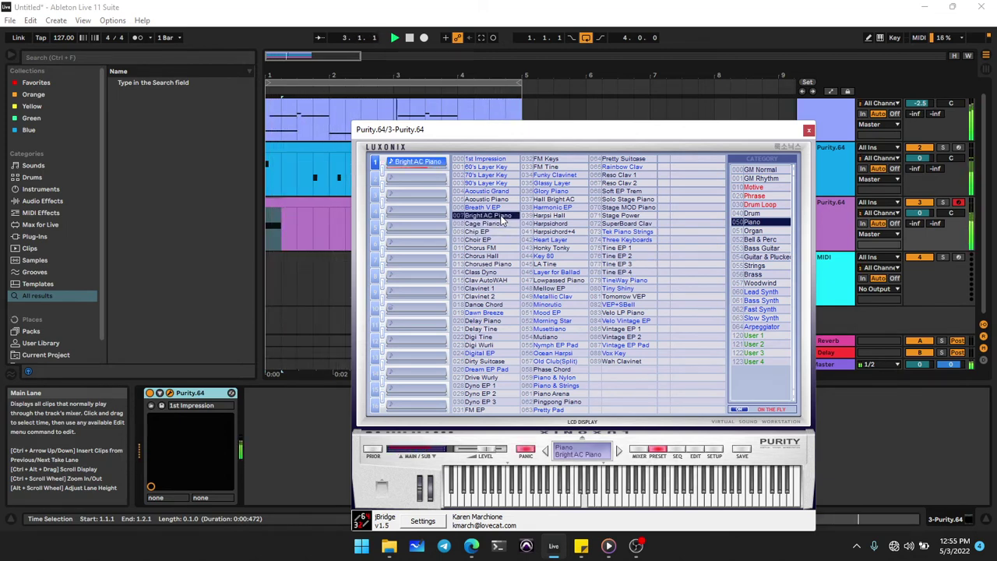
click(499, 281)
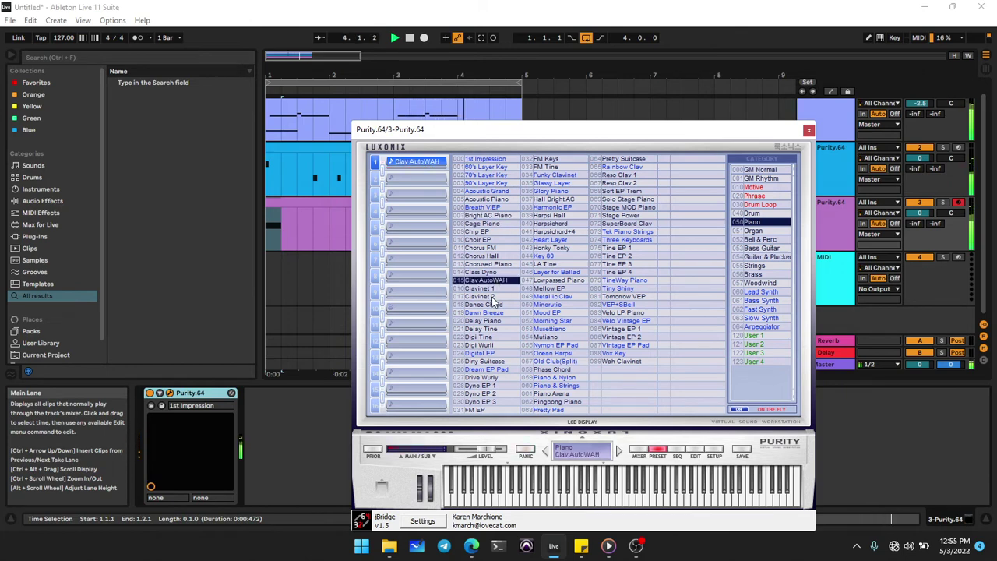
click(490, 304)
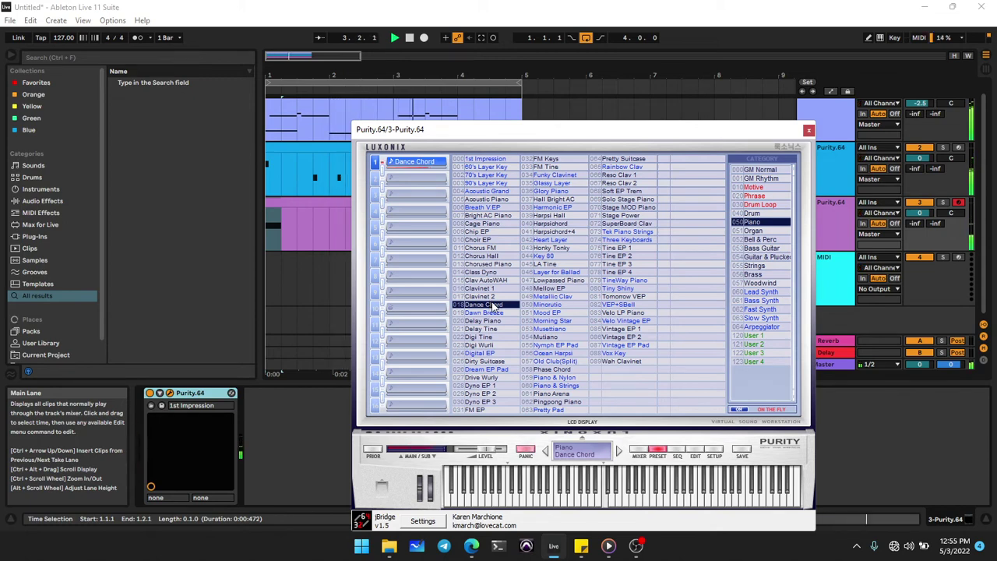
click(809, 130)
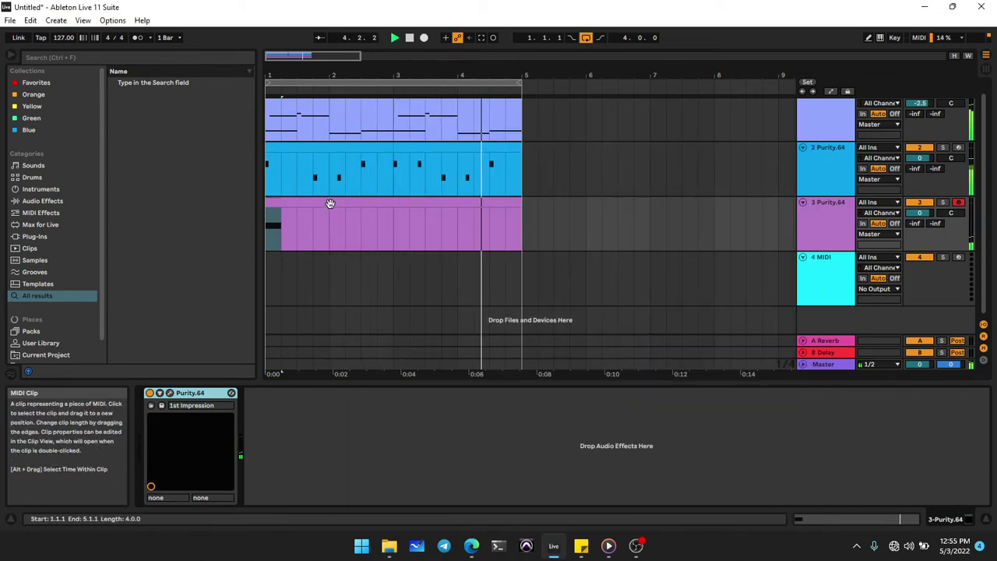
Step: Lower the third clip's B4 note an octave to B3 and shorten it to two sixteenths at 1.1.1
click(330, 206)
click(343, 320)
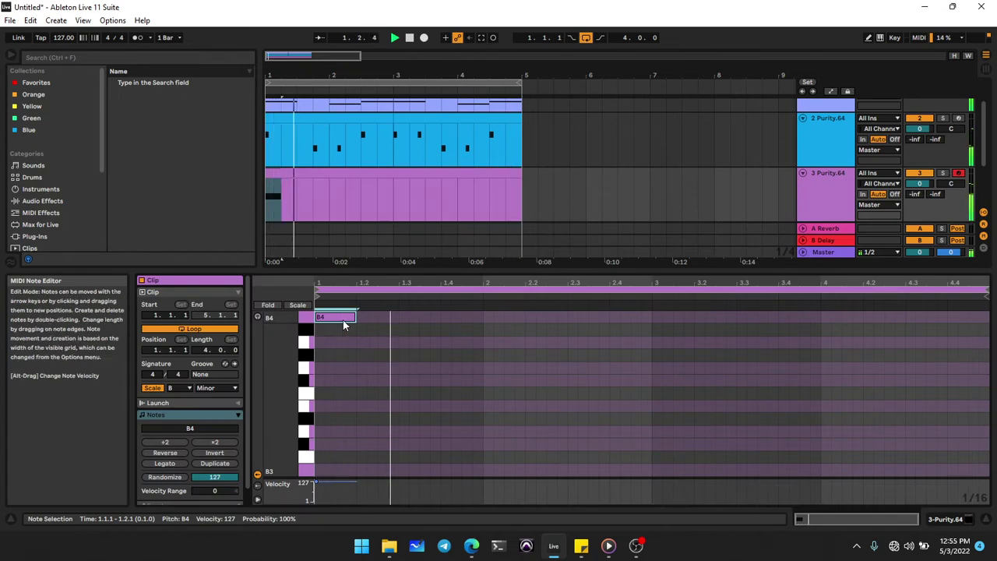
key(shift+Down)
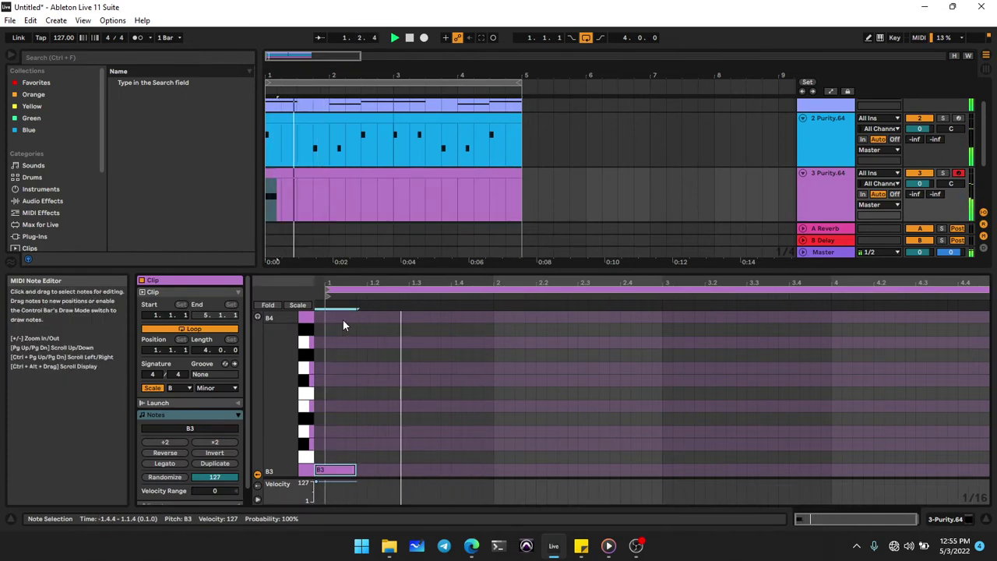
key(shift+Left)
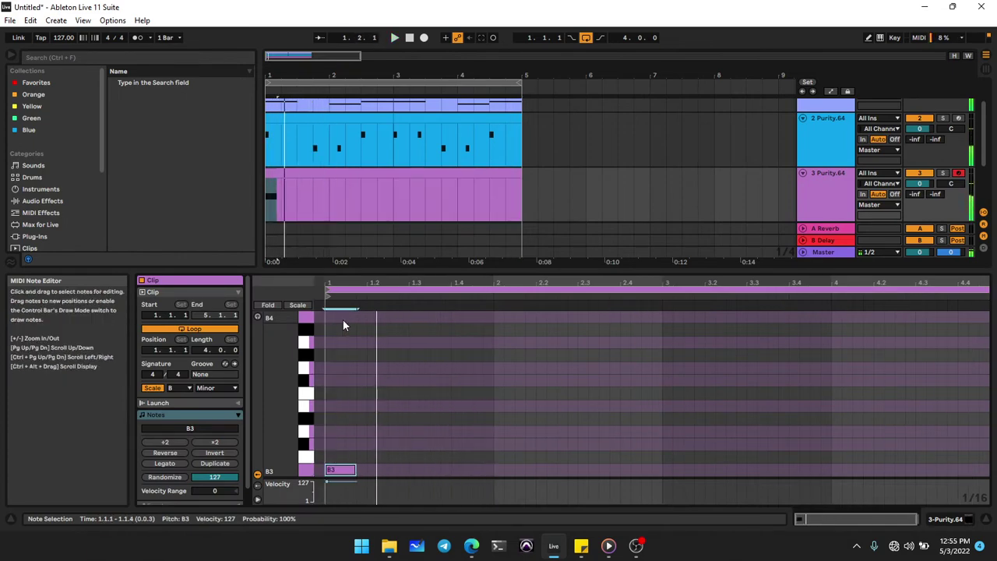
key(shift+Left)
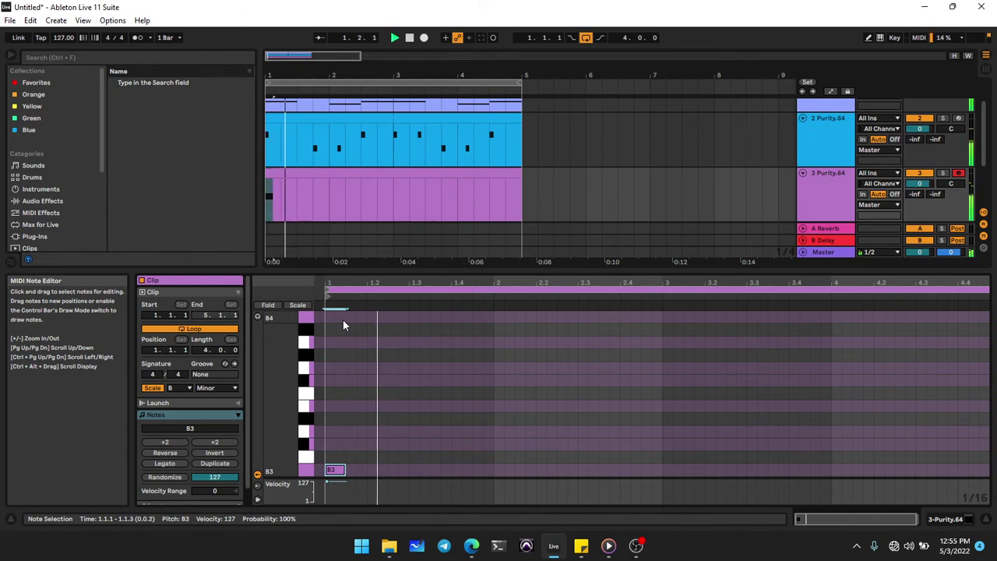
Step: Duplicate the B3 note to 1.1.3 and again to 1.2.1, raising the last copy to D4
key(ctrl+d)
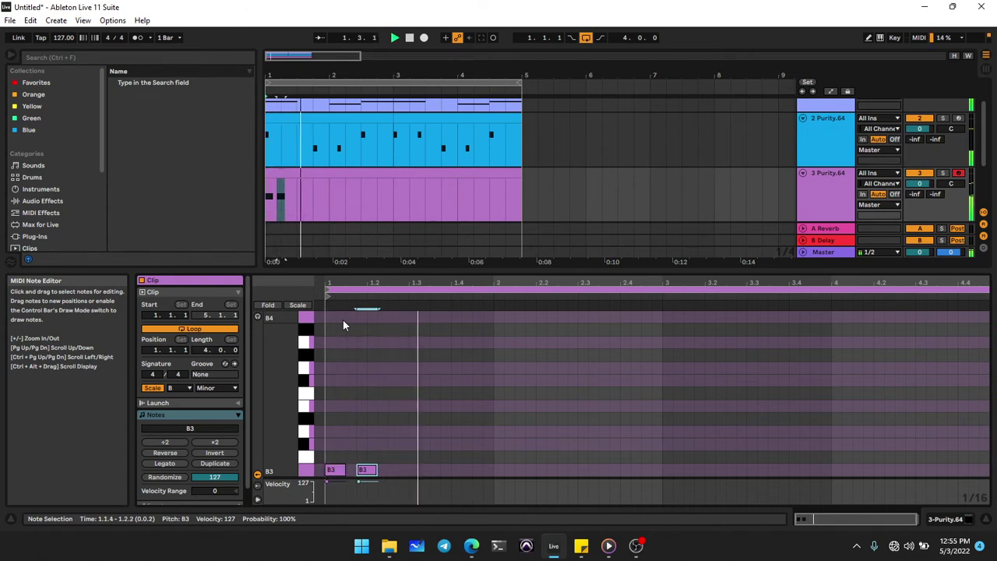
key(ctrl+d)
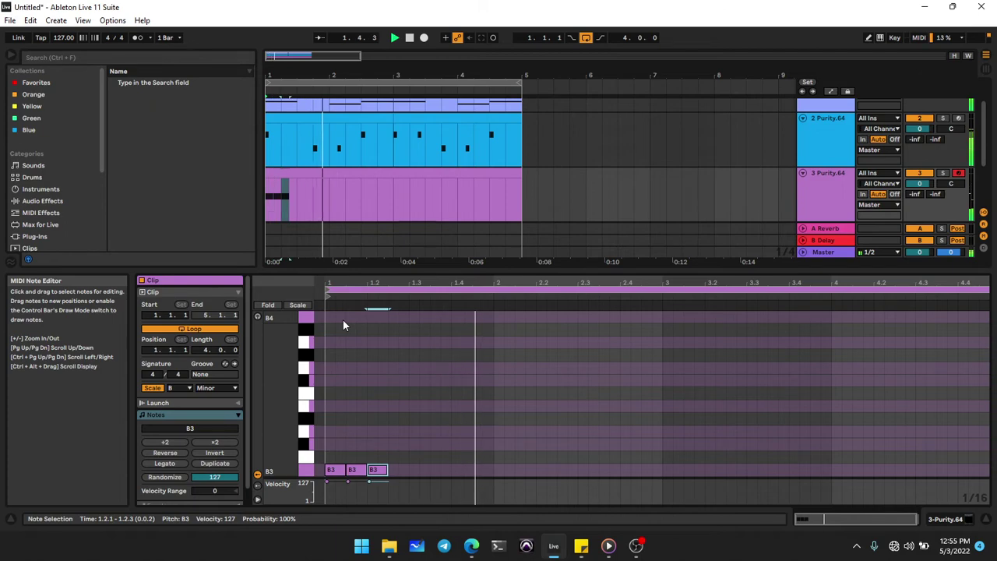
key(Up)
key(Up)
key(Up)
Step: Move the D4 note to 1.3.1 and lengthen it to two beats, ending at 2.1.1
key(shift+Right)
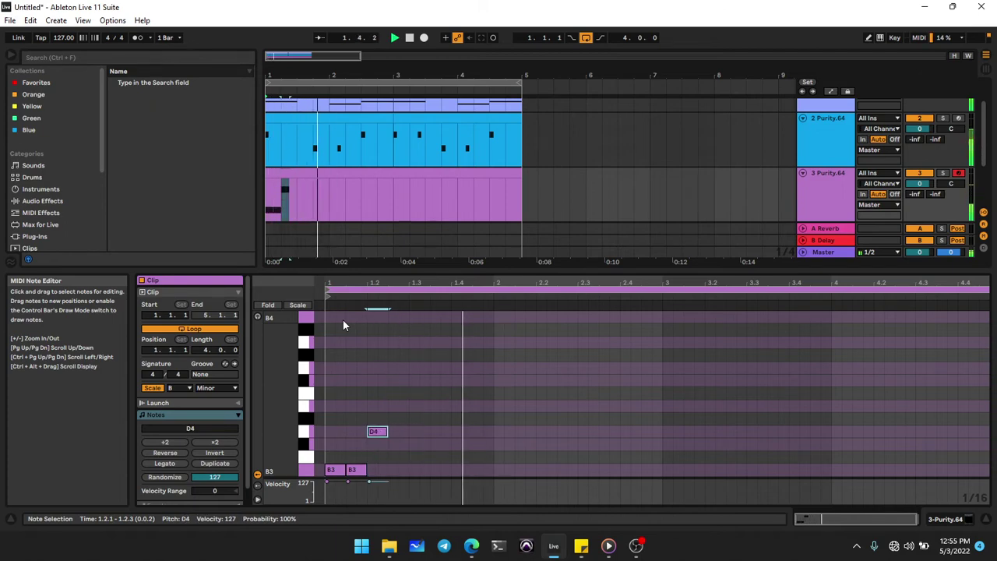
key(Right)
key(Right)
key(Right)
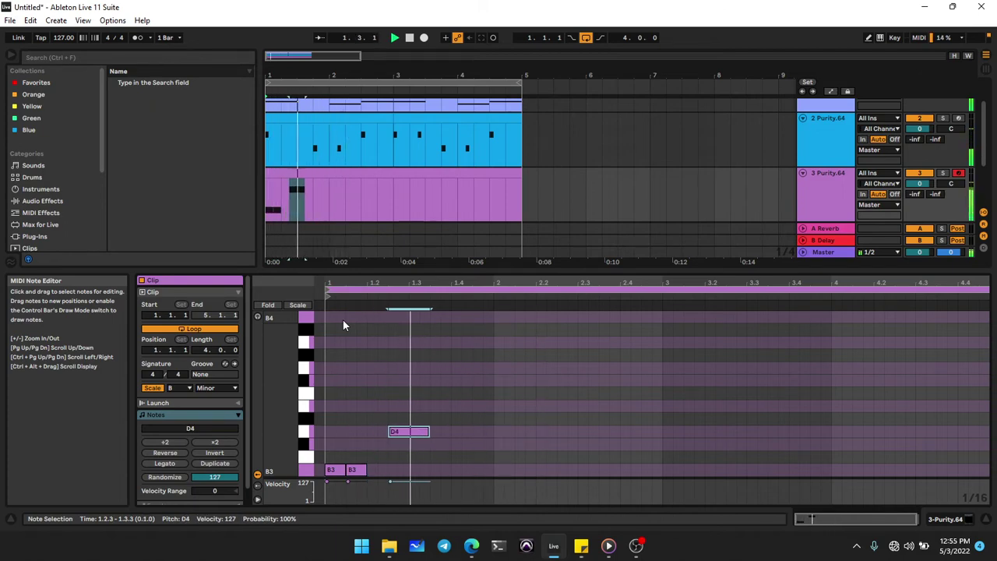
key(shift+Right)
key(Right)
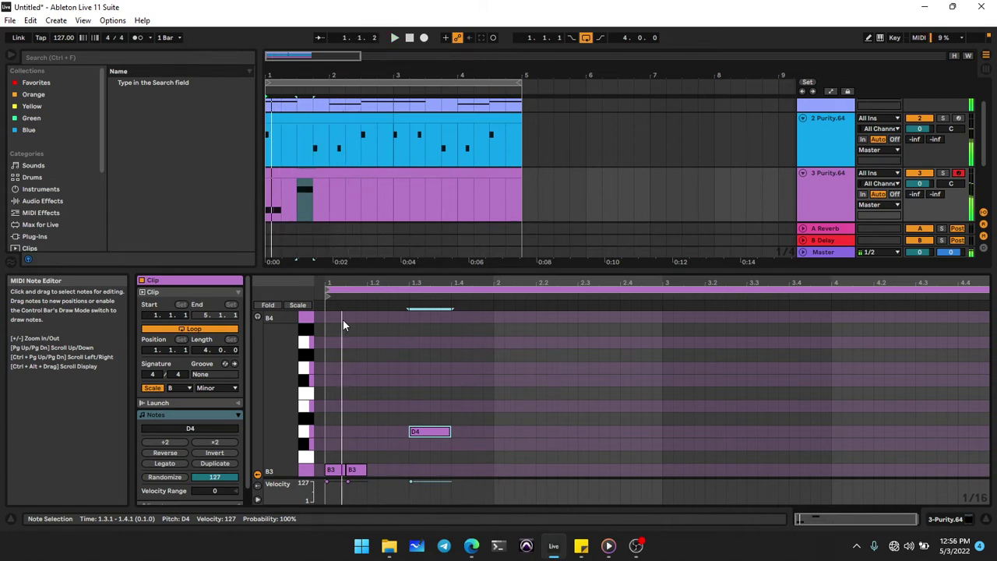
key(space)
key(shift+Right)
key(shift+Right)
key(shift+Right)
key(shift+Right)
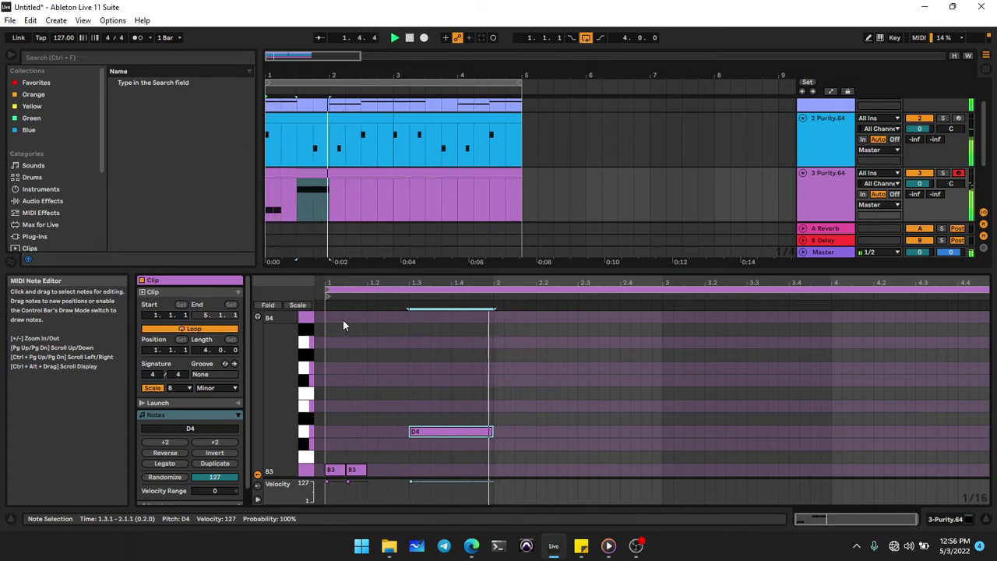
Step: Duplicate the two-beat D4 note and place the copy at 2.2.1 on C#4
key(ctrl+d)
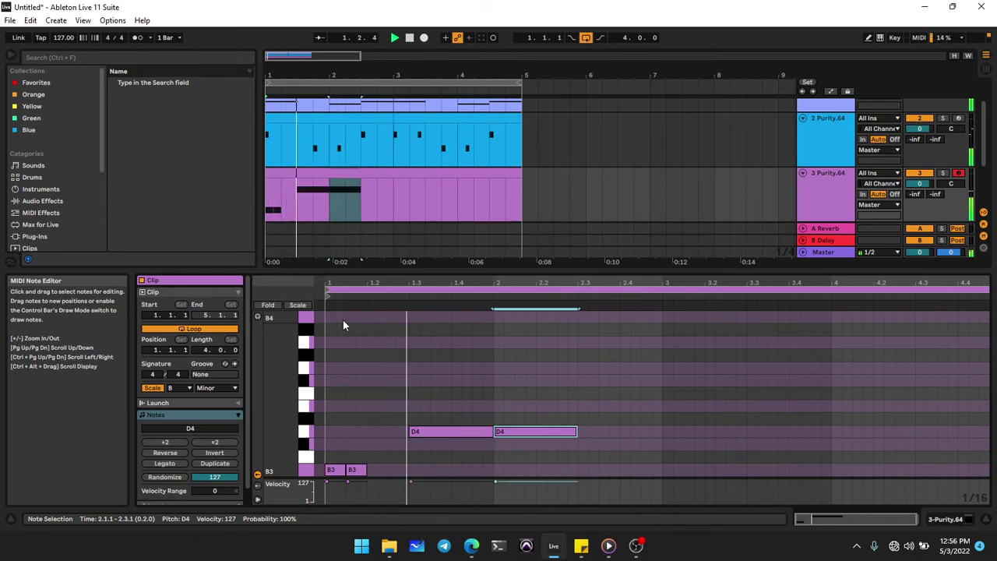
key(Right)
key(Down)
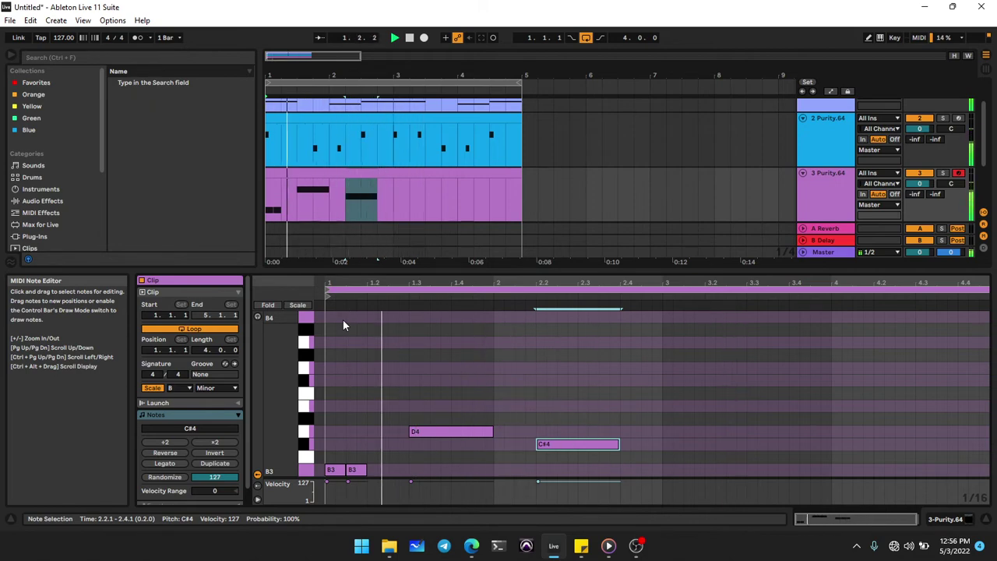
Step: Duplicate the C#4 note to 2.4.1, shorten the copy to one beat, and lower it to A3
key(ctrl+d)
key(Down)
key(Down)
key(shift+Left)
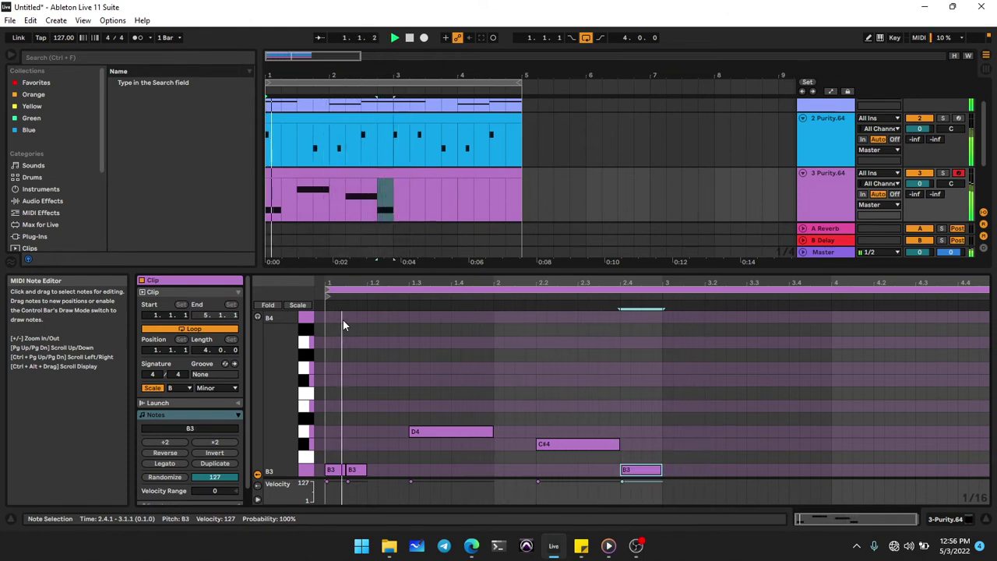
scroll(473, 438, down, 3)
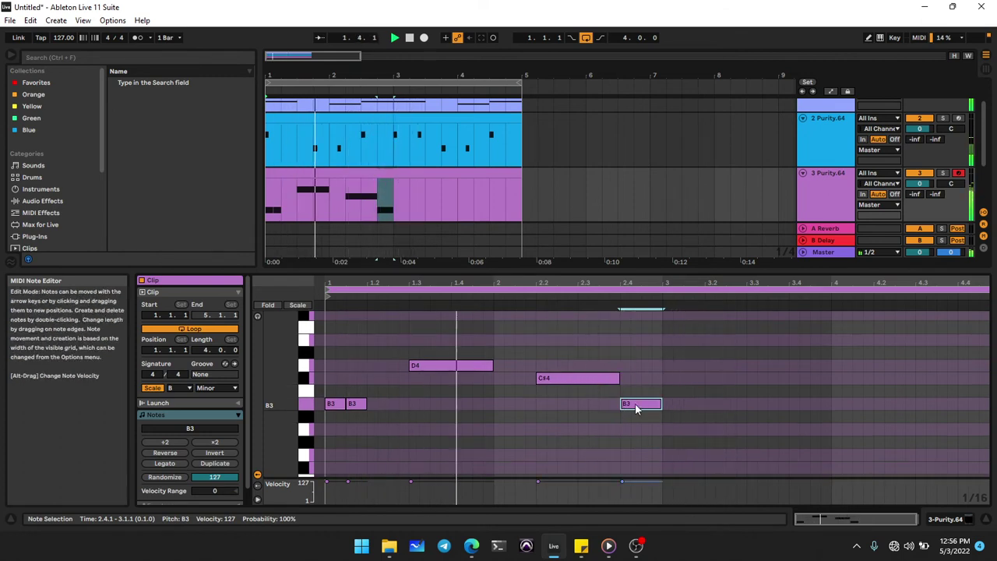
key(Down)
key(Down)
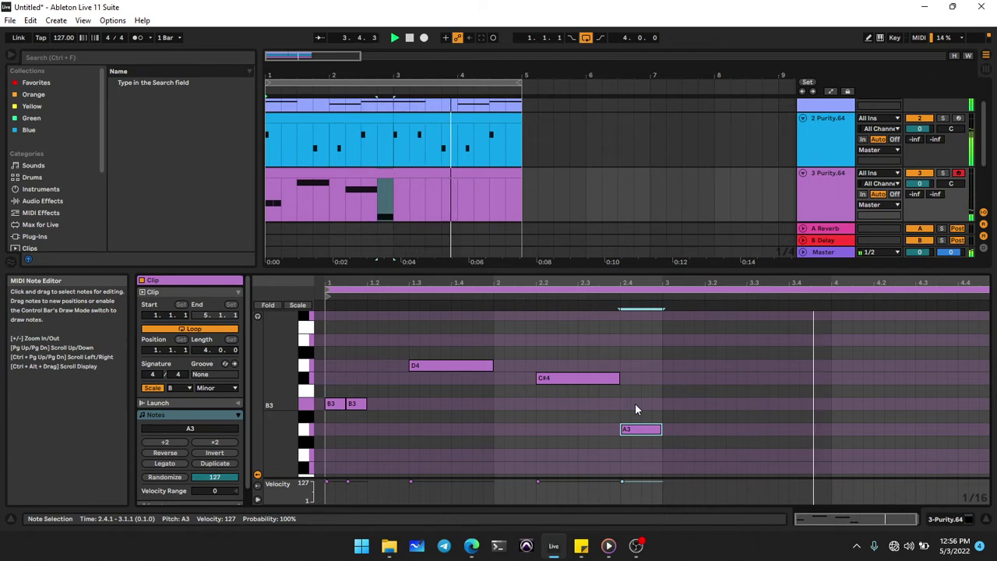
Step: Duplicate the two-bar phrase into bars 3 and 4, and try starting the first D4 at 1.3.3 before restoring it to 1.3.1
key(ctrl+a)
key(ctrl+d)
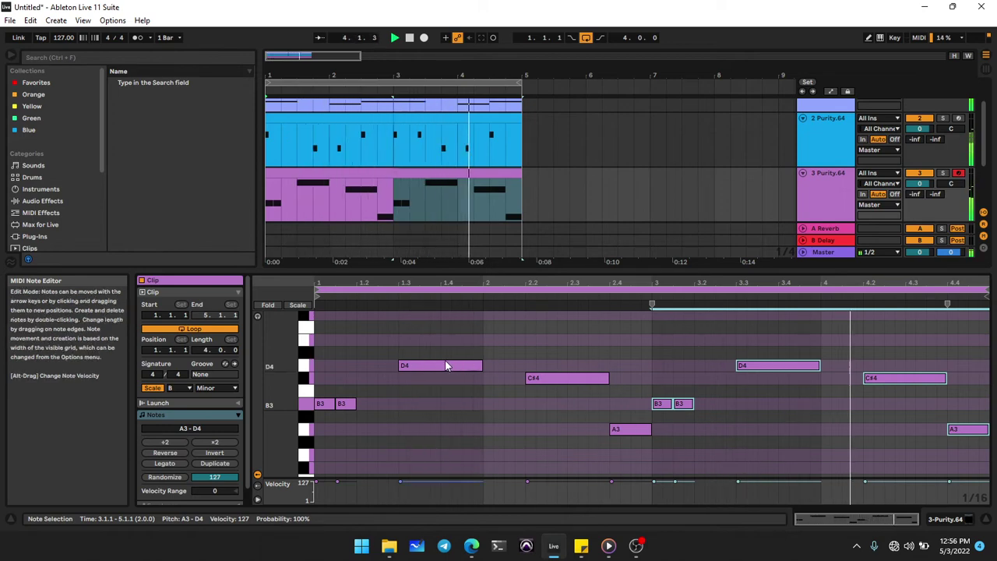
drag(399, 365, 421, 364)
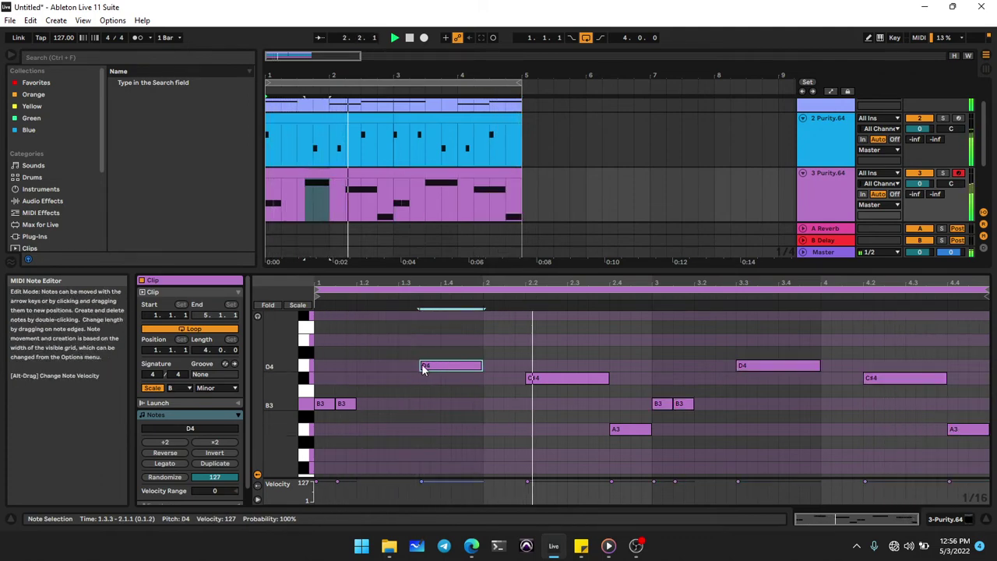
drag(421, 364, 399, 365)
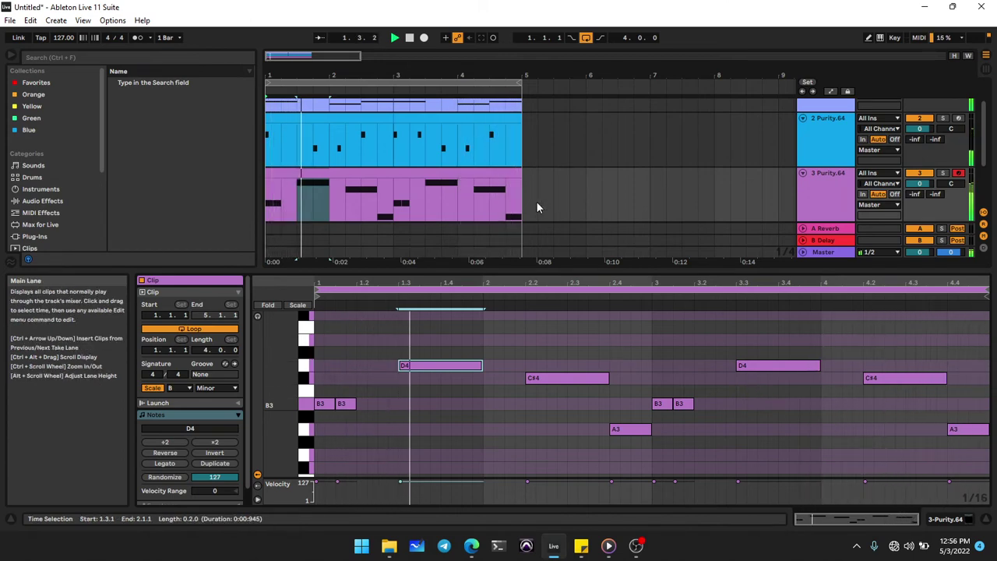
Step: Duplicate the B3 note at 1.1.3 and try the copy on A3 at 1.2.2 and on G3 at 1.2.3
scroll(397, 418, down, 3)
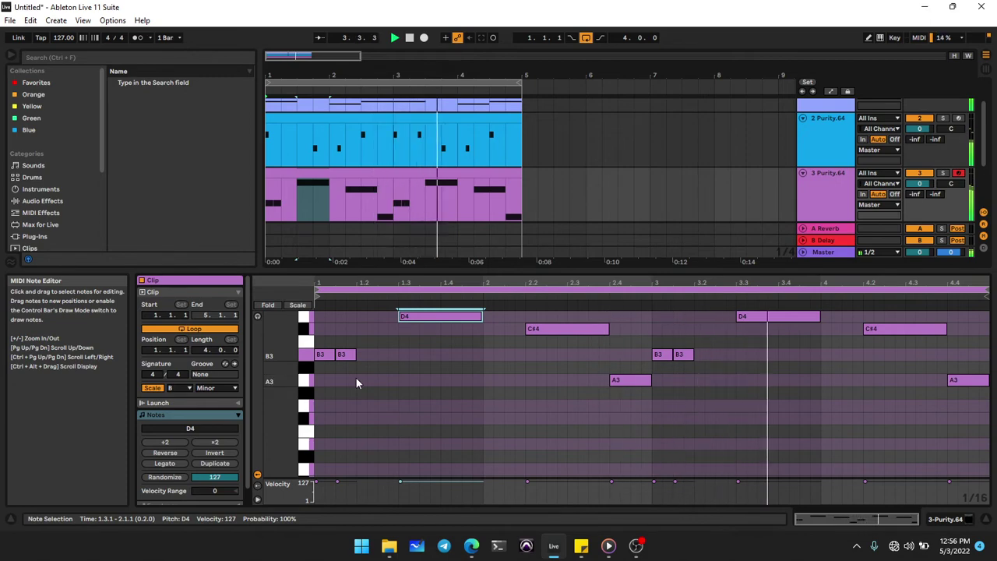
click(346, 356)
key(ctrl+d)
key(Down)
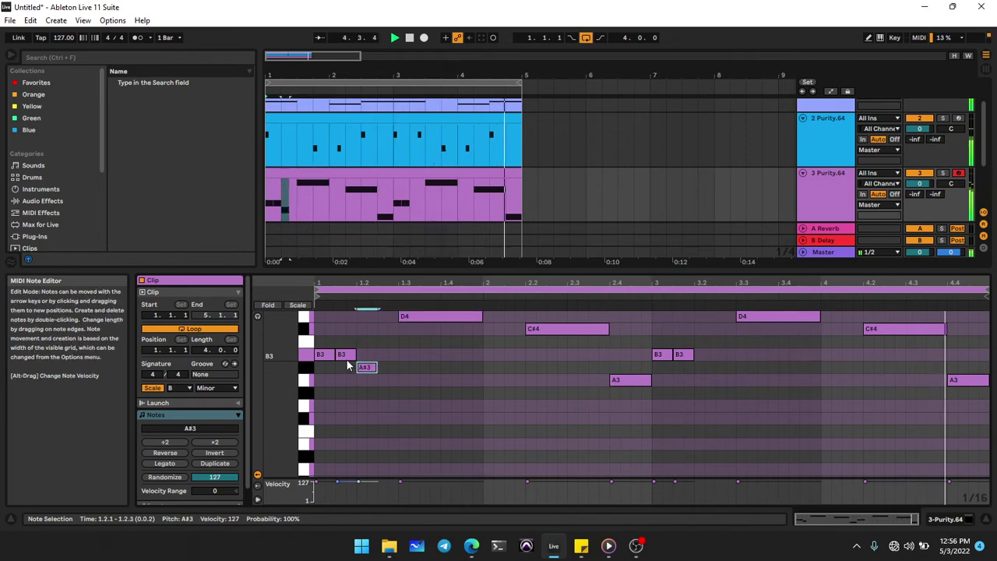
key(Left)
key(Left)
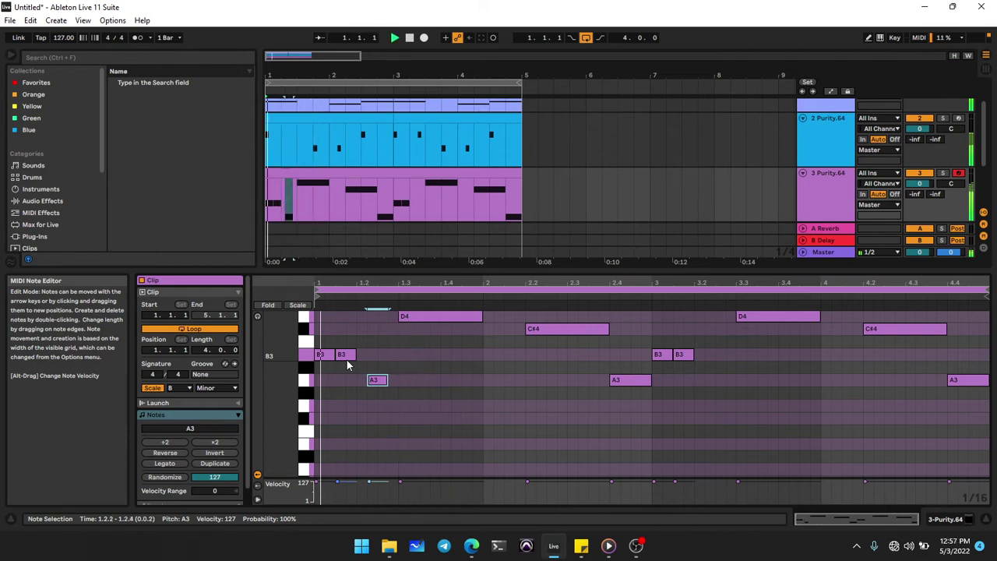
key(Down)
key(Down)
key(Right)
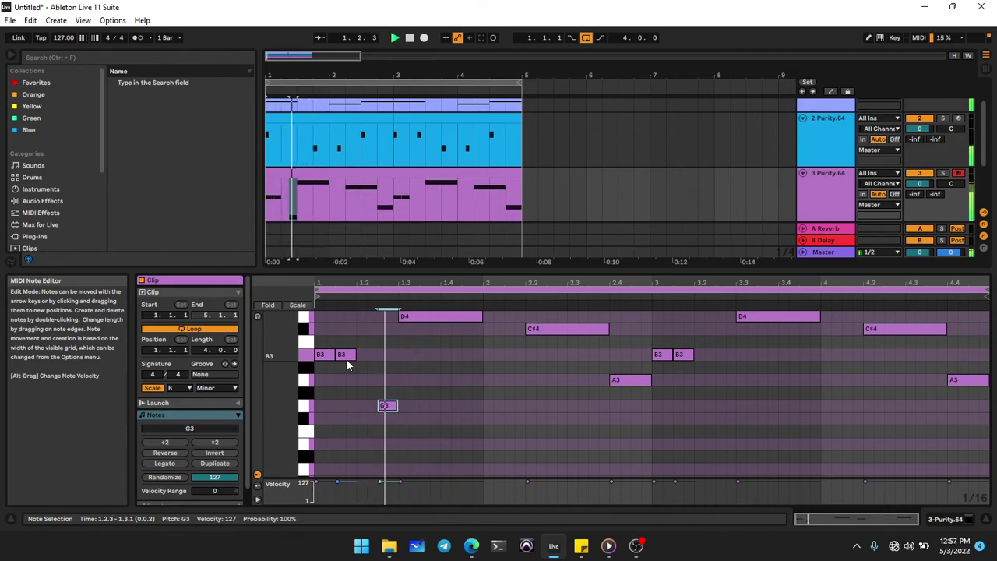
Step: Raise the copied G3 note to B3, keeping it at 1.2.3 just before the first D4
key(Up)
key(Up)
key(Up)
key(Right)
key(Up)
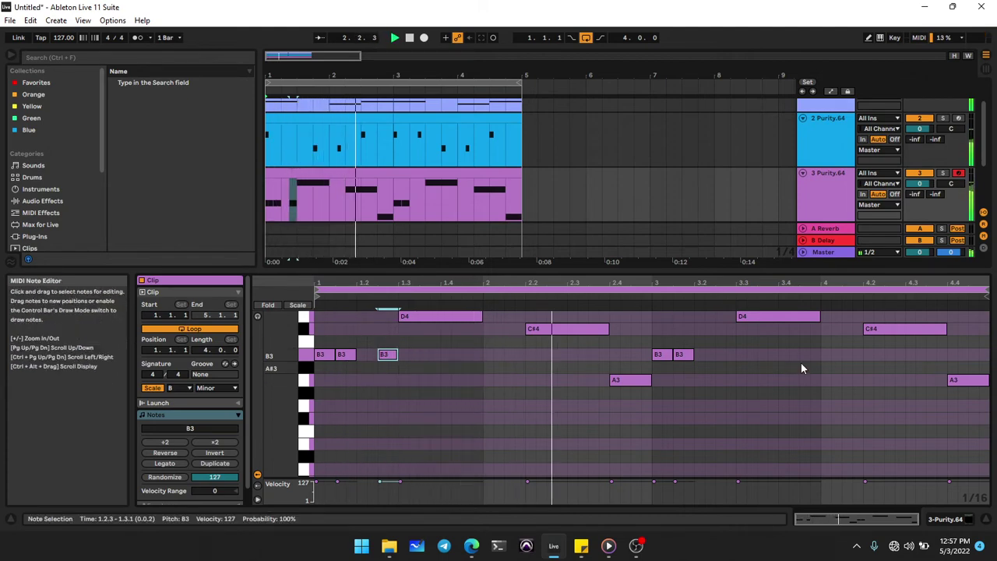
Step: Replace bars 3 and 4 on the third Purity.64 track with a duplicate of its two-bar phrase from bars 1 and 2
double_click(729, 379)
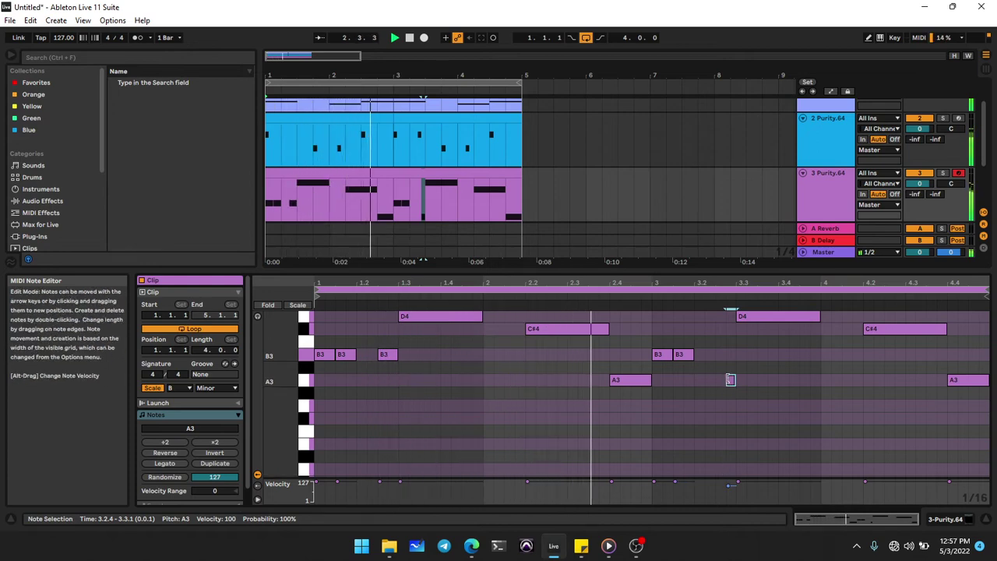
drag(393, 198, 313, 201)
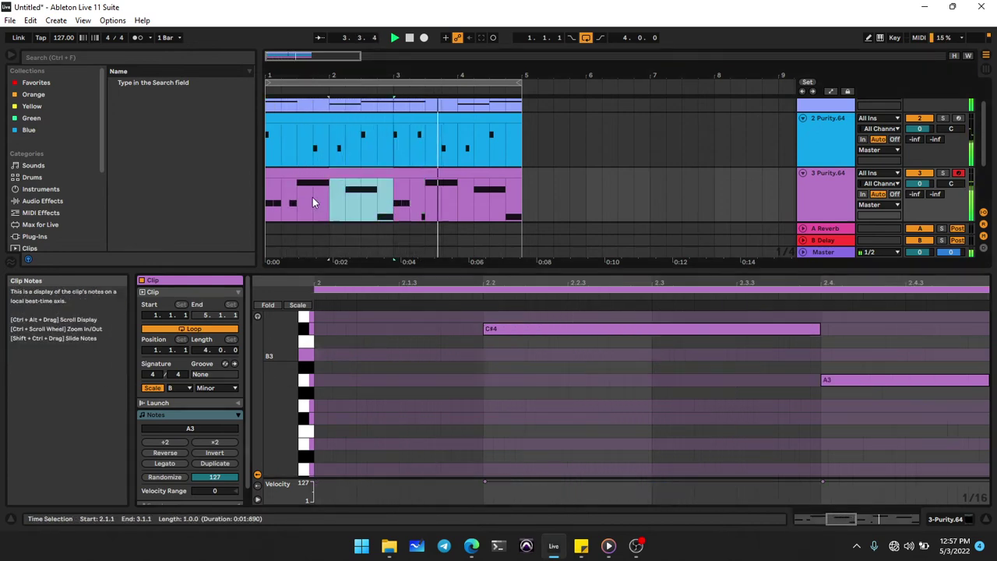
drag(394, 194, 522, 167)
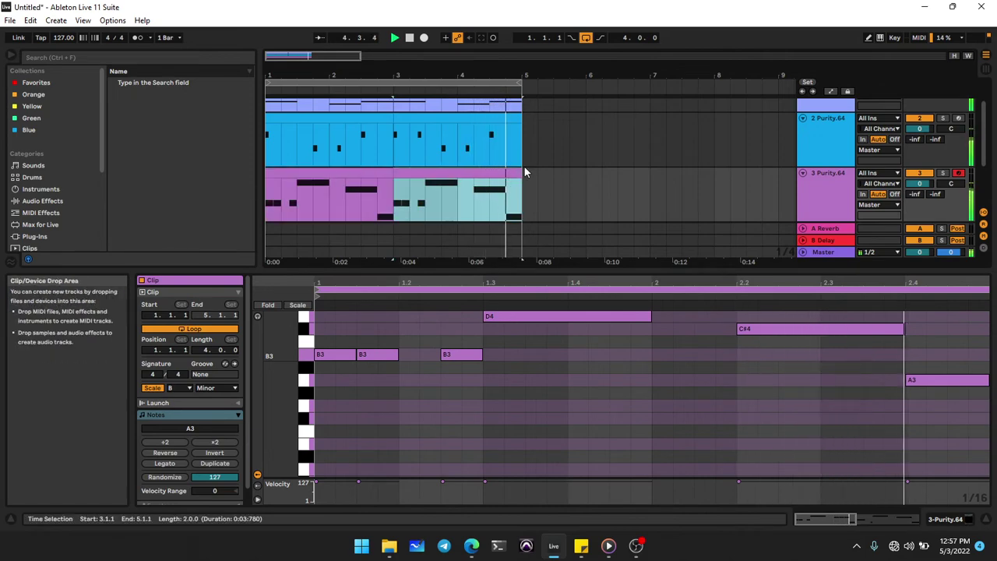
Step: Insert a new MIDI track directly below the third Purity.64 track
scroll(462, 178, down, 2)
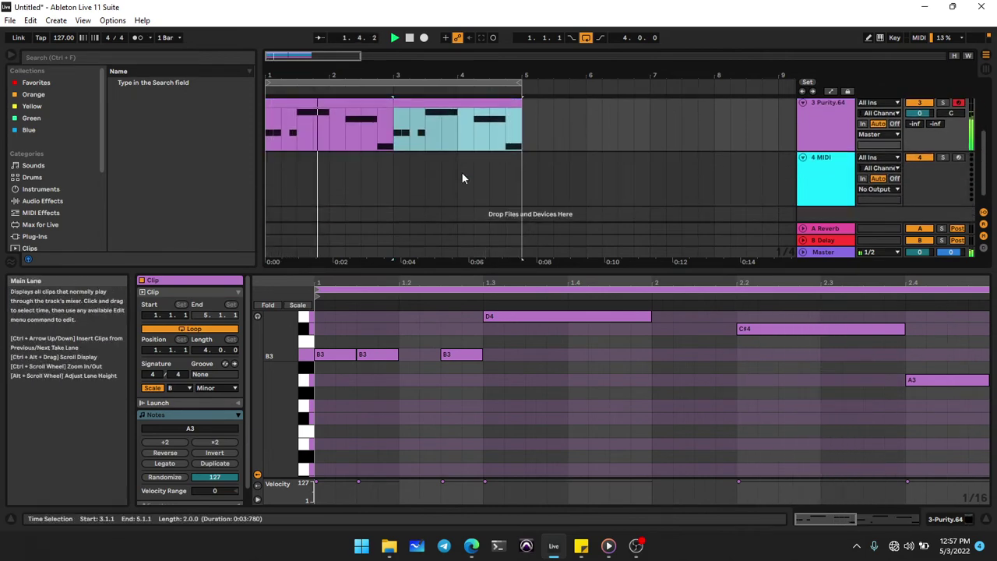
scroll(409, 167, up, 1)
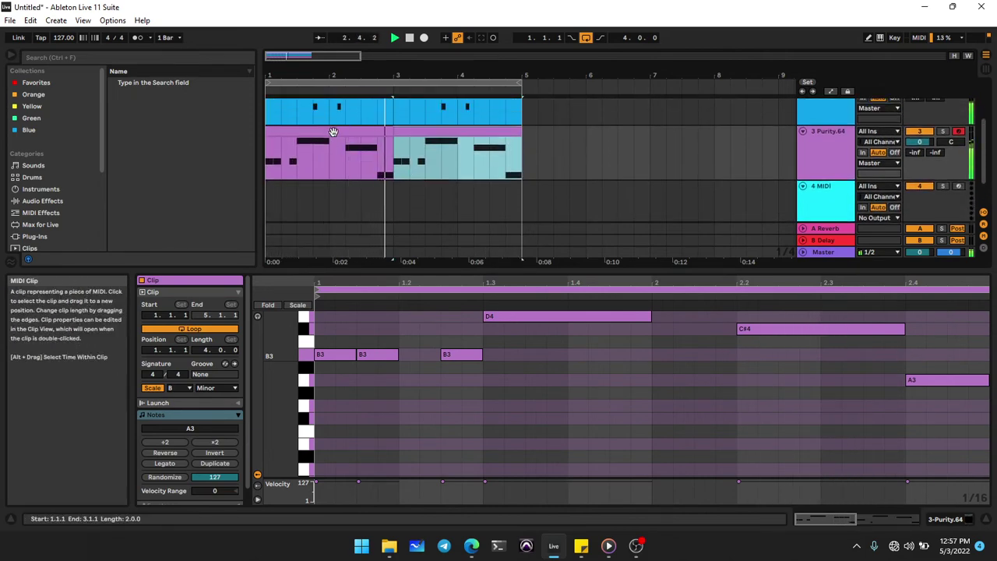
key(Down)
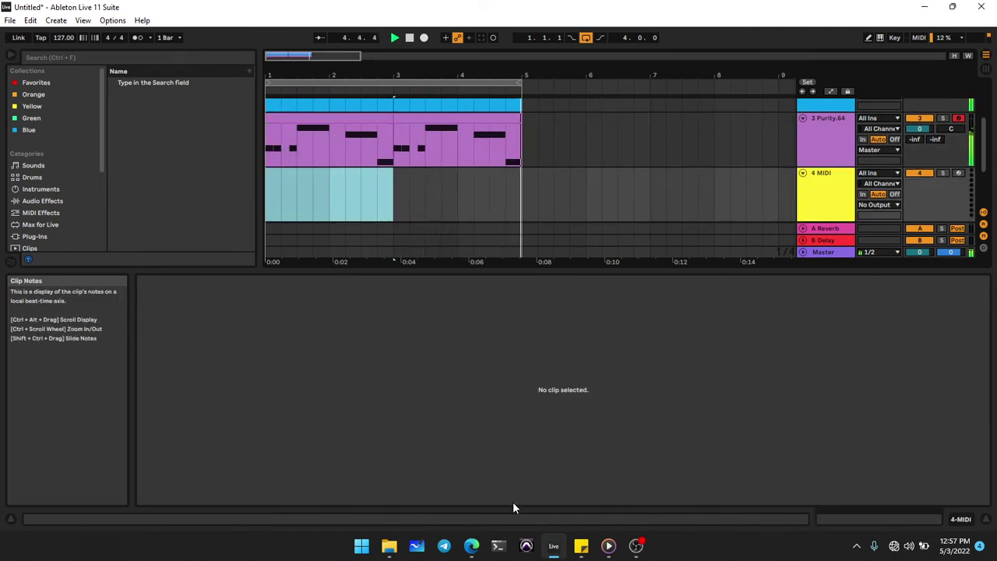
click(639, 550)
click(638, 549)
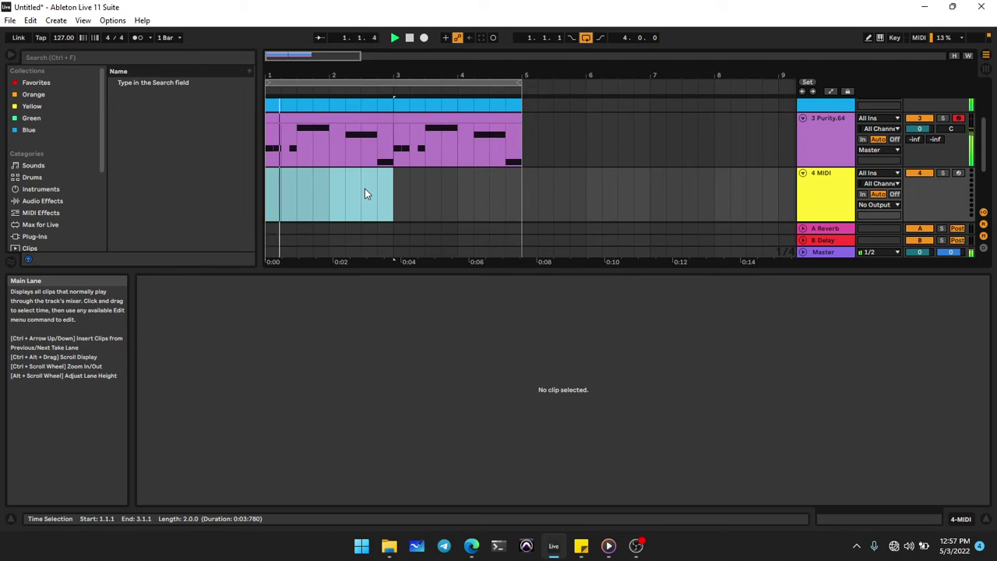
Step: Search the Orange collection for SNARE and expand the SOUTHSIDE_sample_pack folder
click(32, 82)
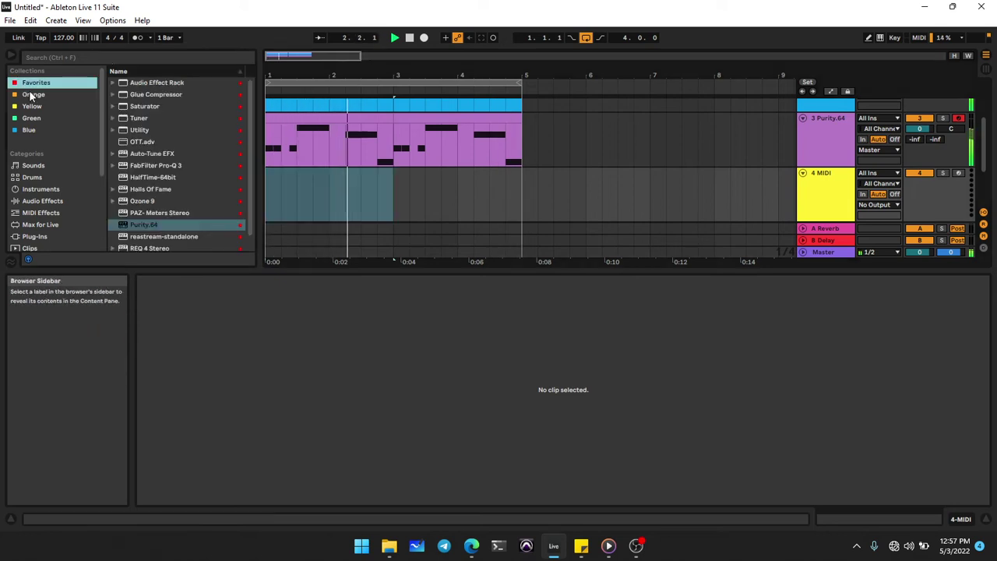
click(34, 94)
click(150, 57)
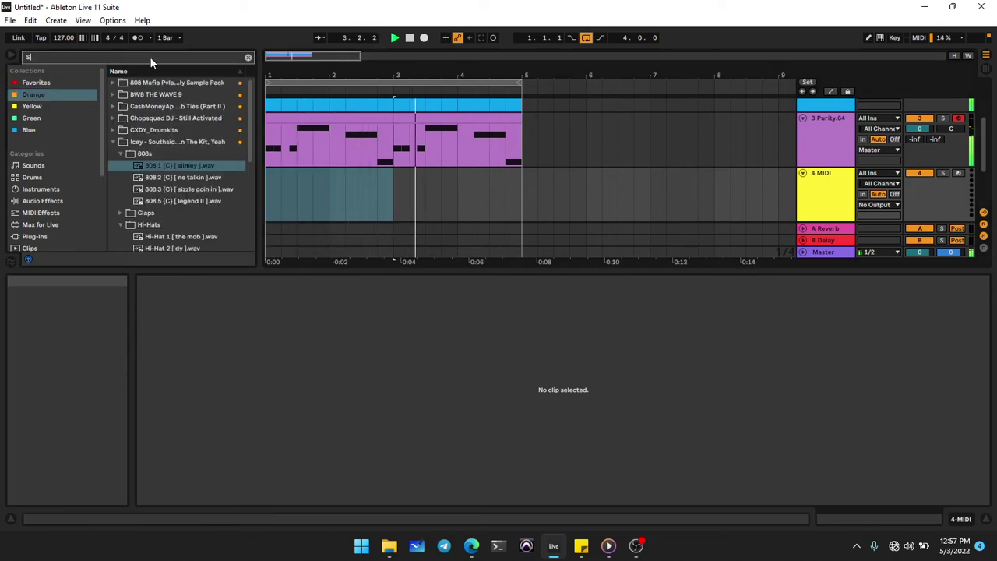
text(SNARE)
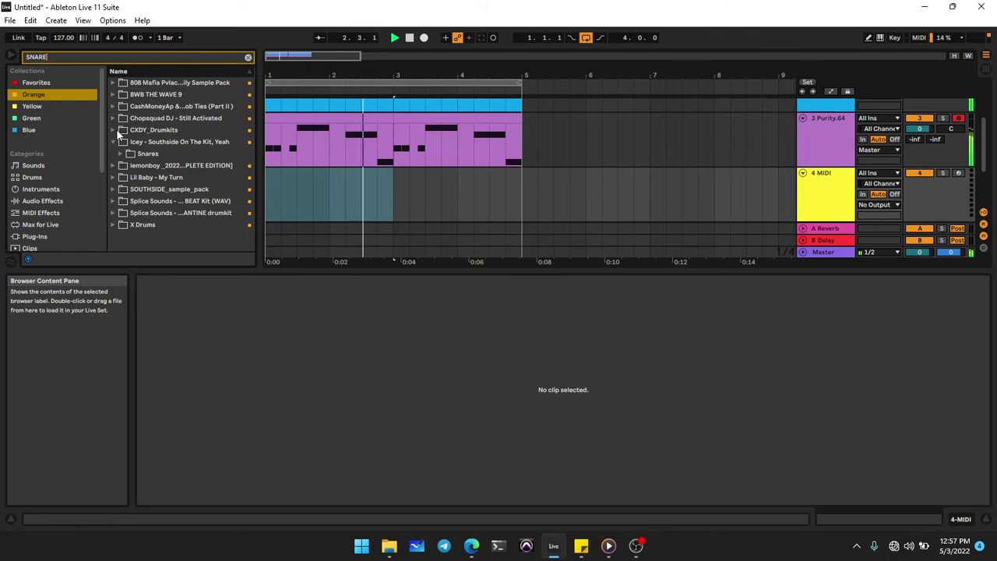
click(110, 190)
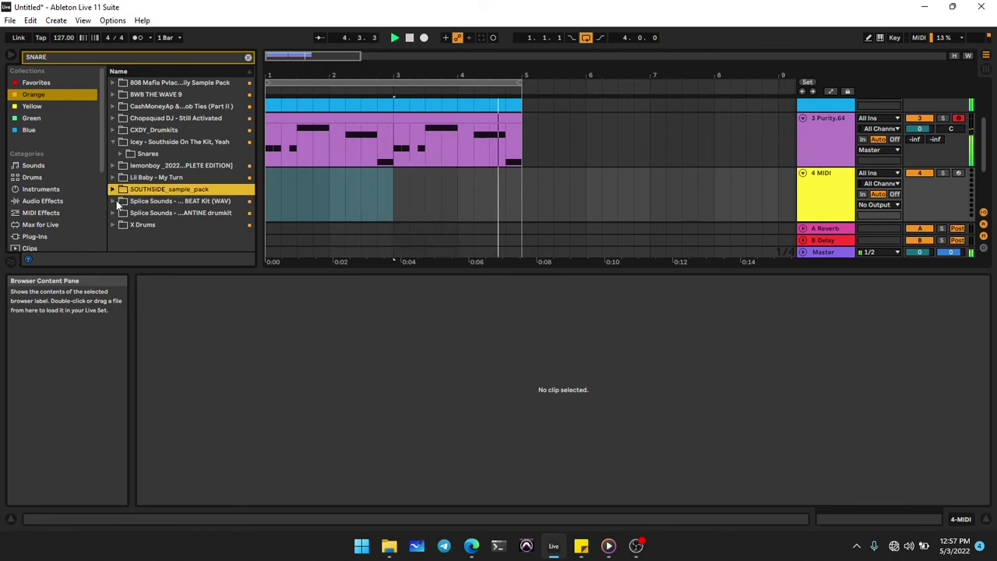
click(113, 189)
Step: Audition the SOUTHSIDE snares starting with SOUTHSIDE_snare_clap.wav and load the SOUTHSIDE_snare_machine_style sample onto the new track 4
click(156, 213)
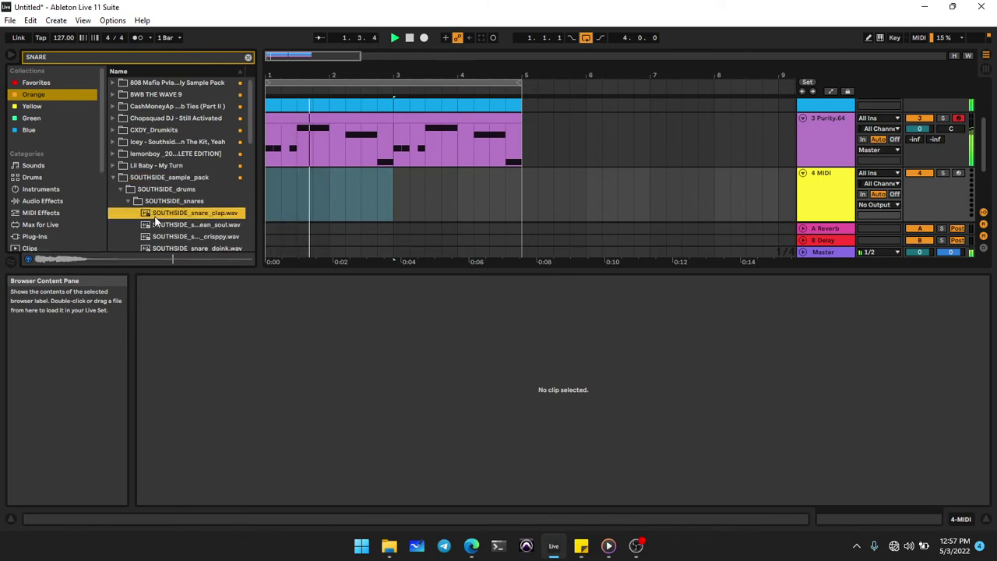
key(Down)
key(Down)
key(Down)
key(Down)
key(Down)
key(Down)
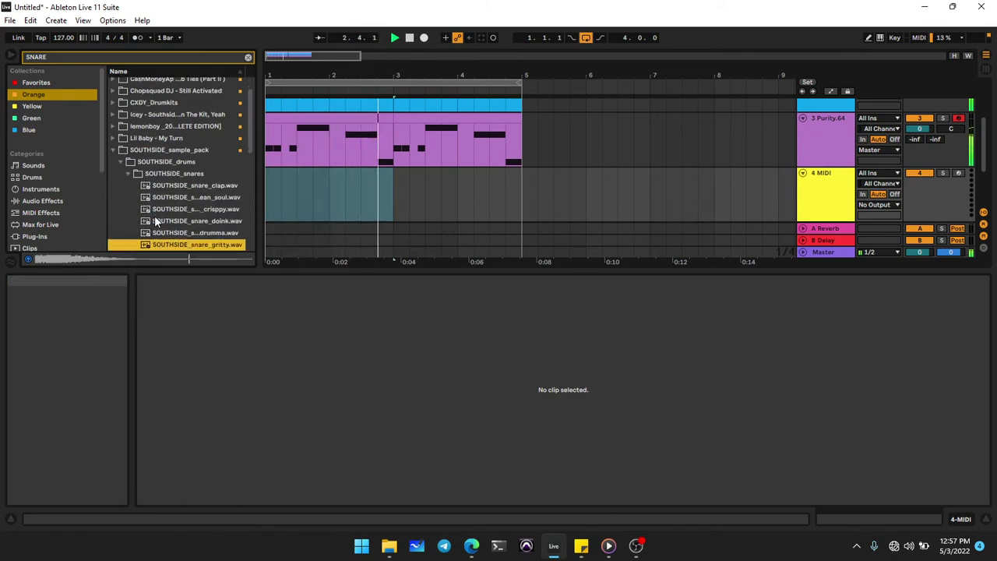
key(Down)
key(Down)
key(Down)
key(Down)
key(Down)
key(Down)
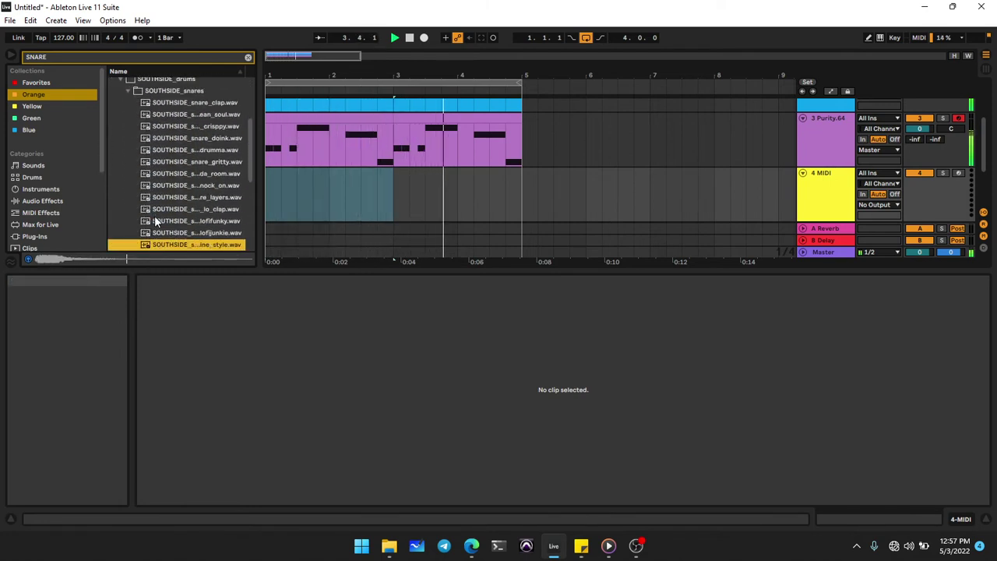
key(Return)
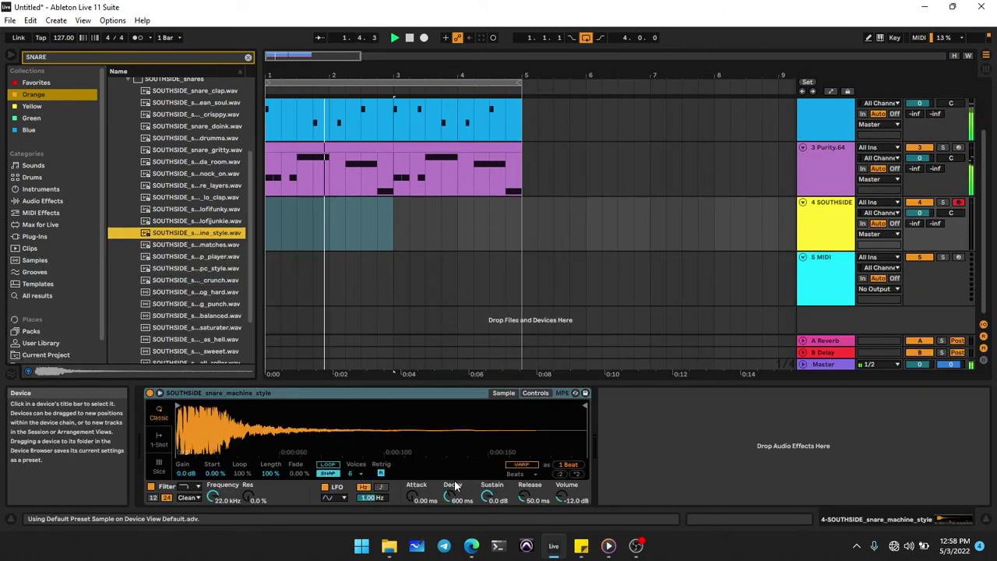
Step: Create an empty four-bar MIDI clip on the snare track from 1.1.1 to 5.1.1
click(473, 222)
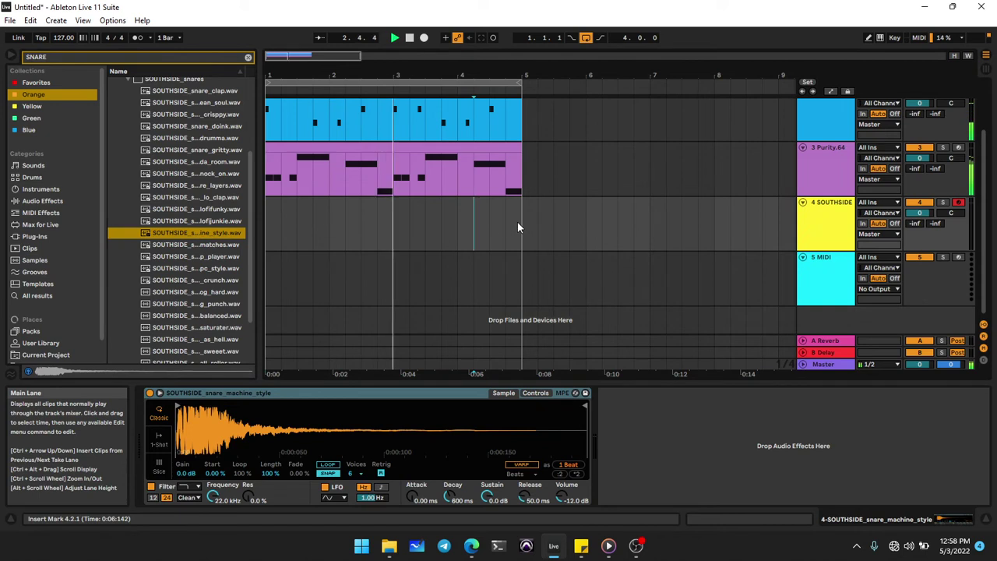
drag(520, 223, 231, 202)
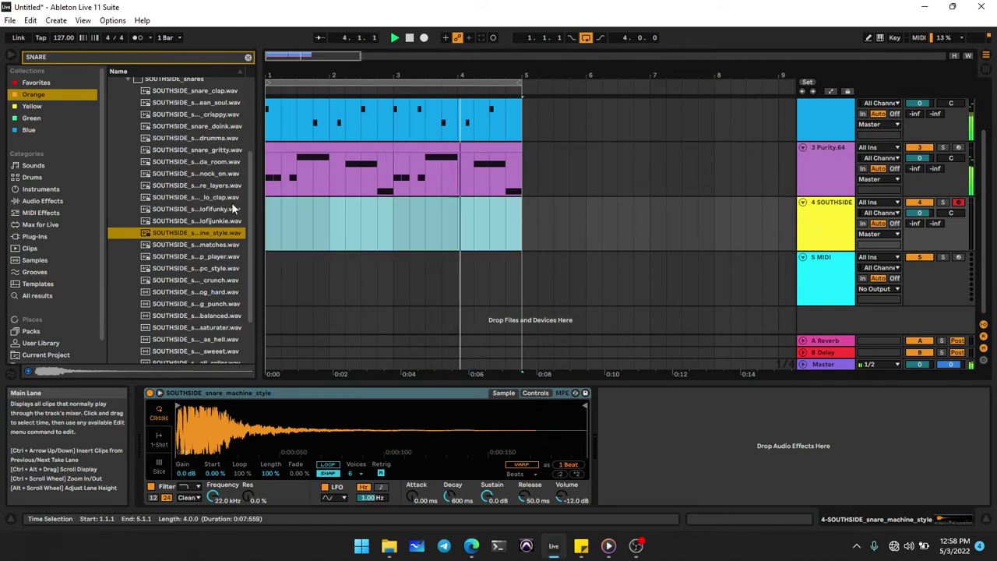
key(ctrl+shift+m)
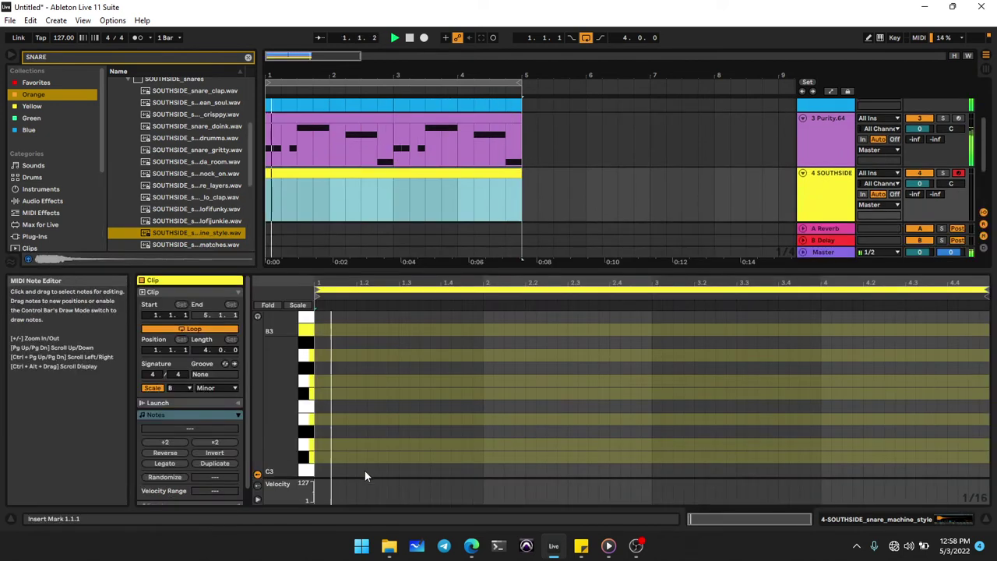
Step: Add a sixteenth-note C#3 snare hit at 1.3.1 and duplicate the bar so beat 3 is hit in all four bars
double_click(402, 456)
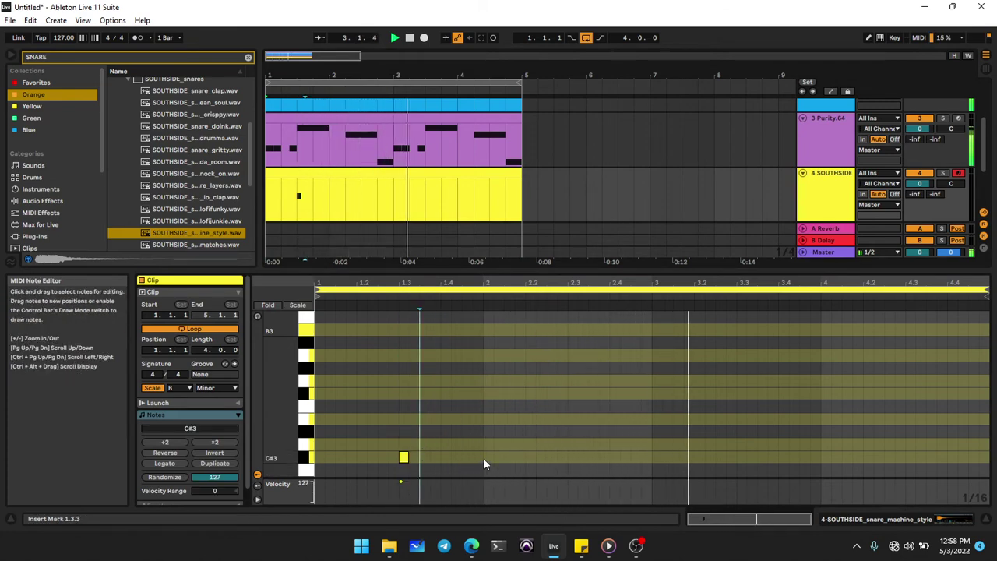
drag(483, 459, 211, 438)
key(ctrl+d)
key(ctrl+d)
key(ctrl+d)
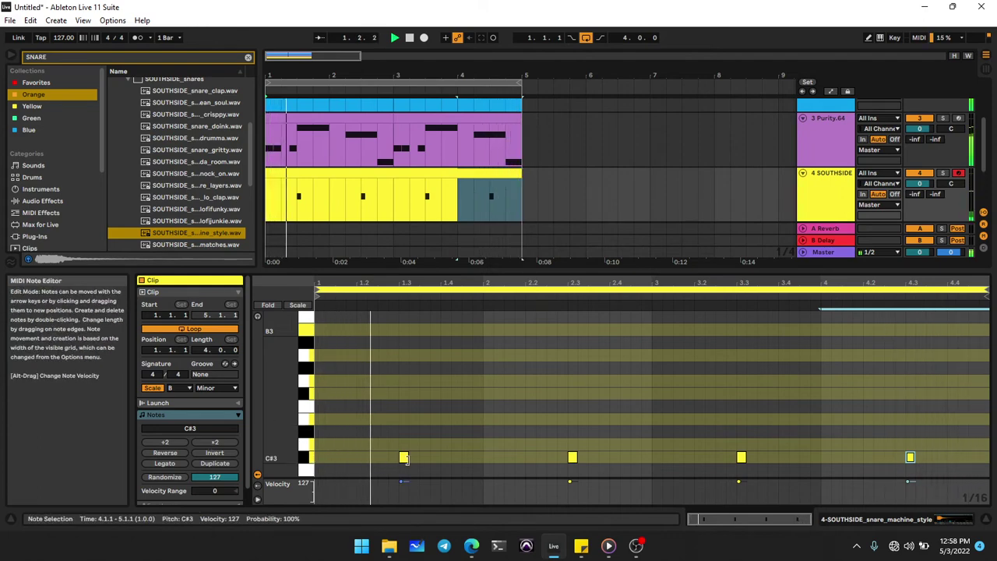
Step: Duplicate the bar 3 snare hit to add extra C#3 hits at 3.4.1 and 4.1.3
click(404, 458)
click(742, 458)
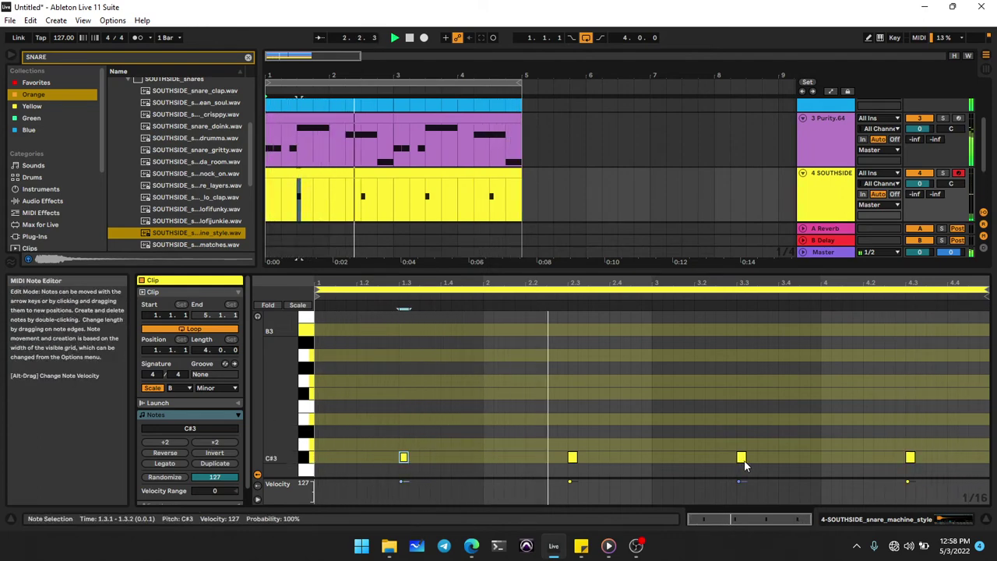
key(ctrl+d)
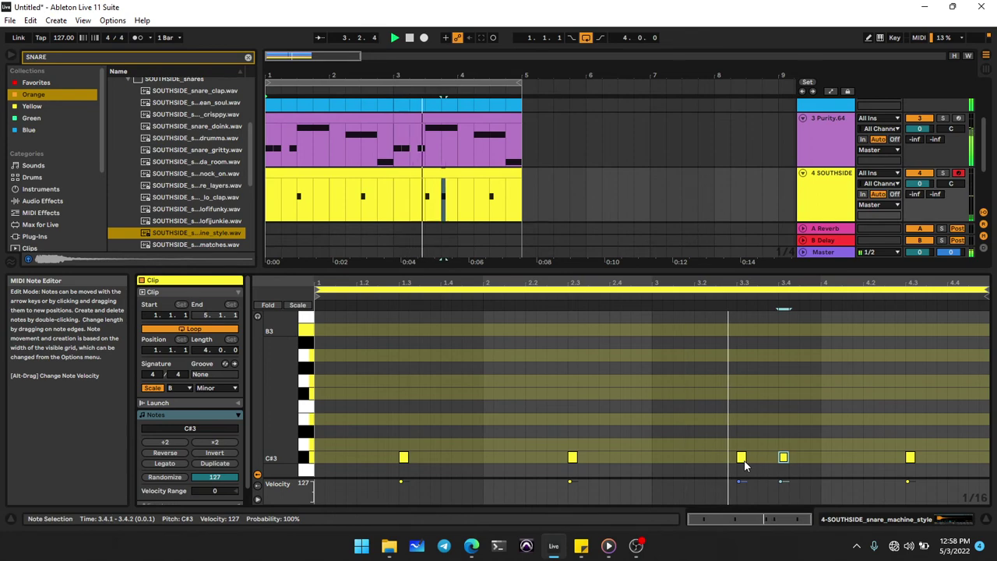
key(Left)
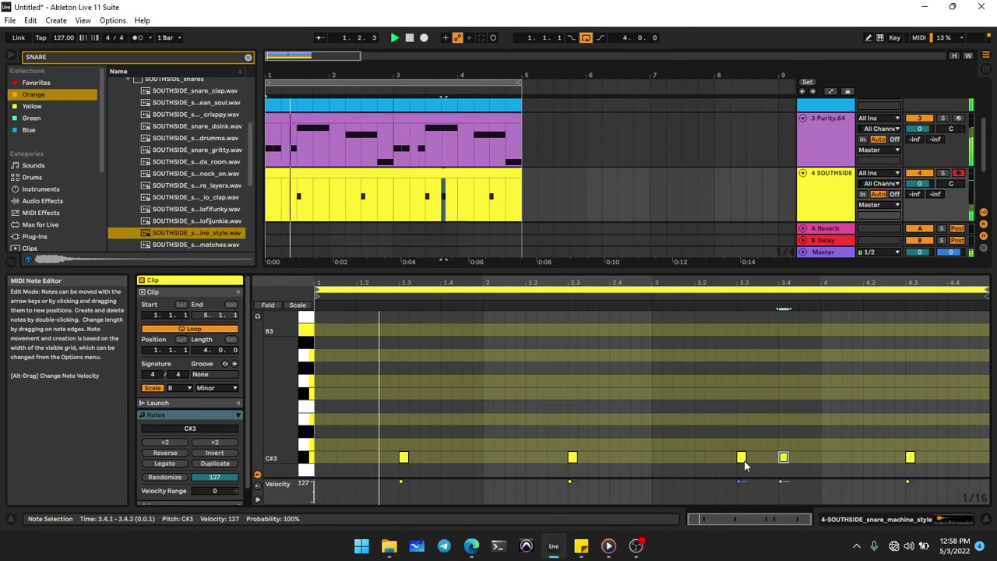
key(ctrl+d)
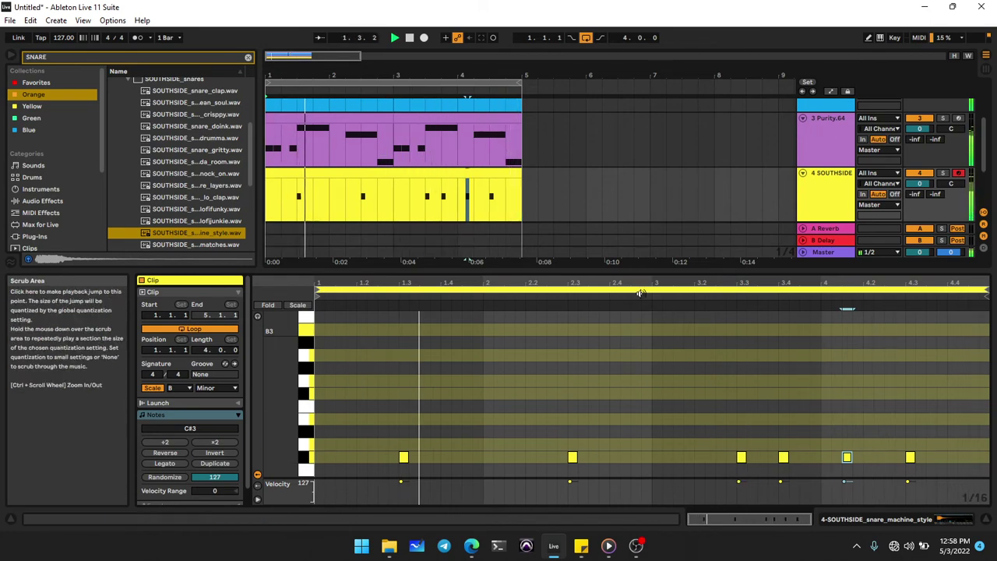
Step: Insert a new MIDI track below the snare track and search the Orange collection for hi hat
click(430, 172)
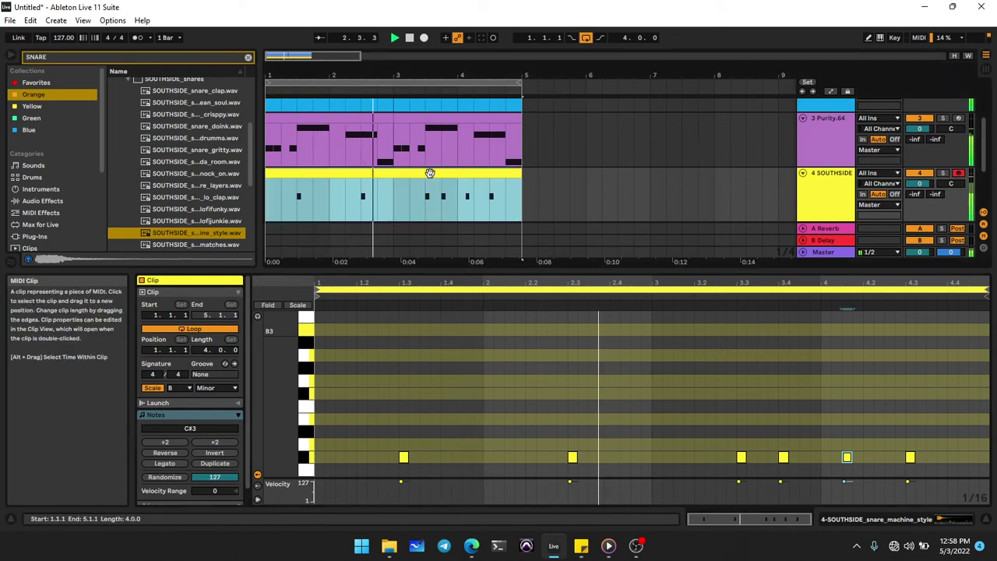
key(ctrl+shift+t)
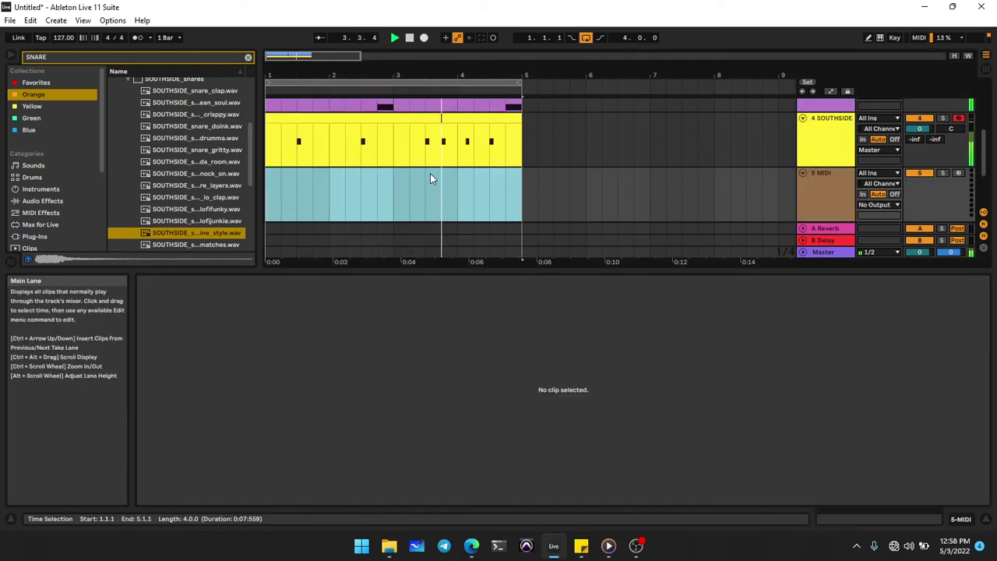
click(120, 55)
text(hi)
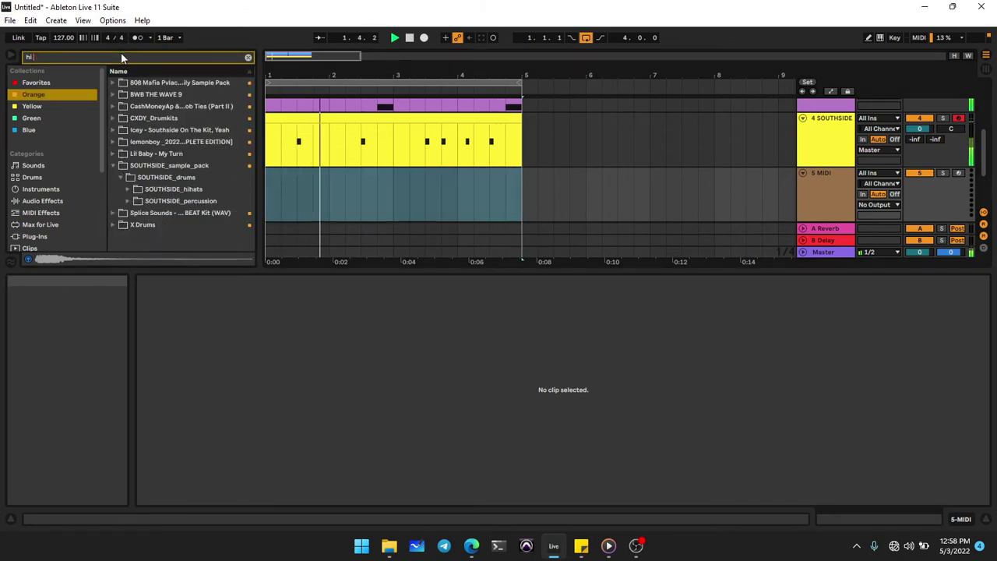
text( hat)
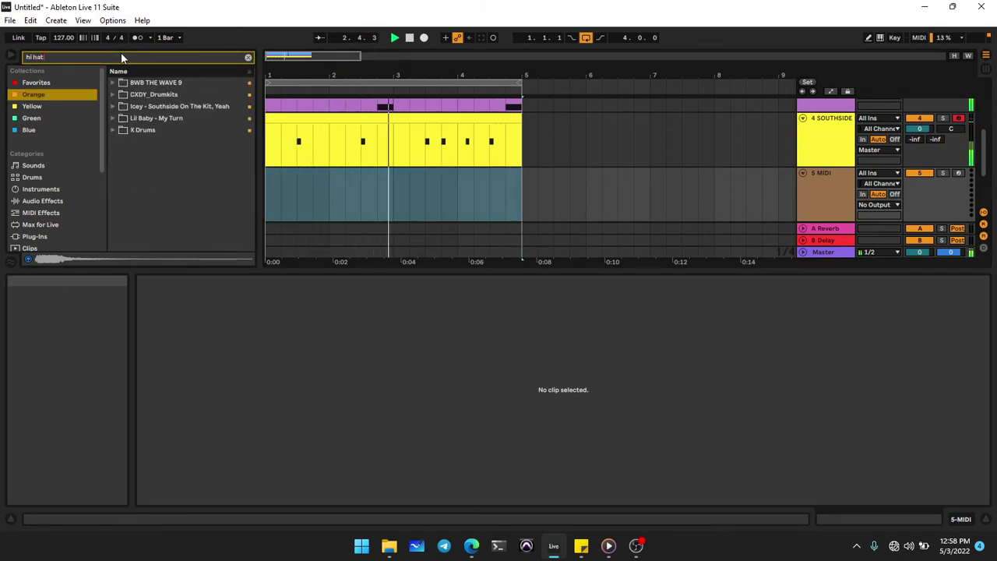
Step: Look for hi-hats in Lil Baby - My Turn and CXDY_Drumkits, auditioning Hi Hat [ Deedot ].wav
click(113, 119)
click(120, 130)
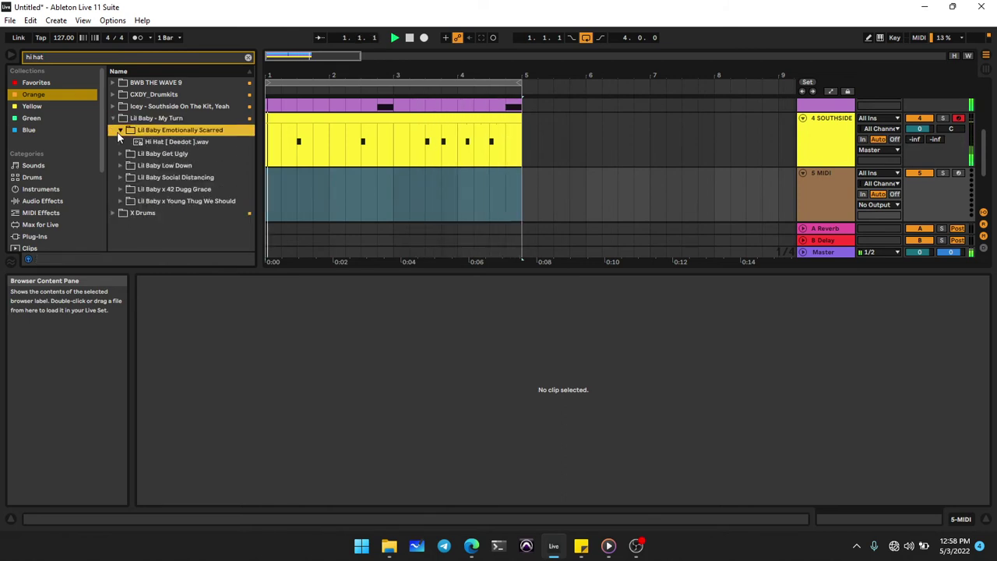
click(148, 143)
click(113, 94)
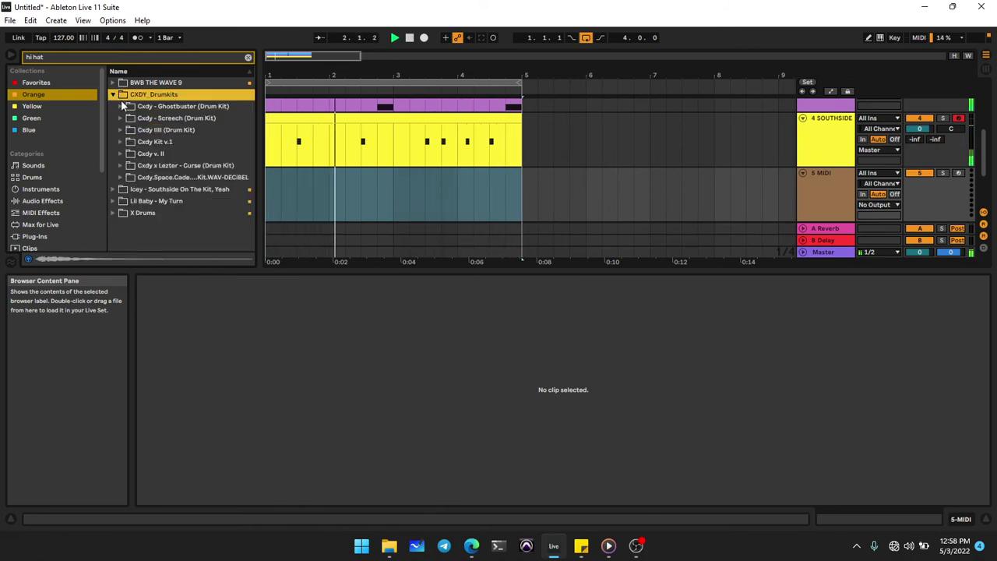
click(114, 95)
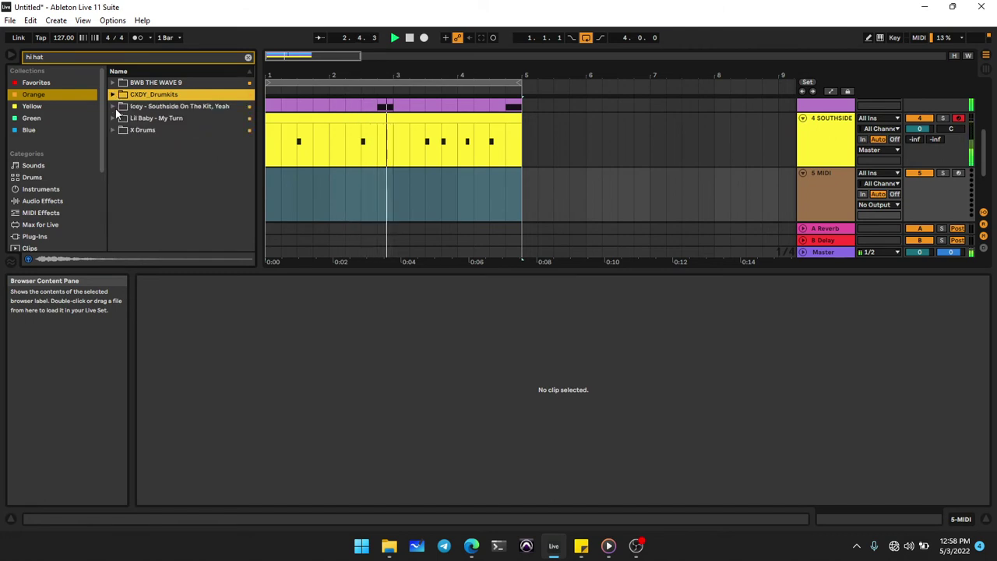
Step: Clear the hi hat search and open SOUTHSIDE_closed_hihats inside the SOUTHSIDE_sample_pack drums
click(248, 58)
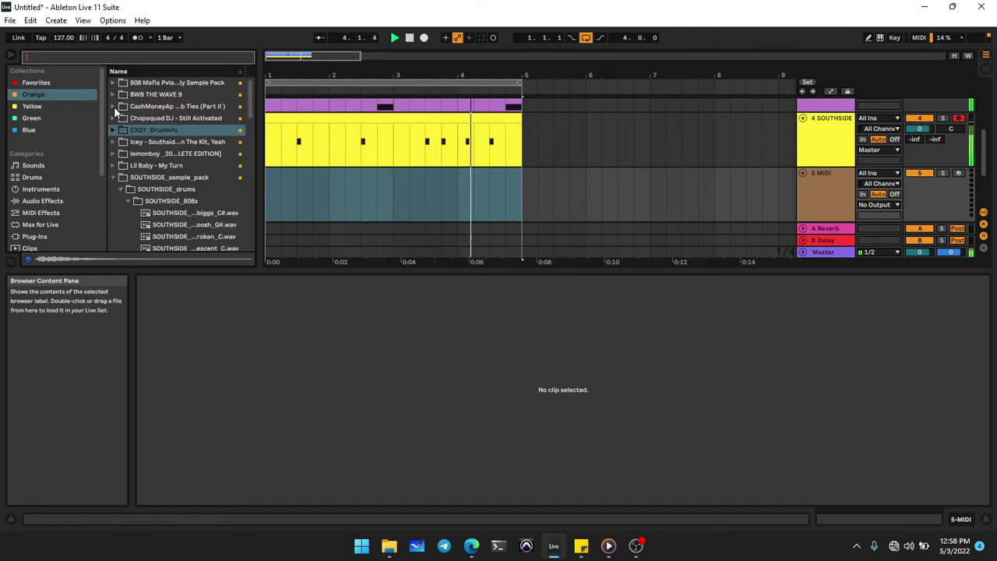
click(113, 176)
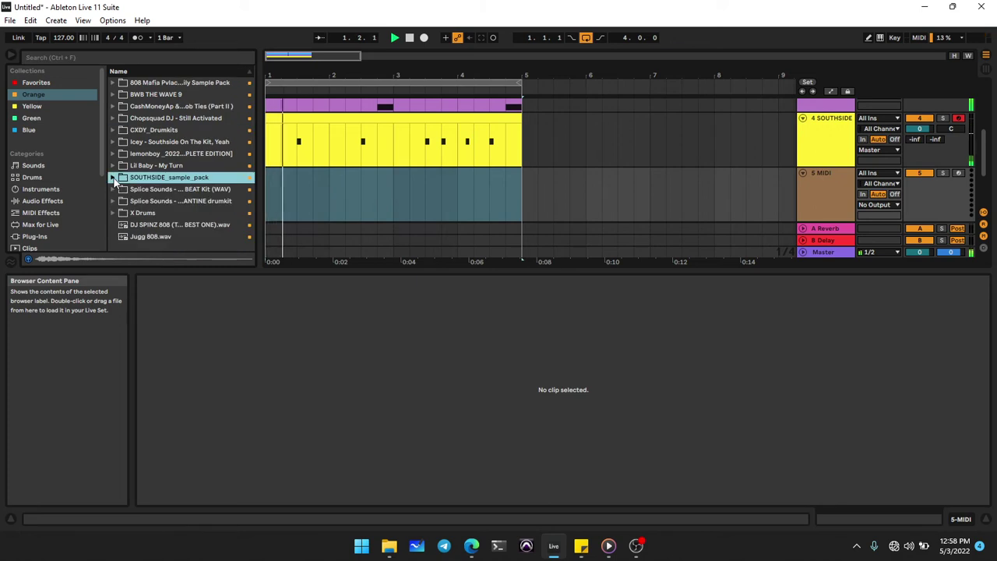
click(112, 182)
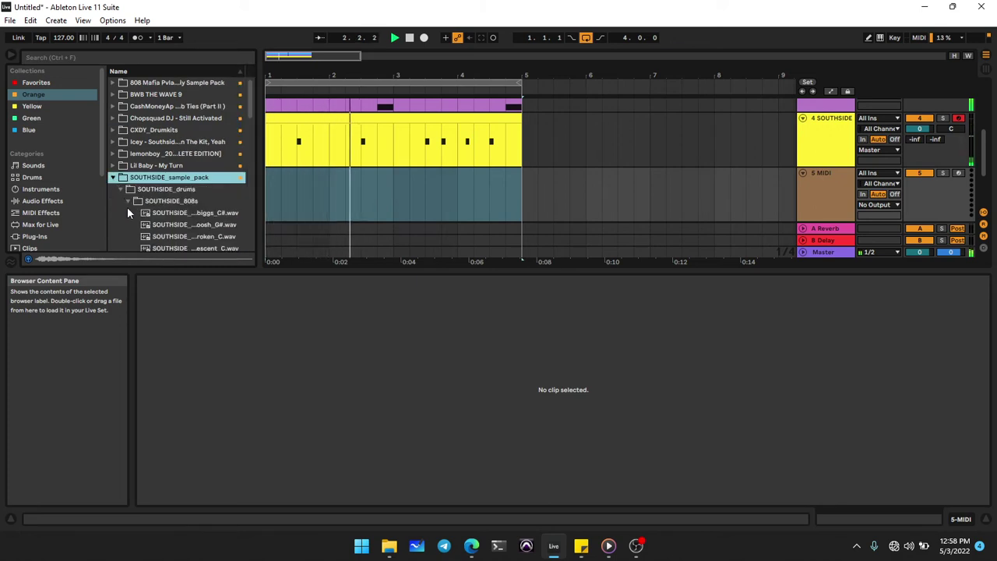
click(129, 201)
scroll(137, 218, down, 1)
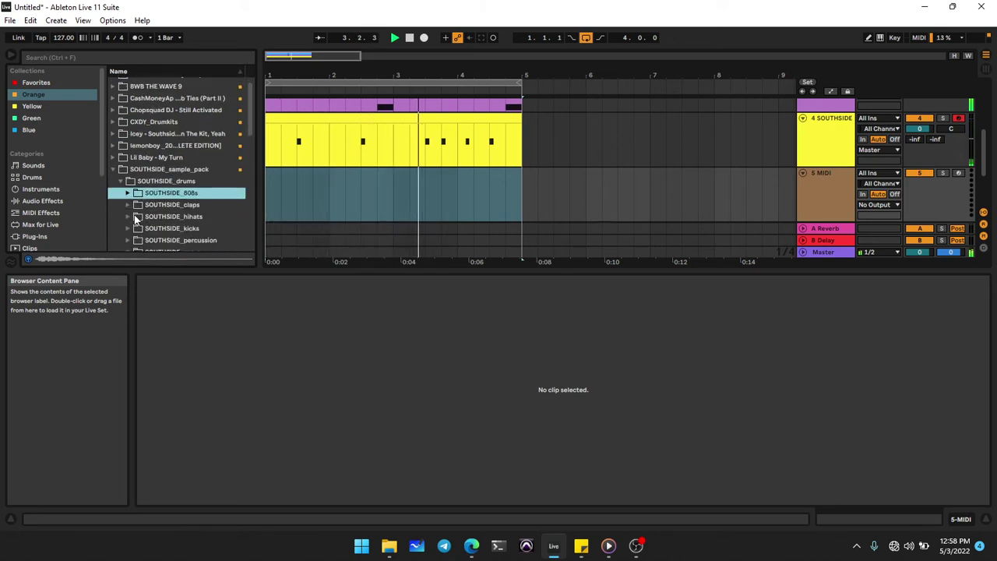
click(128, 217)
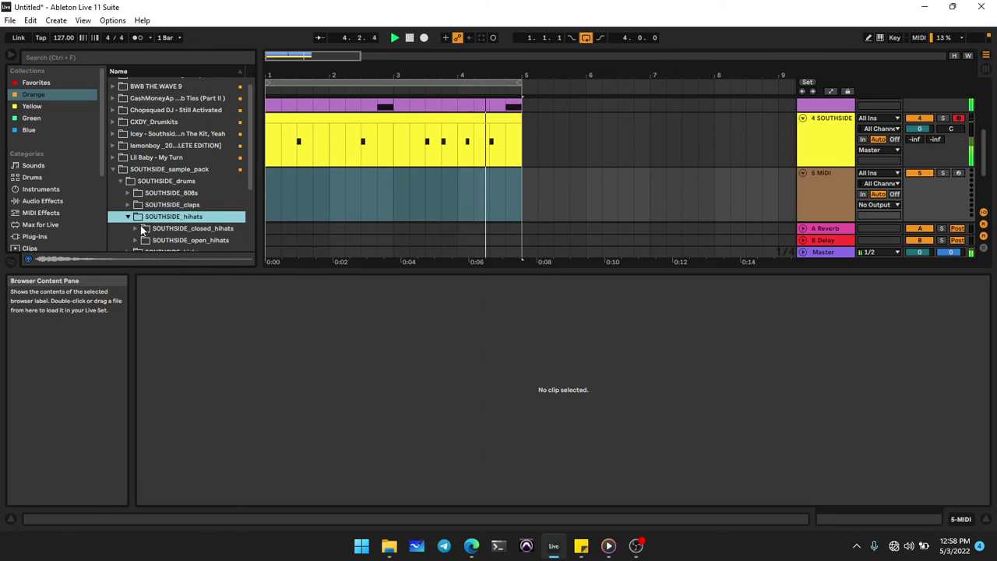
click(138, 228)
scroll(142, 214, down, 1)
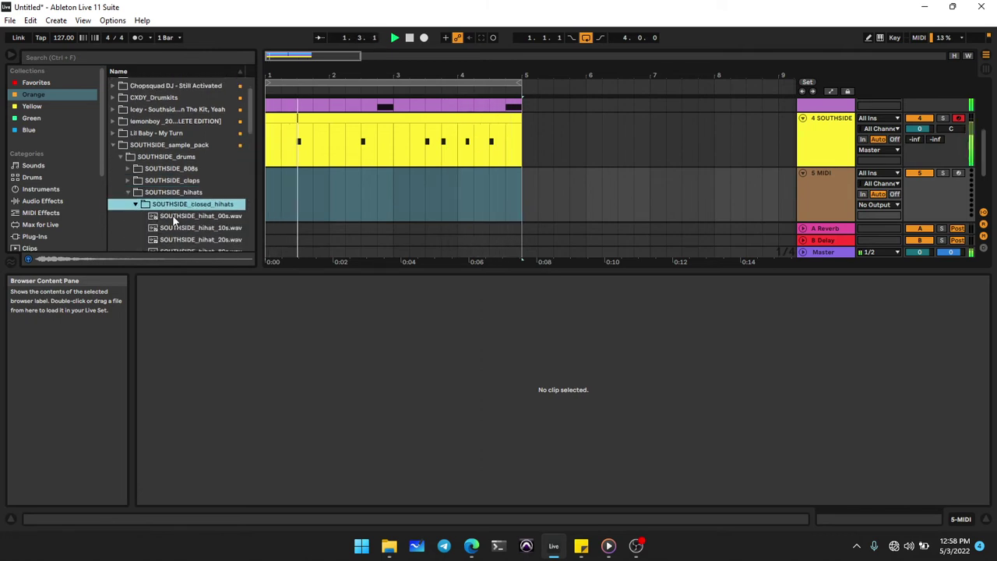
Step: Audition the closed hi-hat samples in SOUTHSIDE_closed_hihats, from the 00s hat through the clubber hat
click(173, 218)
key(Down)
key(Down)
key(Down)
click(174, 221)
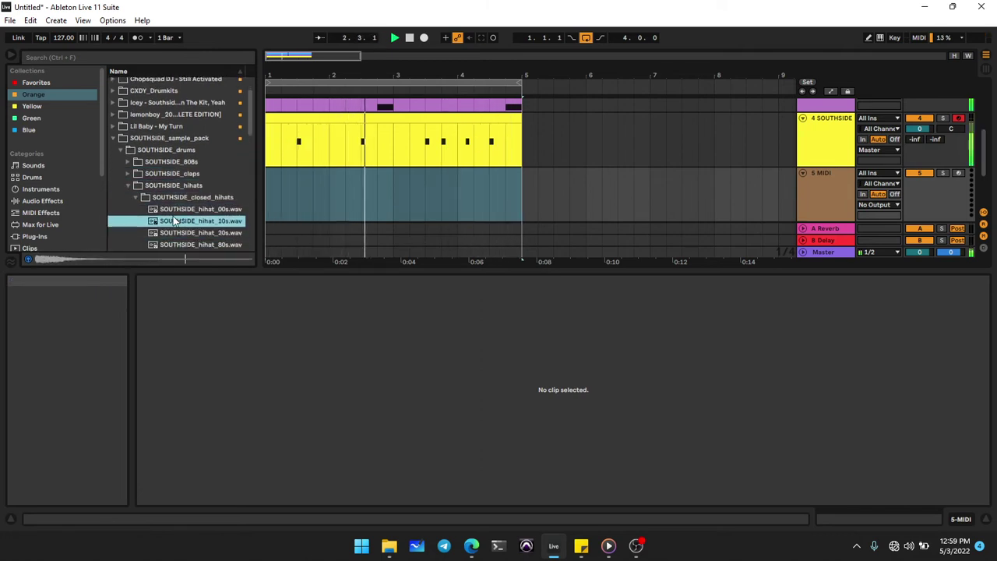
key(Down)
key(Down)
key(Down)
key(Down)
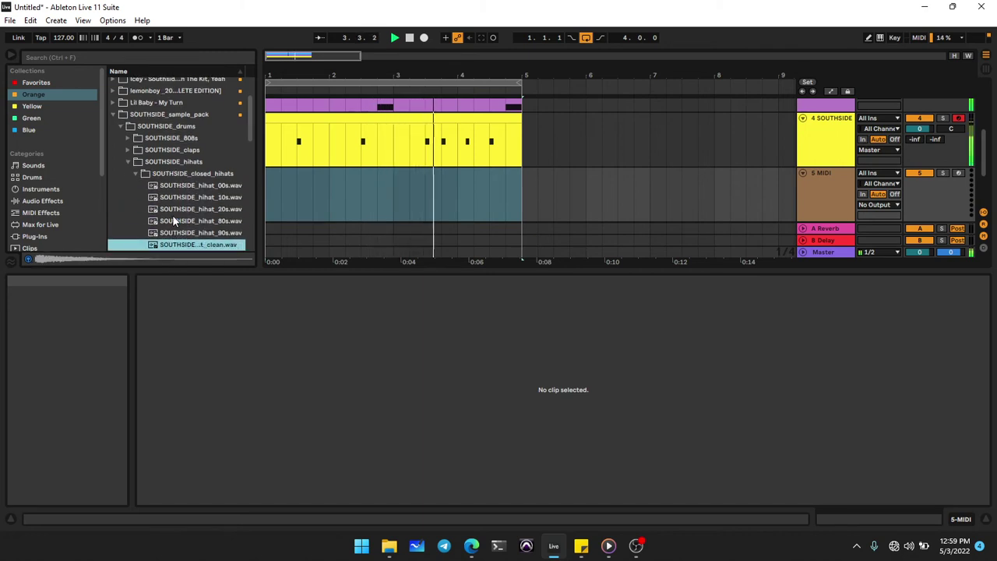
key(Down)
key(Down)
key(Down)
key(Up)
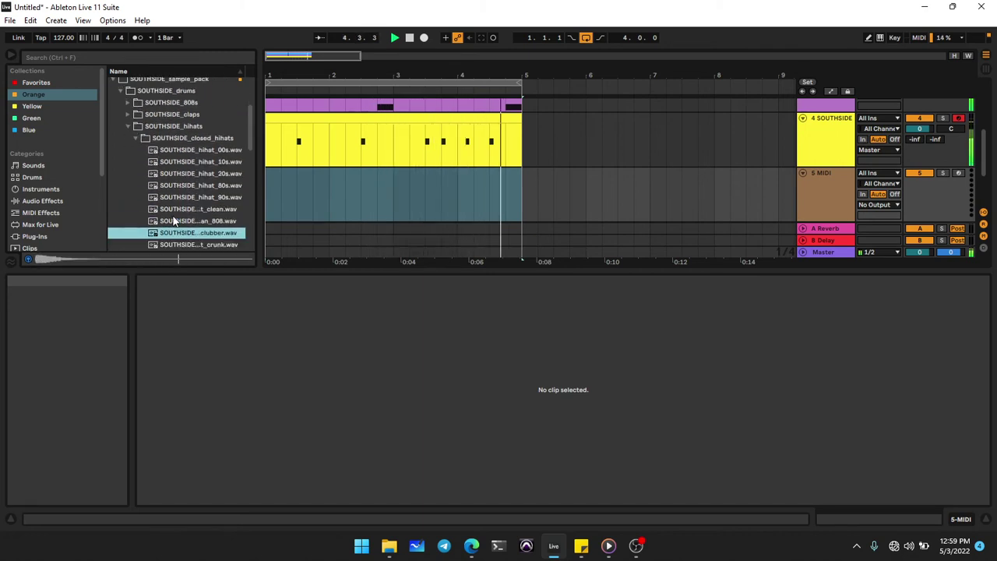
Step: Load SOUTHSIDE_hihat_clubber.wav onto the fifth track and limit its sampler to 1 voice
key(Return)
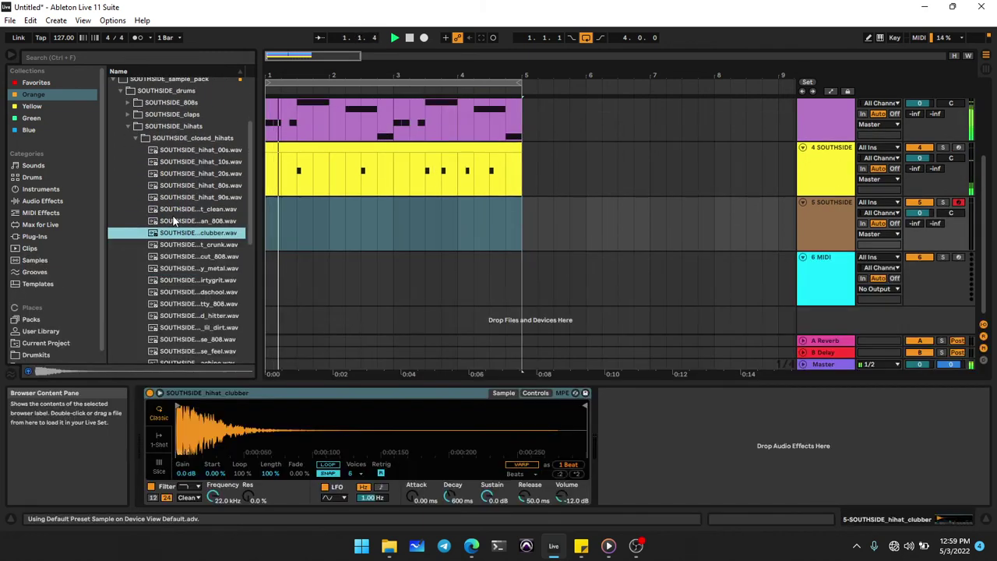
click(360, 472)
click(360, 337)
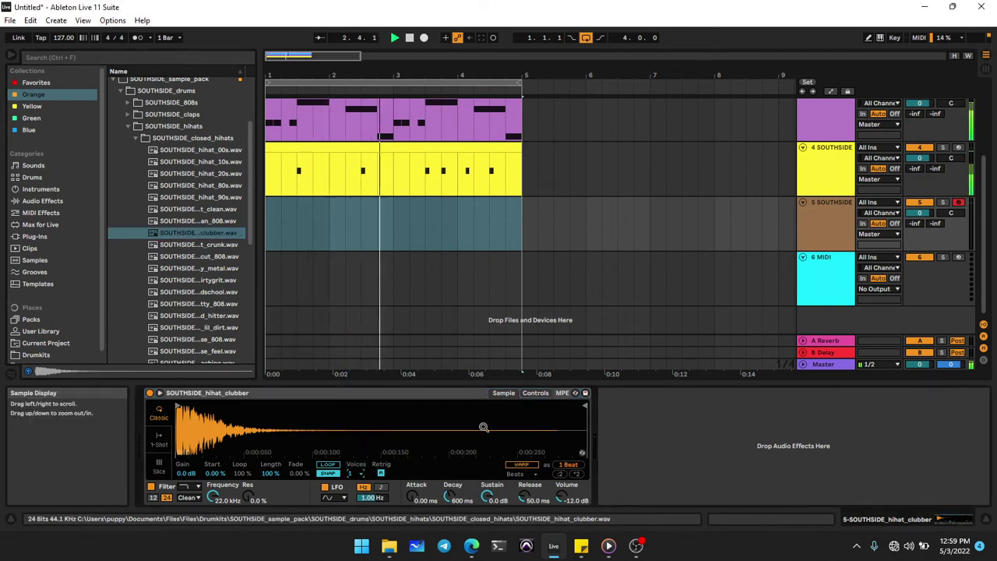
Step: Create a four-bar clip on the hi-hat track with a sixteenth-note C3 hit at 1.1.1, velocity 127
double_click(446, 247)
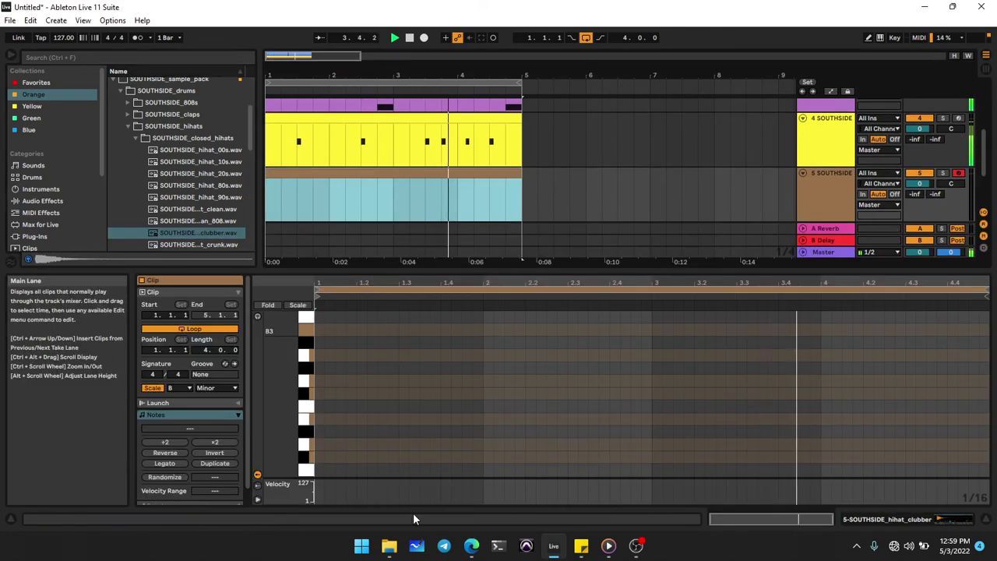
double_click(318, 458)
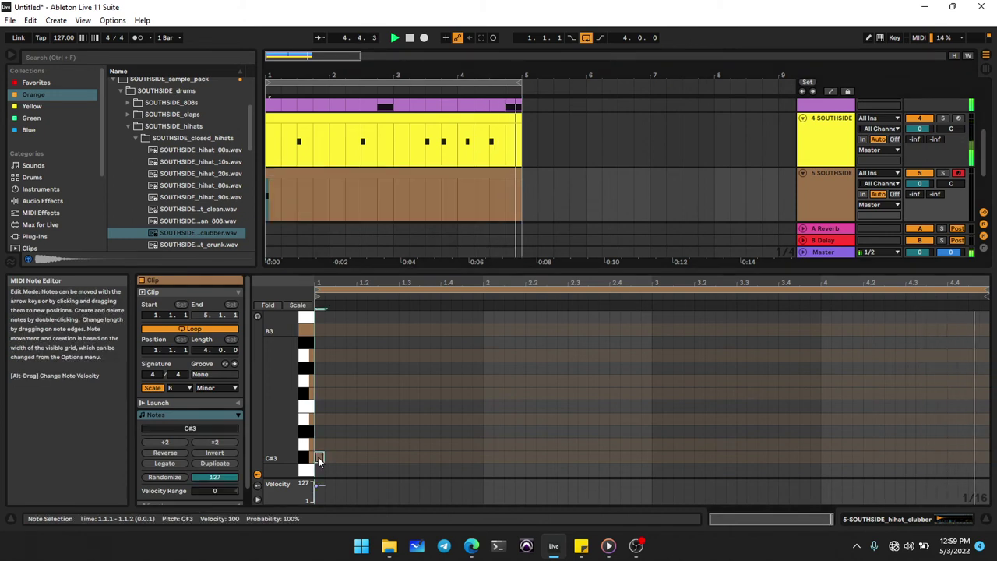
key(Up)
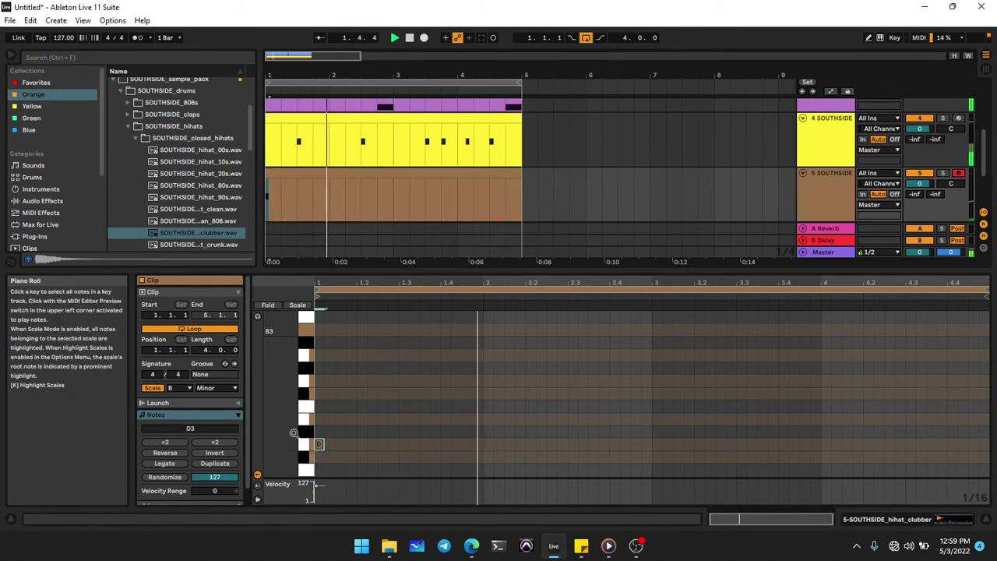
key(Down)
key(Down)
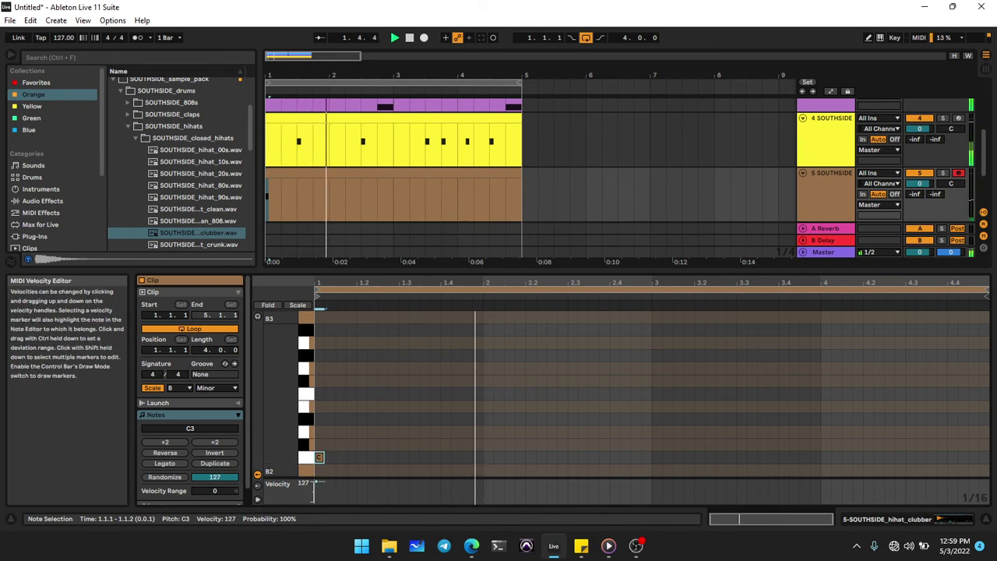
drag(318, 489, 317, 485)
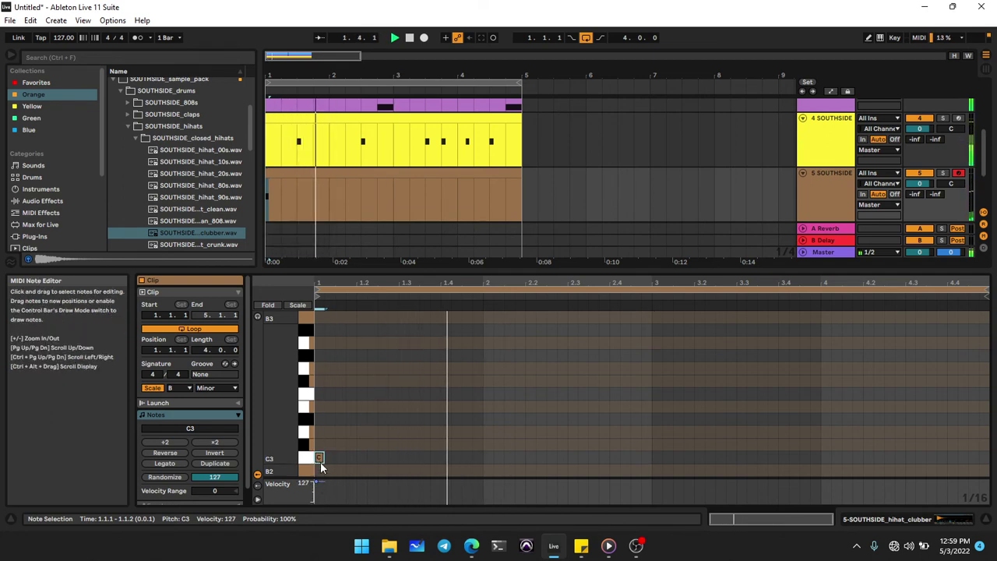
Step: Duplicate the C3 hi-hat hit to 1.1.3, 1.2.3, 1.3.3, 1.4.1 and 1.4.3
key(ctrl+d)
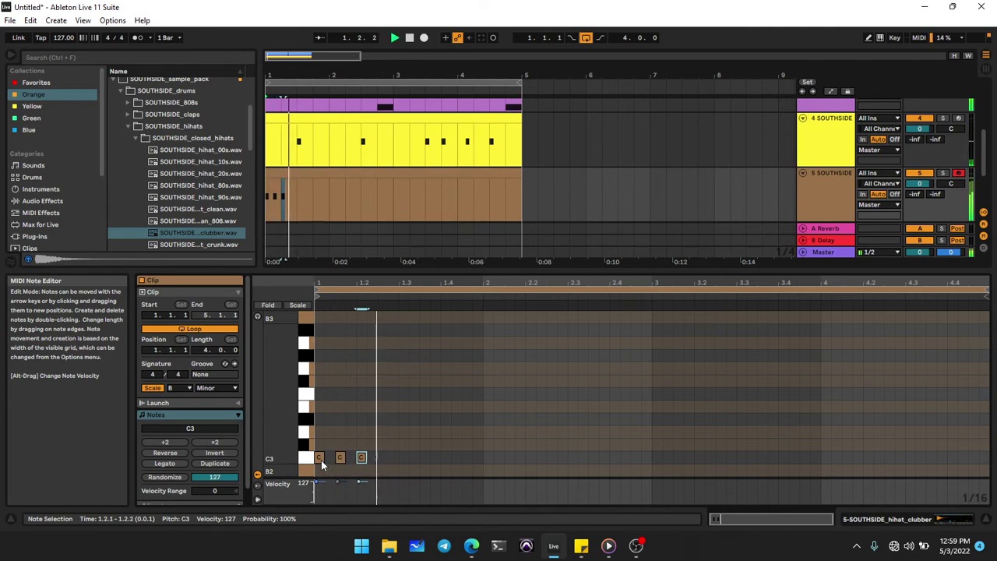
key(a)
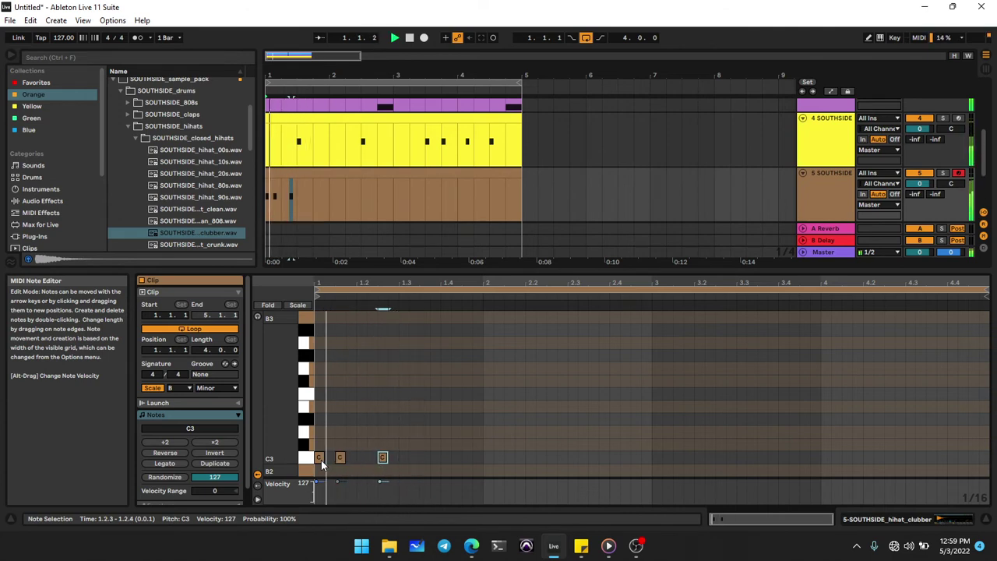
key(a)
key(a)
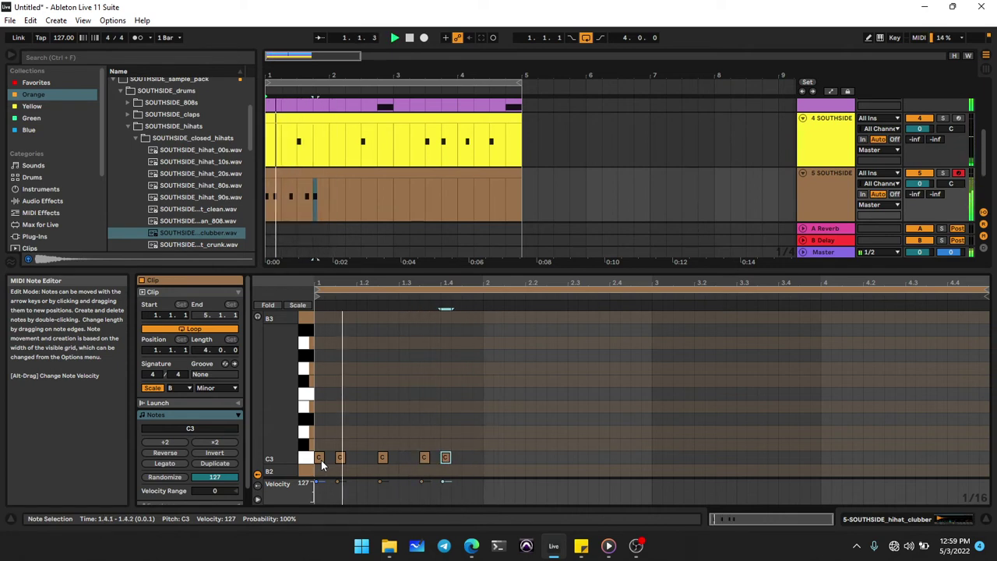
key(a)
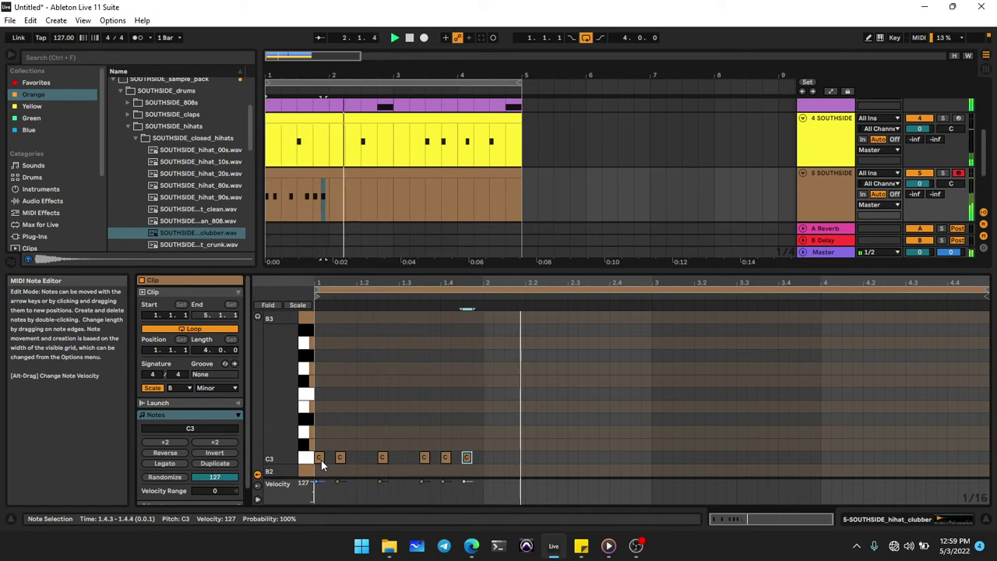
Step: Duplicate the one-bar hi-hat pattern so it repeats from the start of bars 2, 3 and 4
key(ctrl+a)
key(ctrl+d)
key(ctrl+d)
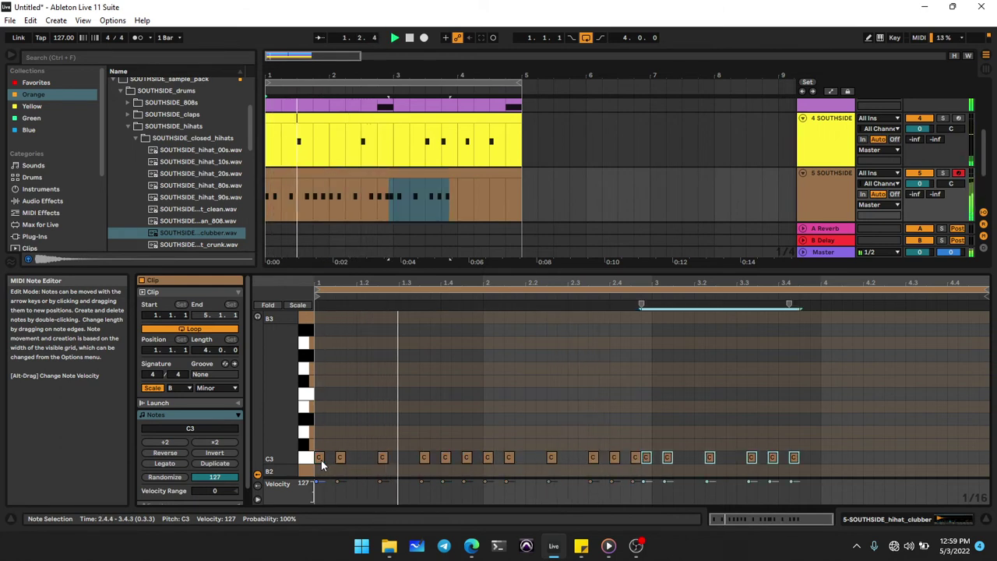
key(ctrl+d)
key(ctrl+d)
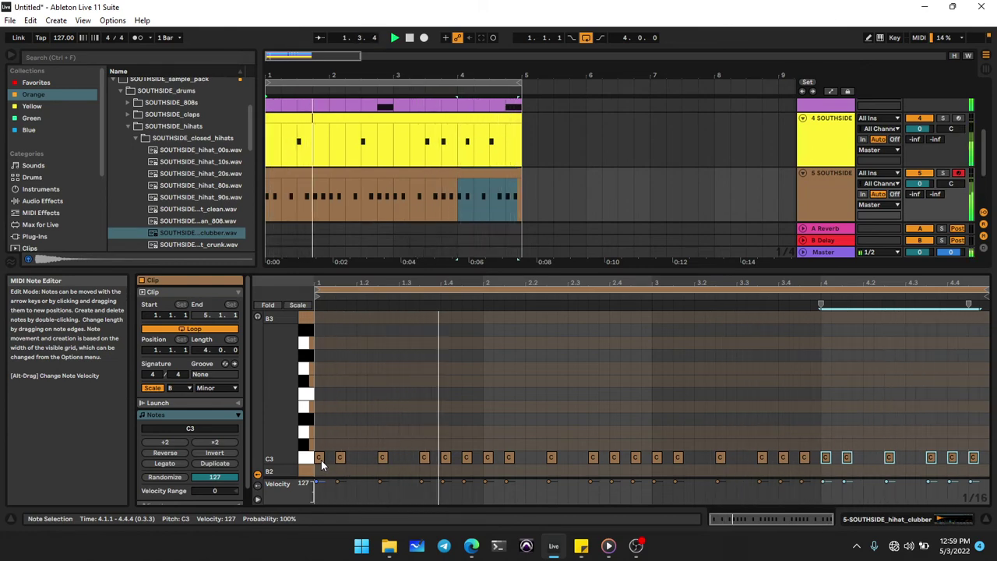
Step: Replace the hi-hat sample with SOUTHSIDE_hihat_clean.wav and limit its sampler to 1 voice
click(205, 210)
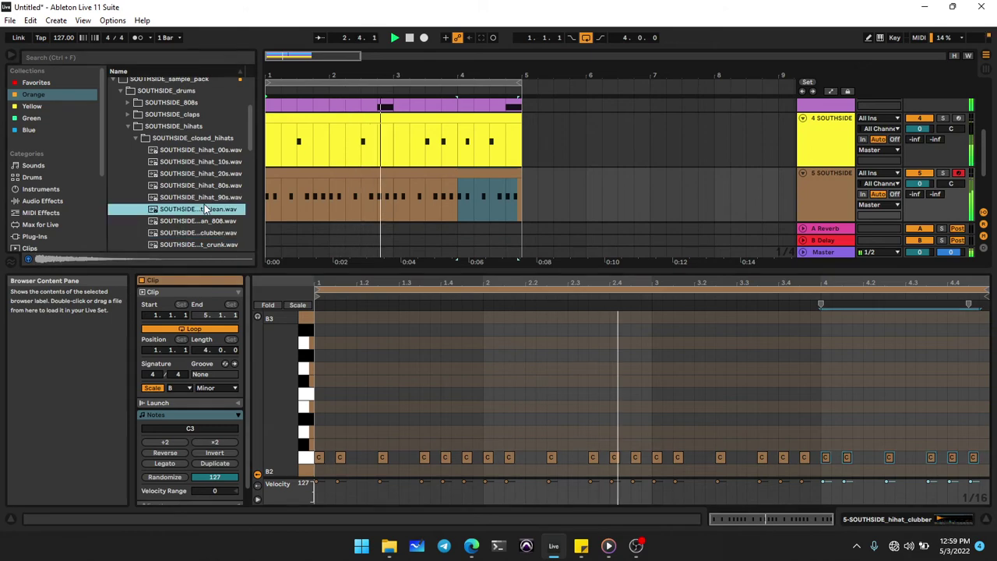
double_click(205, 211)
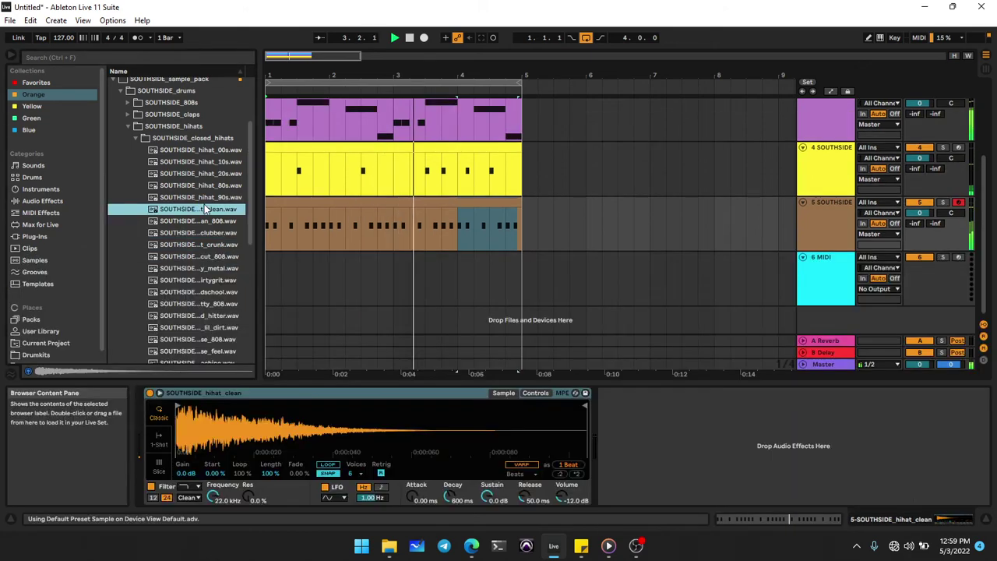
click(361, 477)
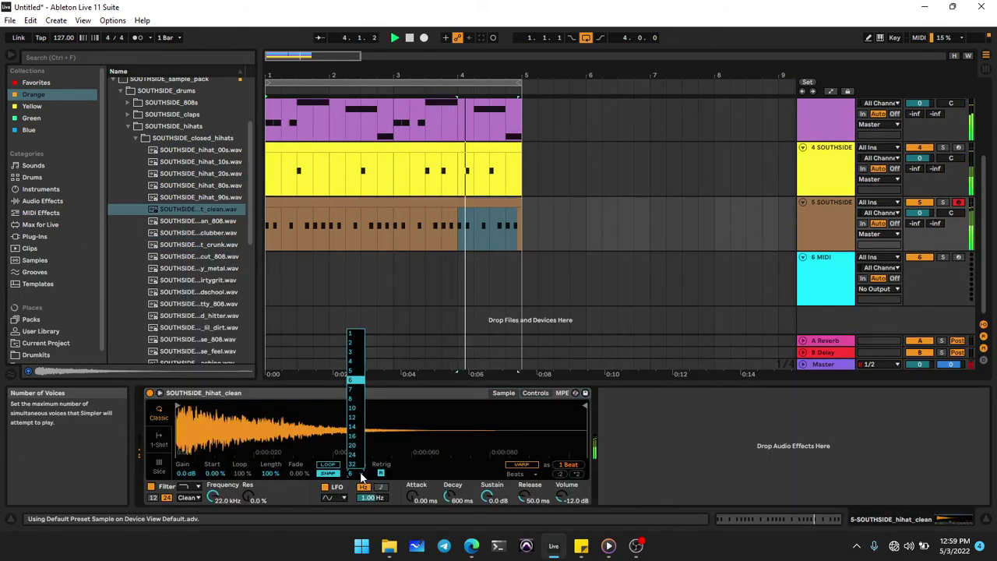
click(353, 334)
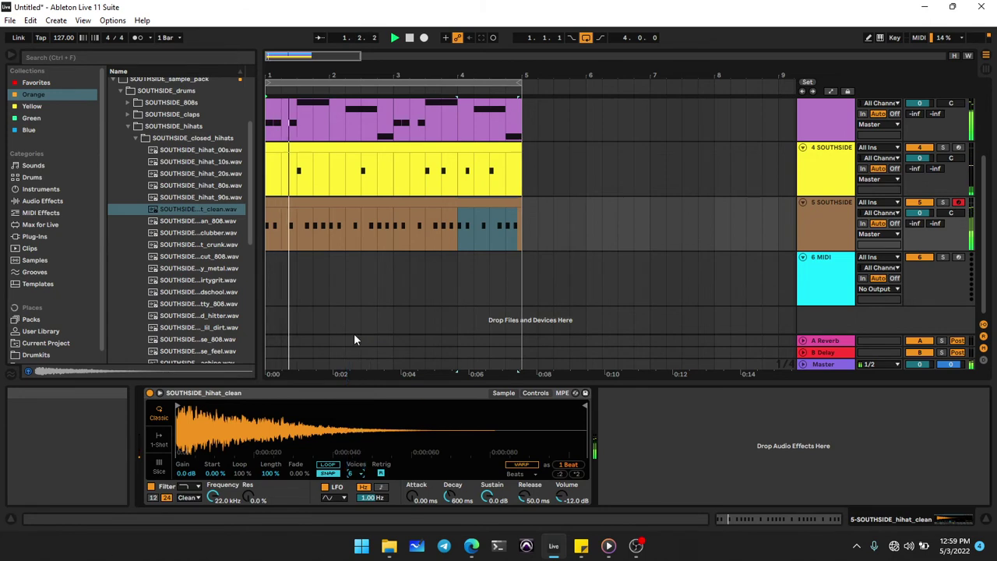
click(352, 258)
click(391, 199)
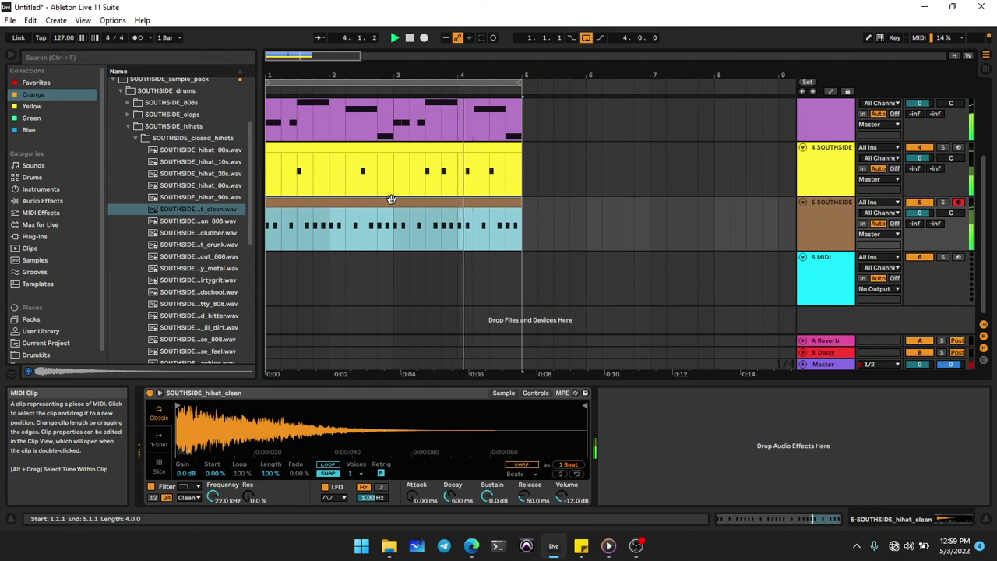
Step: Select the empty sixth MIDI track, search the Orange collection for 808, and audition the listed 808 hi-hats
click(368, 272)
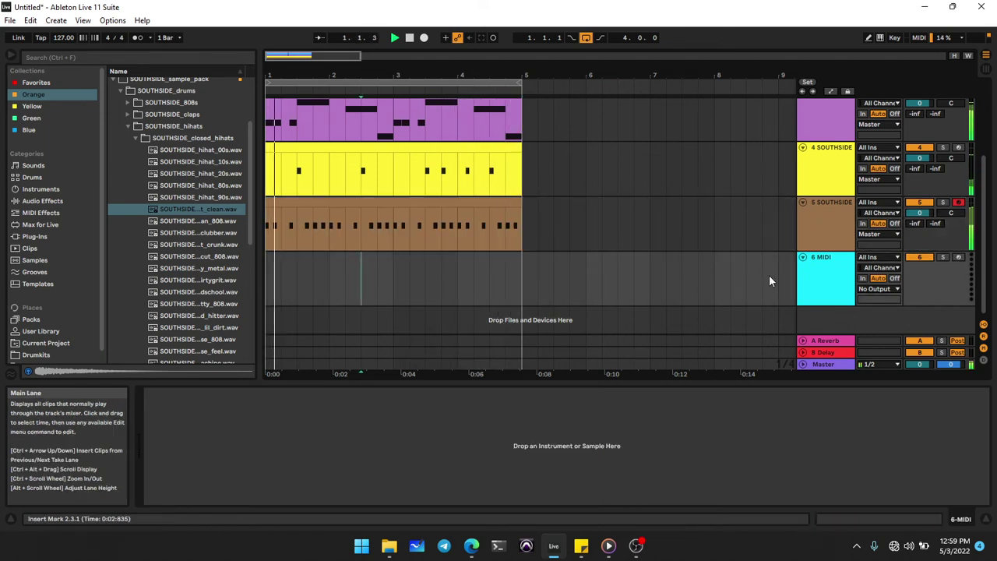
click(165, 58)
text(808)
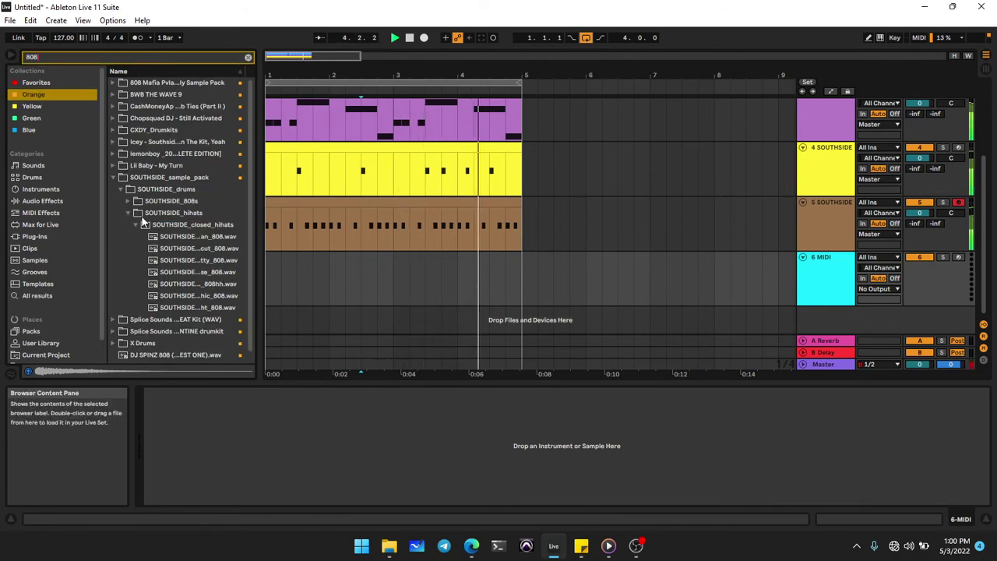
click(180, 264)
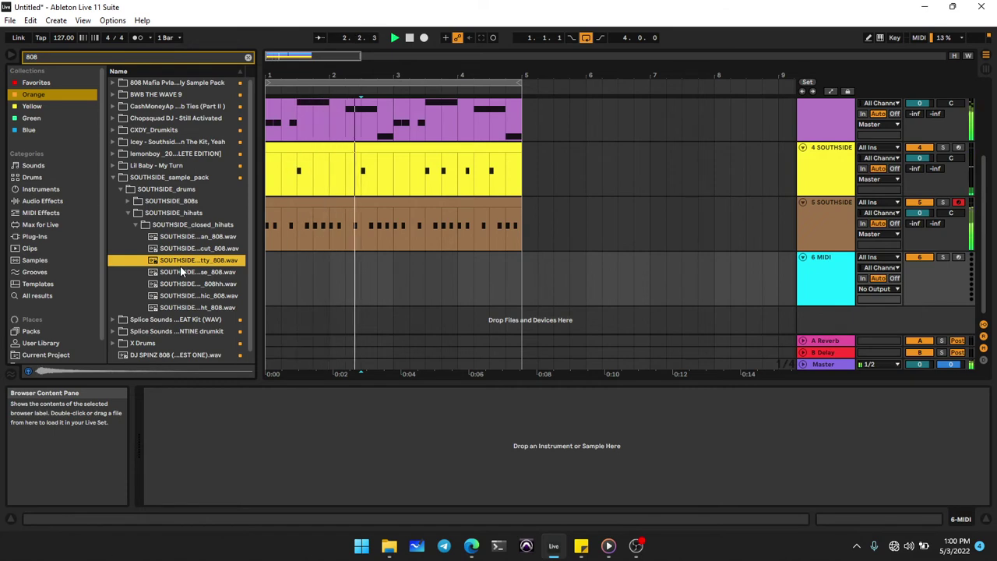
click(182, 271)
click(180, 265)
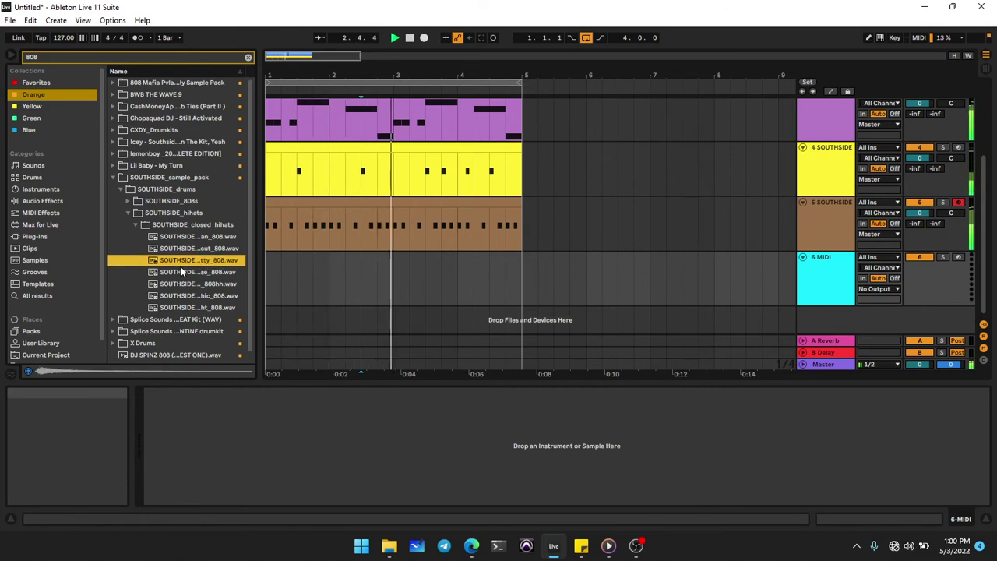
Step: Audition the bass samples in the SOUTHSIDE_808s folder of the SOUTHSIDE sample pack against the playing loop
click(128, 202)
click(172, 225)
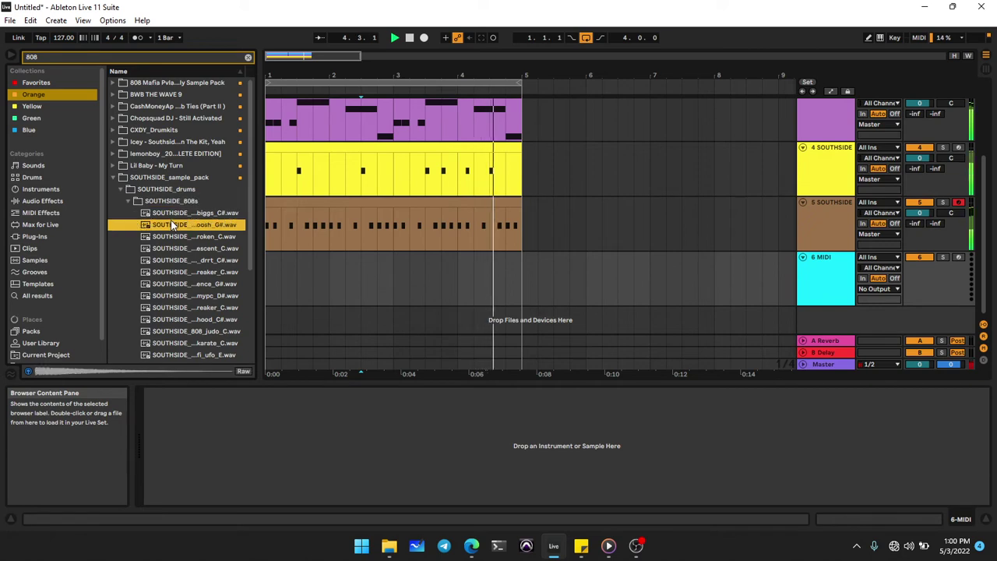
key(Down)
key(Down)
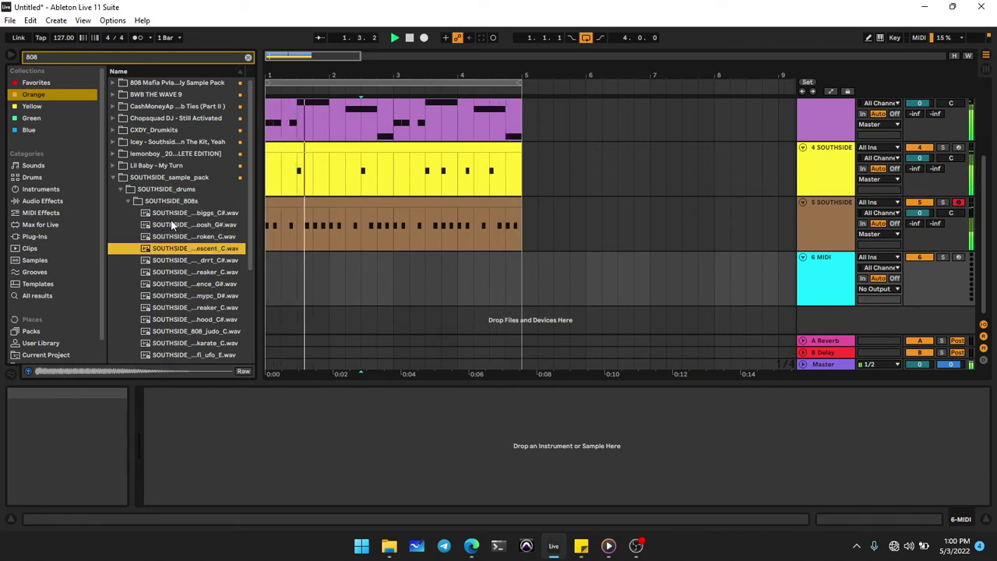
key(Down)
key(Down)
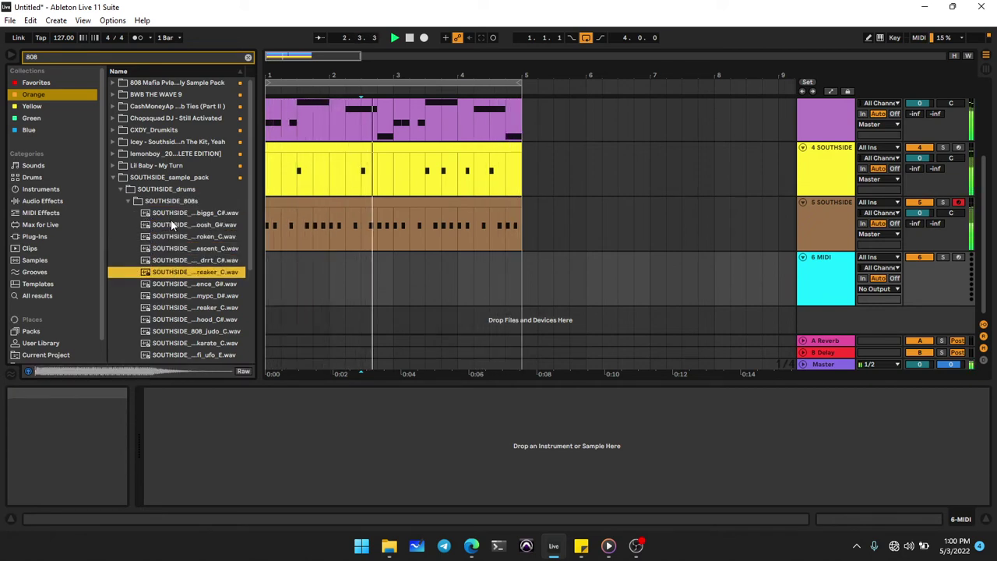
key(Down)
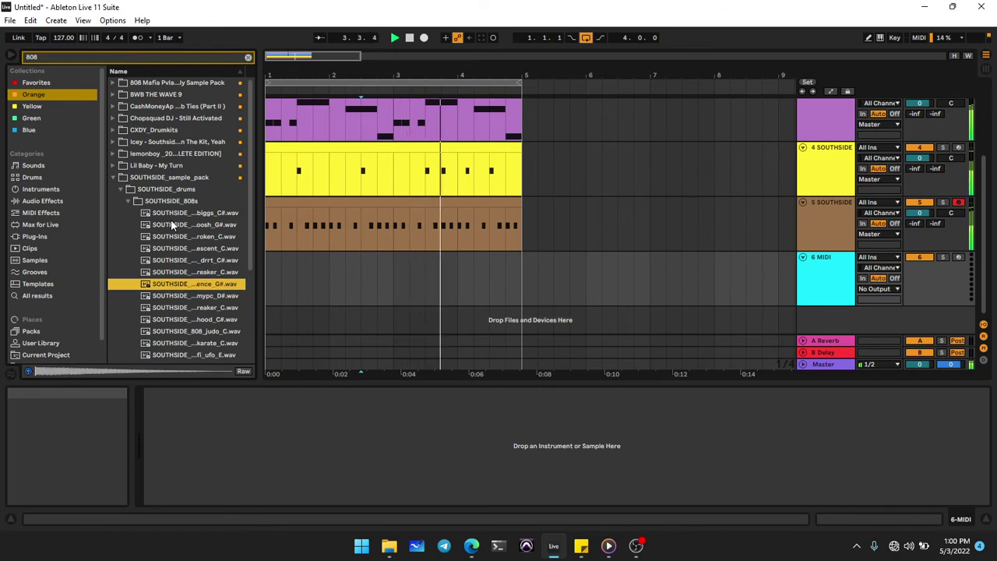
key(Down)
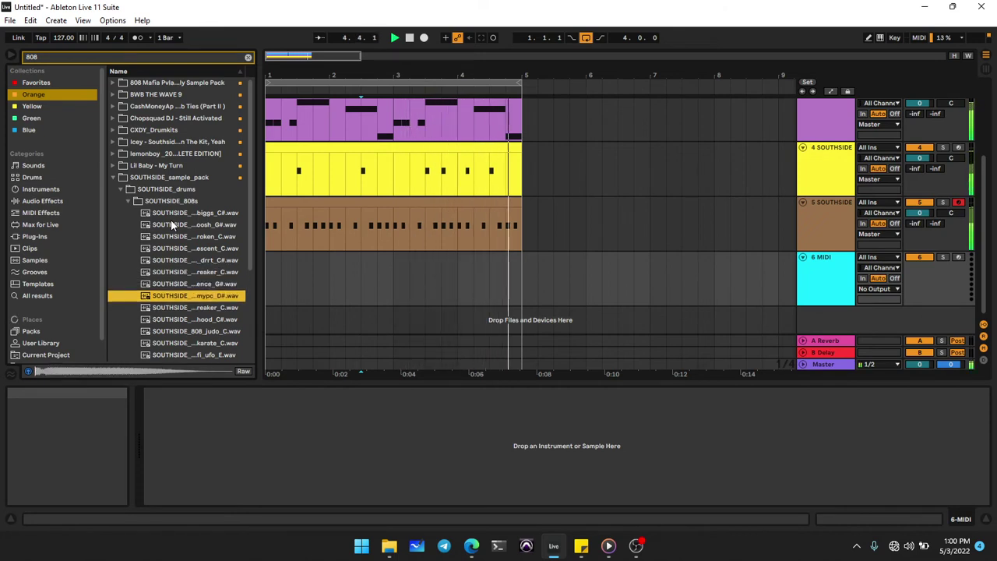
key(Down)
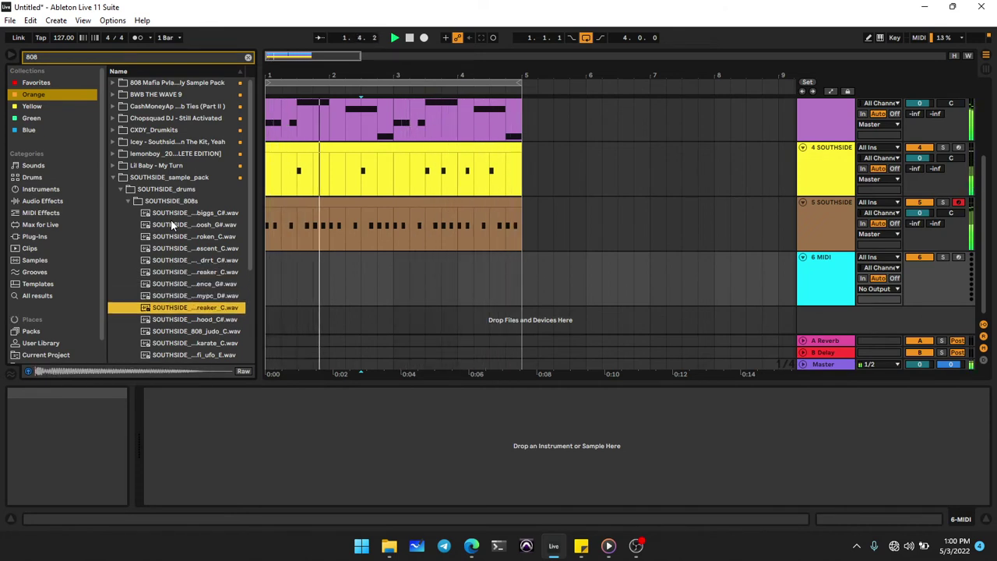
key(Down)
key(Down)
key(Down)
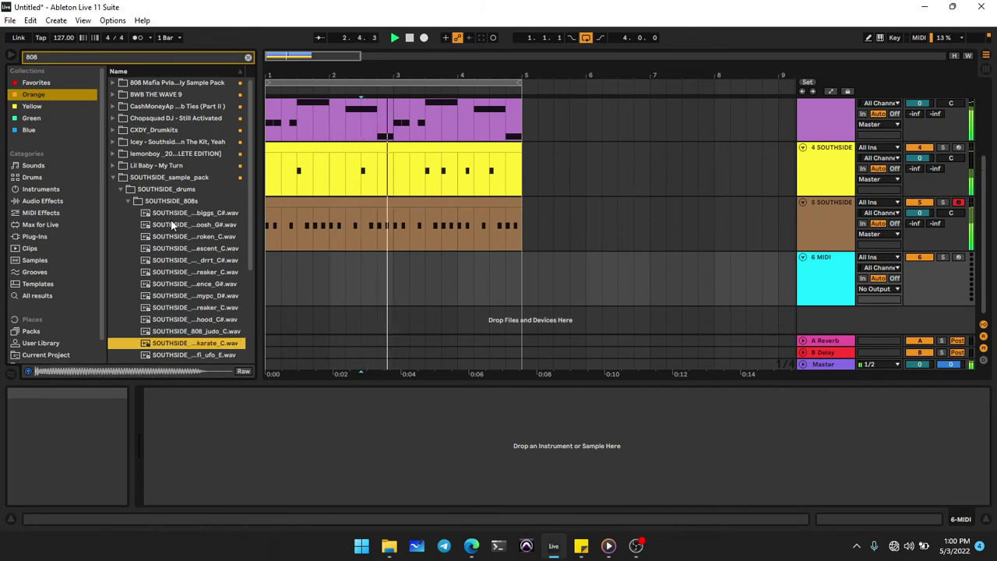
key(Down)
key(Down)
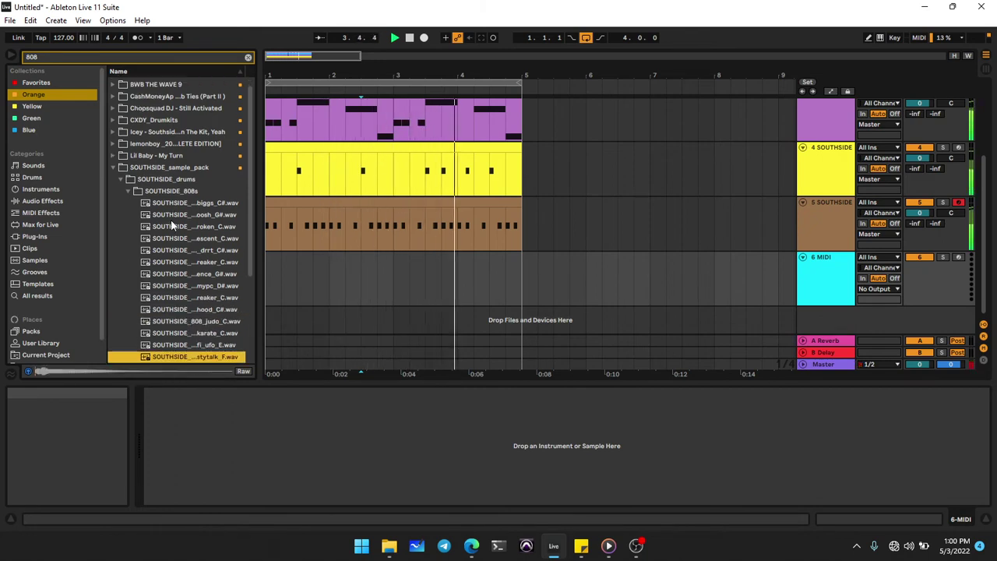
Step: Audition the 808S folder of the Splice Sounds drumkit and load MURDA_808_DIOR_C.wav onto the sixth MIDI track
click(117, 168)
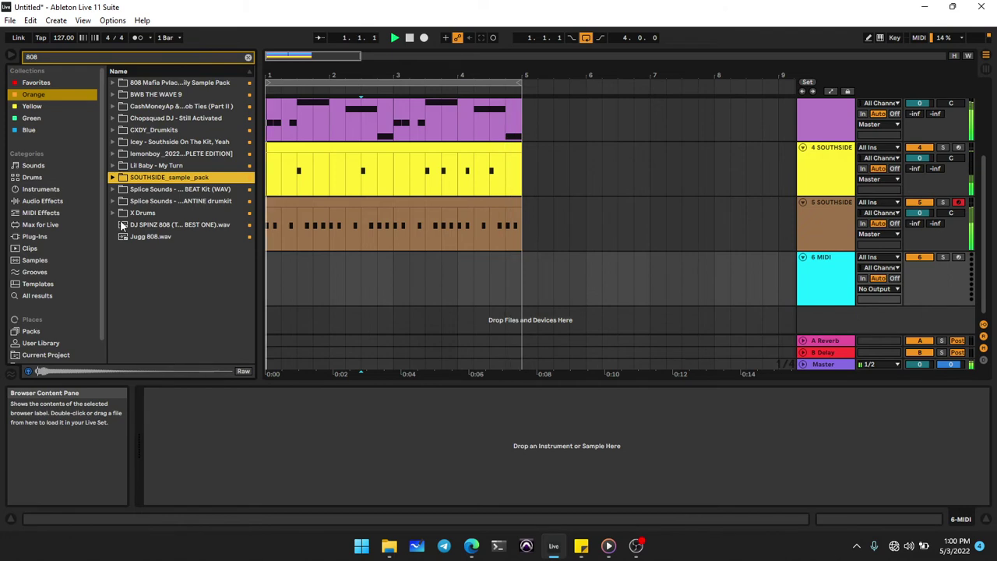
click(114, 202)
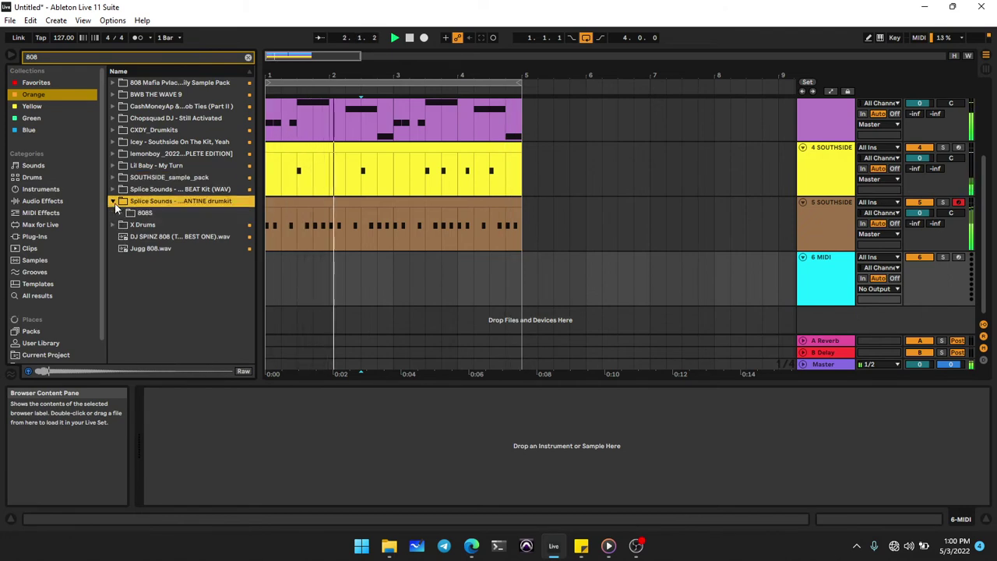
click(121, 214)
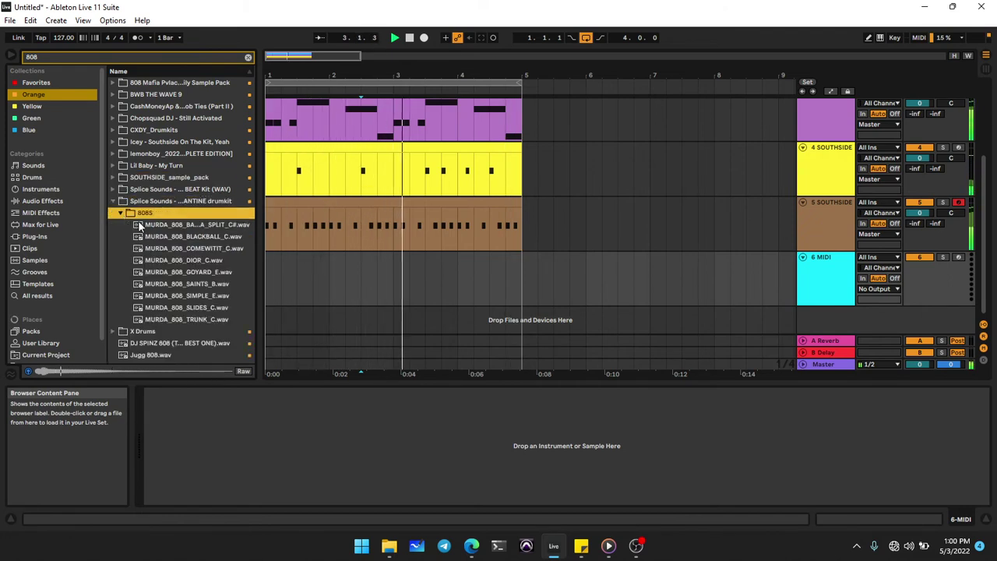
click(152, 226)
key(Down)
key(Down)
key(Down)
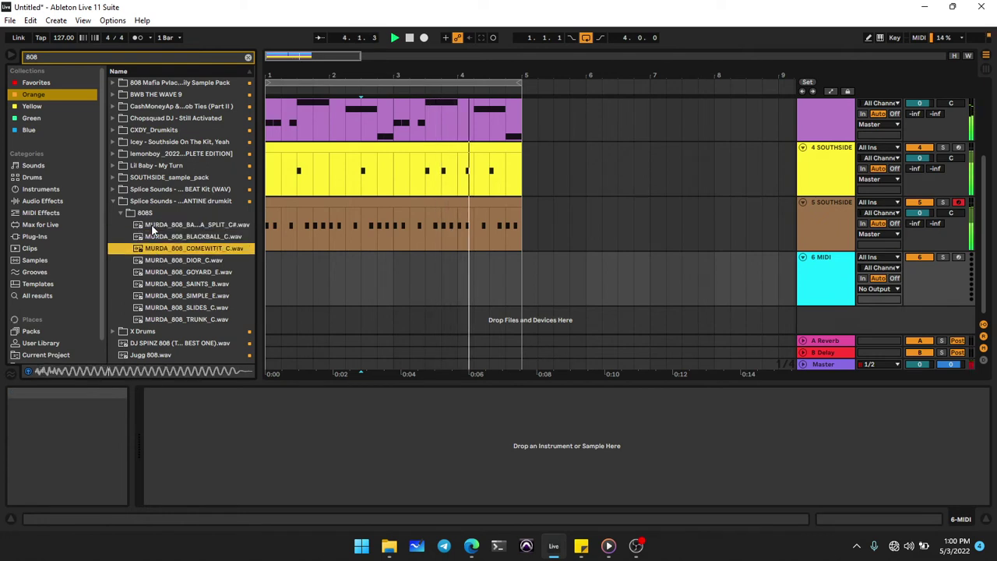
key(Return)
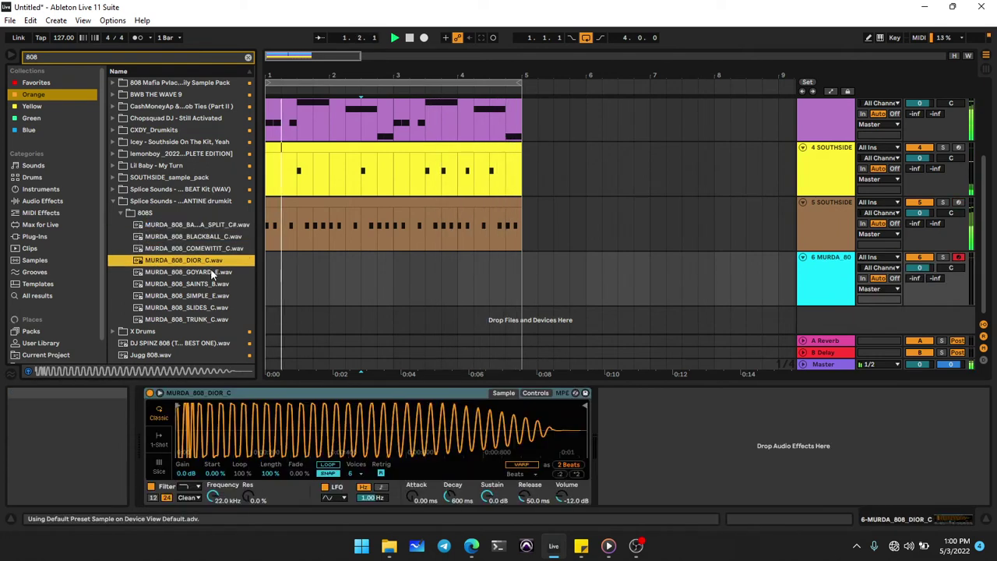
Step: Limit the 808 sampler to 1 voice with a 60.0 s release, and add a Tuner after it
click(361, 473)
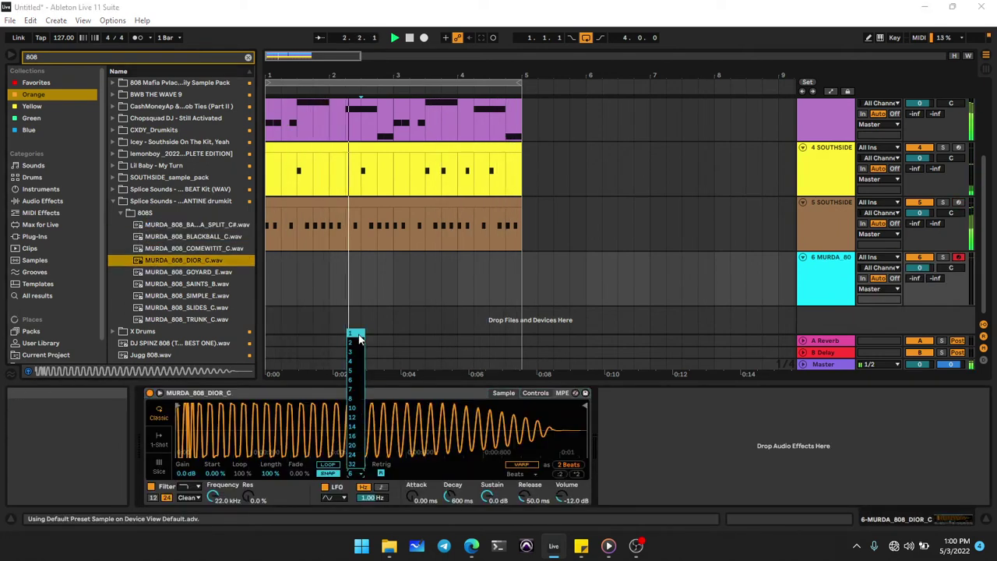
click(353, 329)
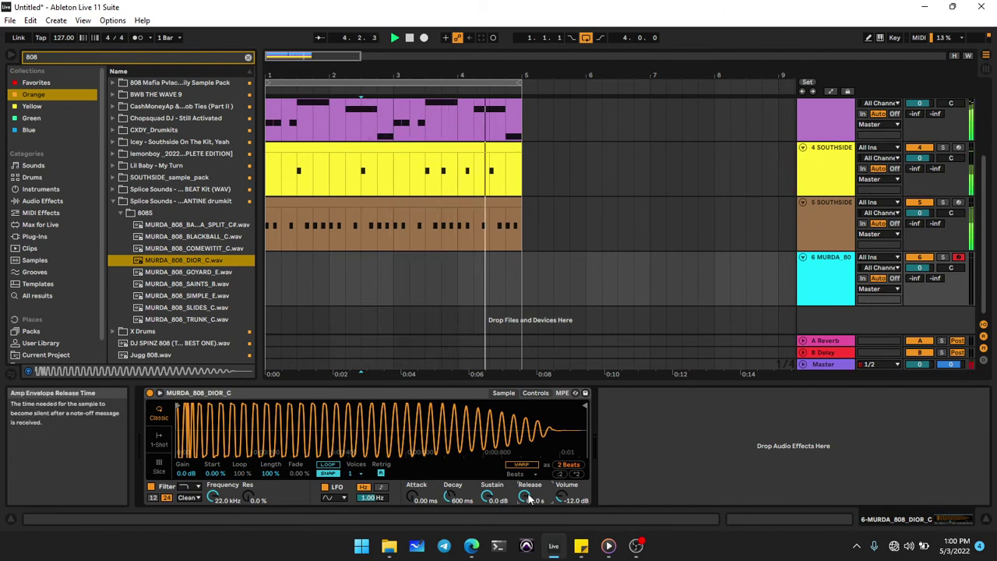
text(tuner)
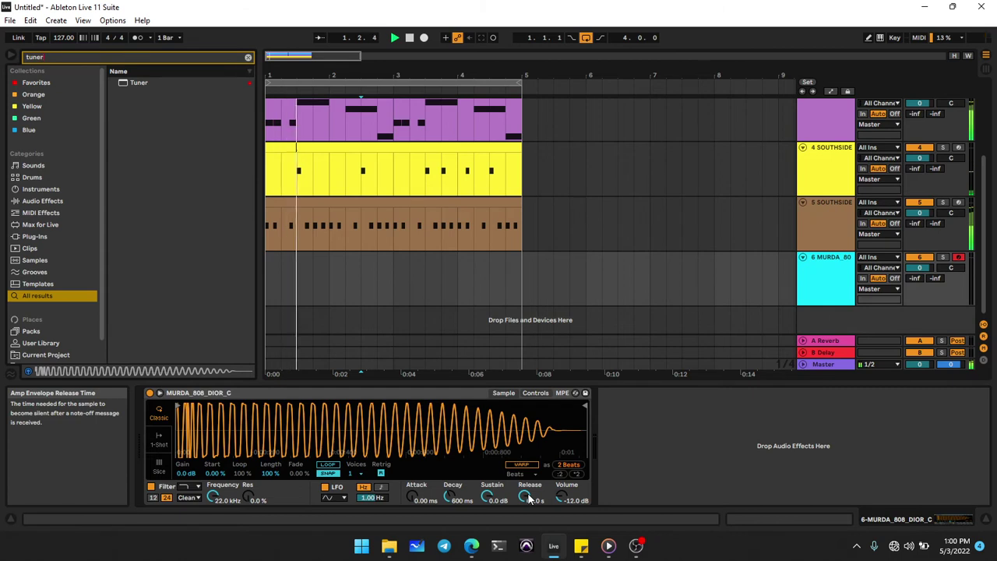
double_click(161, 84)
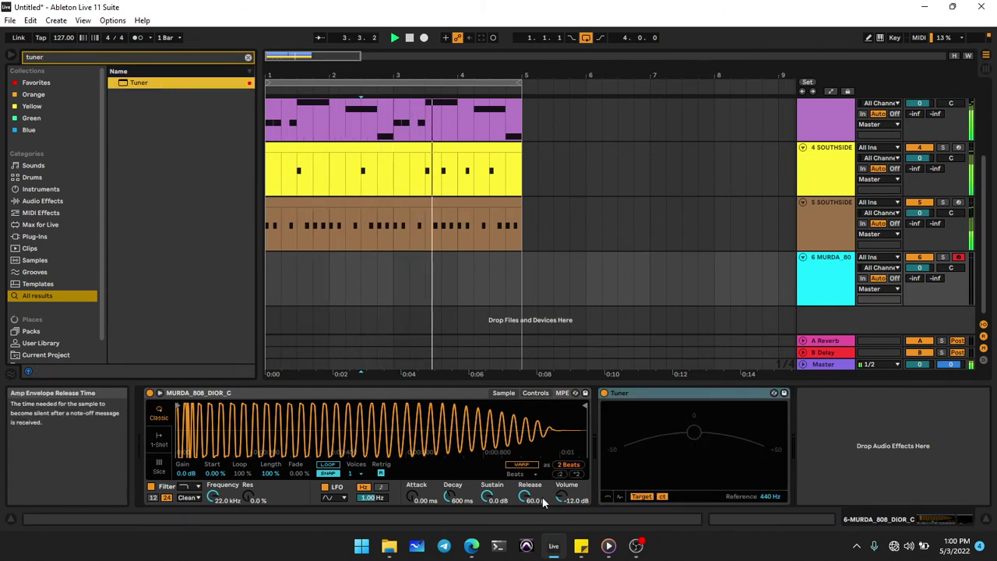
Step: Create a four-bar MIDI clip from bar 1 on the 808 track, with a B3 note at 1.1.1 at velocity 127
click(520, 292)
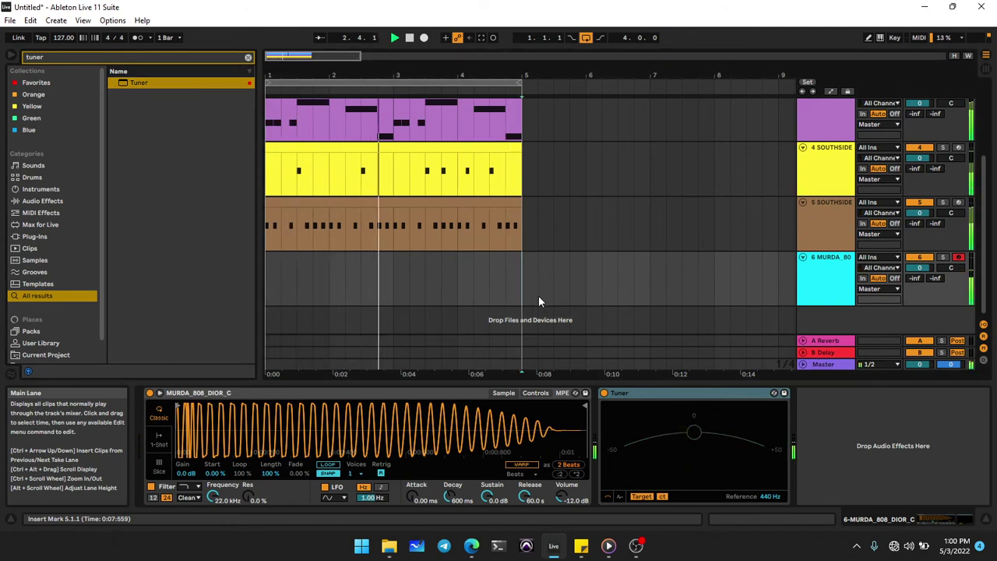
drag(520, 287, 247, 281)
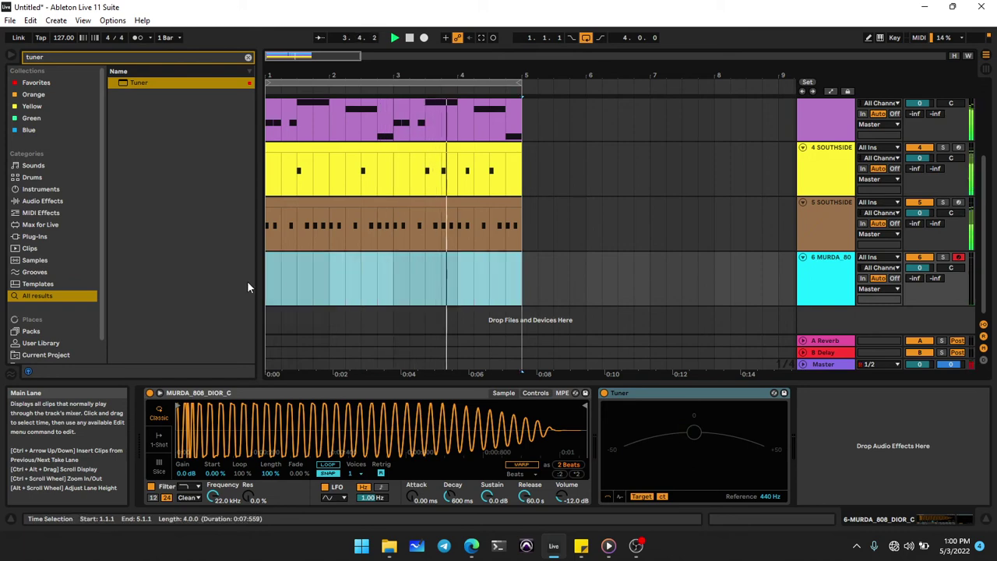
key(ctrl+shift+m)
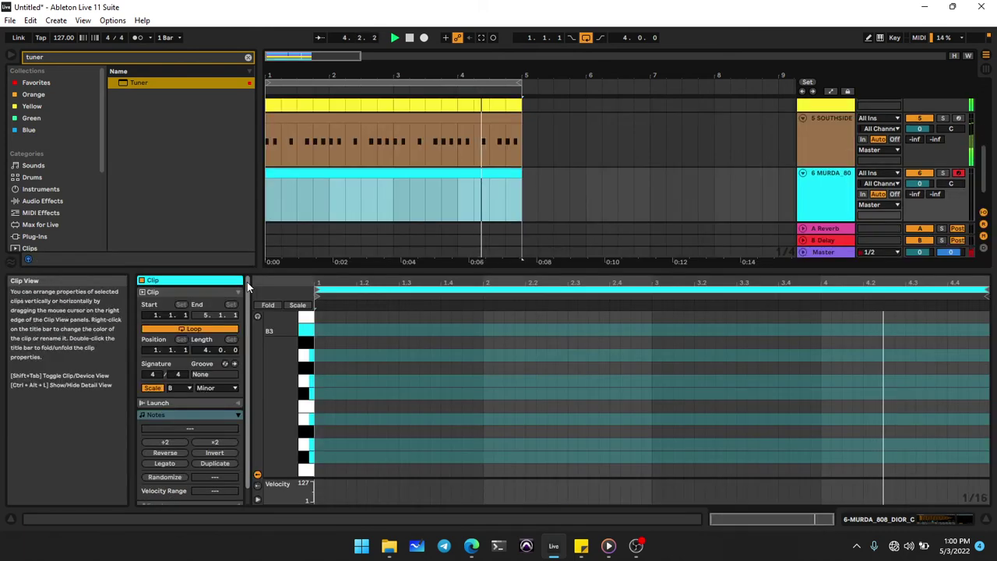
double_click(318, 328)
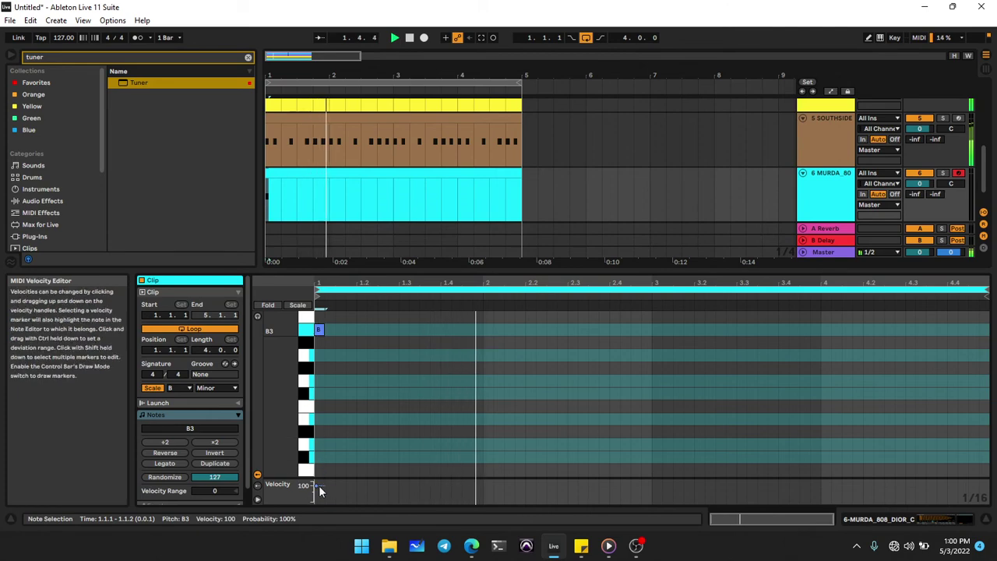
drag(318, 486, 318, 477)
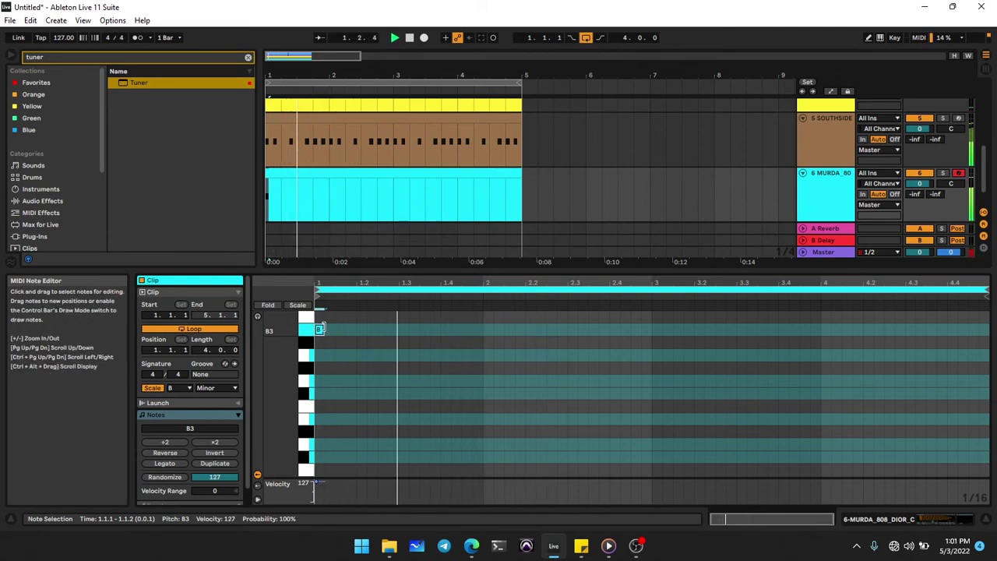
key(ctrl+d)
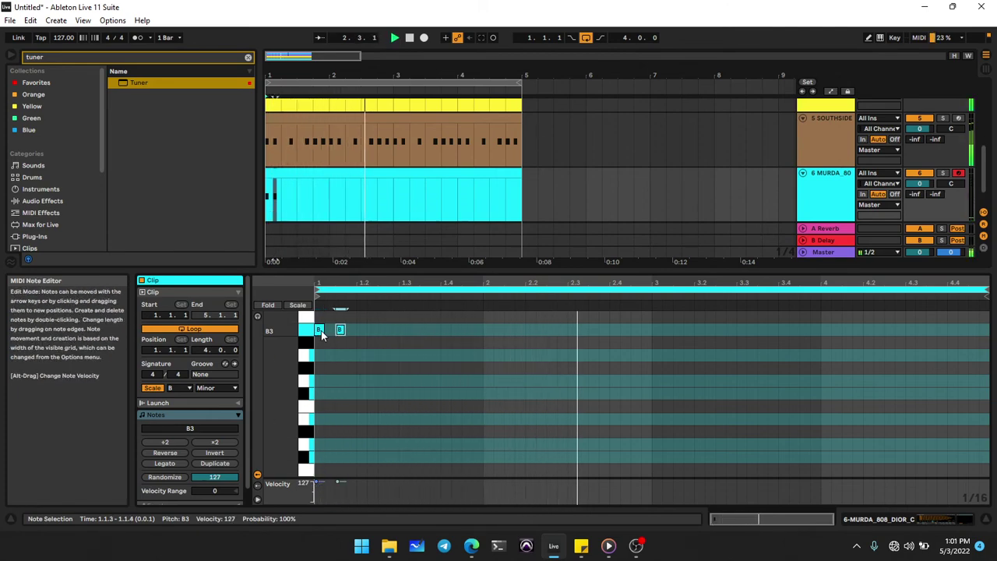
key(Delete)
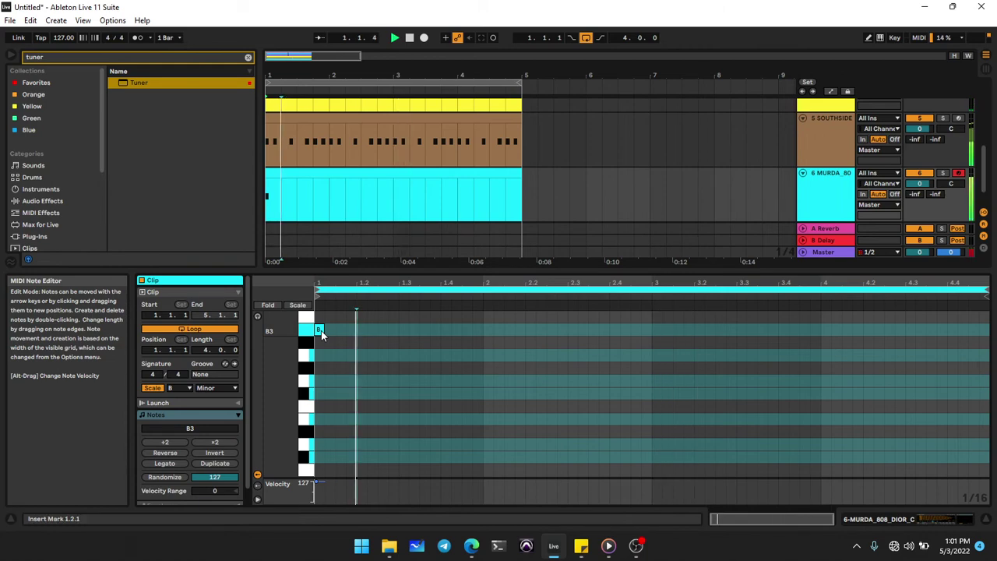
click(320, 330)
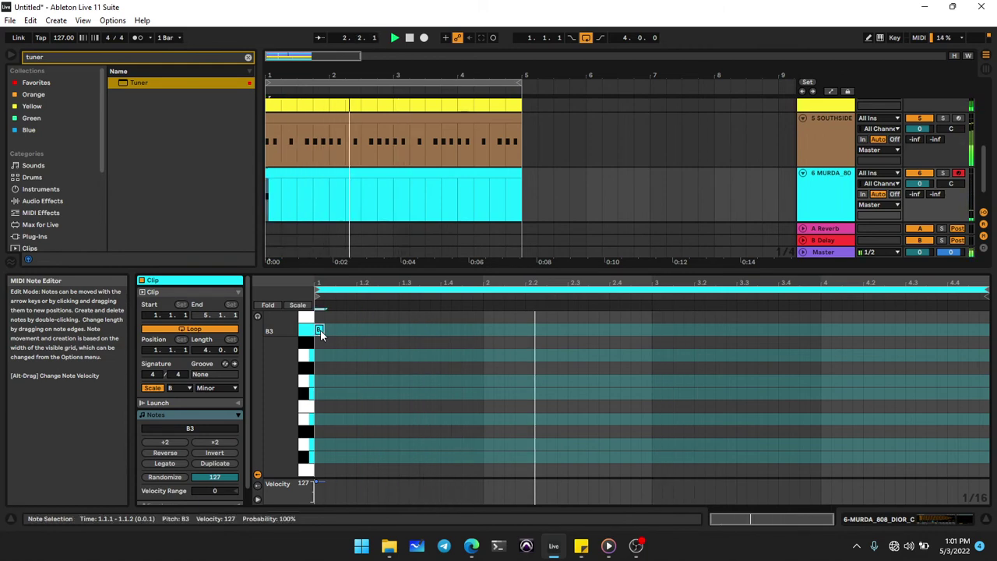
key(shift+Down)
key(shift+Up)
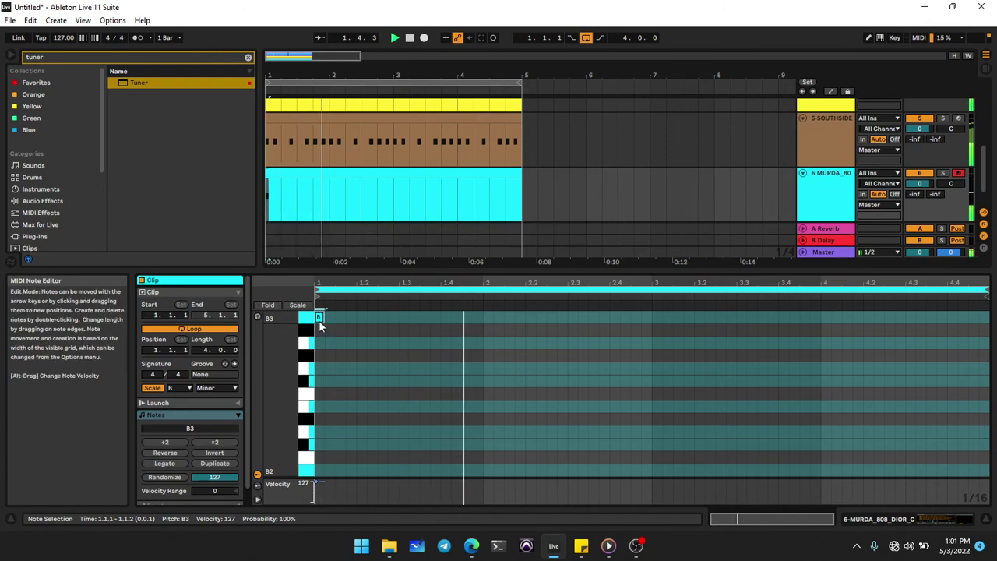
Step: Duplicate the B3 808 note to 1.3.3, 2.1.3 and 2.3.3, and repeat the two-bar pattern from the start of bar 3
key(ctrl+d)
key(Right)
key(Right)
key(Right)
key(Right)
key(Right)
key(Right)
key(Right)
key(Right)
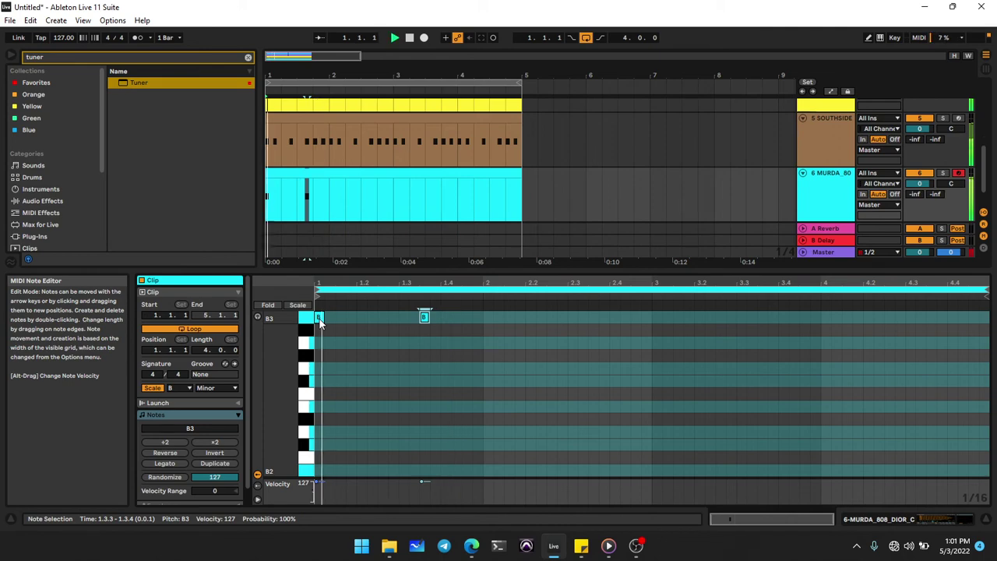
key(ctrl+d)
key(Right)
key(Right)
key(Right)
key(Right)
key(Right)
key(Right)
key(Right)
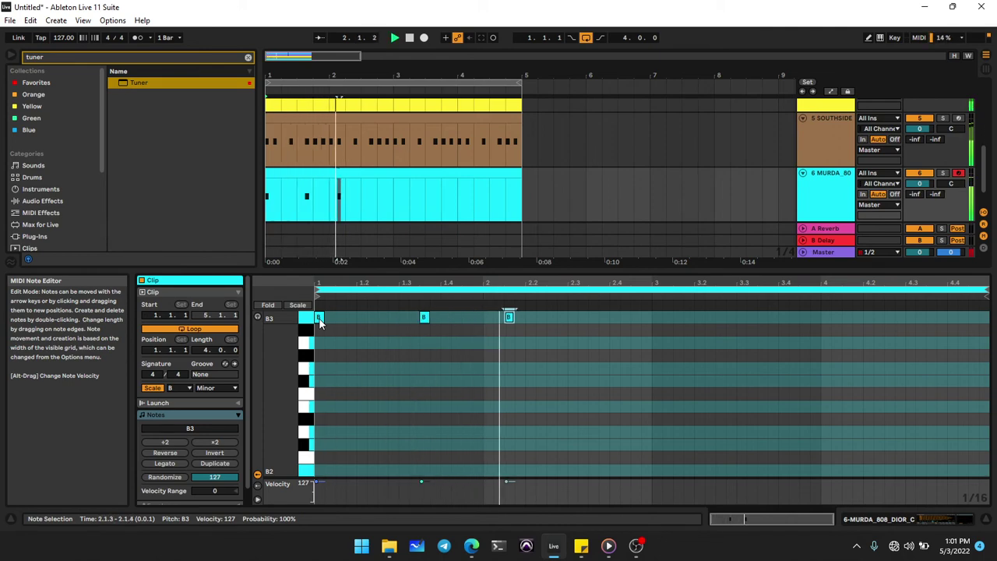
key(ctrl+d)
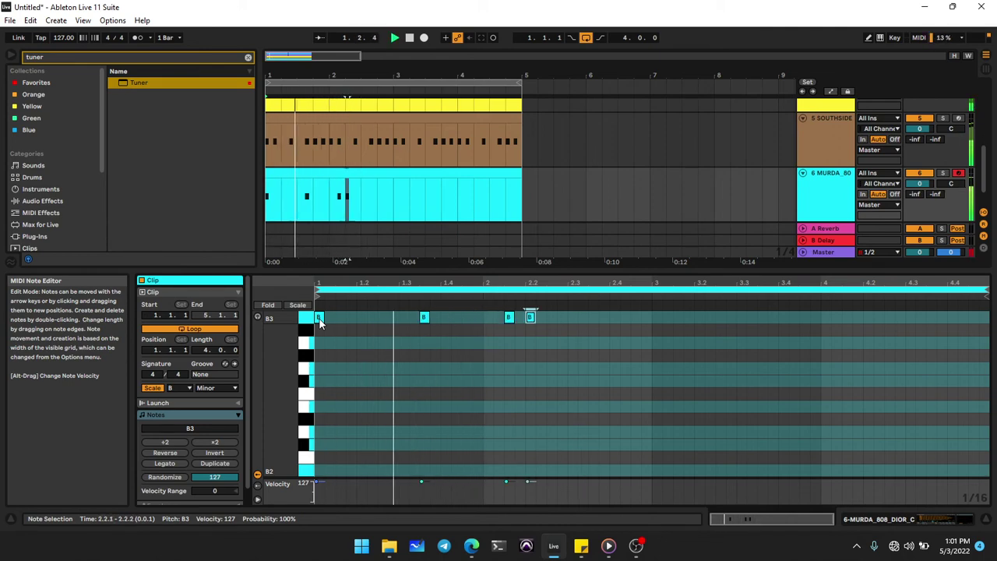
key(Right)
key(Right)
key(Right)
key(Right)
key(Right)
key(Right)
key(Right)
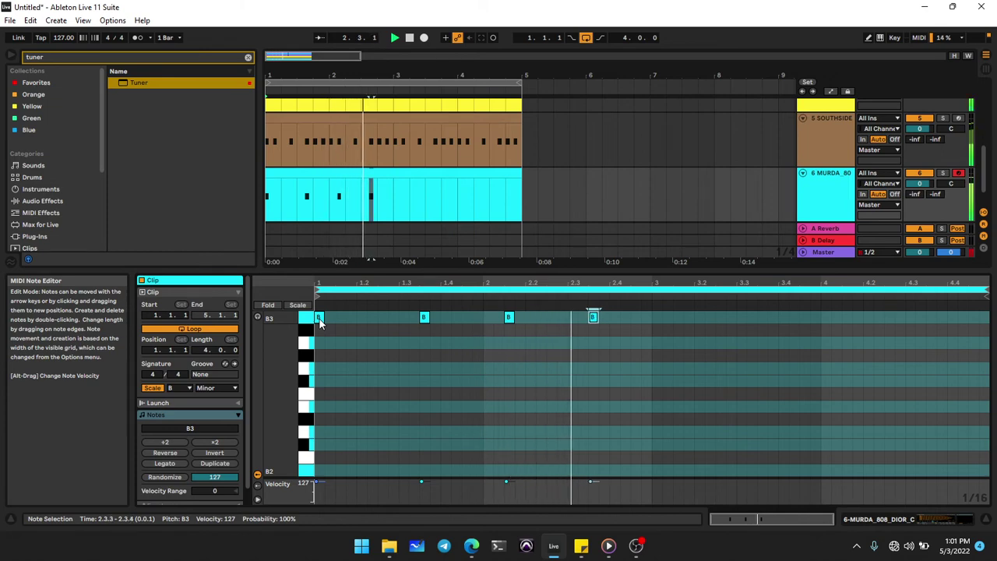
key(ctrl+a)
key(ctrl+d)
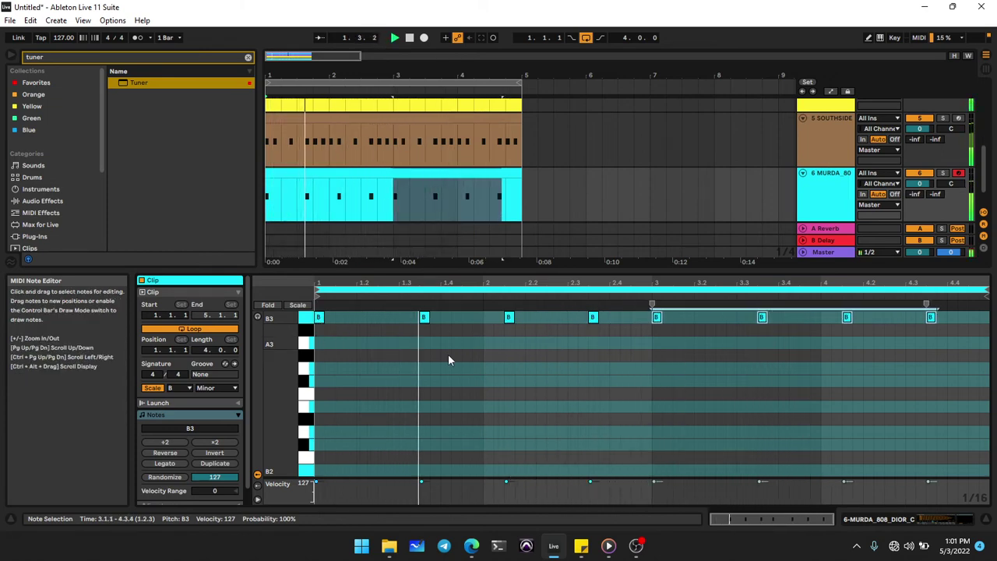
Step: Duplicate the B3 808 note at 3.3.3 to 3.4.3
scroll(449, 364, up, 3)
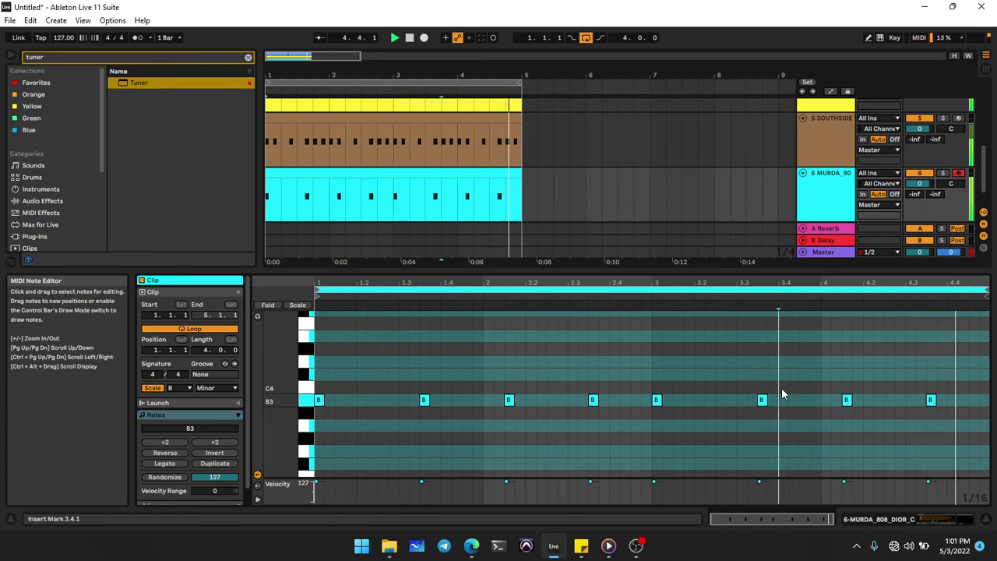
click(762, 400)
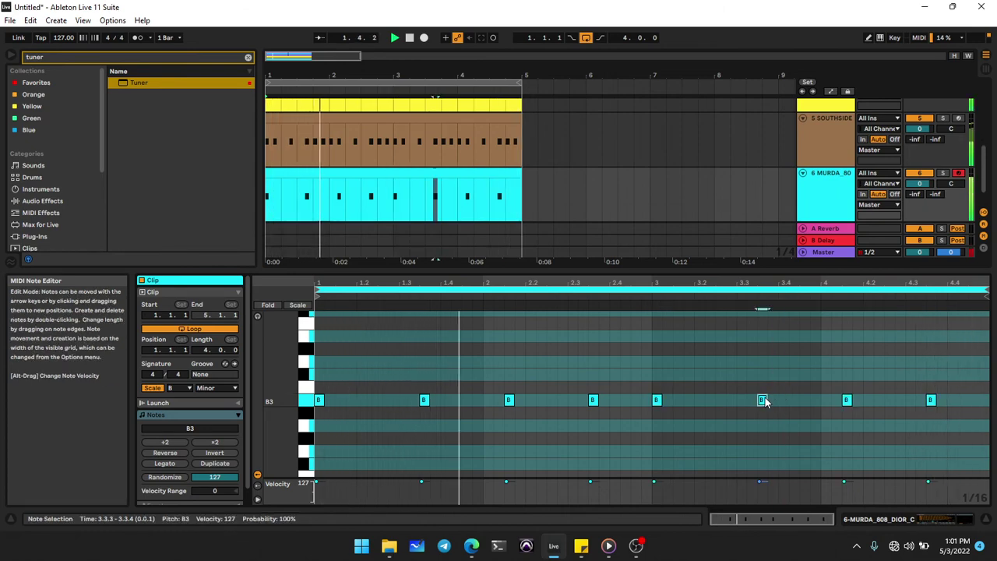
key(ctrl+d)
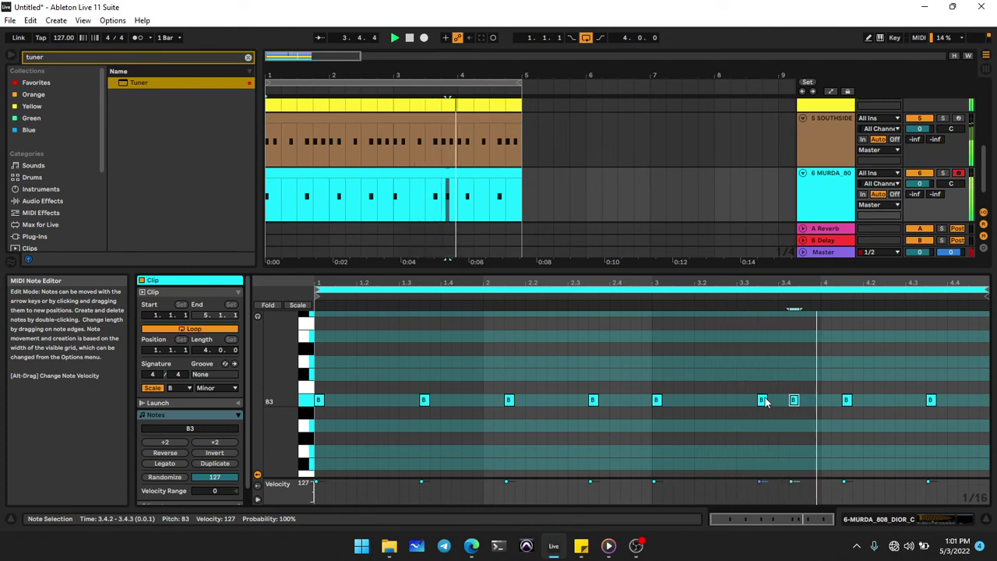
key(Right)
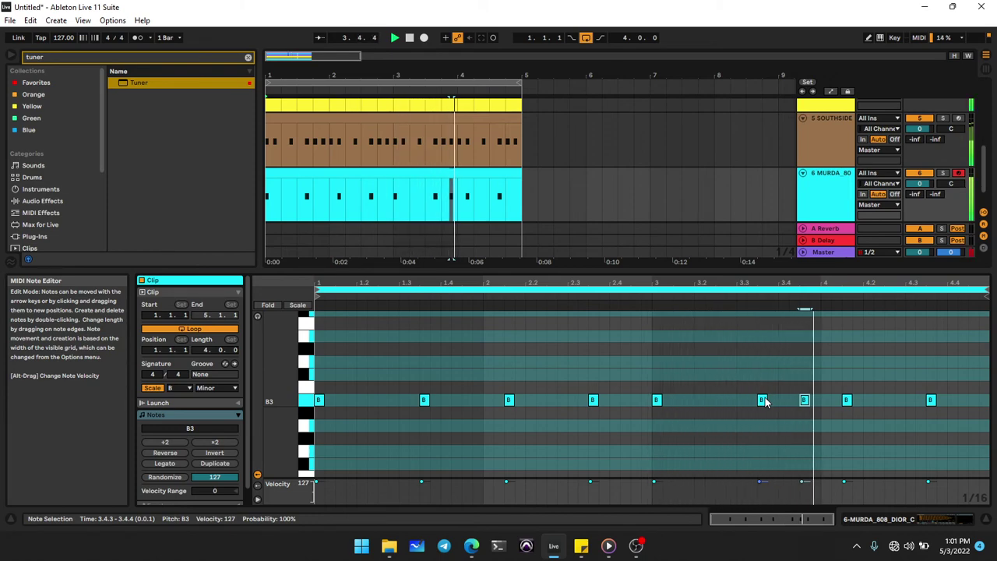
Step: Move the selected B3 808 note in bar 3 earlier to 3.4.1
key(Left)
key(Left)
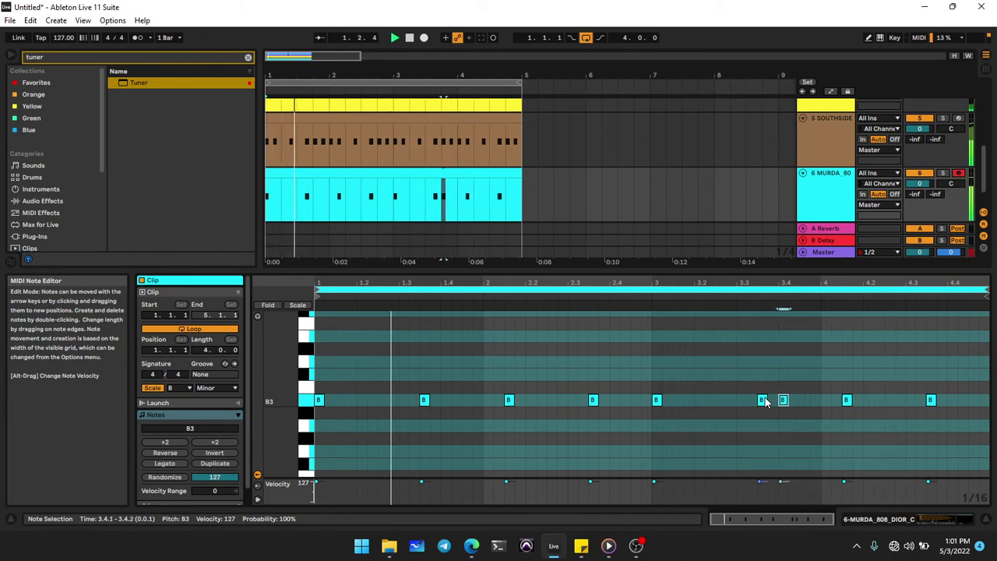
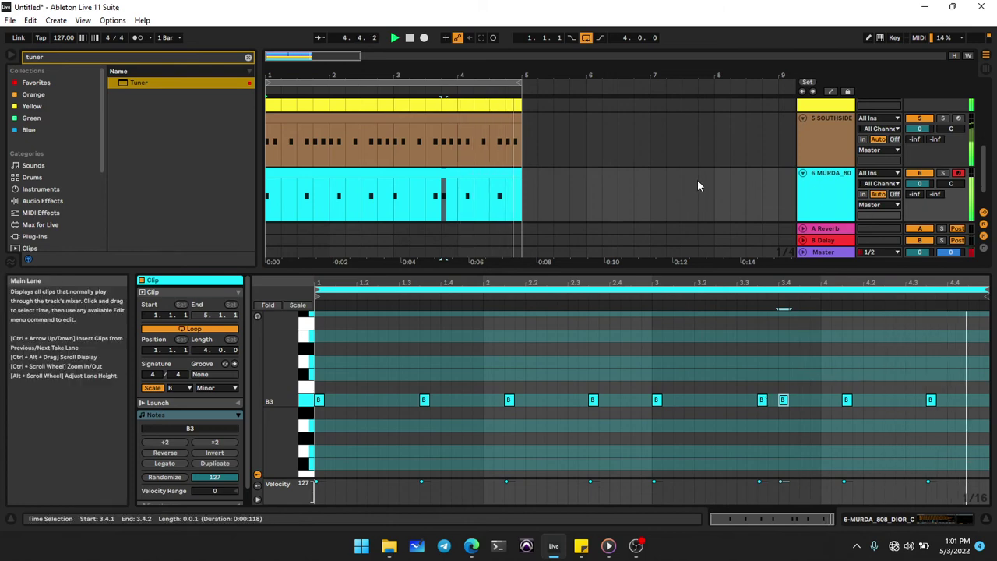
Step: Add a new MIDI track below the 808 track and search the Orange collection for "perc"
click(489, 171)
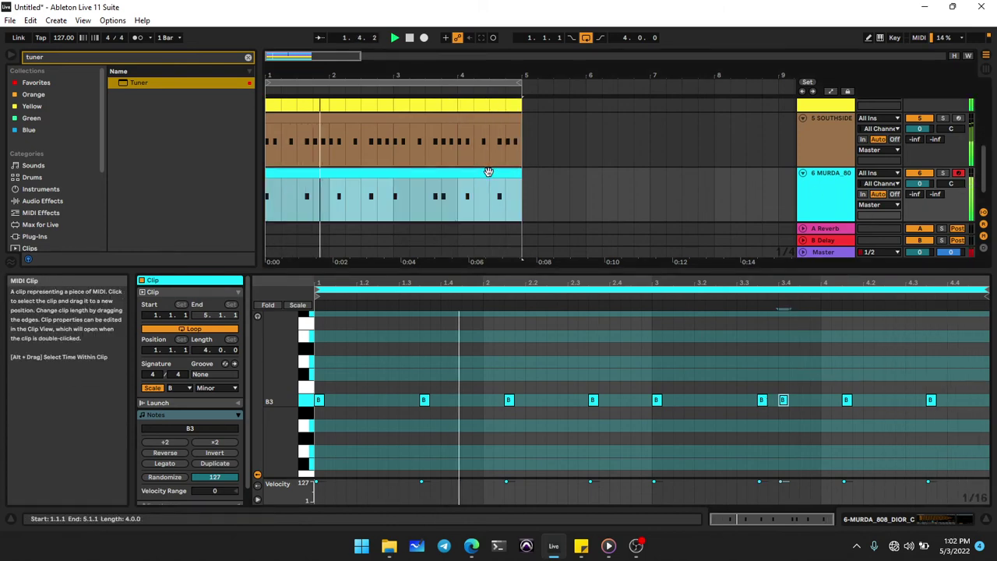
key(ctrl+shift+t)
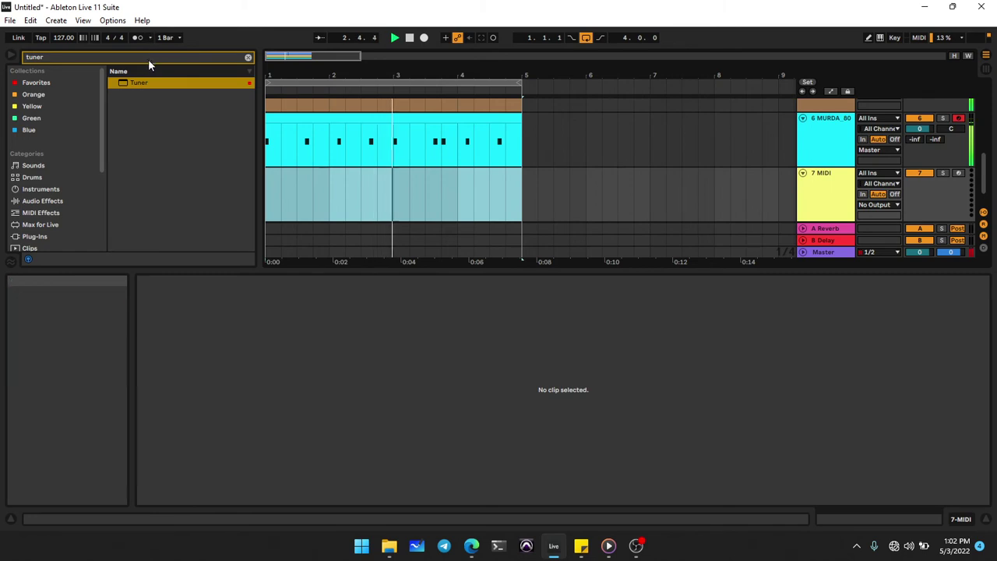
click(28, 93)
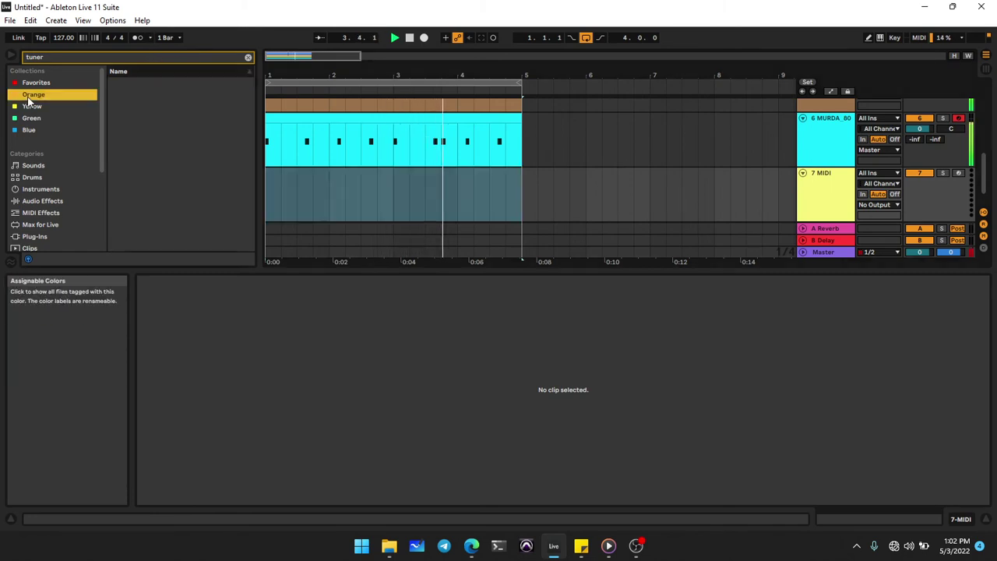
click(131, 60)
text(perc)
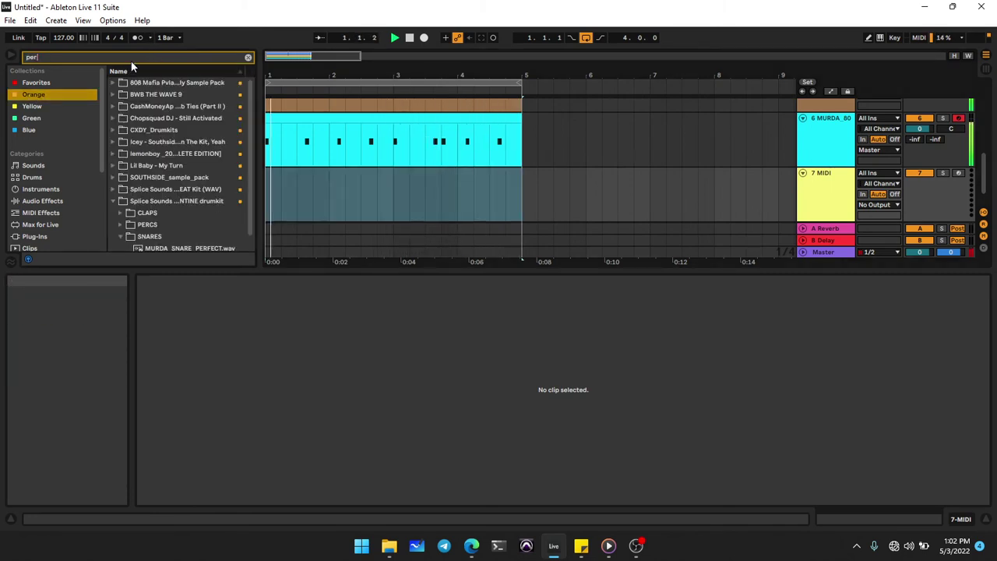
Step: Audition the Icey - Southside On The Kit percs and load Perc 4 [ donkey kong ].wav on the new track
click(114, 142)
click(121, 154)
click(146, 166)
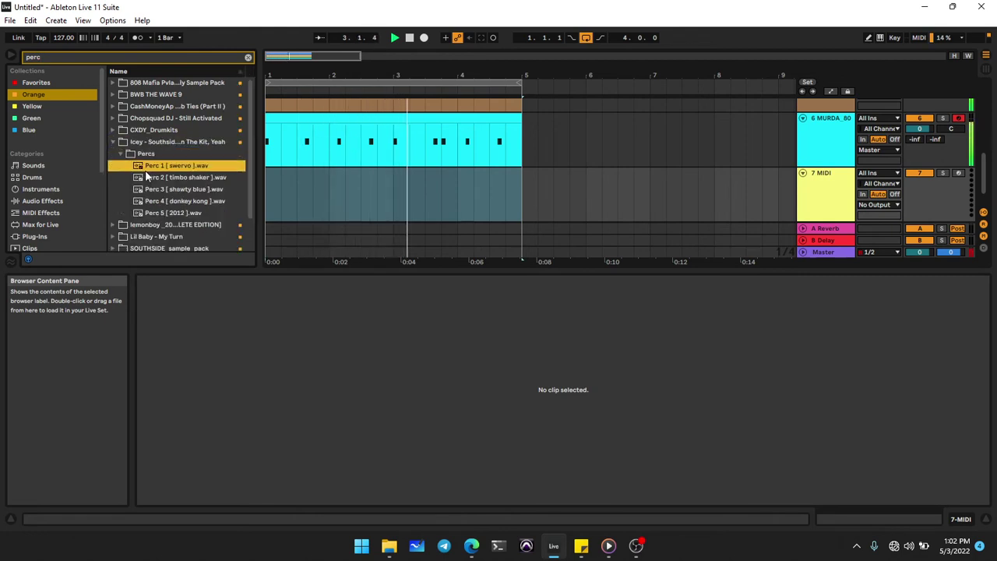
key(Down)
key(Down)
key(Down)
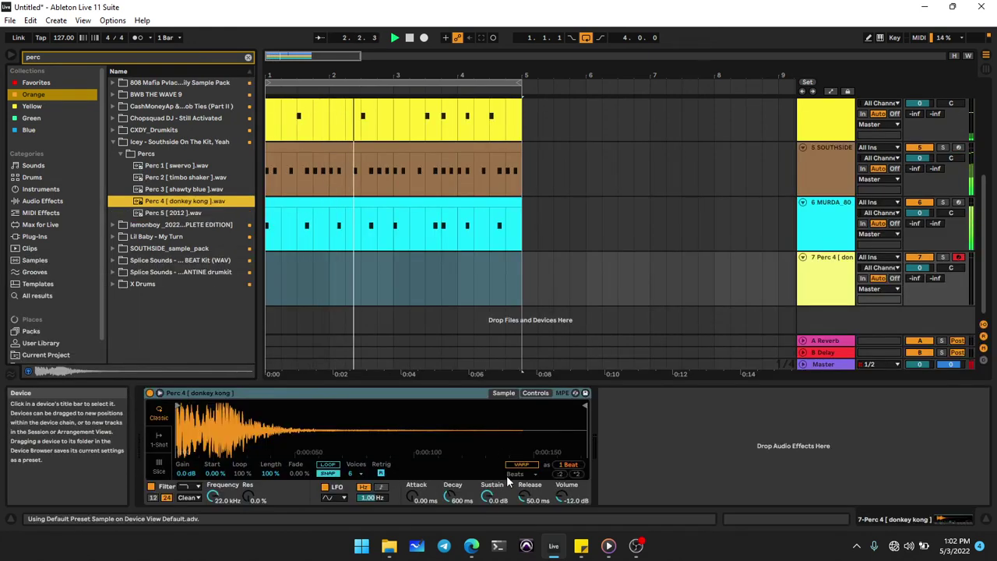
Step: Create a four-bar MIDI clip from bar 1 on the Perc 4 track, with a D3 note at 1.2.1
click(380, 291)
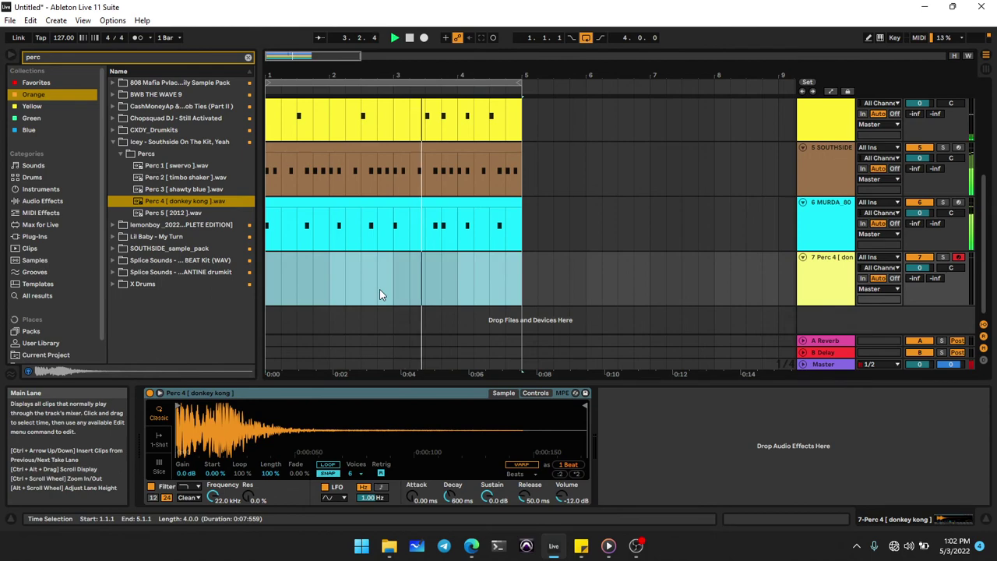
double_click(379, 289)
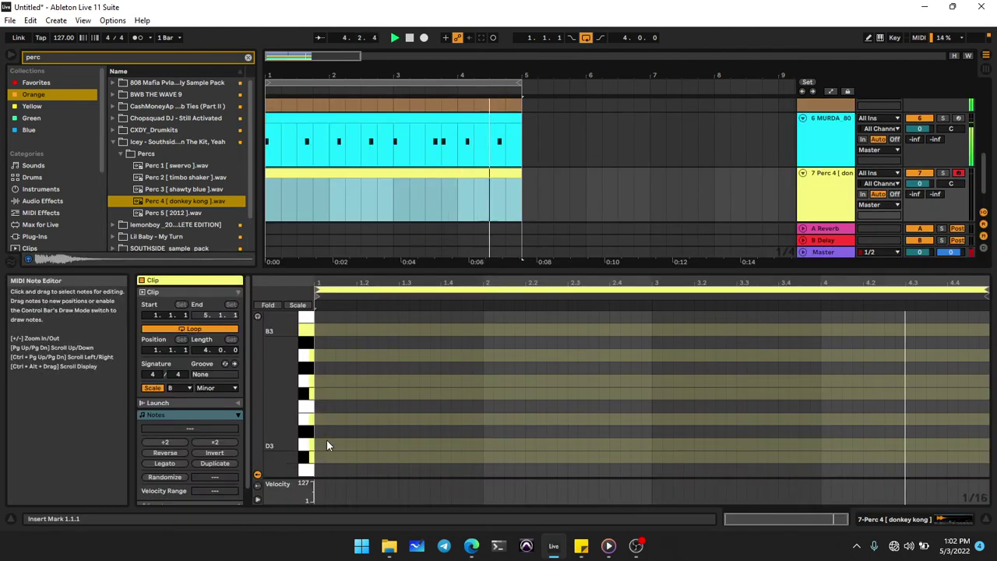
double_click(329, 432)
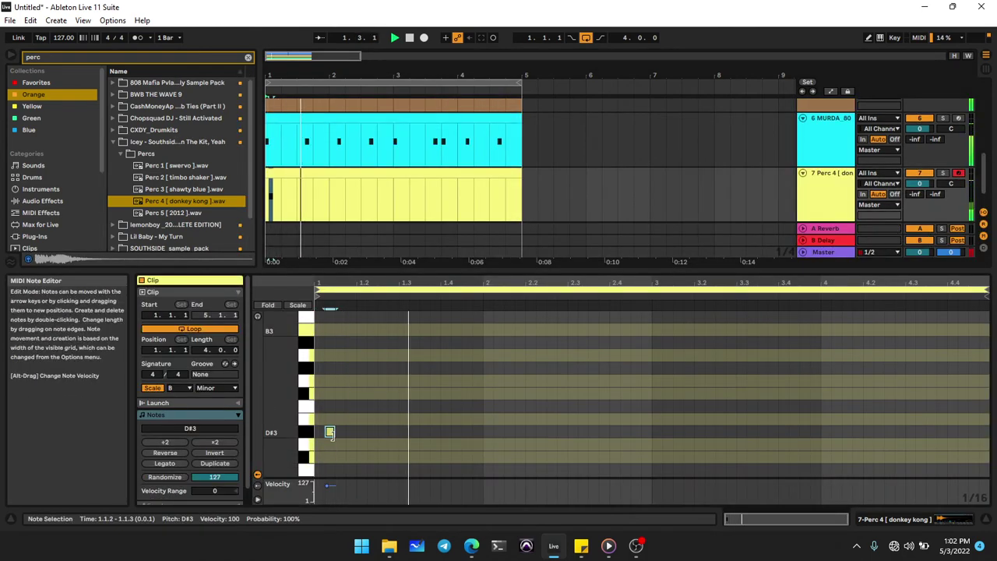
key(Down)
key(Right)
key(Right)
key(Right)
key(Right)
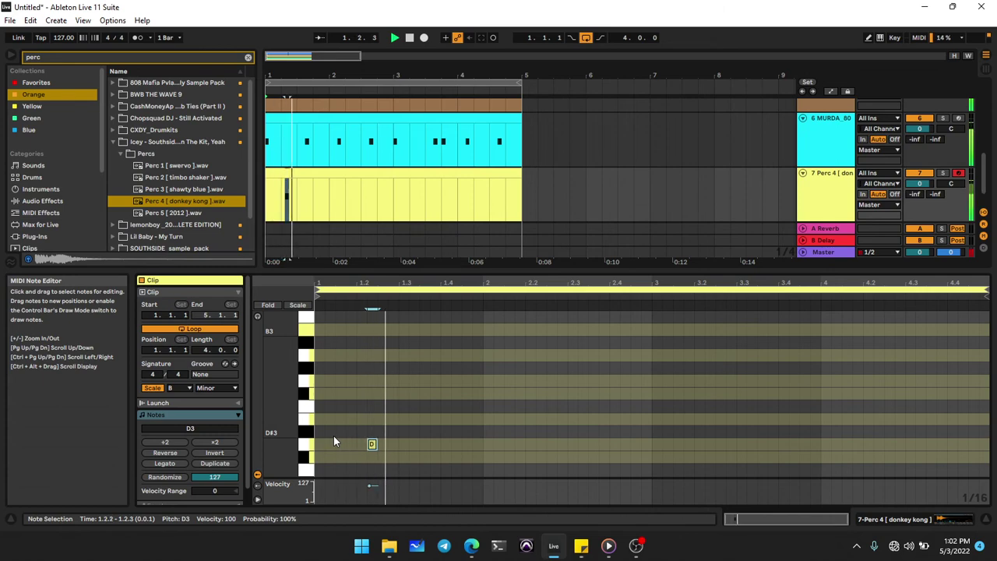
key(Left)
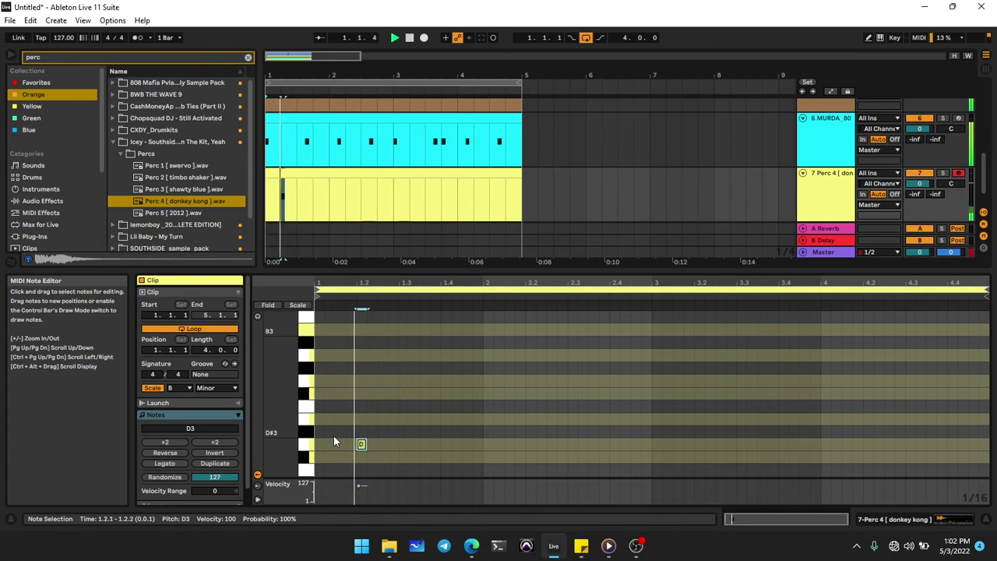
Step: Duplicate the D3 perc note to 1.2.2, 1.2.4 and 1.4.3
key(ctrl+d)
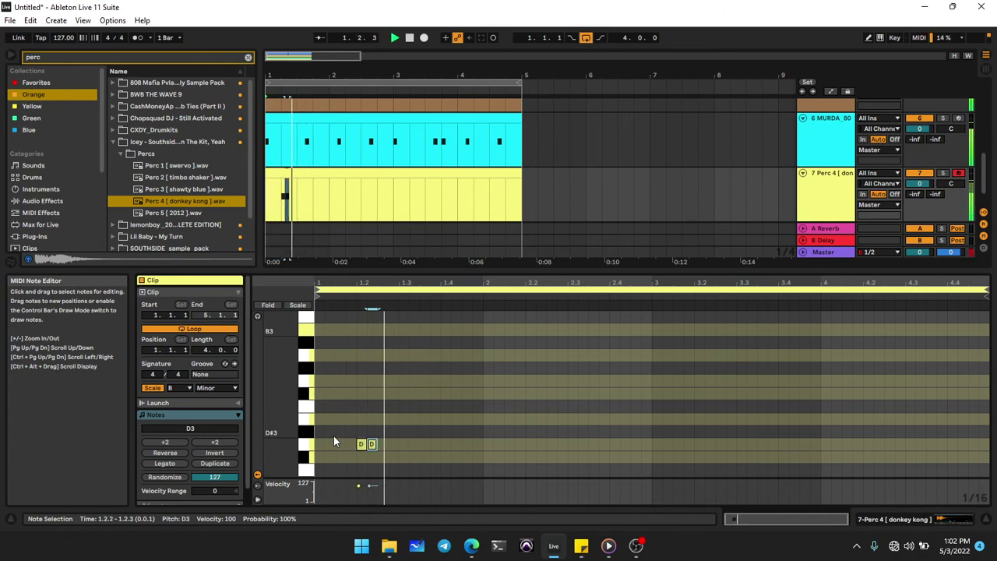
key(ctrl+d)
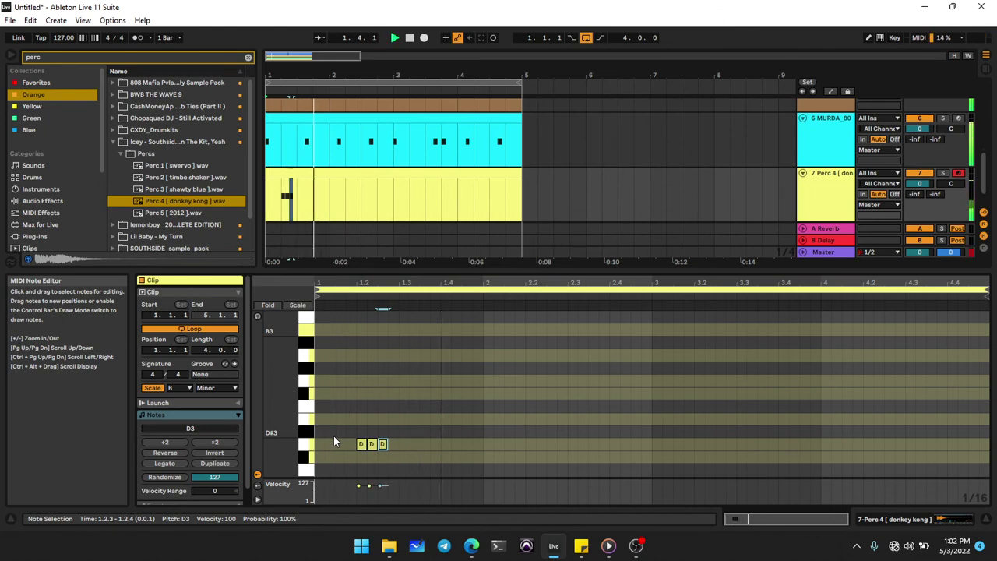
key(Right)
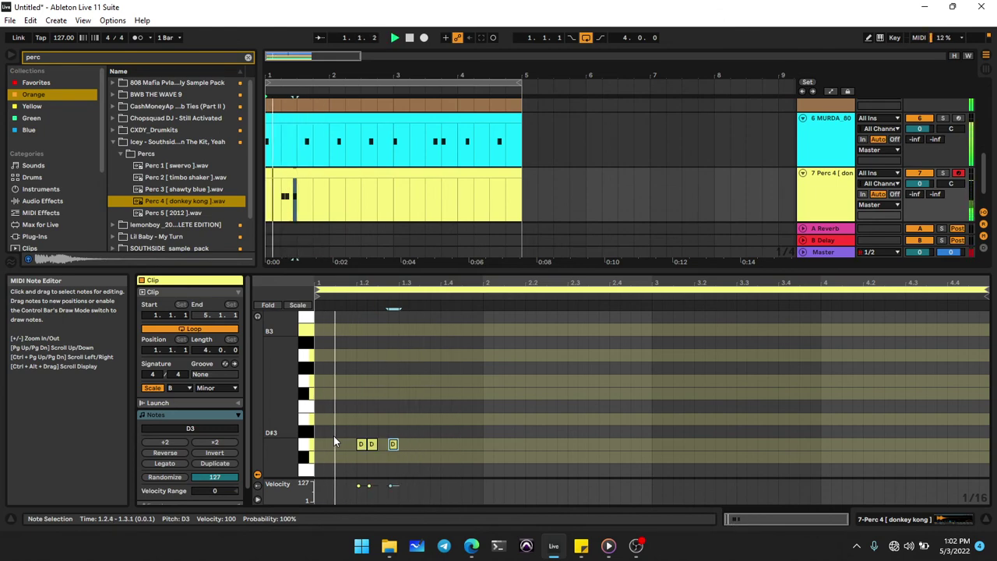
key(ctrl+d)
key(Right)
key(Right)
key(Right)
key(Right)
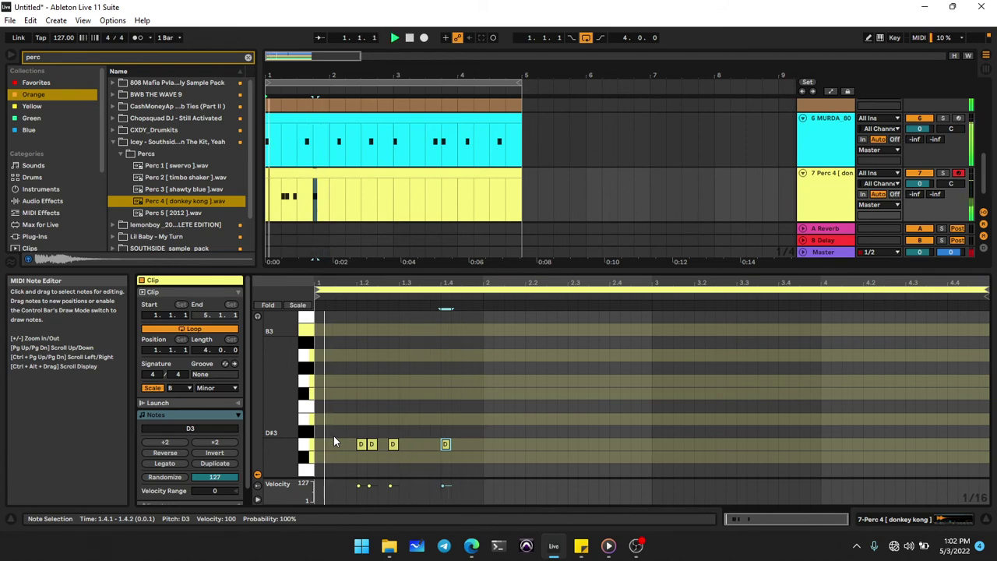
key(Right)
key(Right)
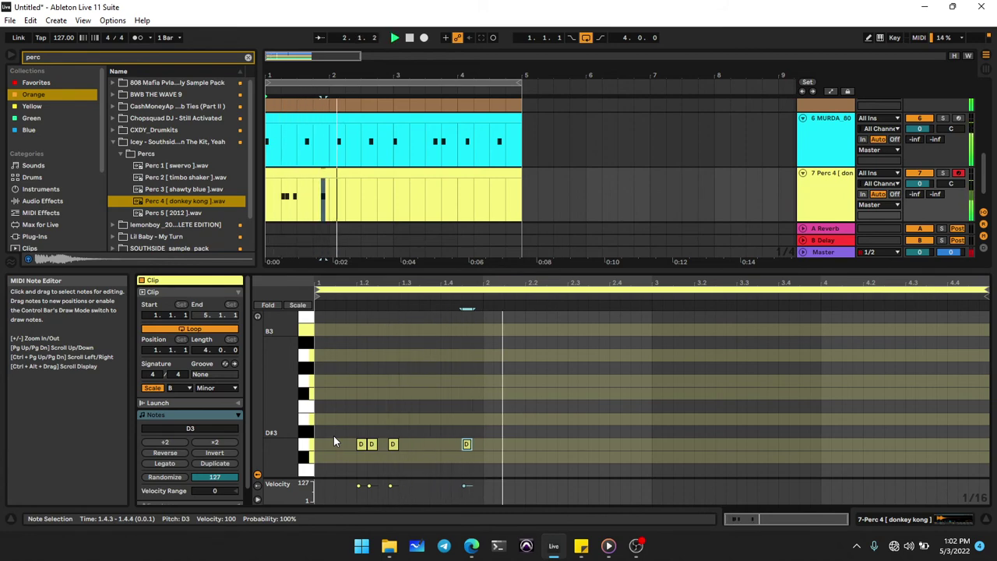
key(Left)
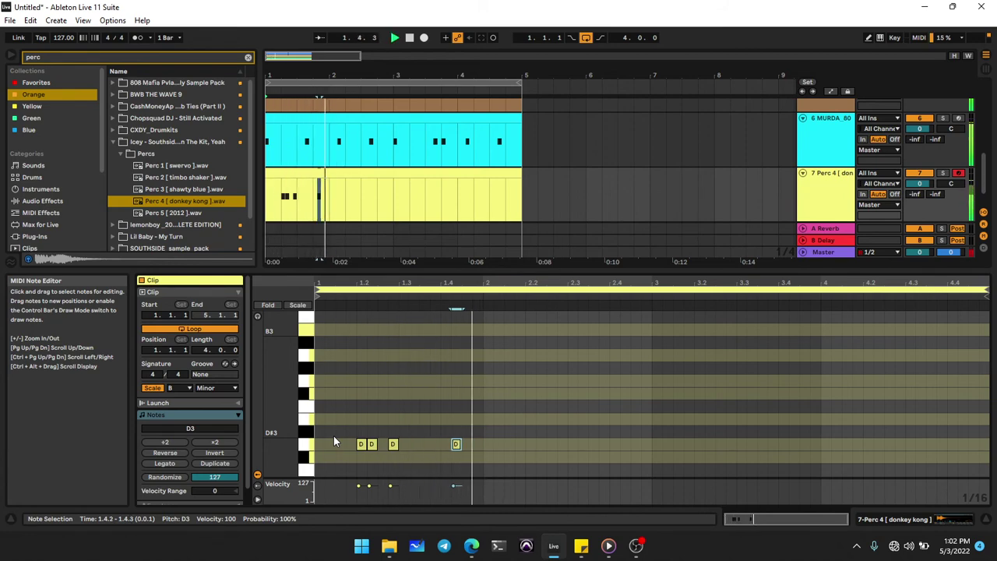
key(Right)
Step: Duplicate all four perc notes and shift the copy so it starts at 3.1.1
key(ctrl+a)
key(ctrl+d)
key(Right)
key(Right)
key(Right)
key(Right)
key(Right)
key(Right)
key(Right)
key(Right)
key(Right)
key(Right)
key(Right)
key(Right)
key(Right)
key(Right)
key(Right)
key(Right)
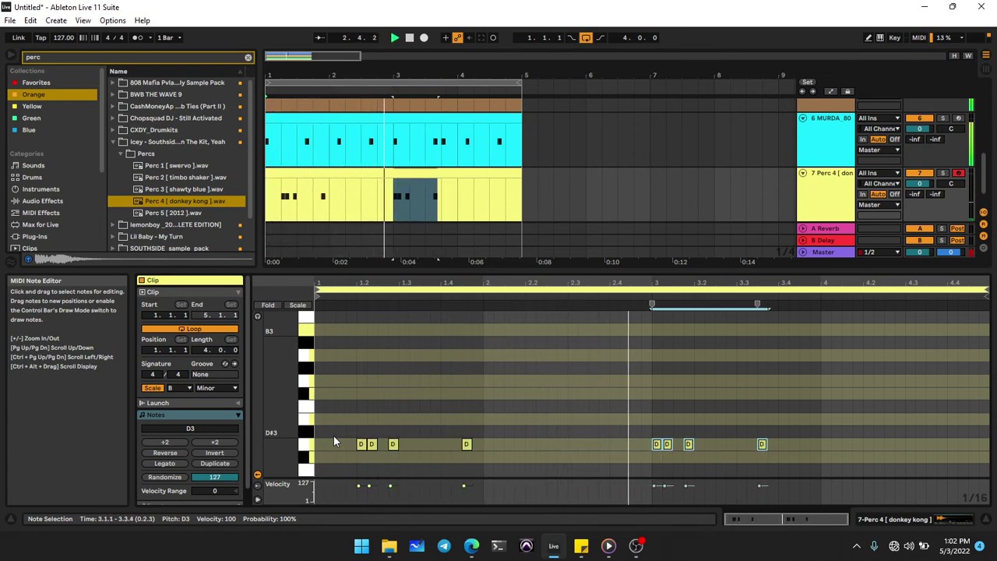
key(Right)
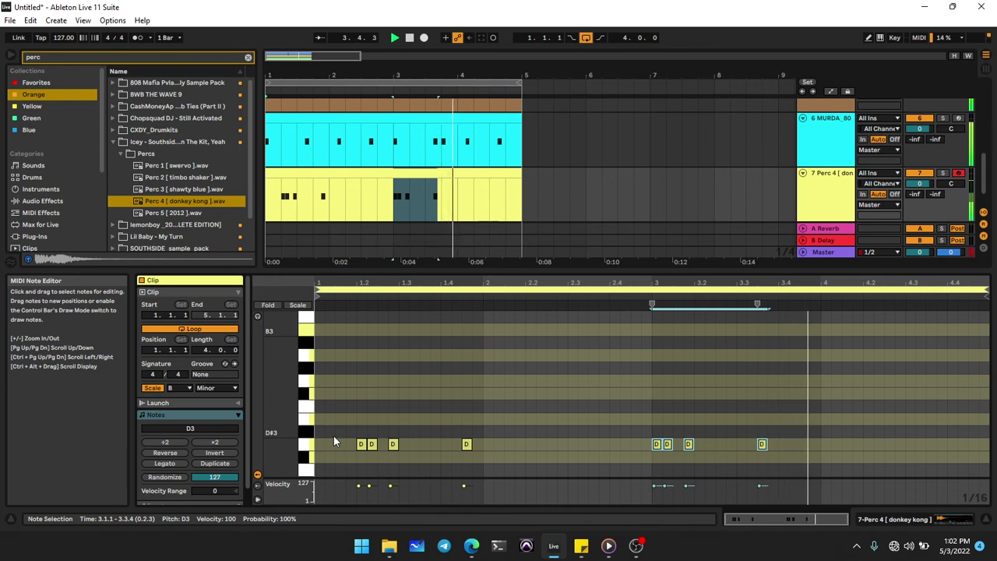
Step: Move the four copied perc notes one beat later so they start at 3.2.1
click(330, 457)
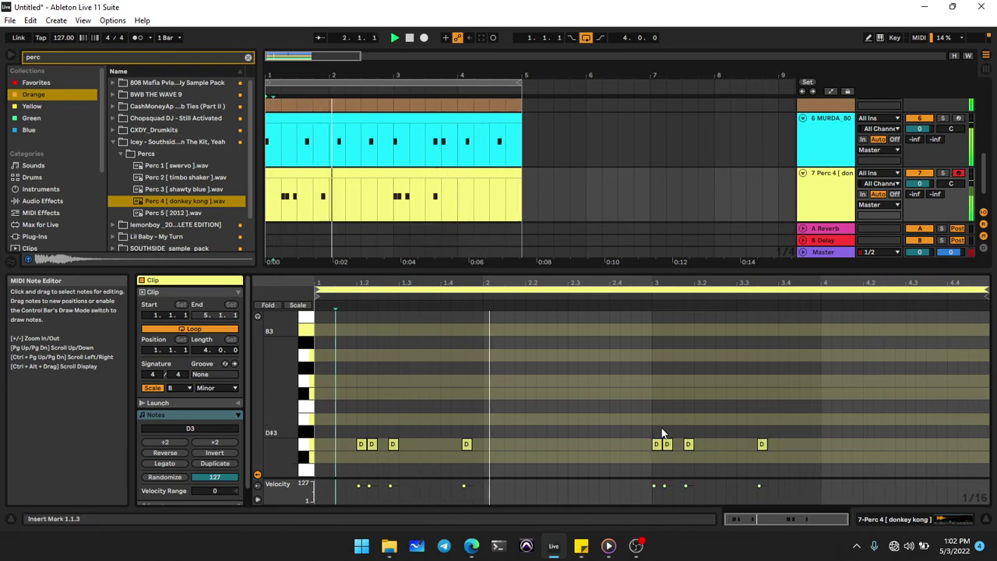
drag(654, 433, 793, 447)
key(Right)
key(Right)
key(Right)
key(Right)
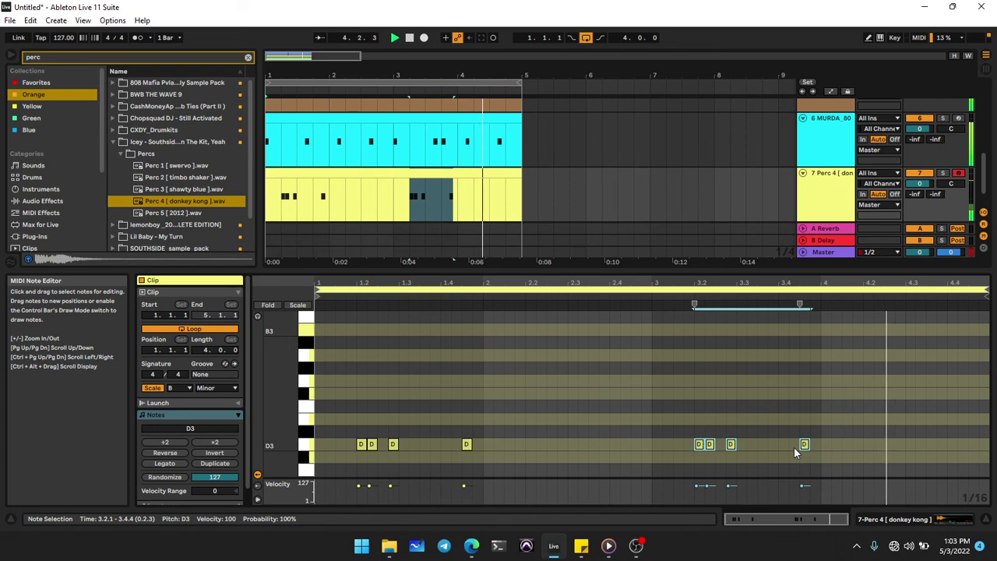
Step: Add a new MIDI track below the Perc 4 track and search all browser content for "open"
click(435, 175)
key(ctrl+shift+t)
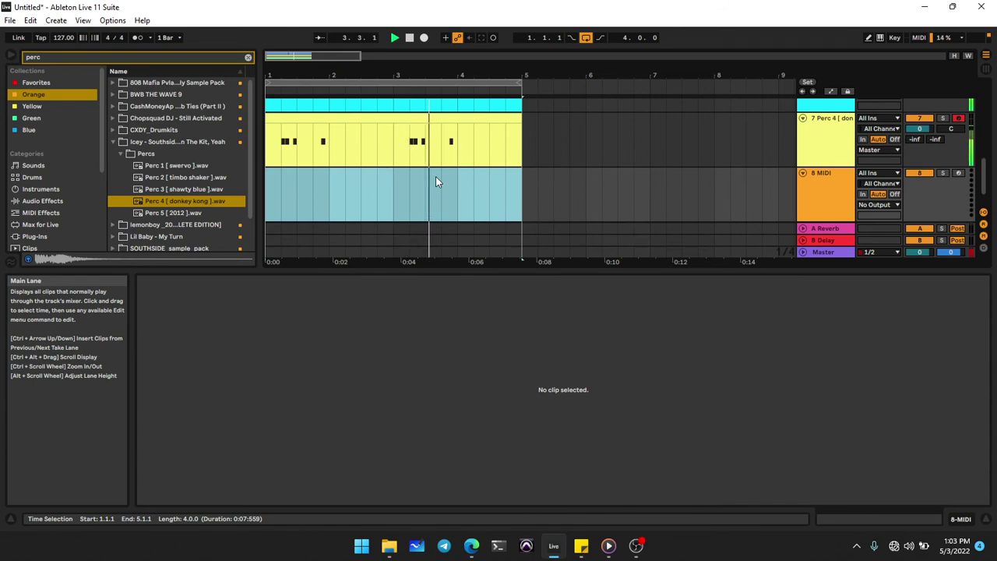
key(ctrl+f)
text(open)
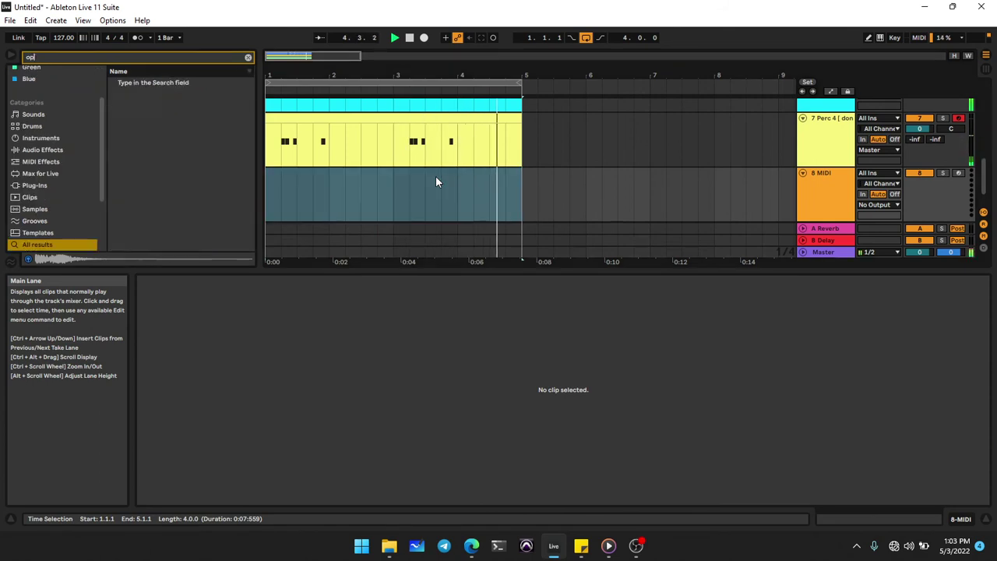
Step: Audition open-hat candidates from the search results, including the TM88 and TM-88 Hats samples
click(132, 216)
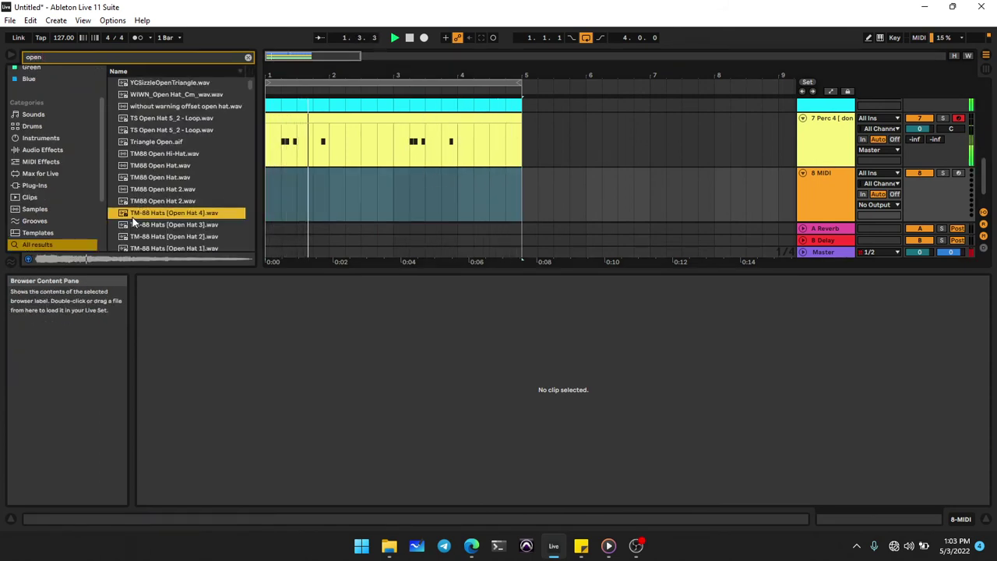
click(148, 237)
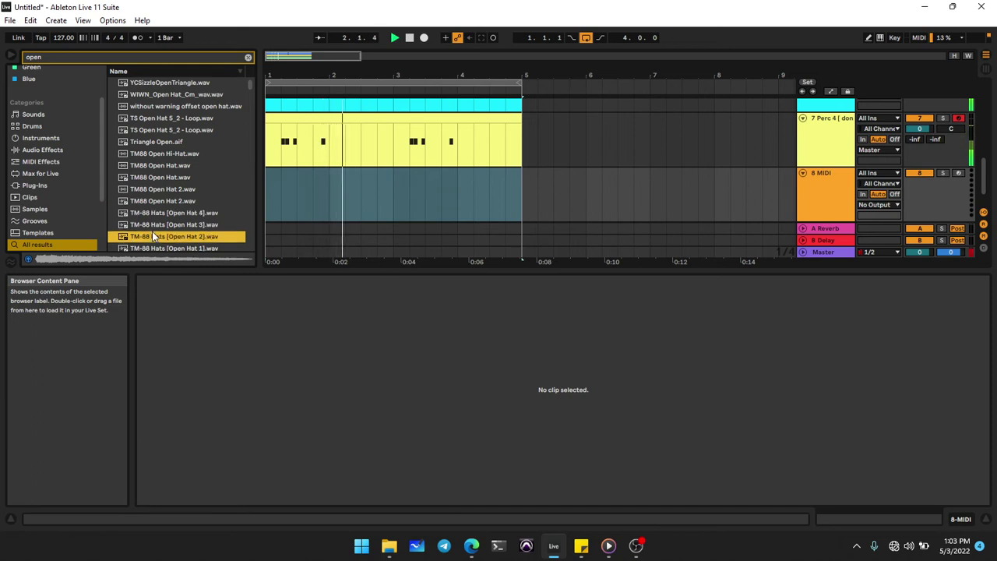
click(168, 178)
click(168, 166)
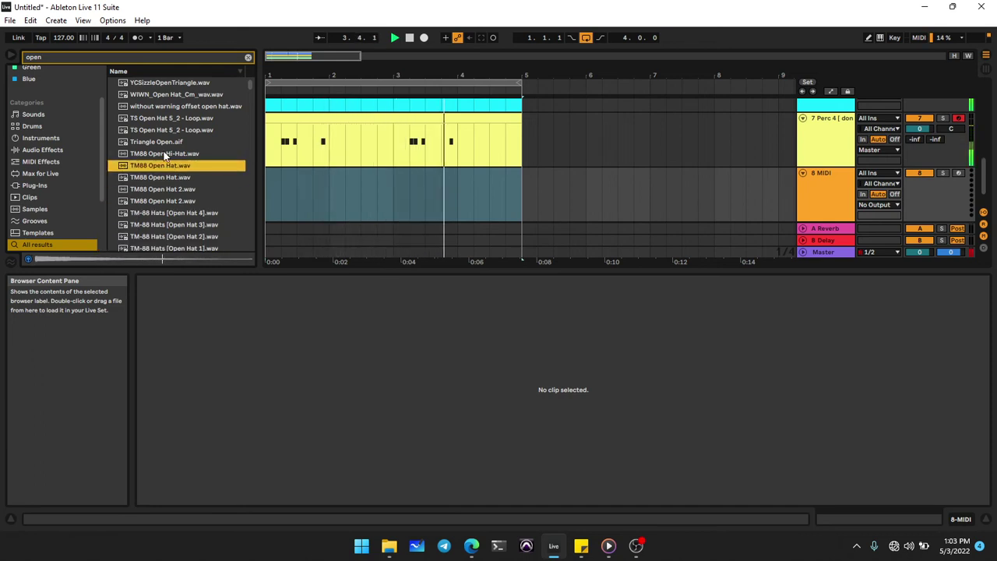
click(163, 144)
scroll(163, 148, down, 2)
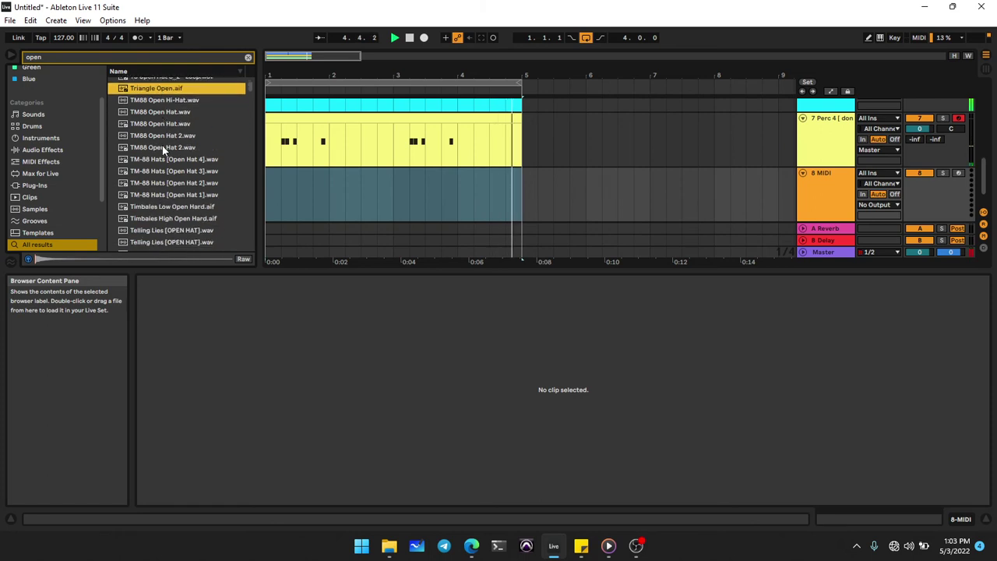
click(161, 158)
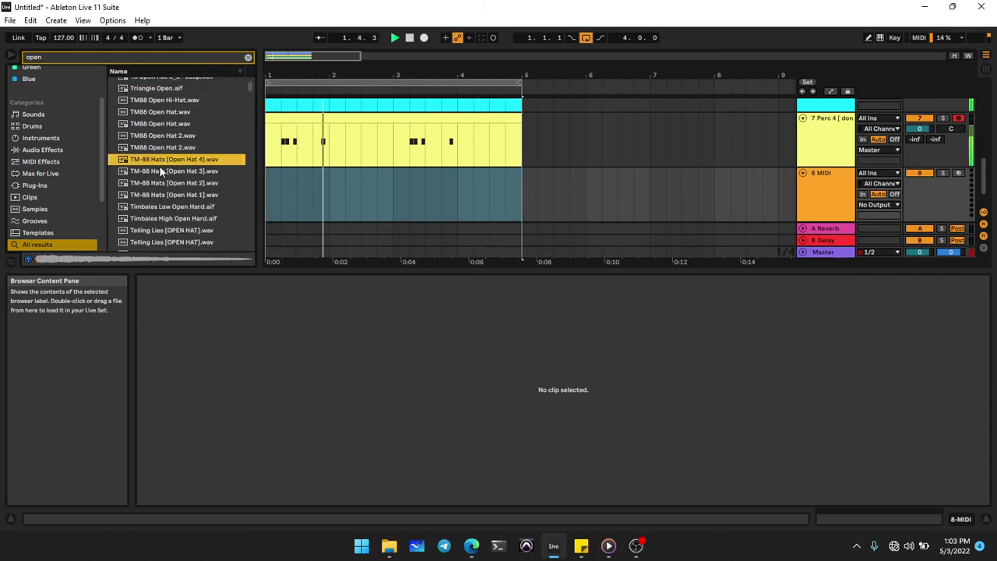
click(159, 184)
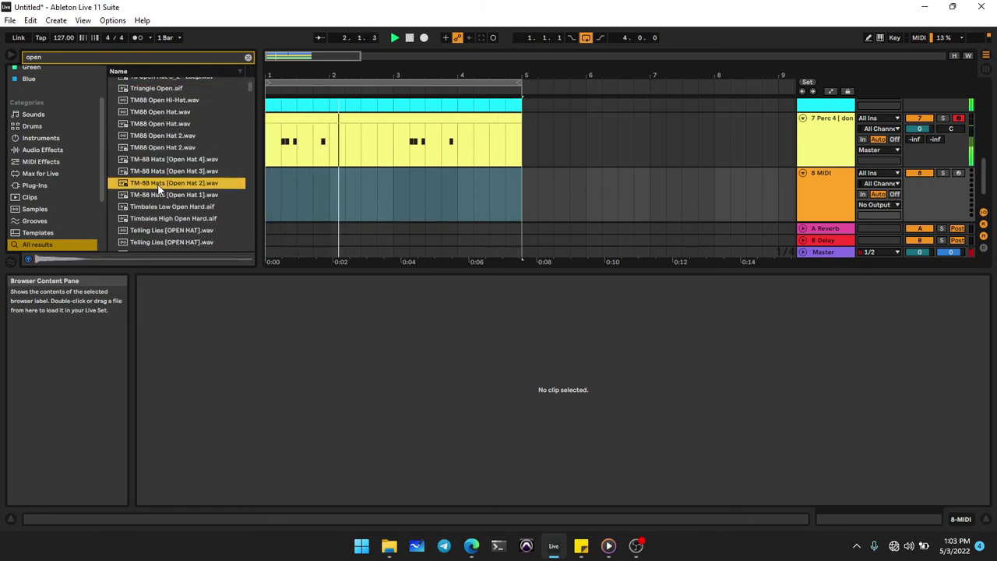
Step: Load SOUTHSIDE_open_hihat_2k.wav from the SOUTHSIDE_sample_pack in the Orange collection onto the new MIDI track
scroll(60, 105, up, 2)
click(50, 93)
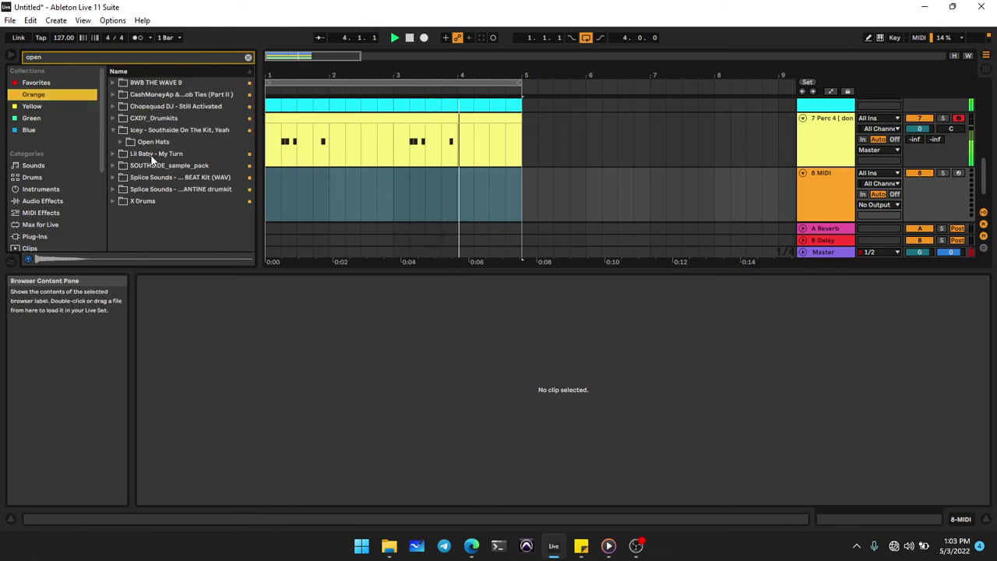
click(123, 166)
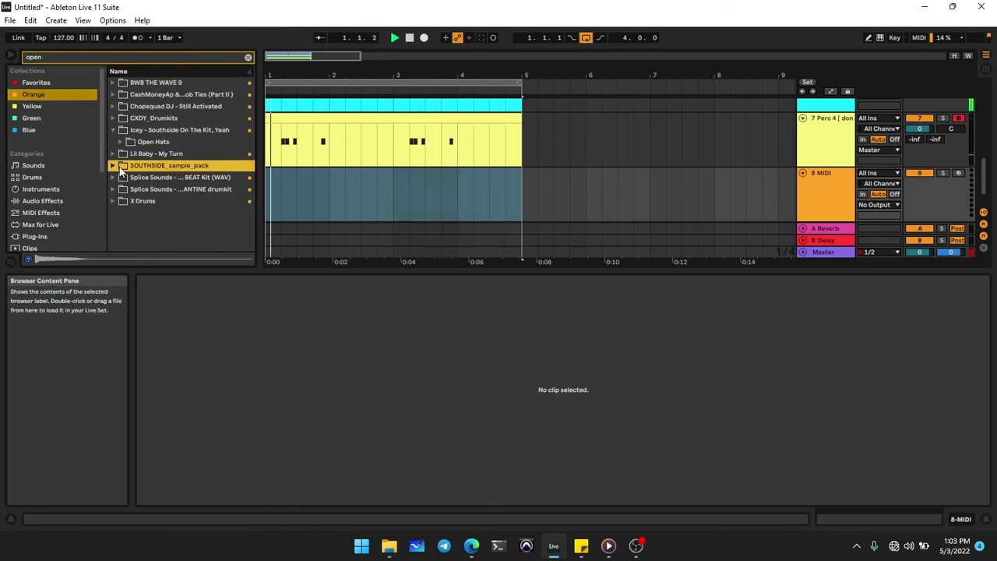
click(113, 165)
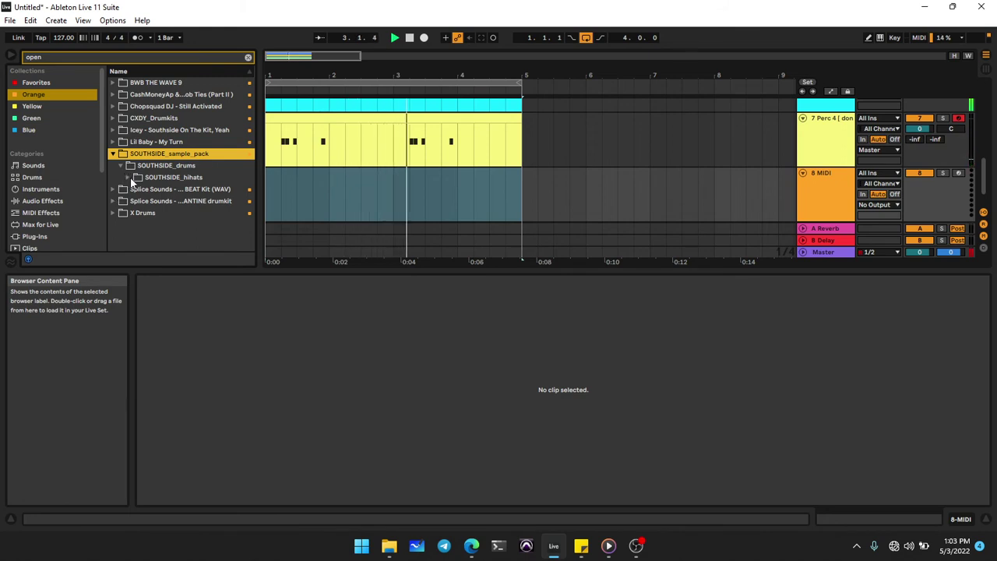
click(129, 178)
click(142, 191)
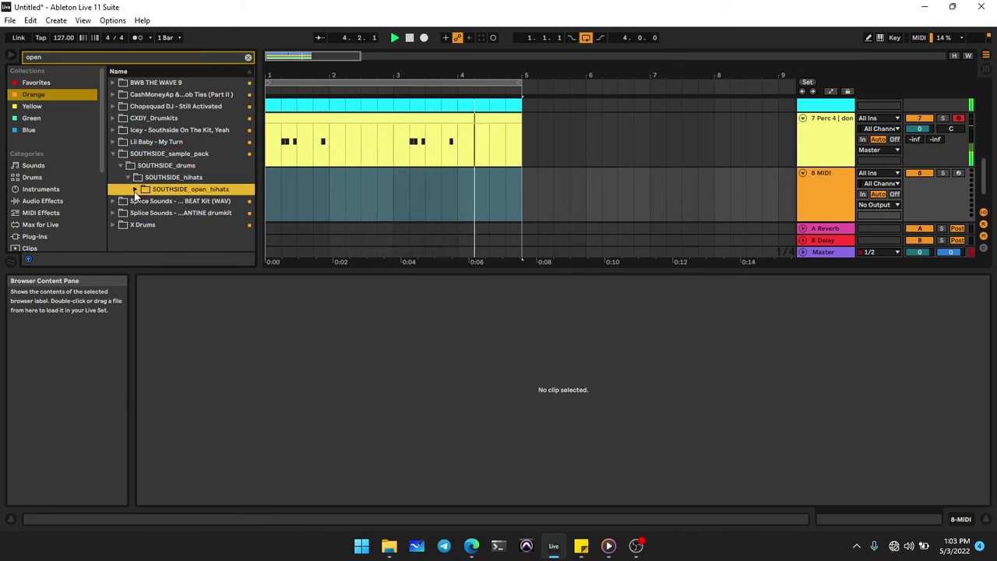
click(135, 189)
click(168, 203)
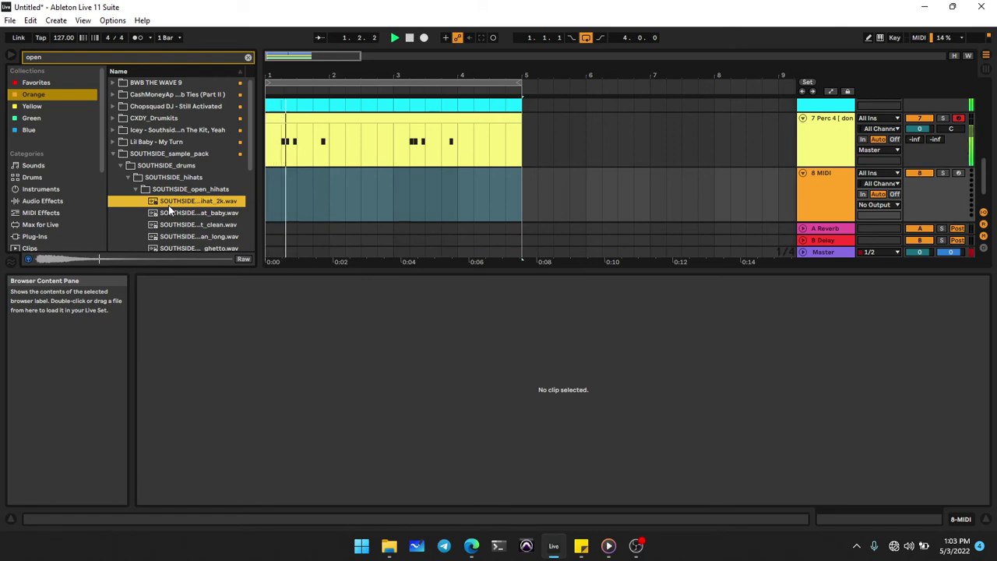
double_click(168, 204)
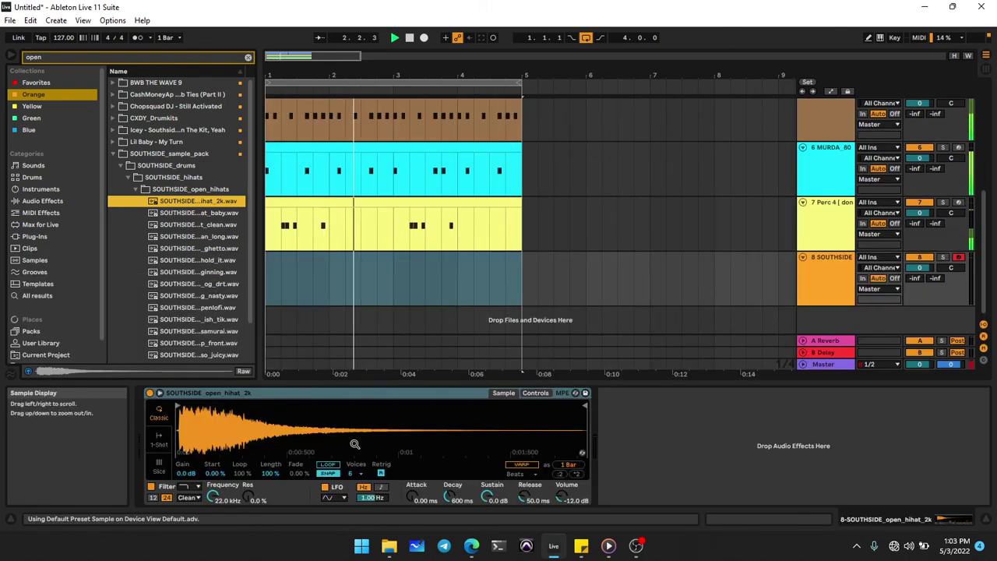
Step: Create a four-bar MIDI clip on the open-hat track with a C3 note at 1.1.1 at velocity 127
click(460, 287)
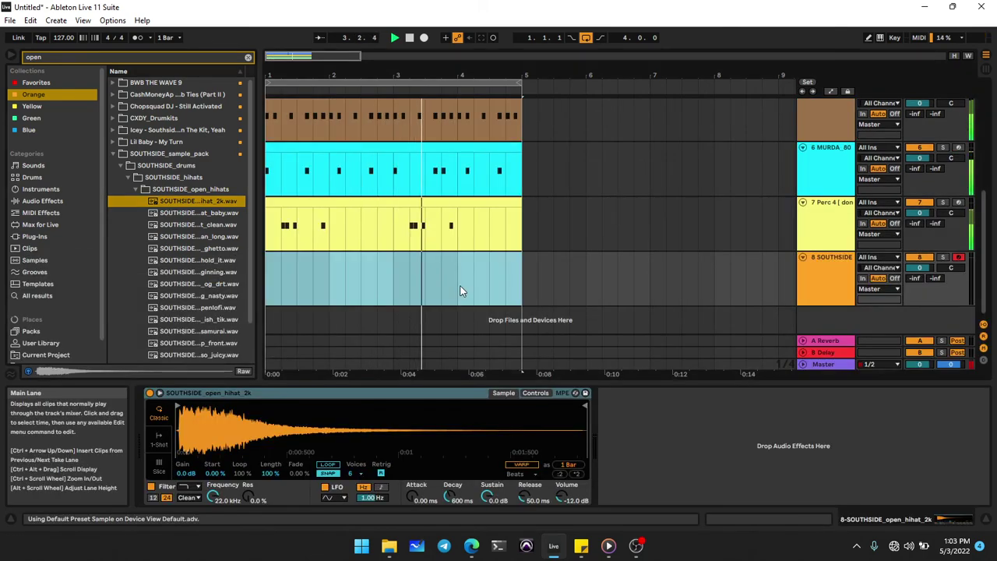
key(ctrl+shift+m)
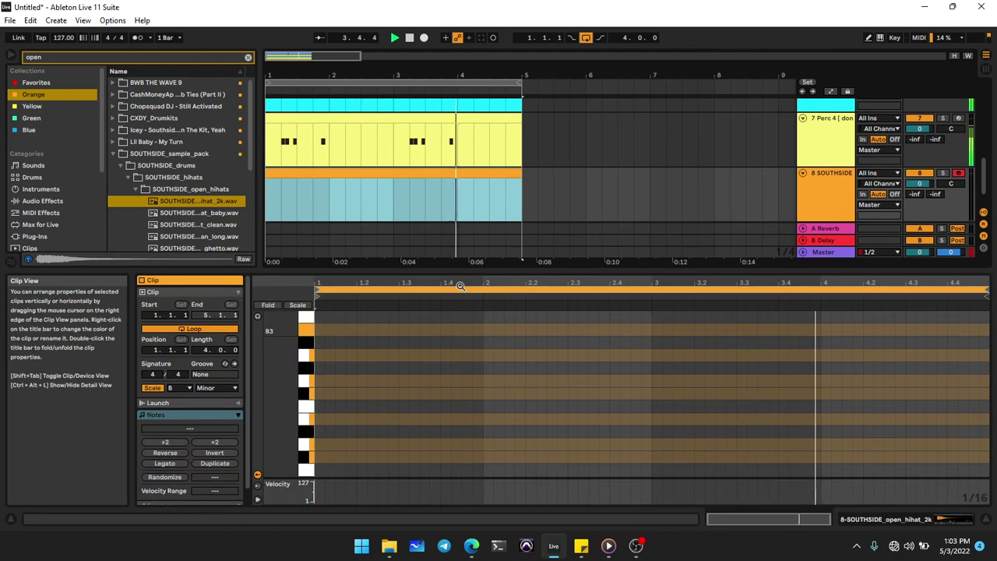
double_click(319, 470)
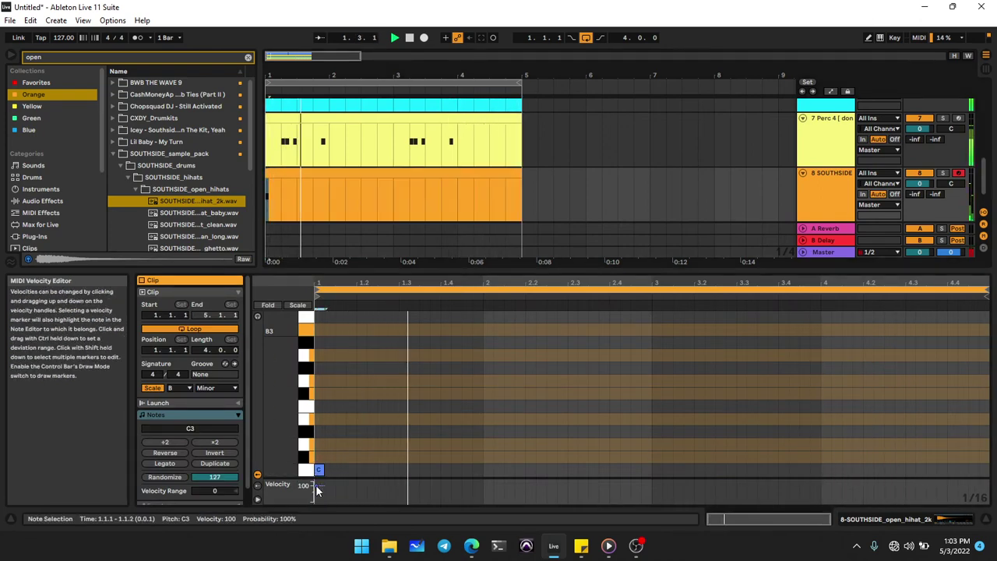
drag(315, 484, 315, 480)
Step: Set the open-hat sampler's release to 60.0 s and repeat the clip's first two bars over bars 3 and 4
key(space)
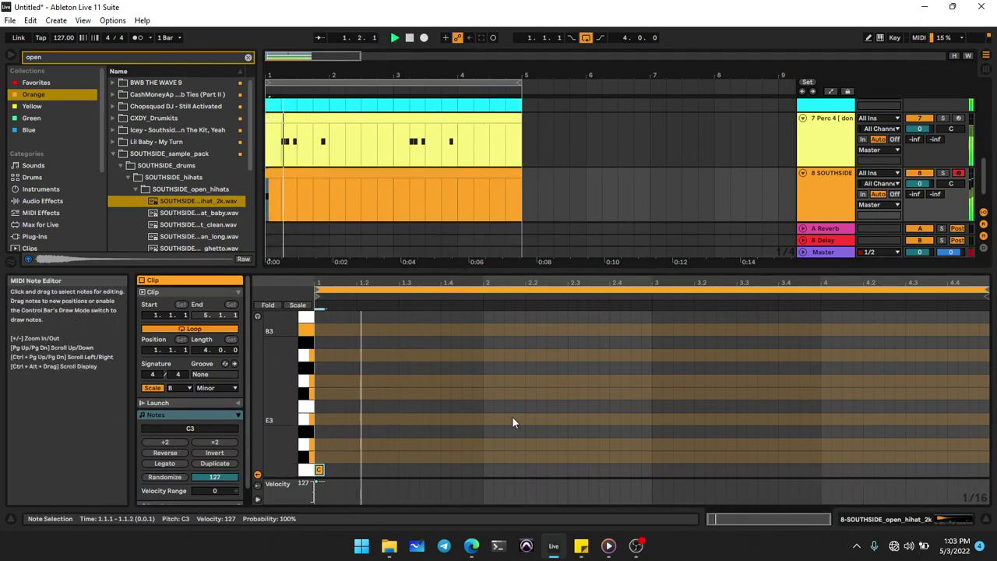
click(818, 198)
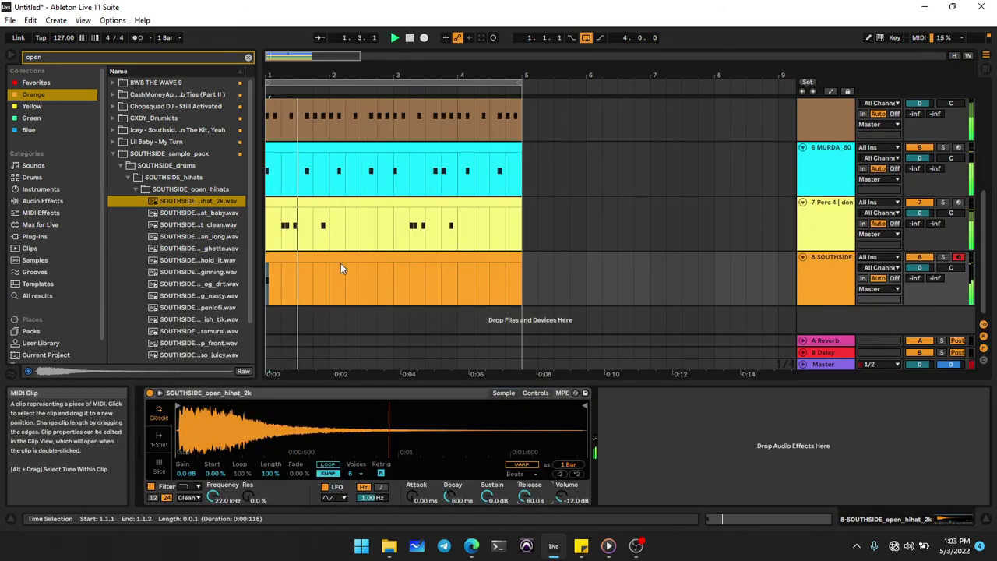
drag(395, 282, 520, 282)
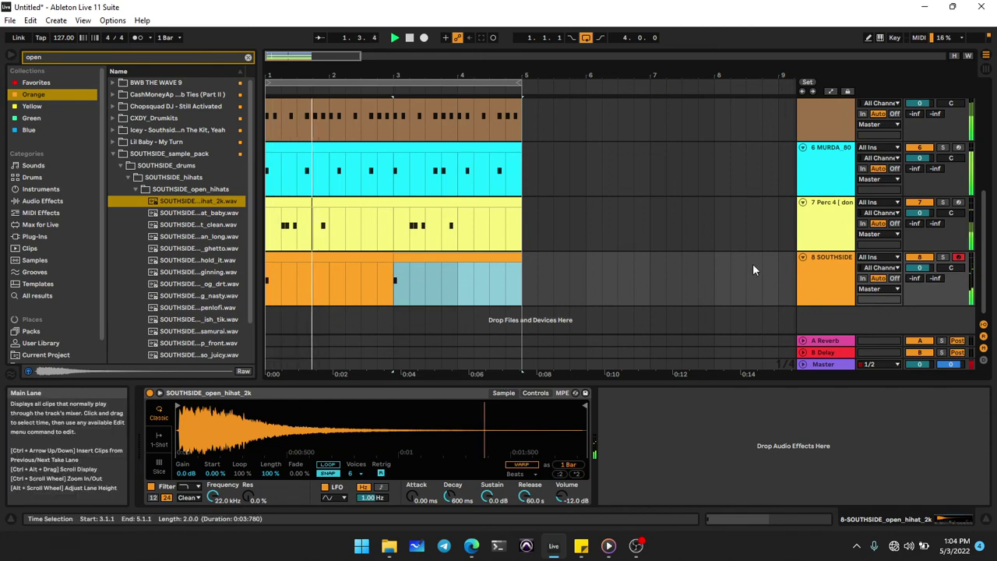
Step: Duplicate the four-bar loop on all eight tracks until the arrangement is 20 bars long
scroll(529, 163, up, 2)
scroll(530, 163, up, 3)
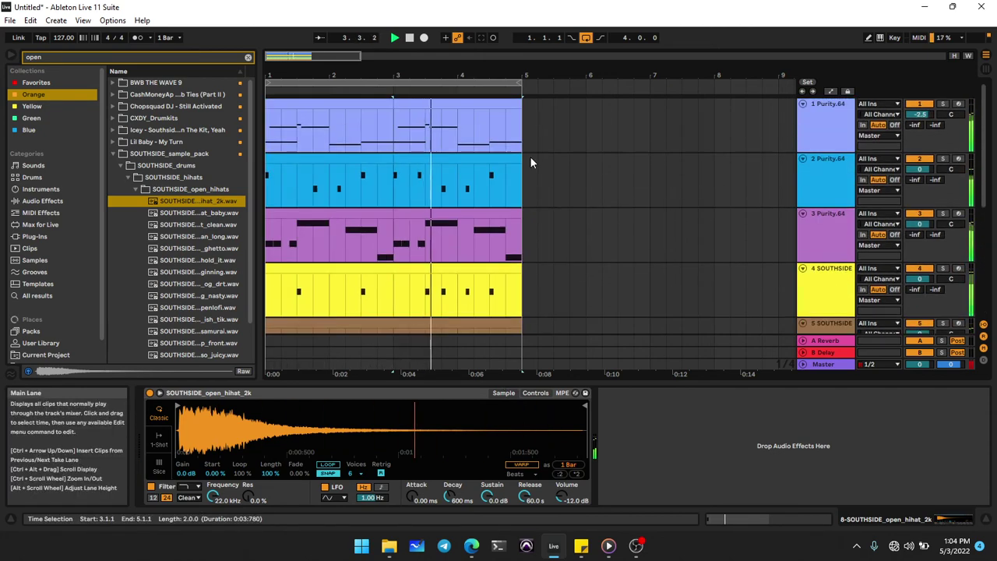
click(410, 104)
click(411, 103)
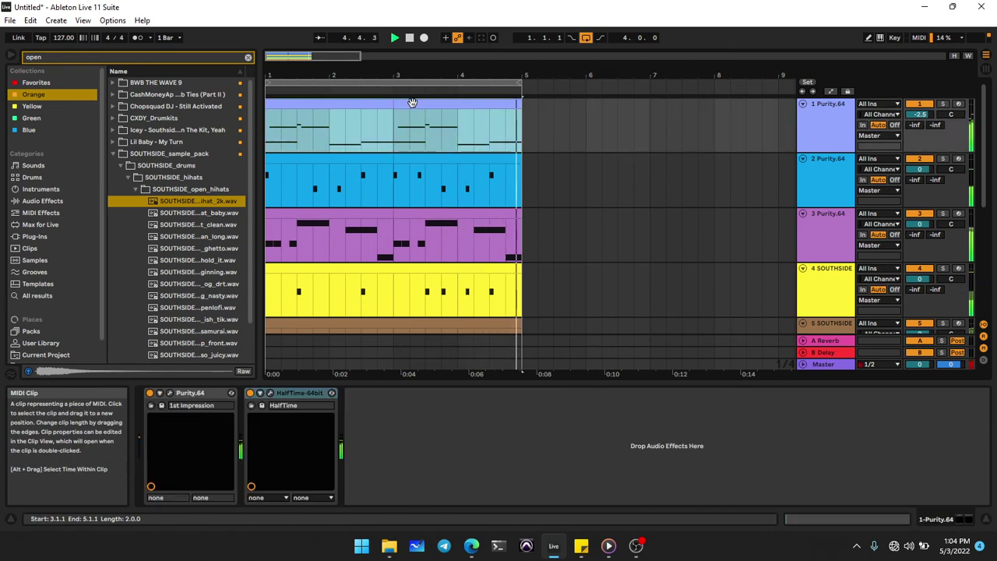
key(ctrl+d)
key(ctrl+d)
key(ctrl+d)
key(ctrl+d)
key(ctrl+d)
key(ctrl+d)
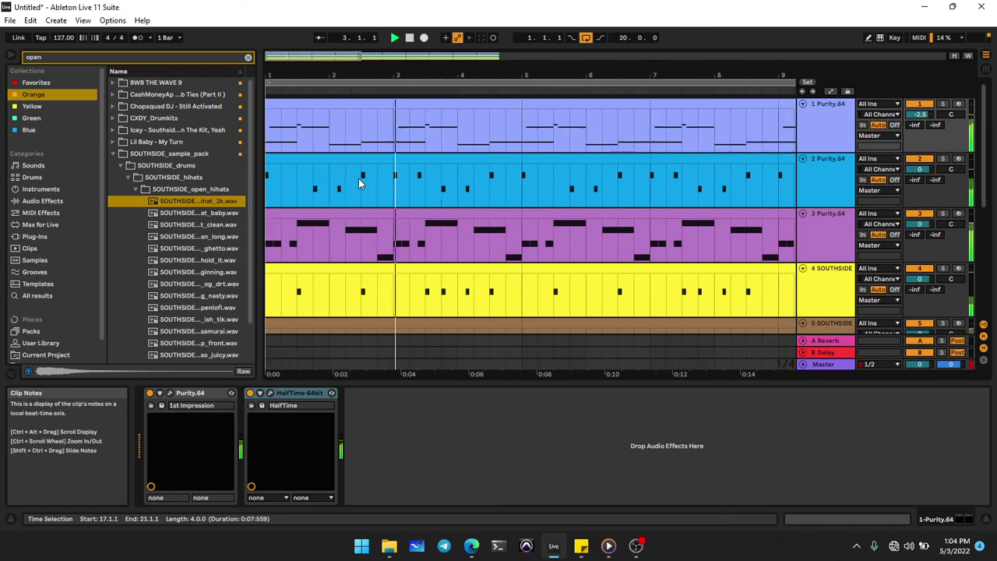
Step: Delete bars 1 and 2 from the hi-hat, 808, Perc 4 and open-hat tracks
scroll(360, 184, down, 4)
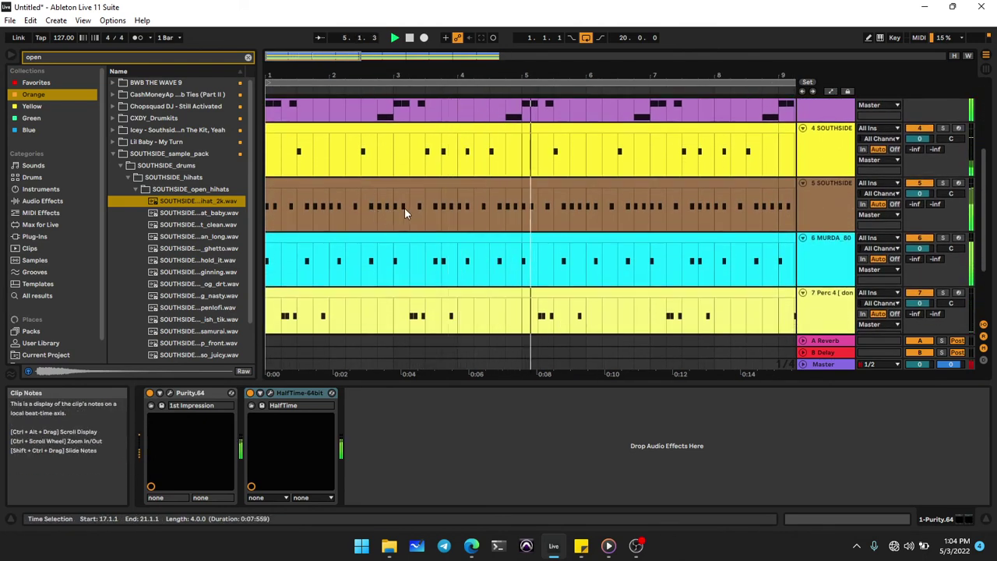
drag(392, 206, 268, 363)
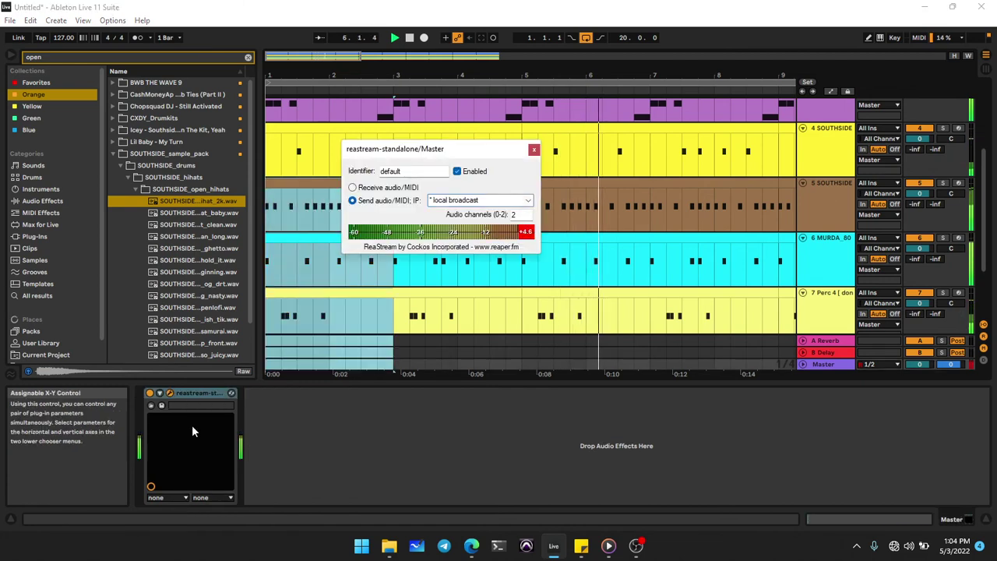
click(534, 149)
key(Delete)
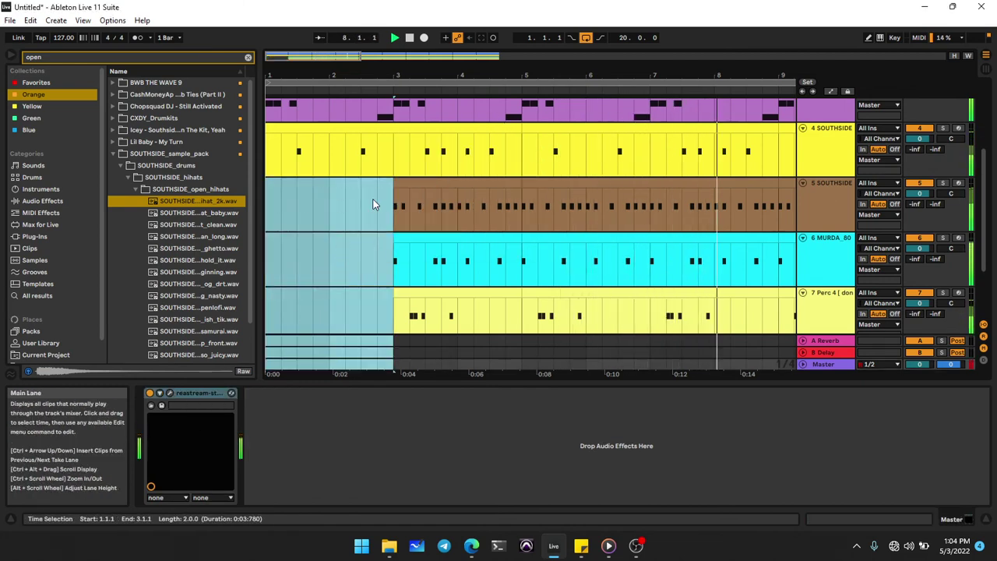
Step: Delete bars 3 and 4 from the 808, Perc 4 and open-hat tracks, and play the arrangement from the start
click(466, 261)
scroll(466, 261, down, 1)
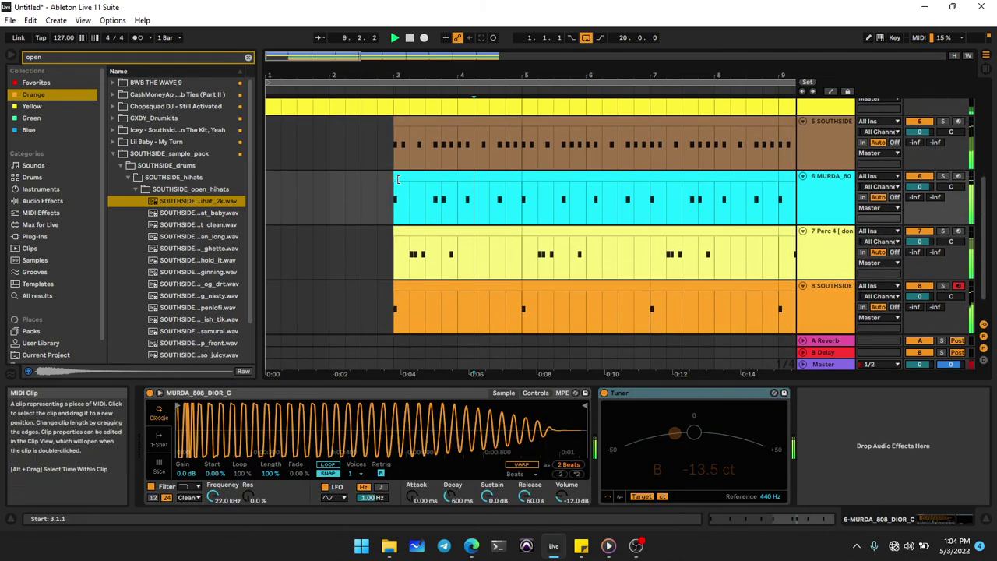
drag(394, 187, 514, 323)
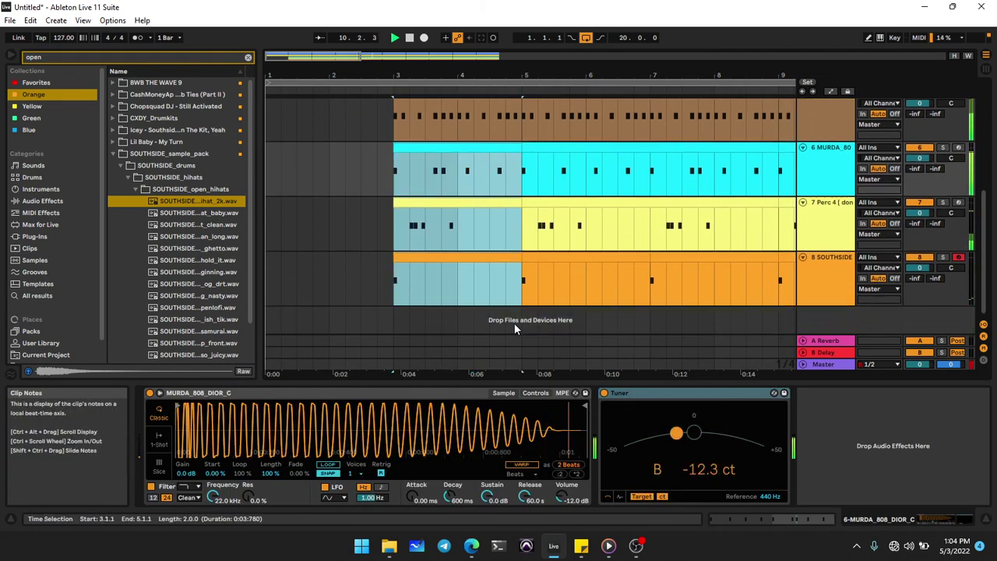
key(Delete)
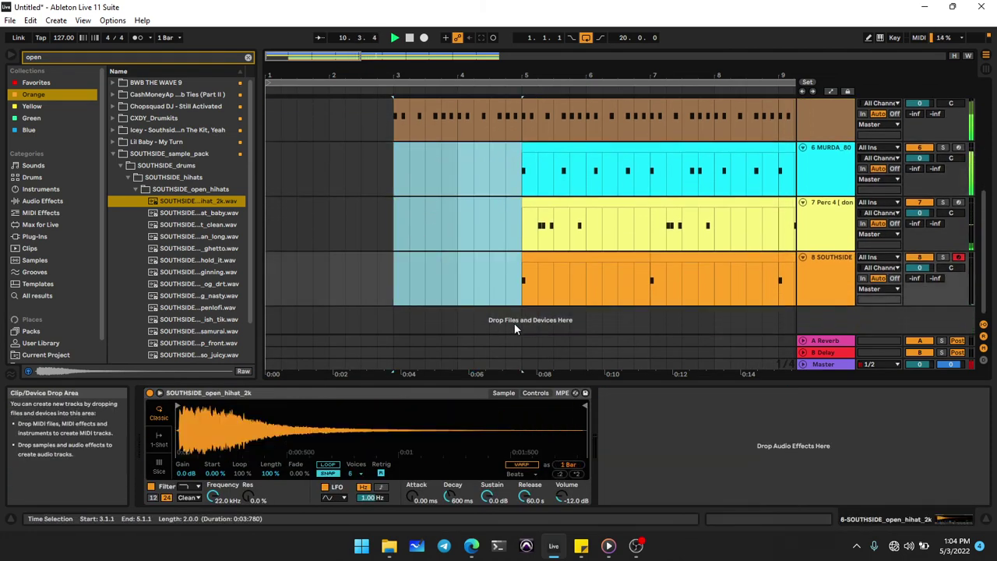
click(266, 272)
key(space)
Step: Trim the final bar off the hi-hat track so its last clip ends at bar 20
scroll(596, 197, right, 10)
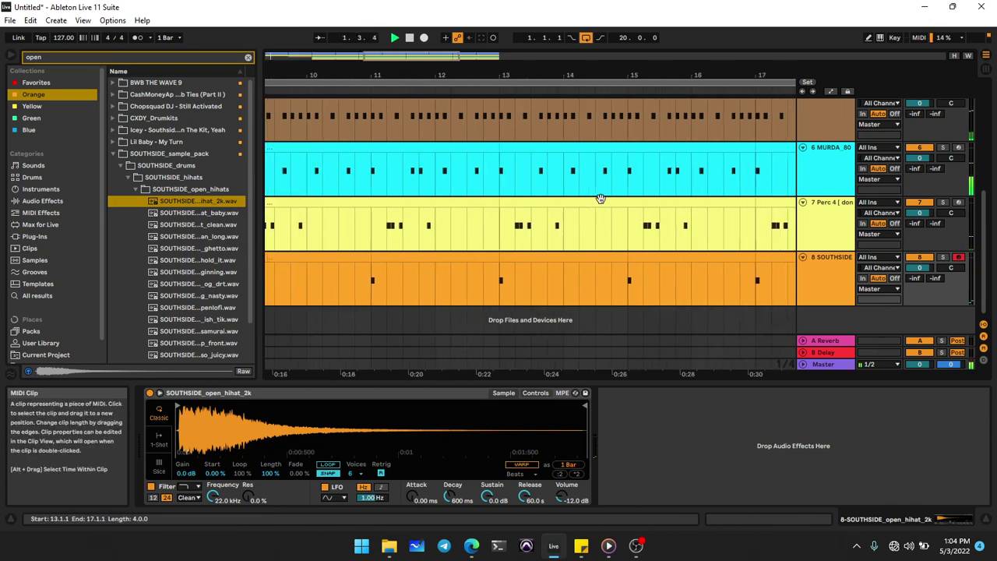
scroll(601, 198, up, 4)
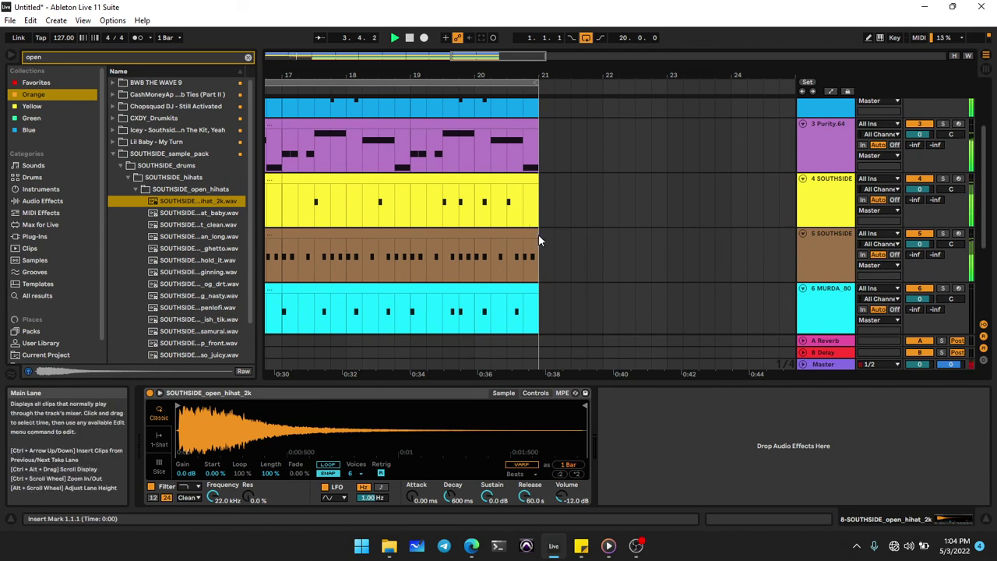
drag(539, 235, 474, 234)
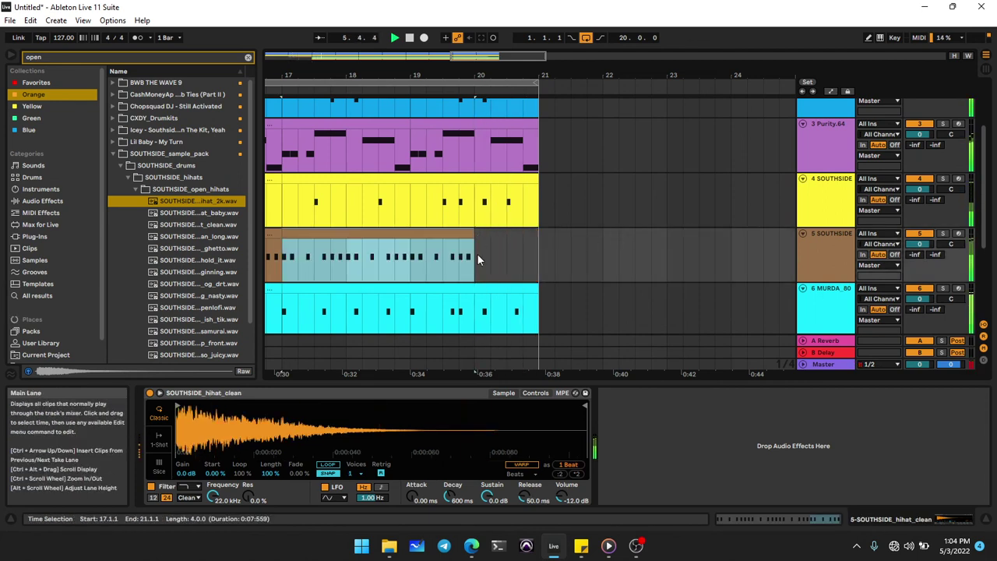
click(612, 247)
Step: Review the full arrangement across all eight tracks while it plays
scroll(612, 247, up, 3)
scroll(612, 251, down, 2)
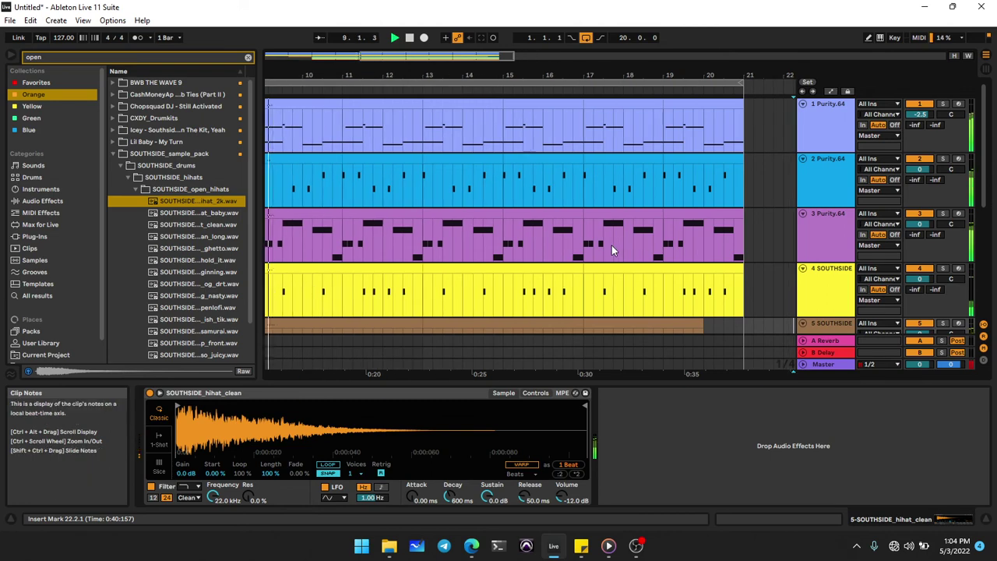
scroll(611, 250, down, 1)
scroll(612, 251, down, 5)
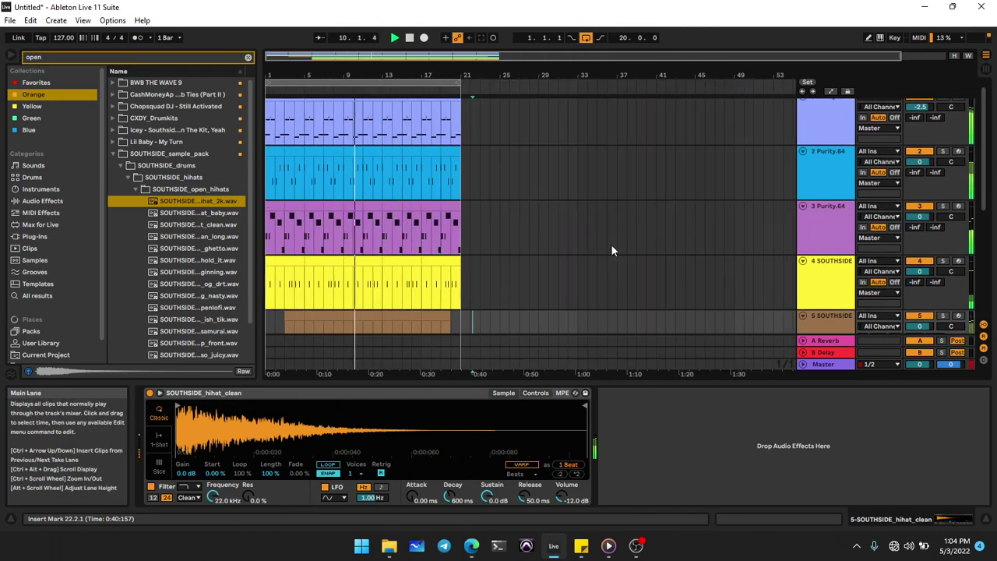
scroll(612, 251, up, 1)
scroll(612, 250, down, 5)
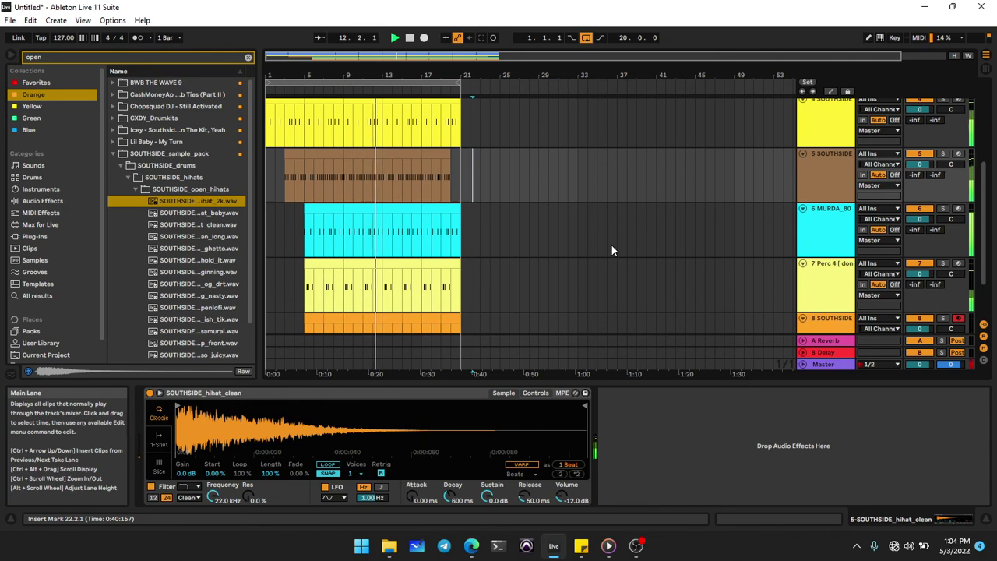
scroll(612, 250, down, 2)
scroll(612, 251, down, 1)
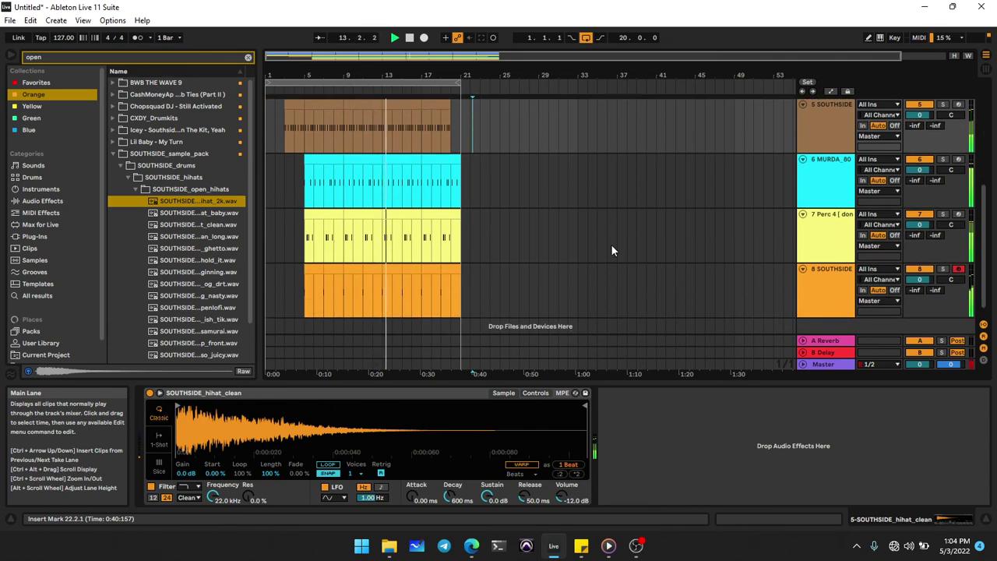
scroll(611, 250, up, 3)
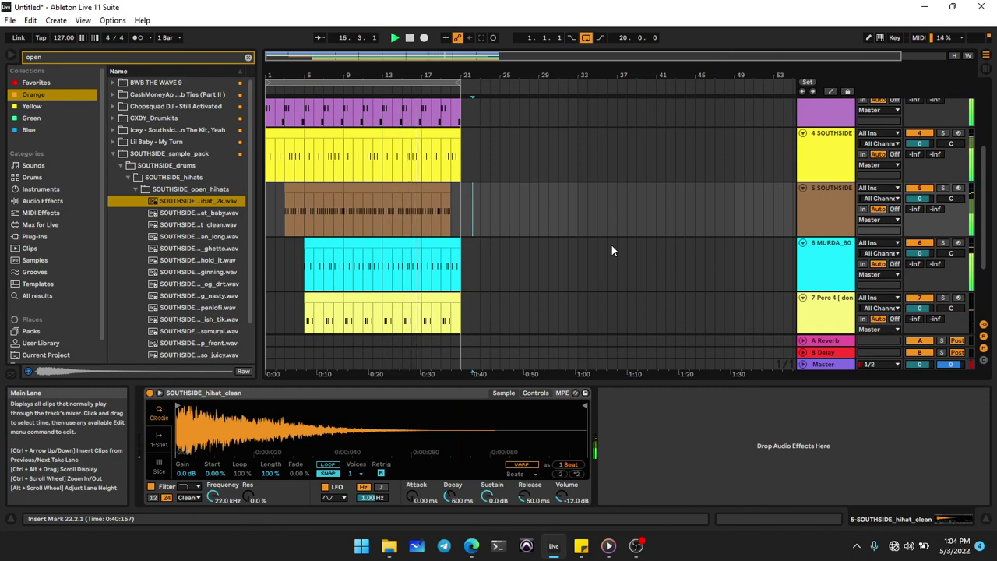
scroll(612, 250, down, 3)
scroll(611, 250, up, 7)
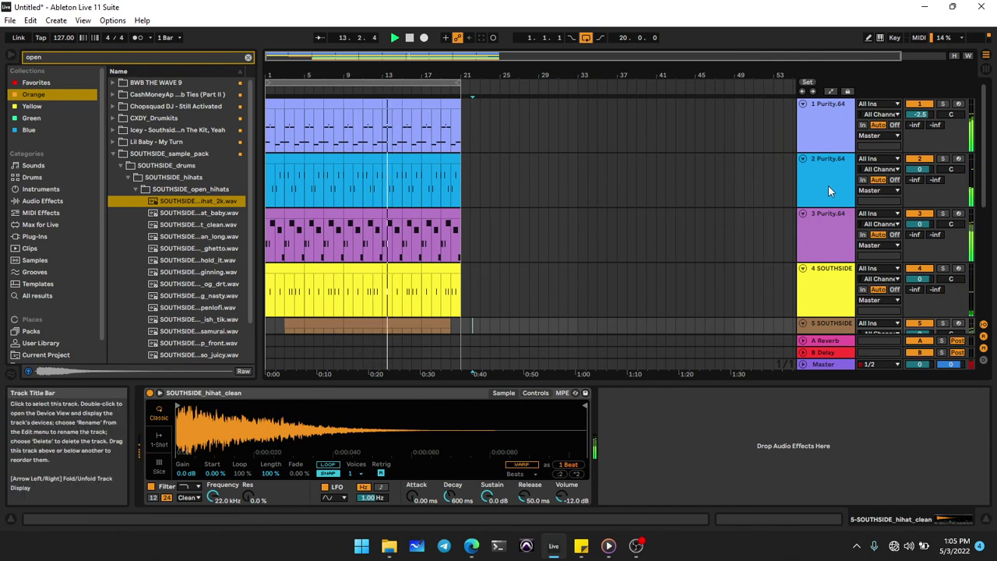
Step: Insert a MIDI track below the third Purity.64 track and load Purity.64 from the Favorites collection onto it
click(814, 229)
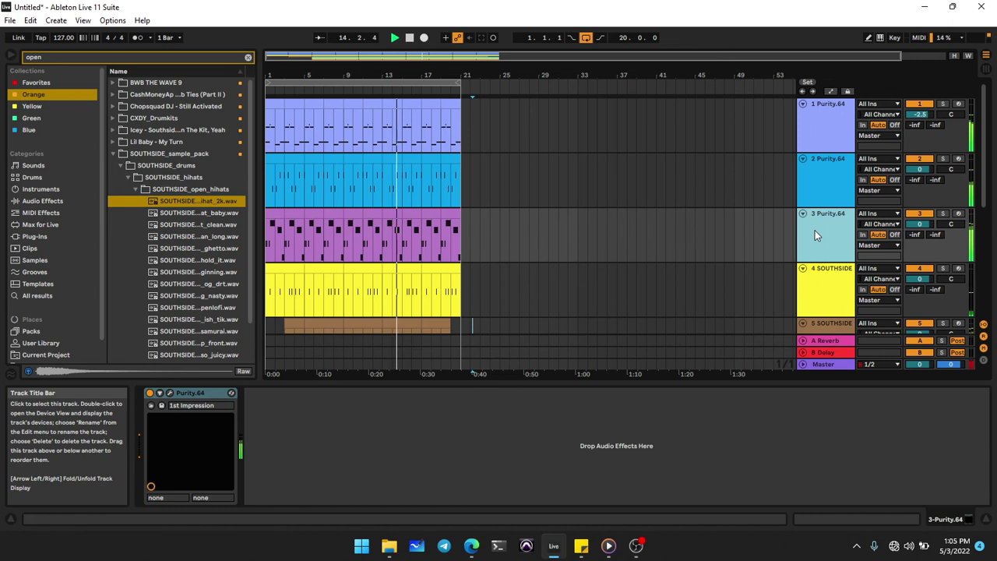
key(ctrl+shift+t)
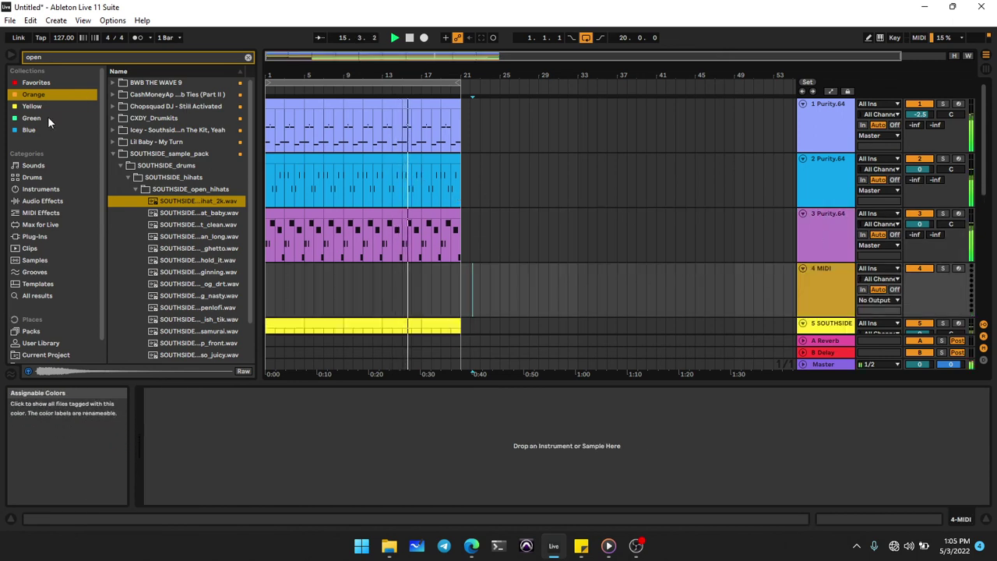
click(248, 57)
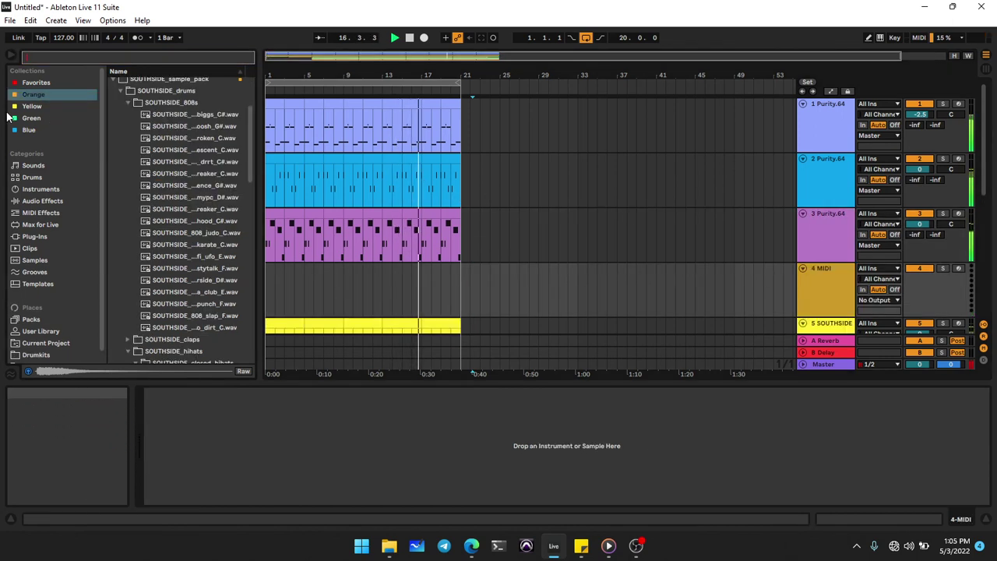
click(35, 83)
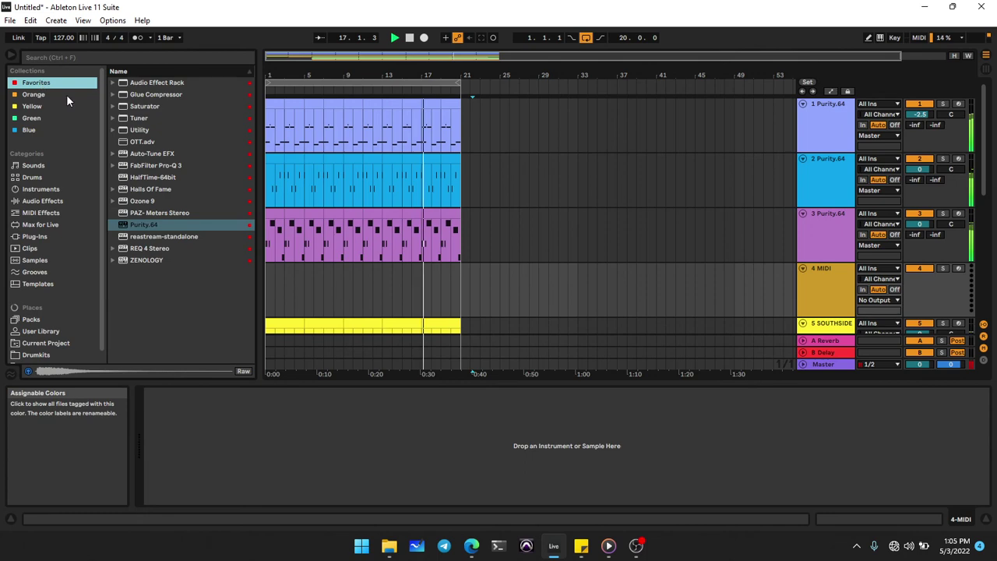
double_click(156, 223)
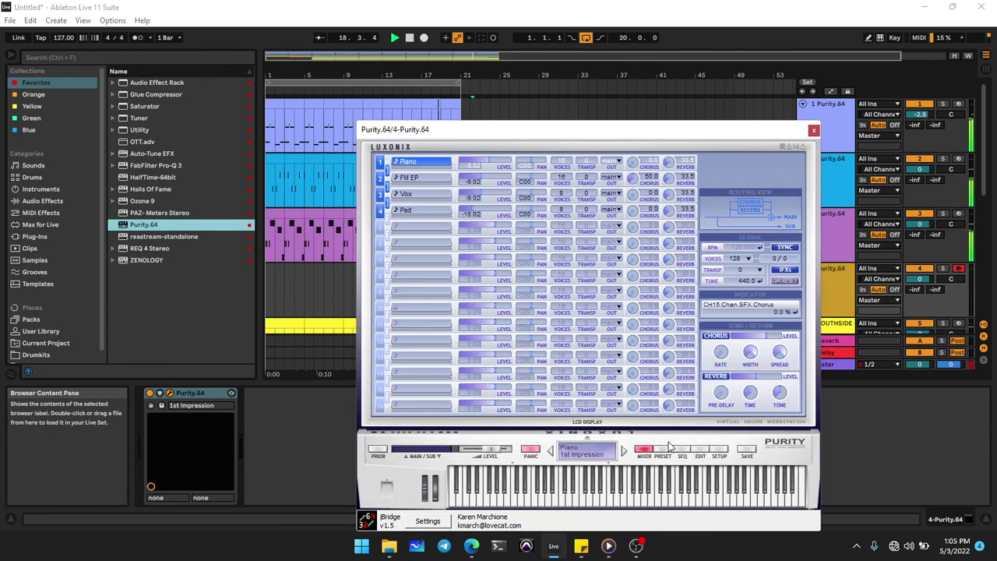
Step: Browse the Piano presets of the fourth Purity.64 instance, dismiss the IDM warning and close the plug-in window
click(668, 448)
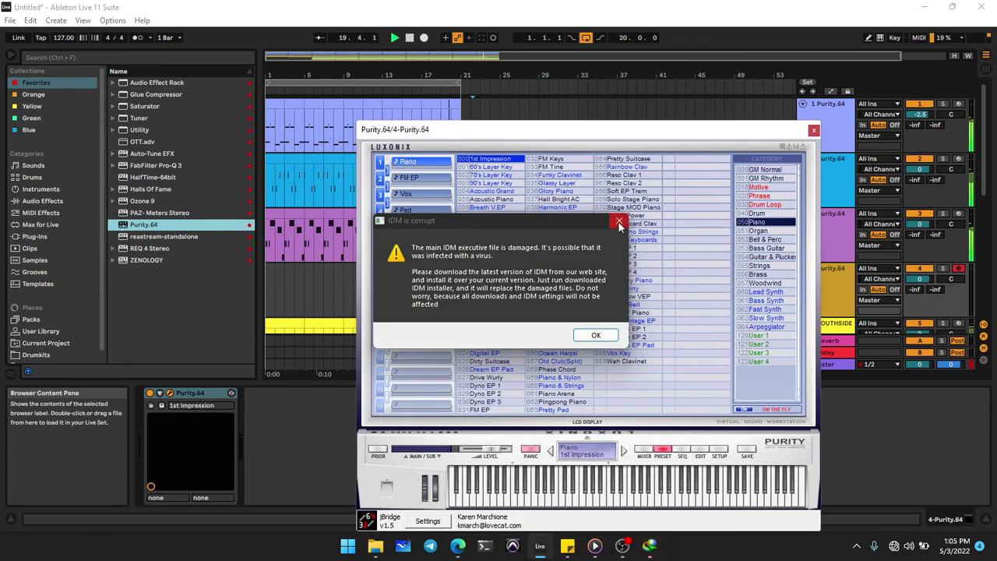
click(620, 223)
click(695, 130)
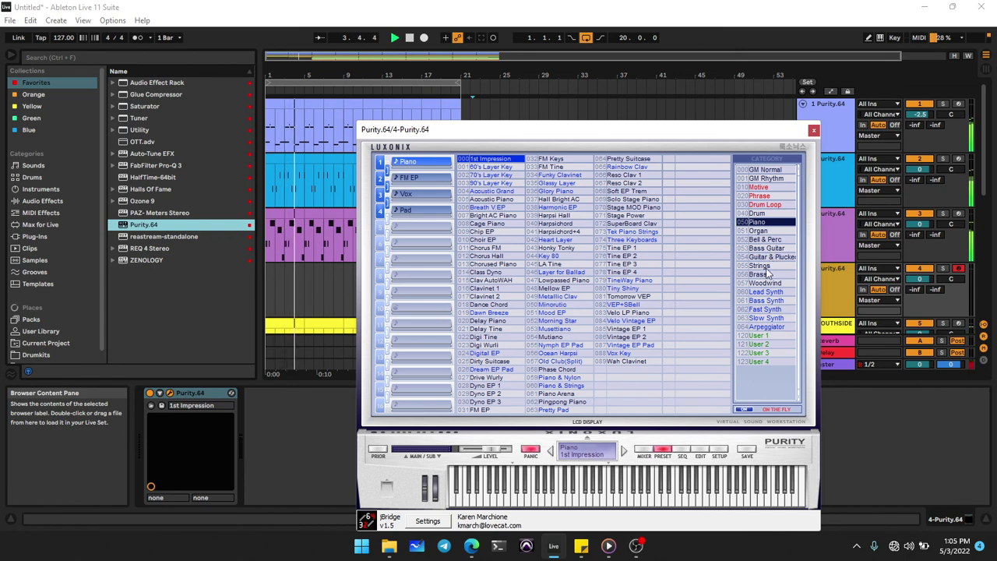
click(814, 130)
Step: Create a 20-bar MIDI clip from bar 1 on the fourth Purity.64 track and enter a two-beat B3 note at 1.1.1
mouse_move(358, 286)
mouse_down()
mouse_move(443, 293)
mouse_move(215, 285)
mouse_up()
click(442, 293)
key(ctrl+shift+m)
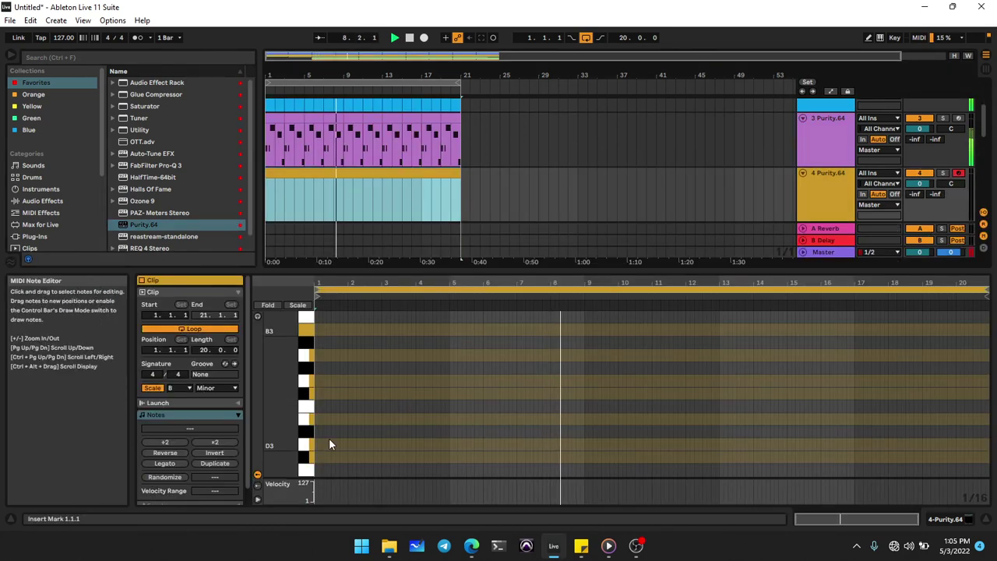
double_click(316, 329)
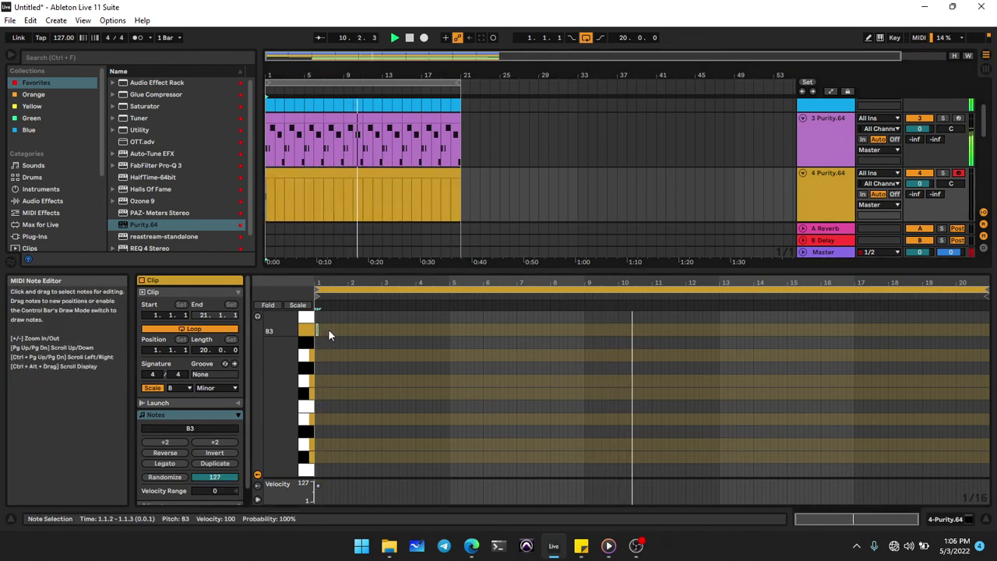
key(plus)
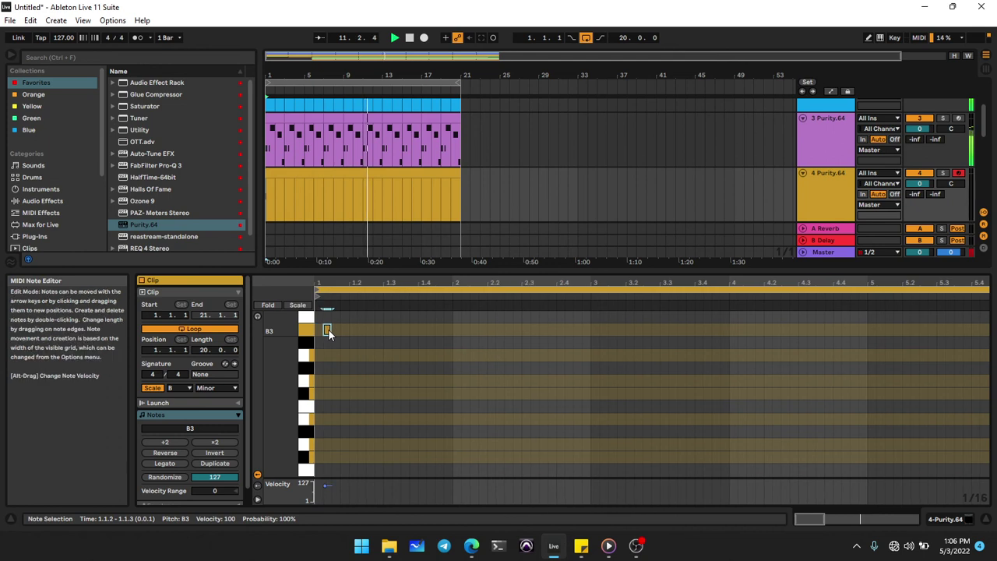
key(Left)
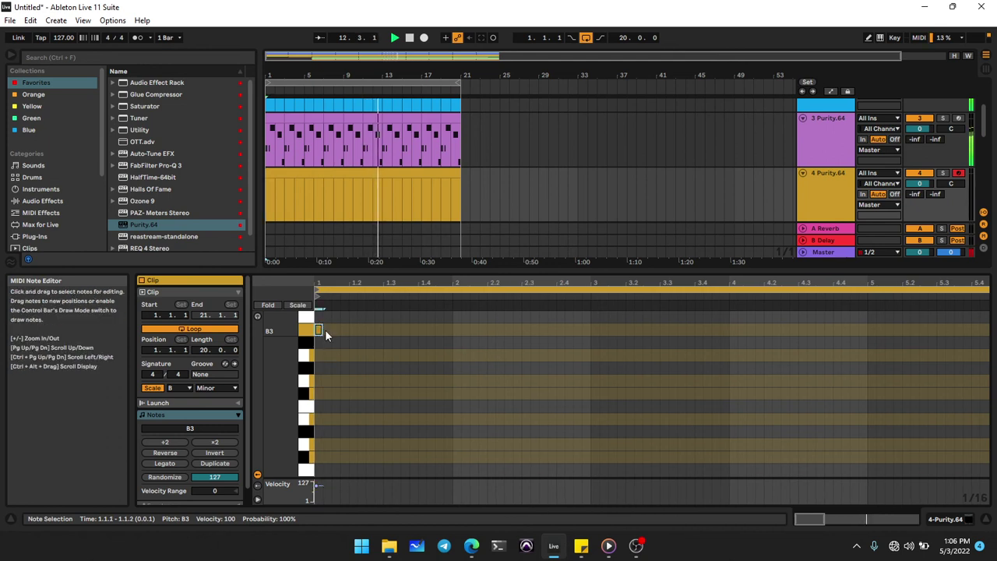
drag(323, 329, 381, 330)
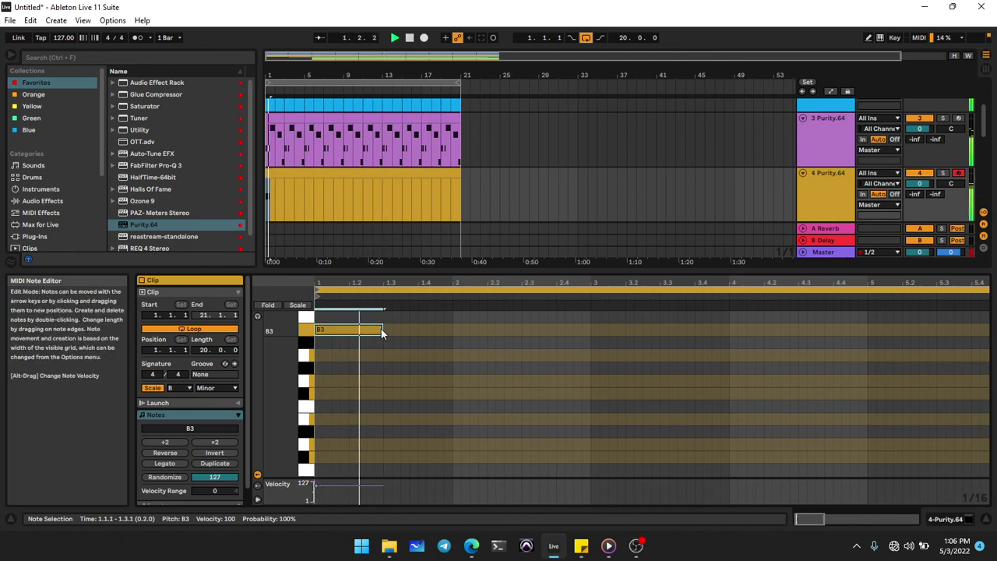
Step: Duplicate the B3 note to 1.3 and add a two-beat C#4 note at the start of bar 2
key(ctrl+d)
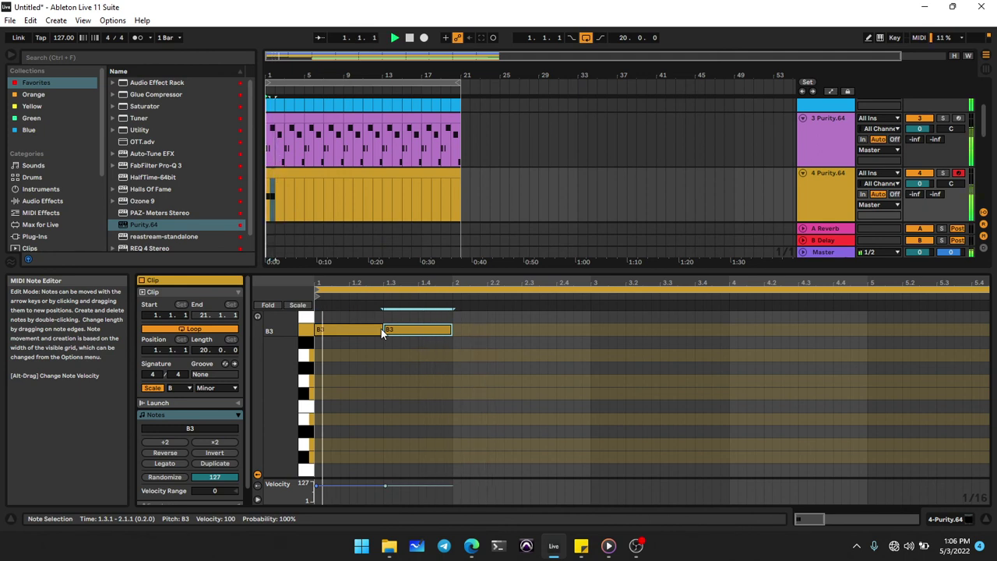
key(ctrl+d)
key(Down)
key(Down)
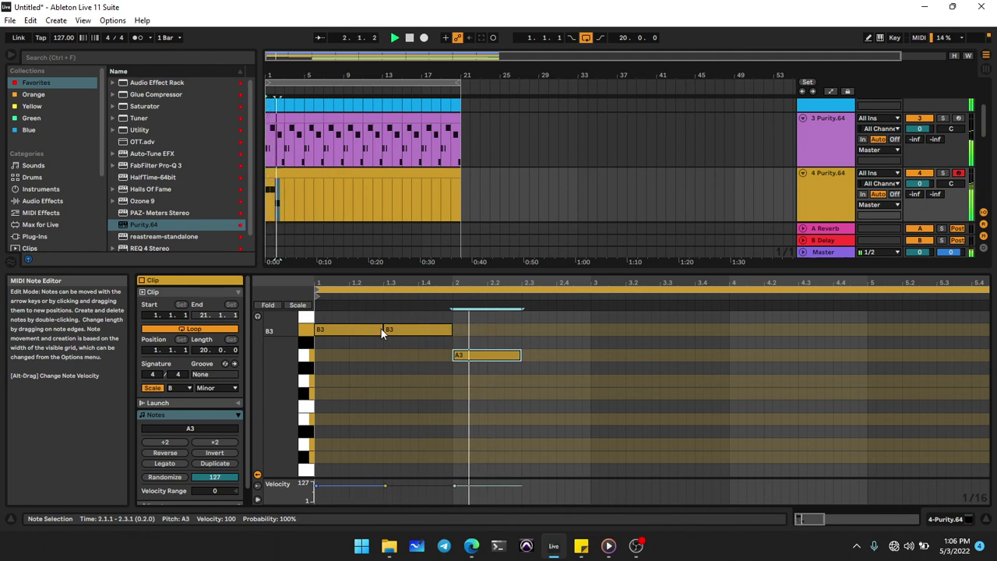
key(Down)
key(Down)
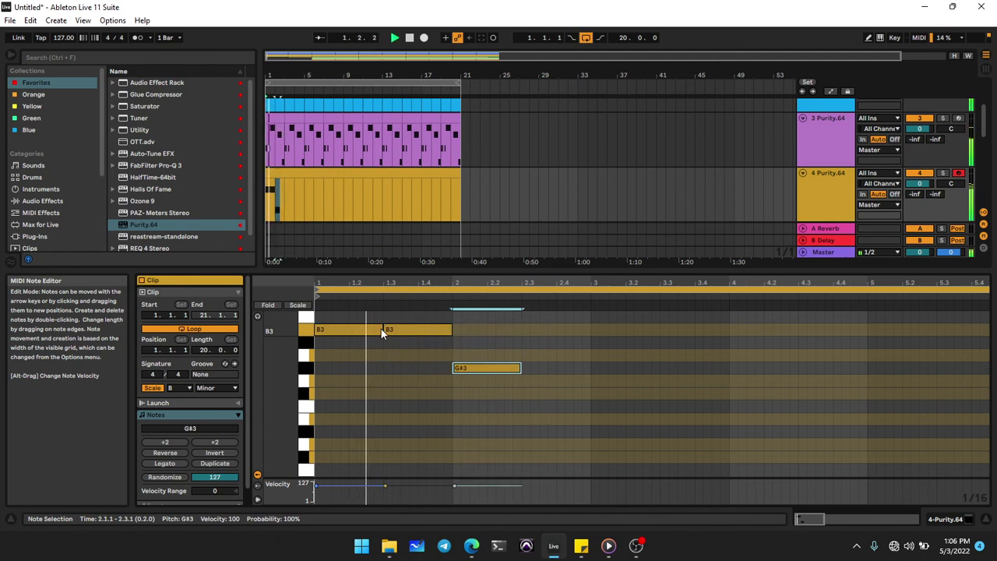
key(Up)
key(Up)
key(Up)
key(Up)
key(Up)
key(Up)
key(Up)
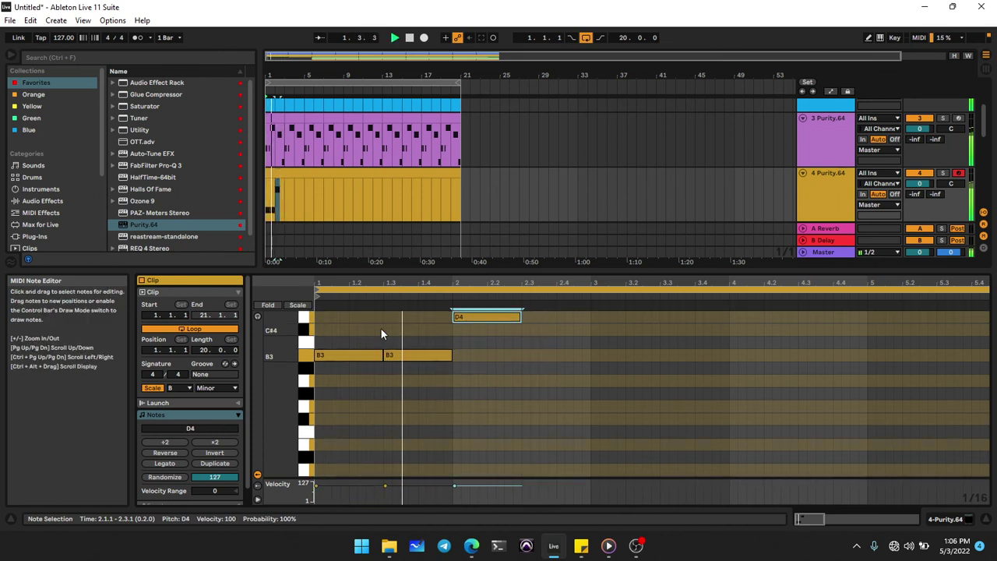
key(Down)
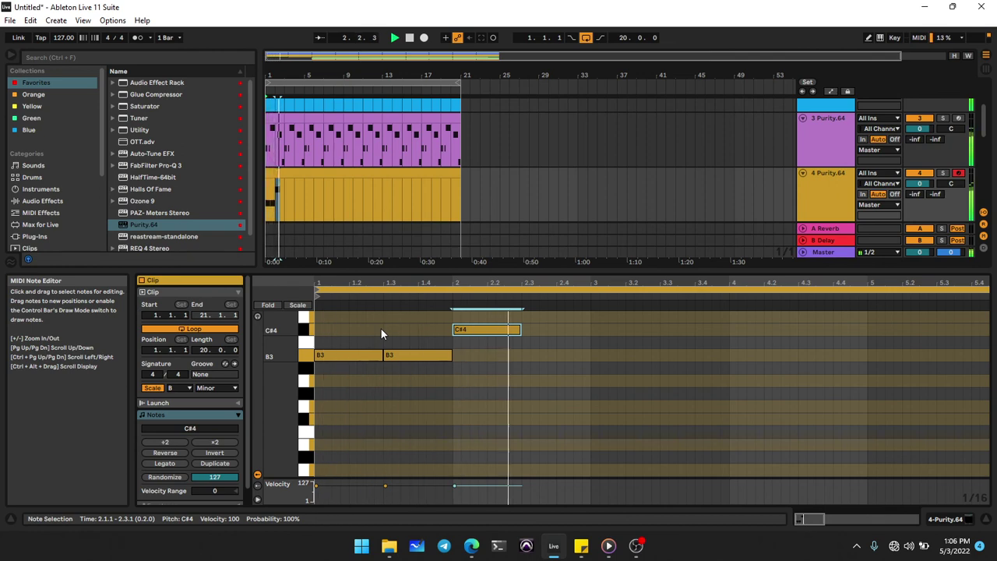
Step: Duplicate the C#4 note to 2.3, audition the copy at different pitches and settle it on B3
key(ctrl+d)
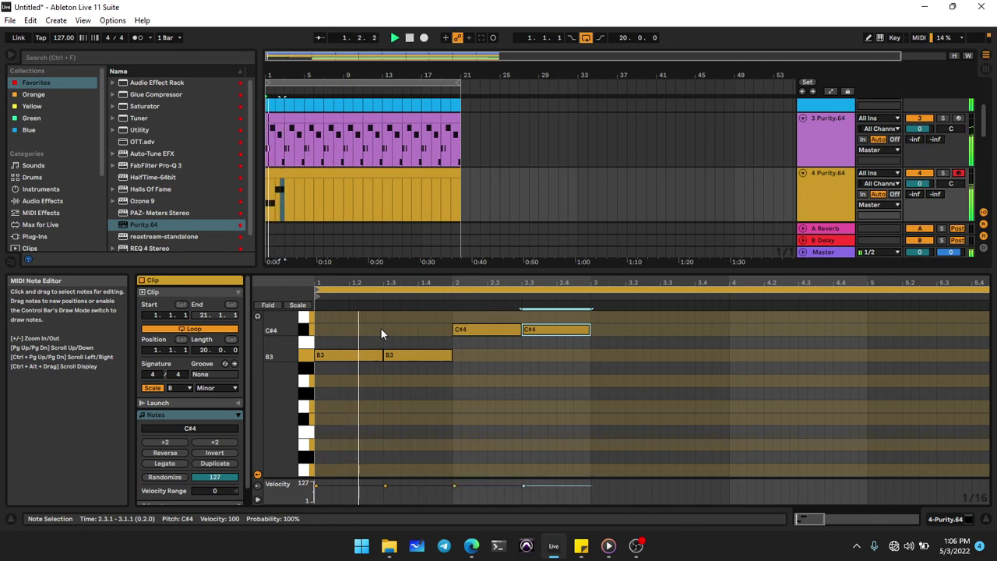
key(Down)
key(Down)
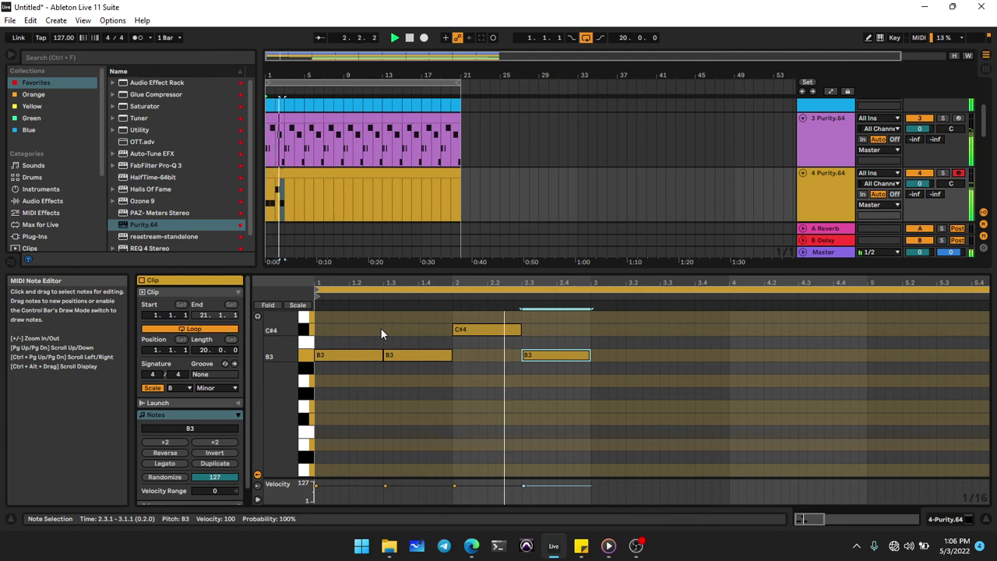
key(Up)
key(Up)
key(Up)
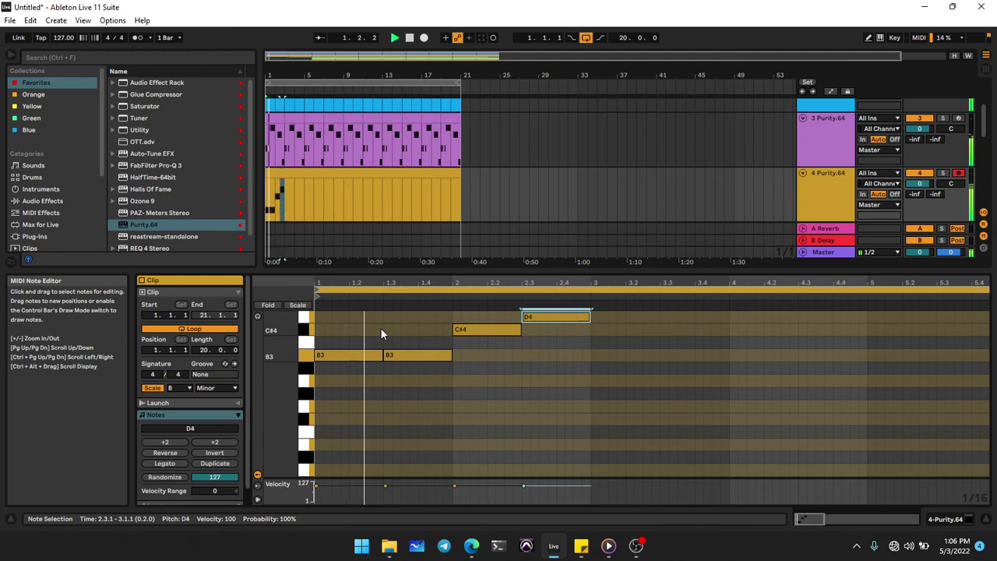
scroll(498, 385, up, 2)
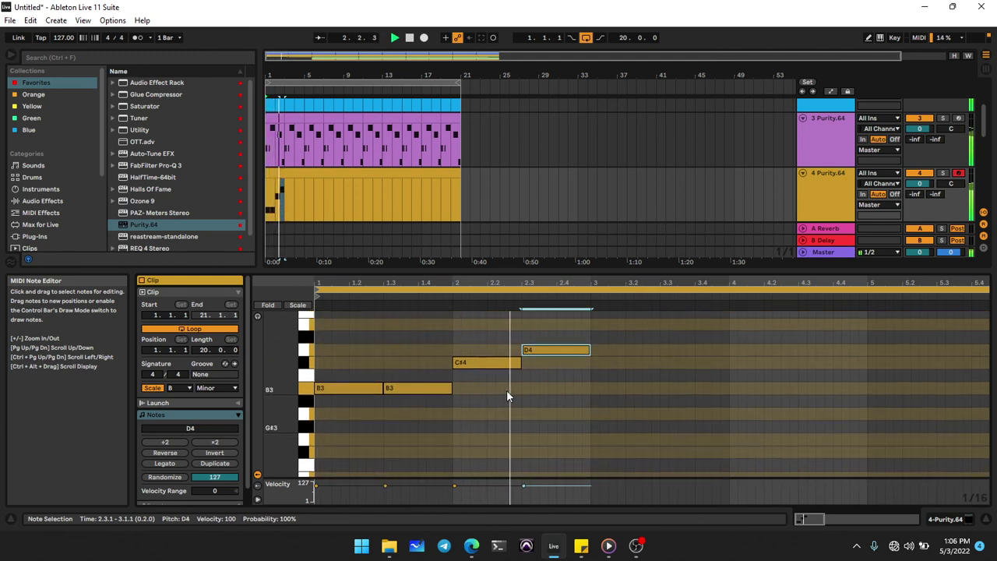
key(Down)
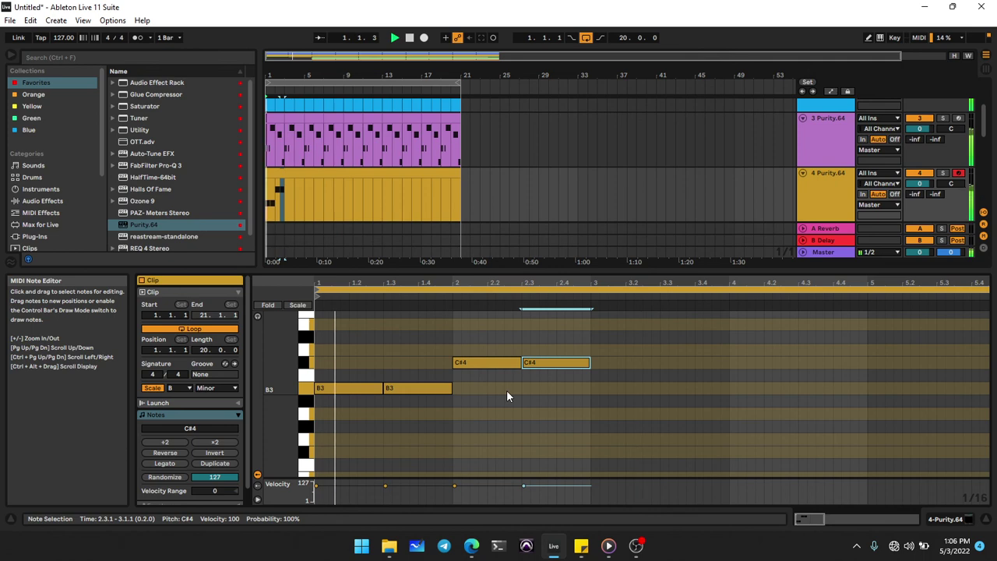
key(Down)
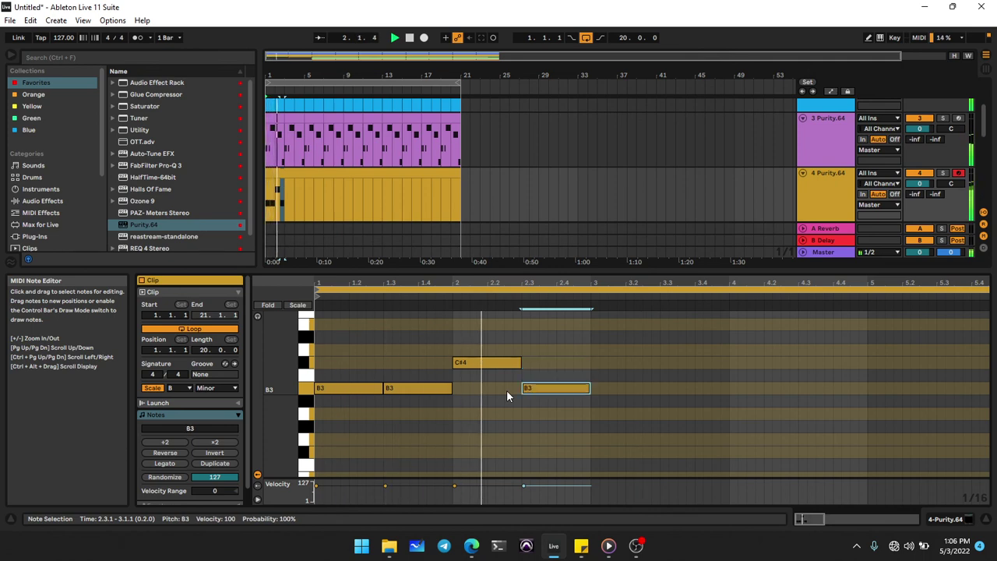
Step: Shorten the B3 note at 2.3 to one beat and add a one-beat C#4 note at 2.4
key(shift+Left)
key(shift+Left)
key(shift+Left)
key(shift+Left)
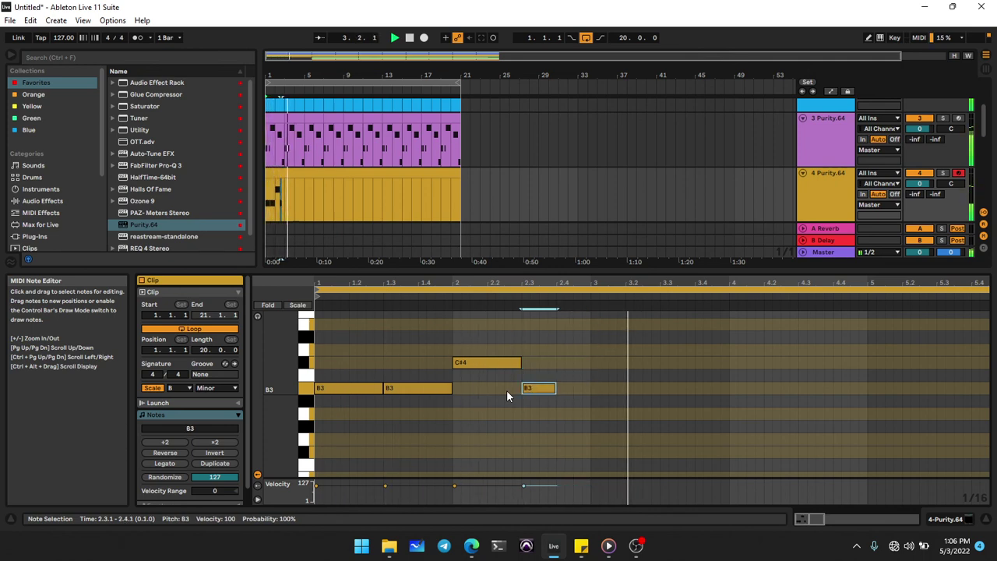
key(ctrl+d)
key(Up)
key(Up)
Step: Duplicate the two-bar melody into bars 3 and 4 and repeat the four-bar pattern through bar 20 on the fourth Purity.64 track
key(ctrl+a)
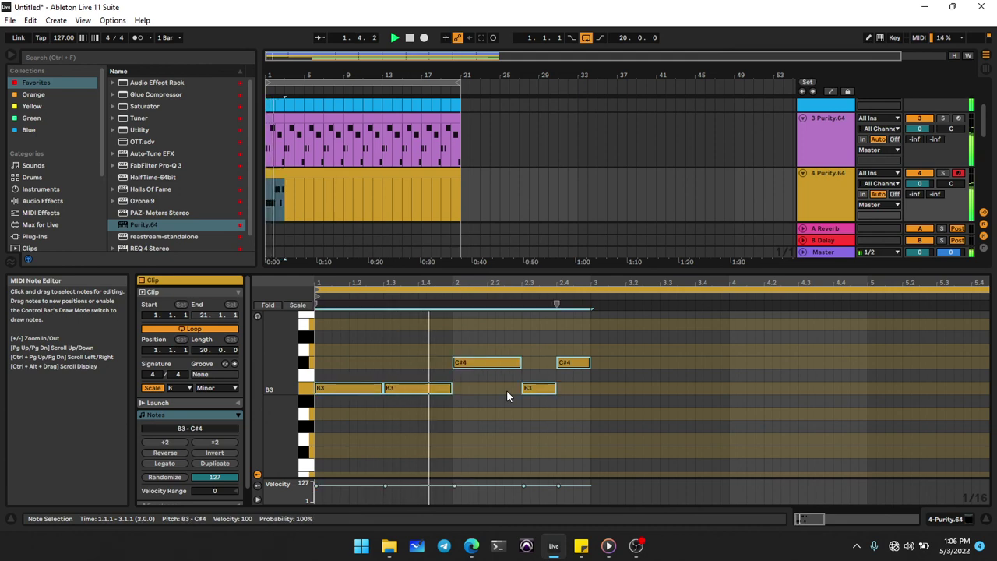
key(ctrl+d)
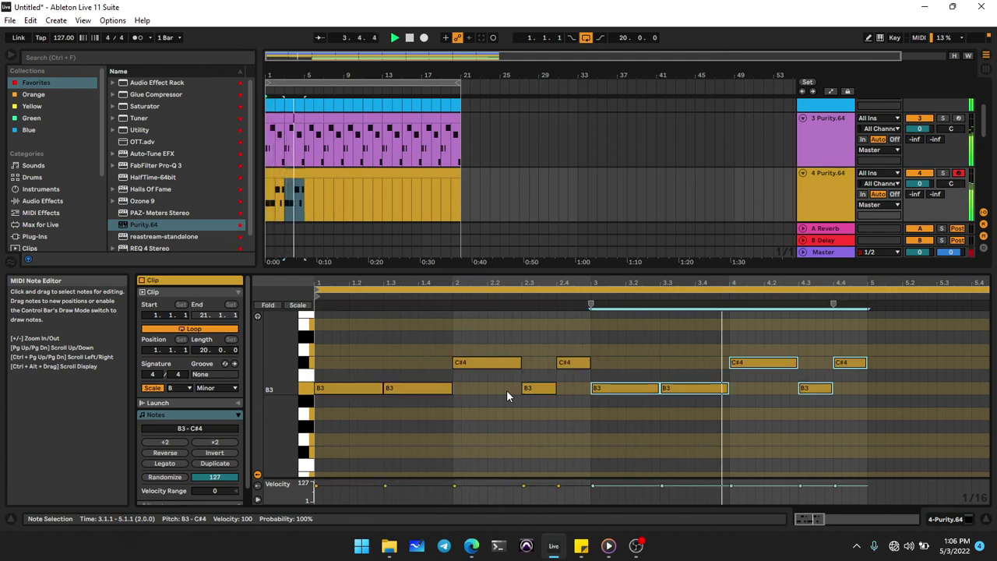
click(301, 198)
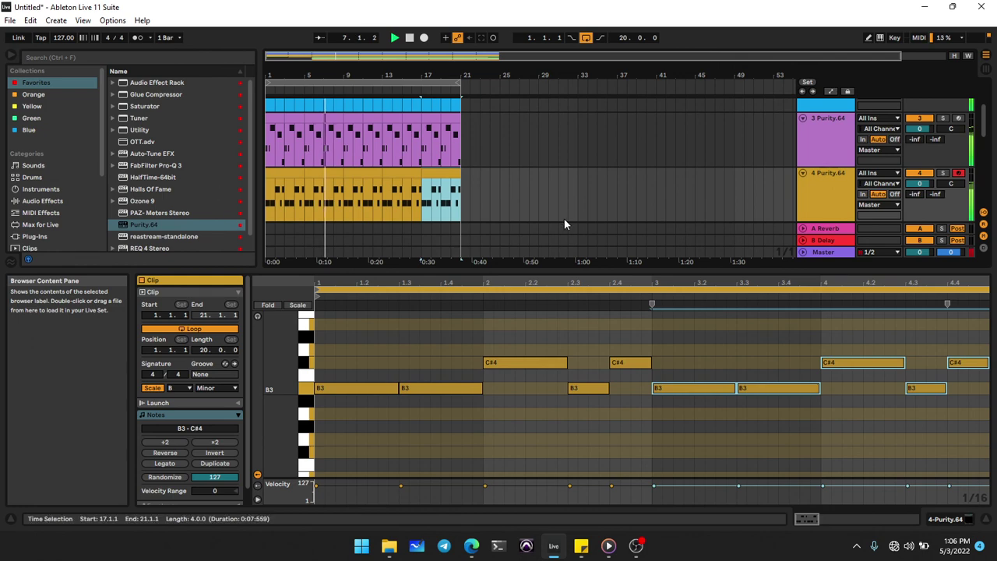
Step: Lower the fourth Purity.64 track's volume to -4.8 dB and save the Live Set as champ in the pop Project folder
drag(919, 183, 919, 193)
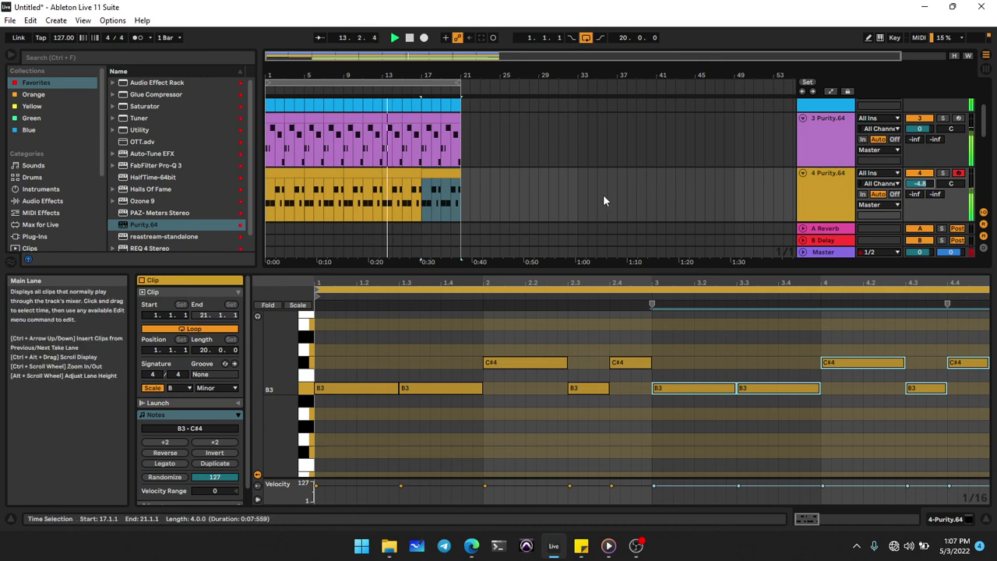
key(ctrl+s)
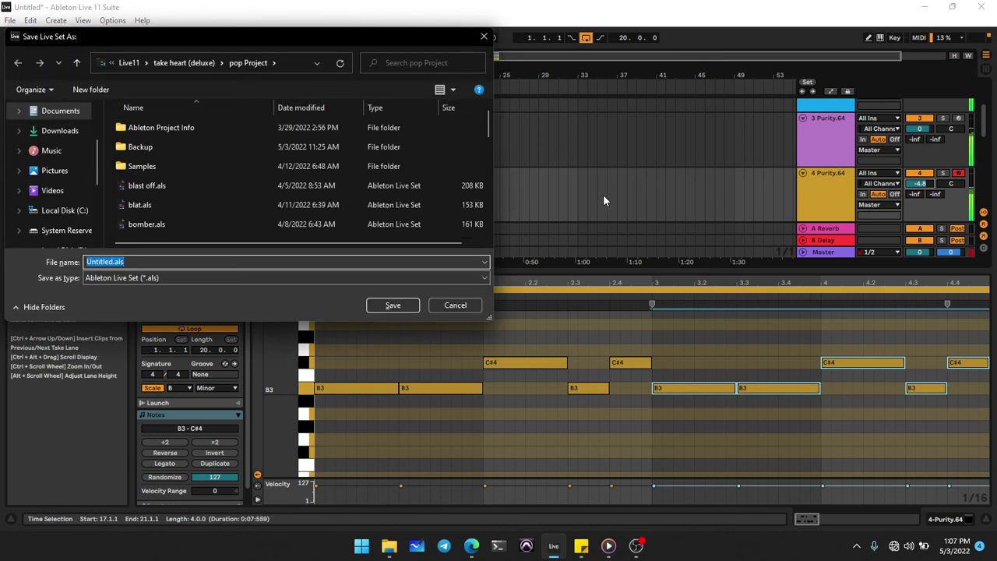
text(champ)
key(Return)
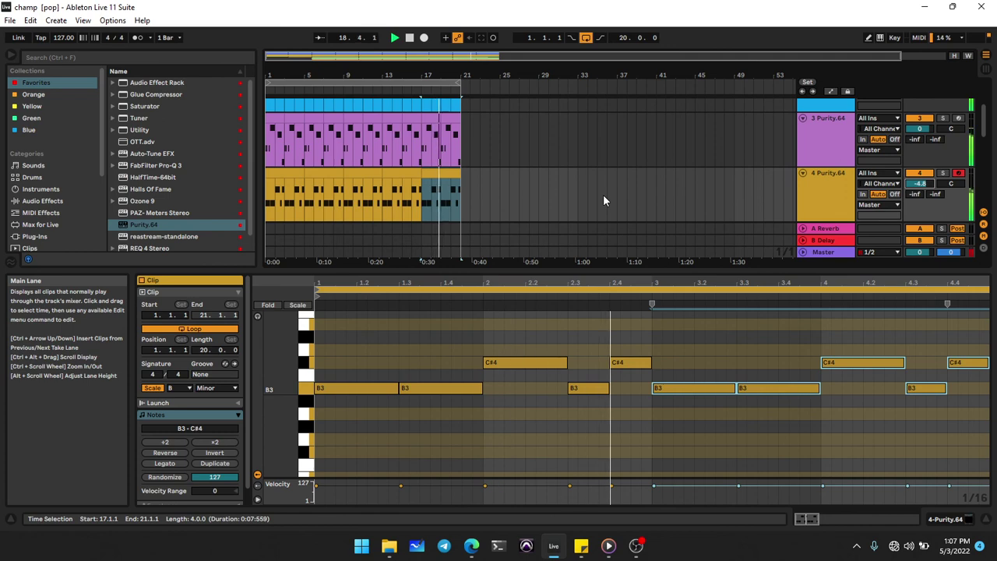
Step: Show the Session View mixer with enlarged faders and check the levels of all tracks during playback
key(shift+Tab)
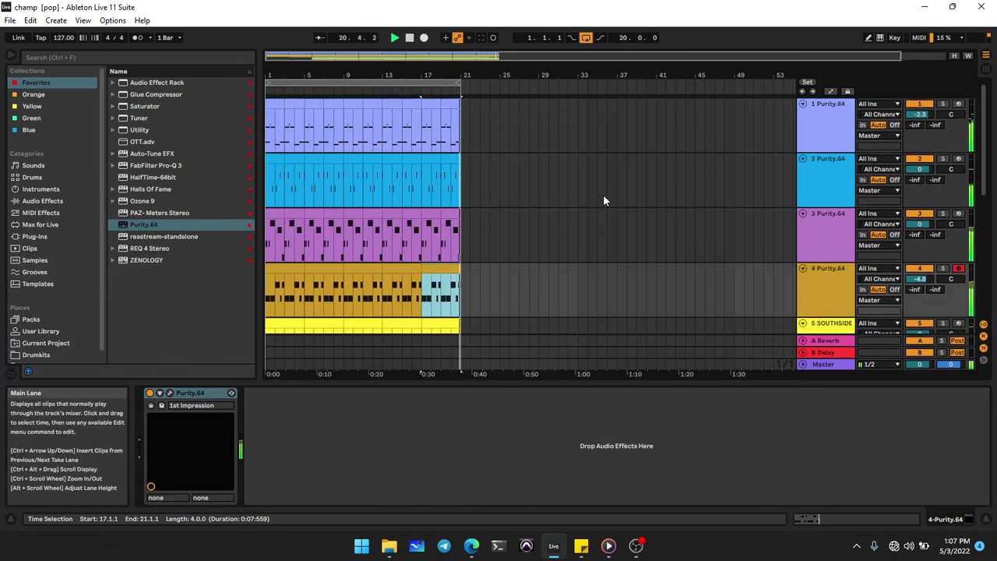
key(Tab)
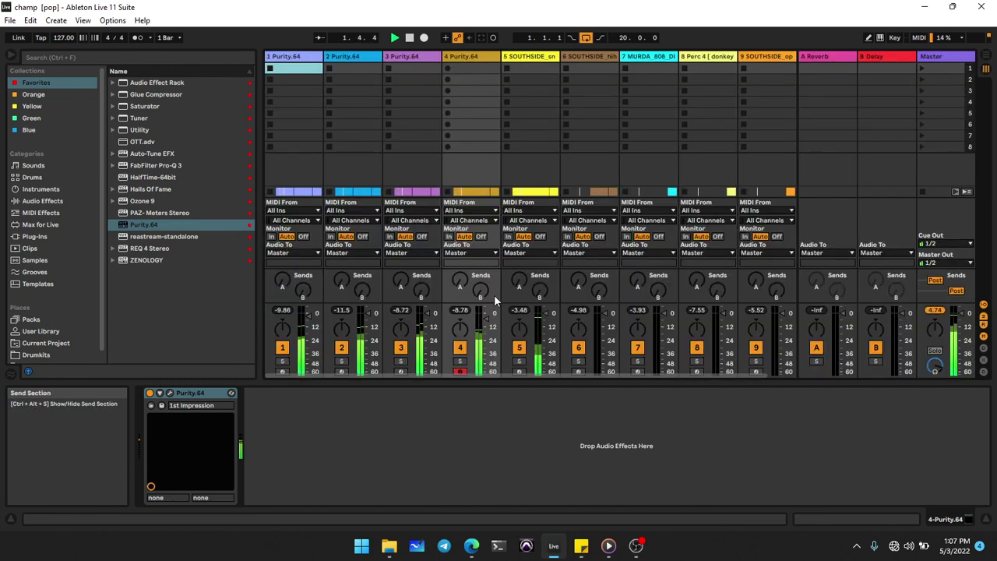
drag(492, 302, 492, 194)
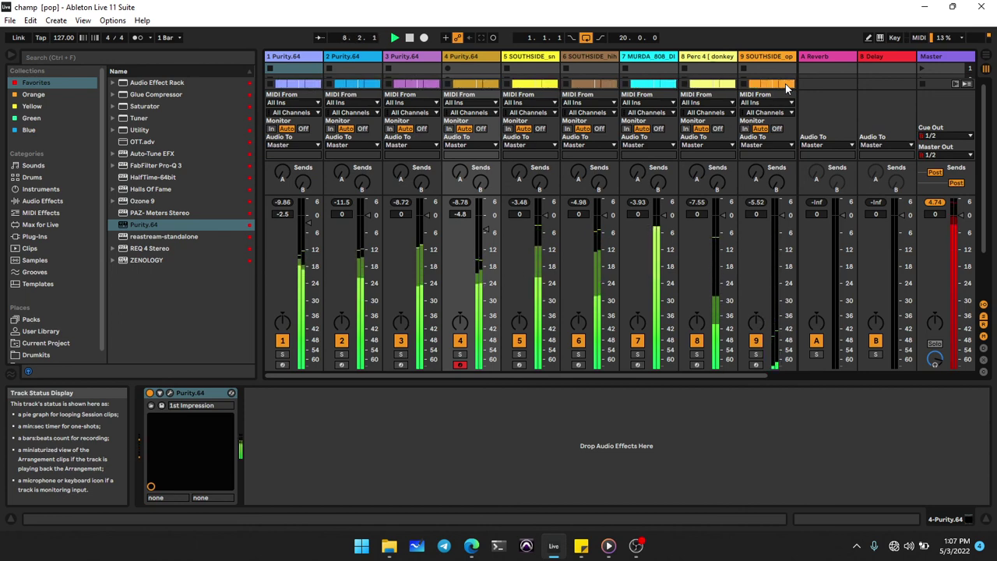
Step: Return to the arrangement, review the drum tracks as they play, and switch to OBS
key(Tab)
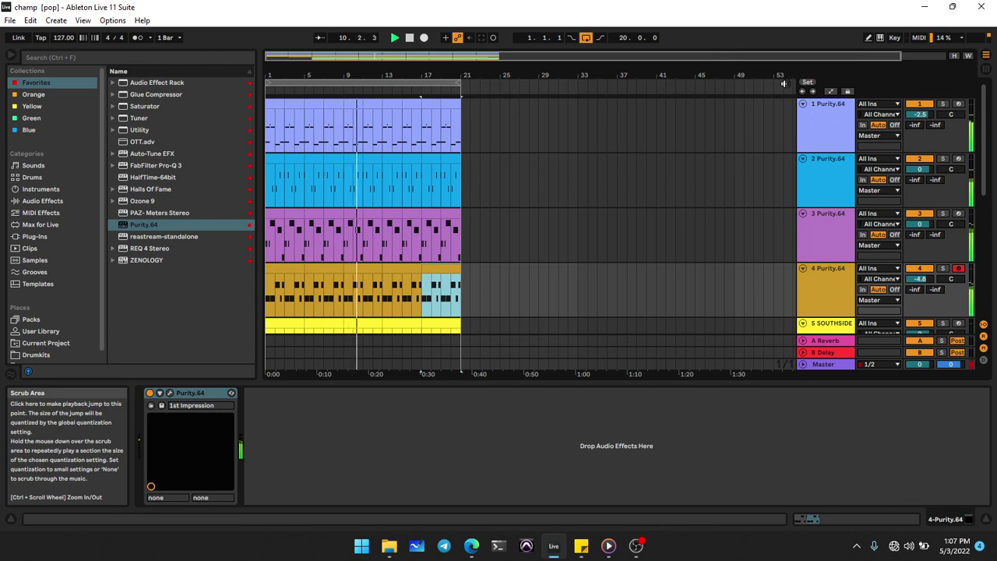
click(577, 266)
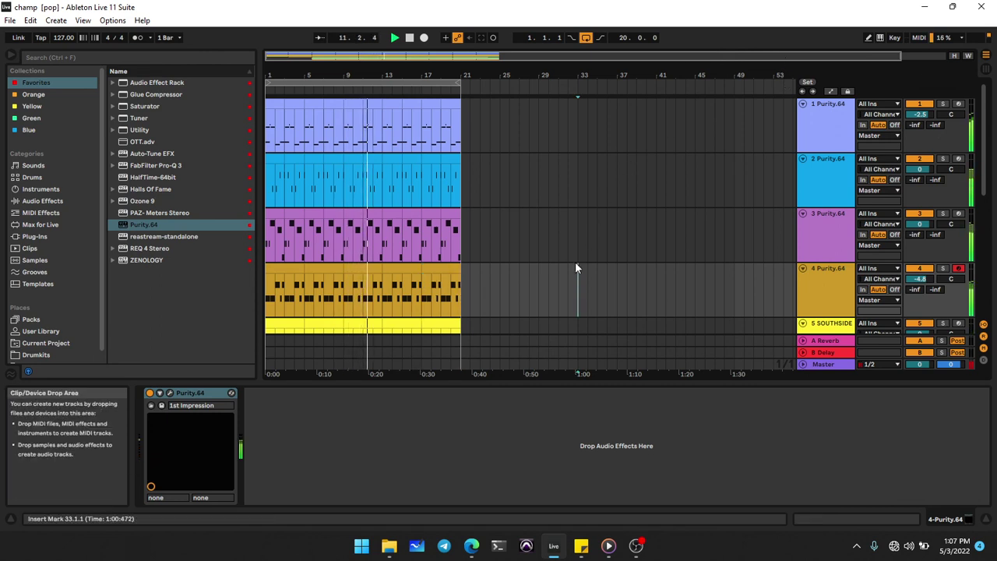
scroll(576, 265, down, 5)
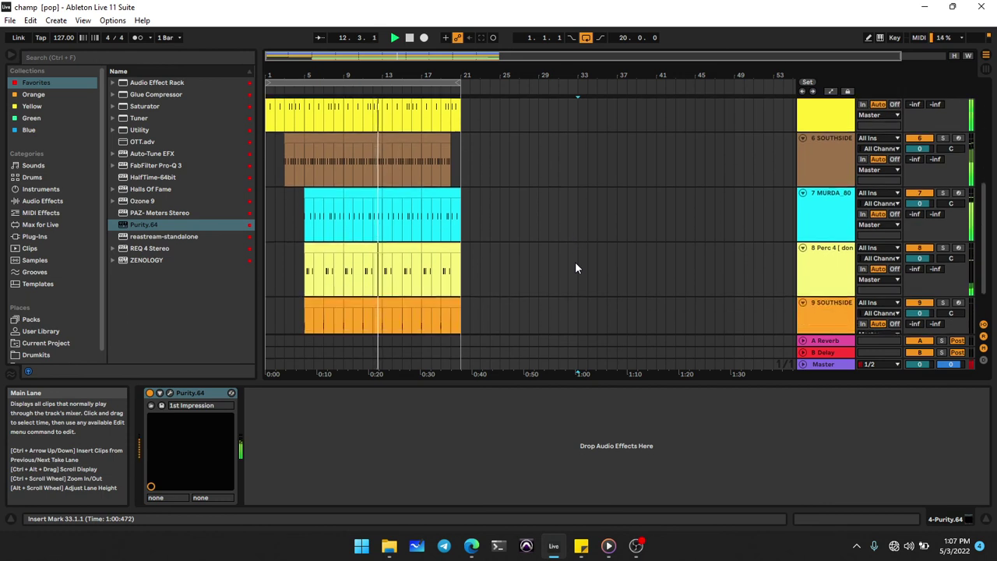
scroll(576, 265, down, 2)
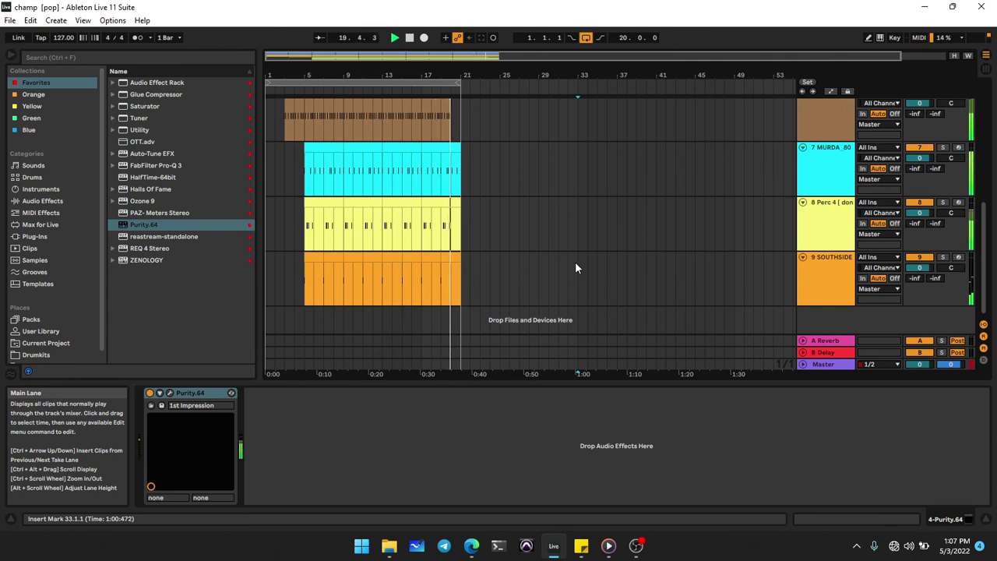
click(636, 545)
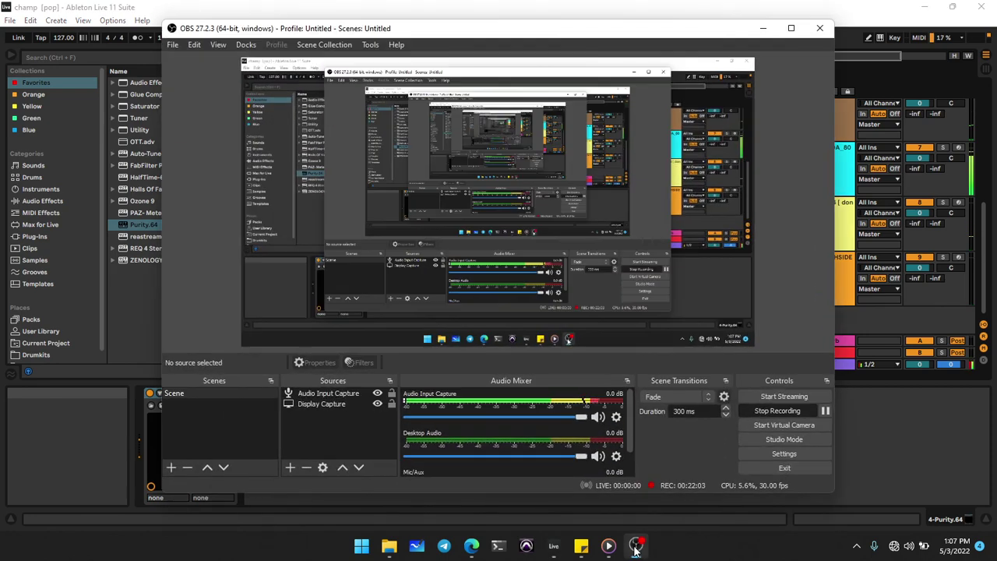